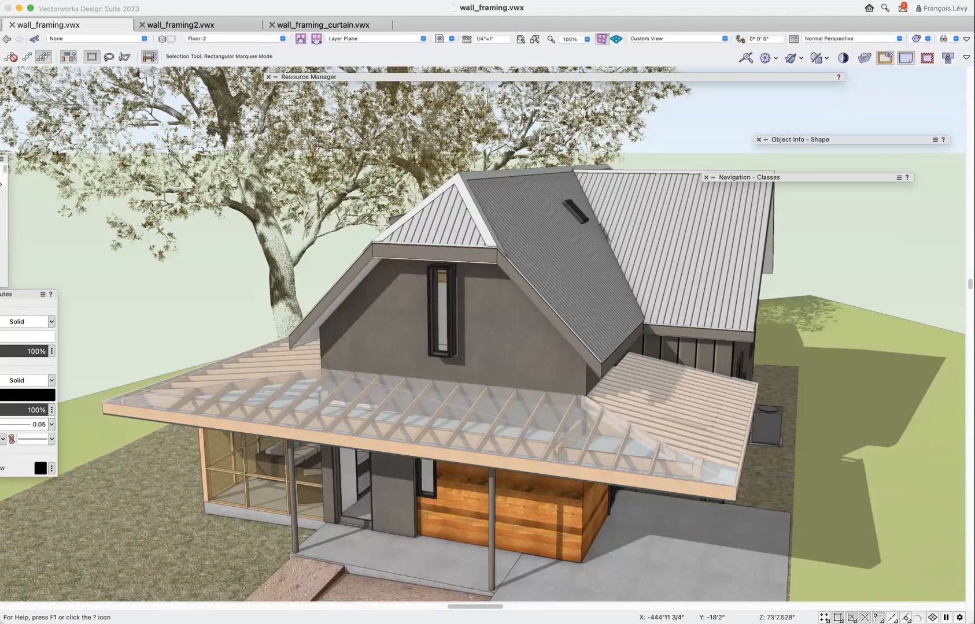
Examine the front gable wall and the flat porch roof from several angles down to ground level, leaving nothing selected.
left_click(473, 323)
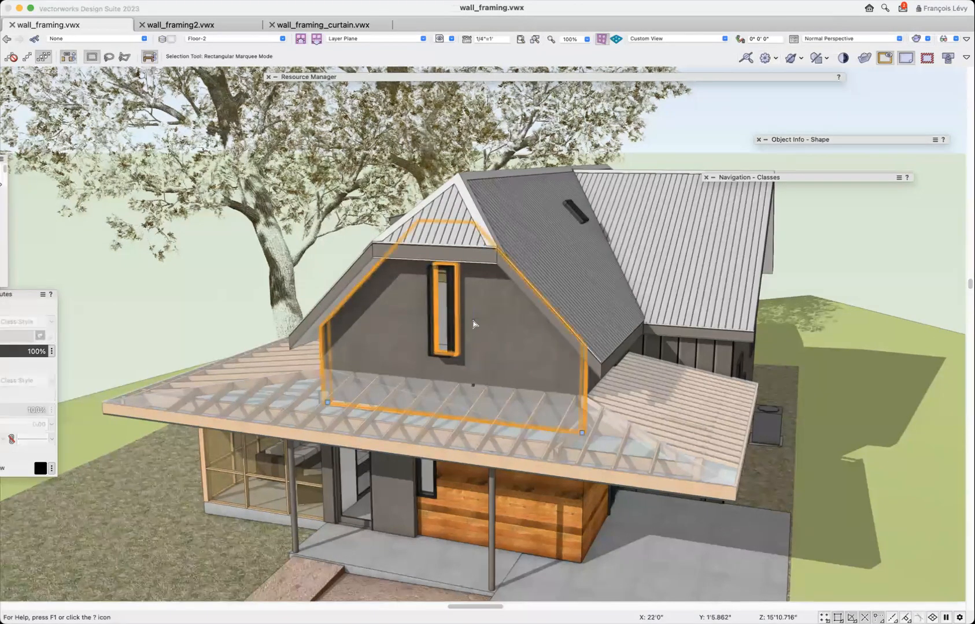
key("shift+c")
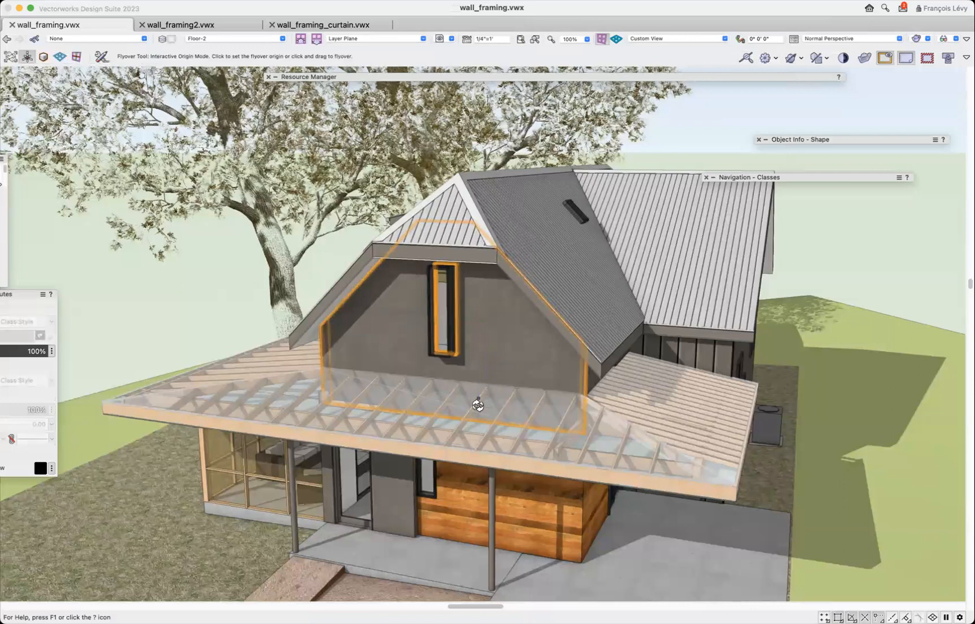
left_click_drag(445, 511, 374, 454)
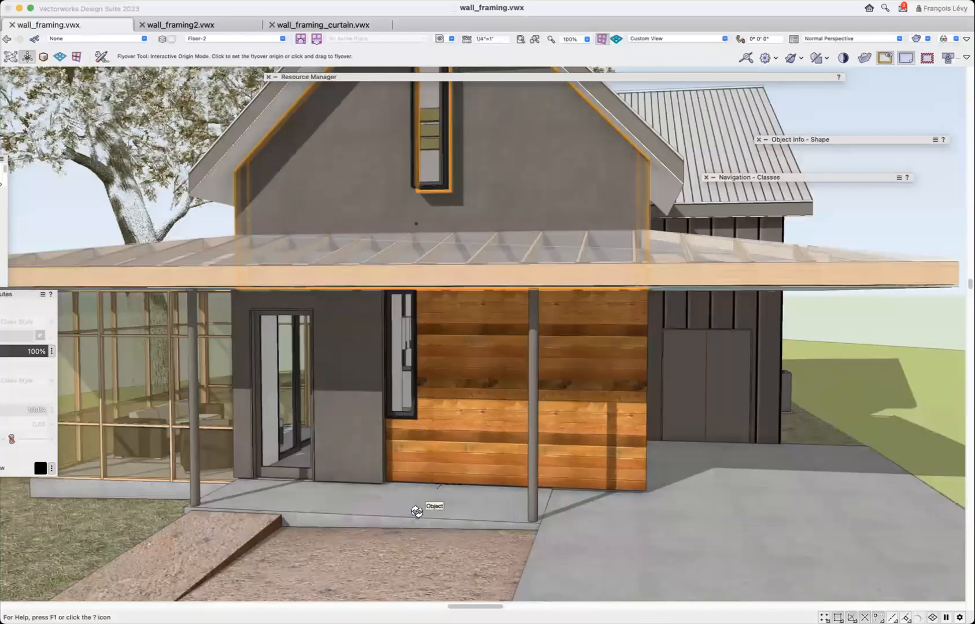
left_click_drag(411, 507, 497, 520)
scroll(496, 521, "right", 5)
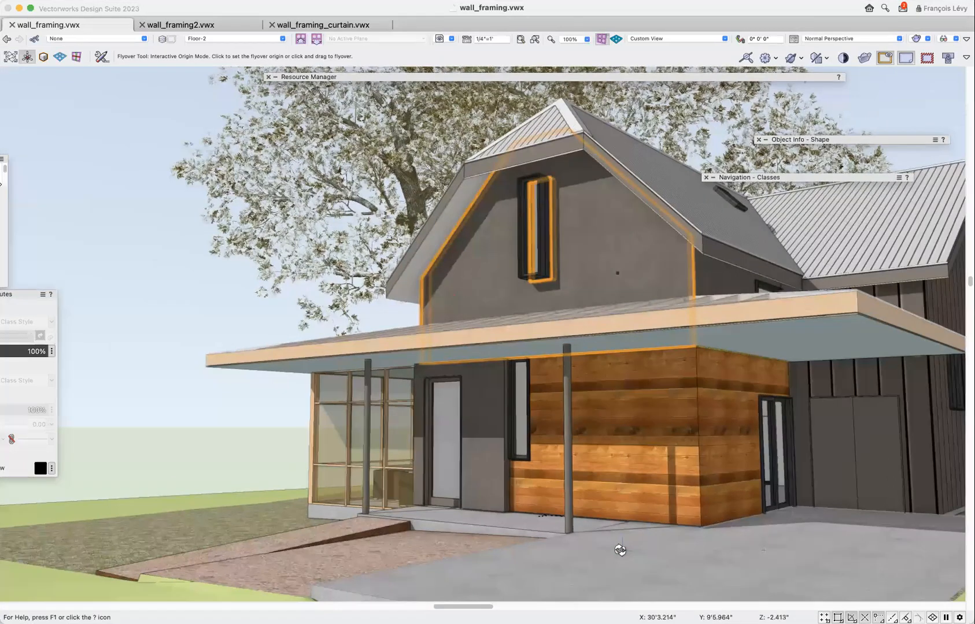
left_click_drag(611, 545, 617, 546)
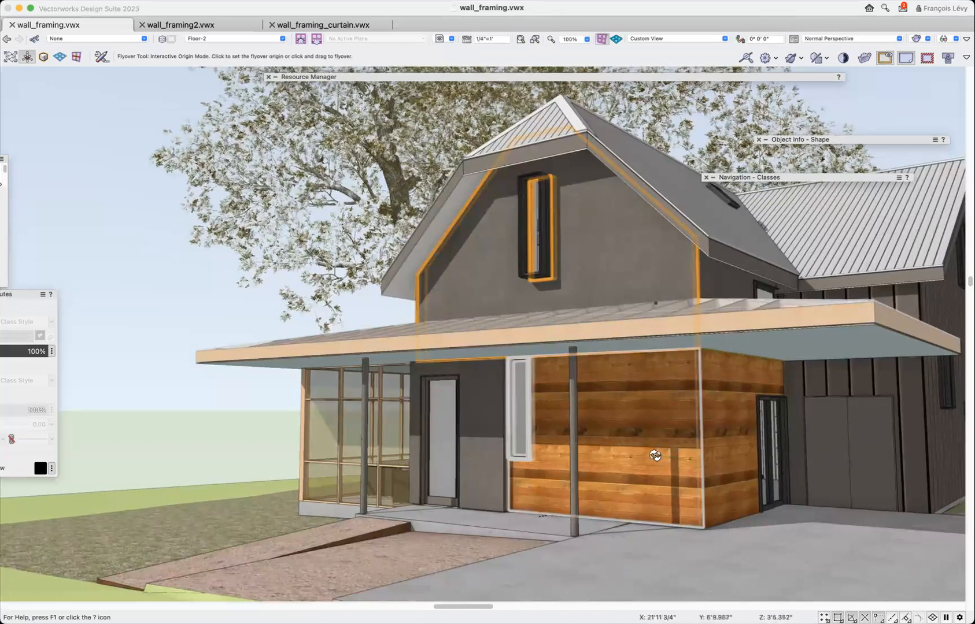
left_click(723, 542)
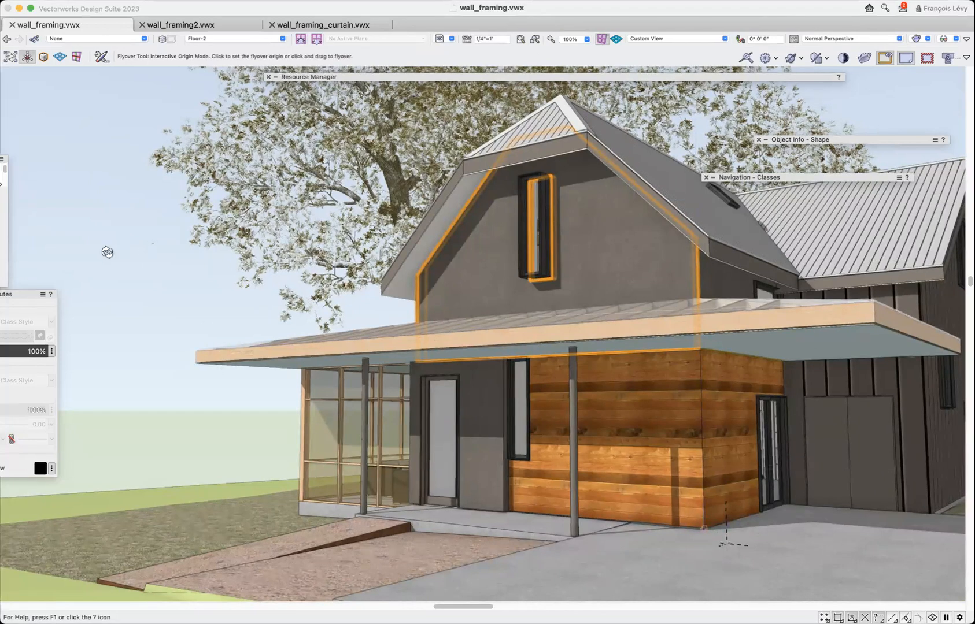
key("x")
left_click(108, 256)
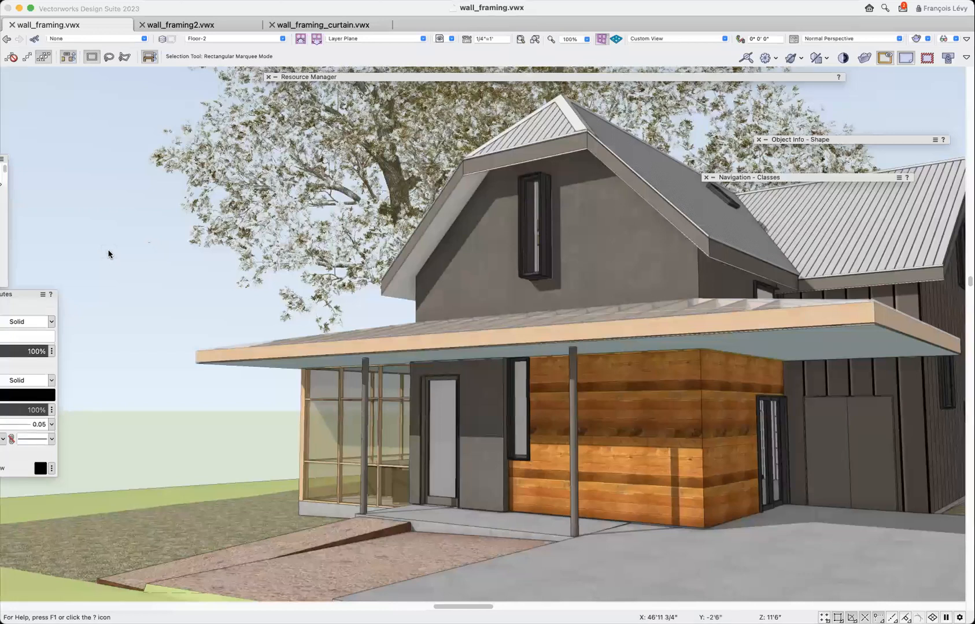
Select the wood beam inside the transparent flat roof framing and isolate the area around it with the Clip Cube.
key("shift+c")
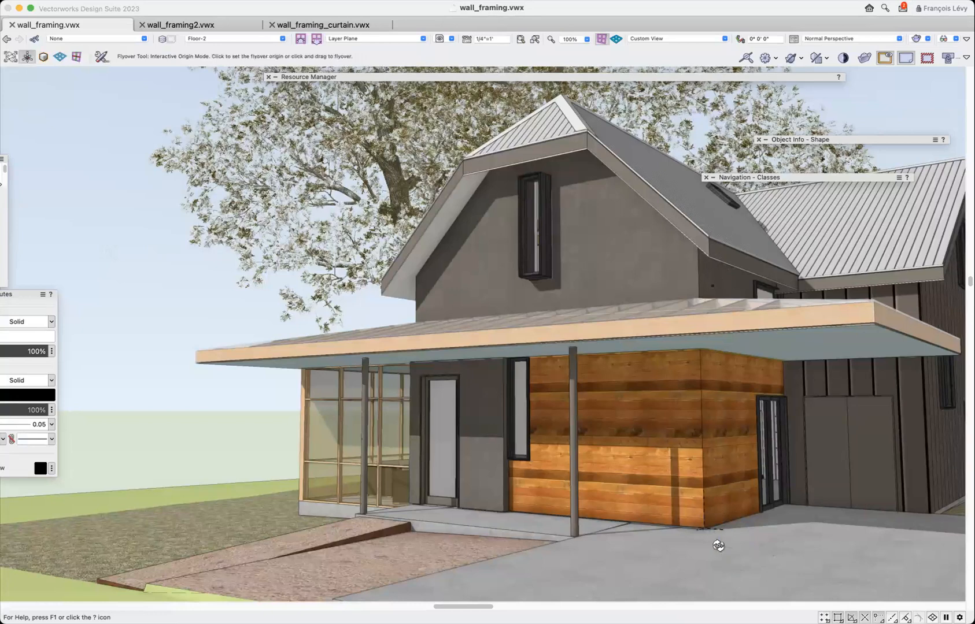
left_click_drag(718, 546, 682, 513)
scroll(682, 514, "right", 8)
left_click_drag(757, 514, 690, 509)
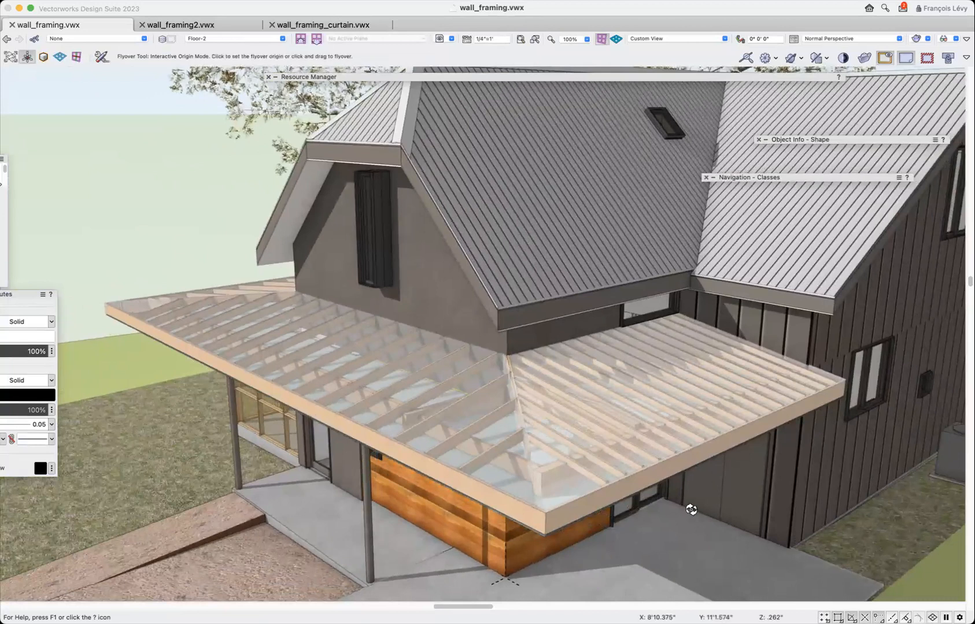
key("x")
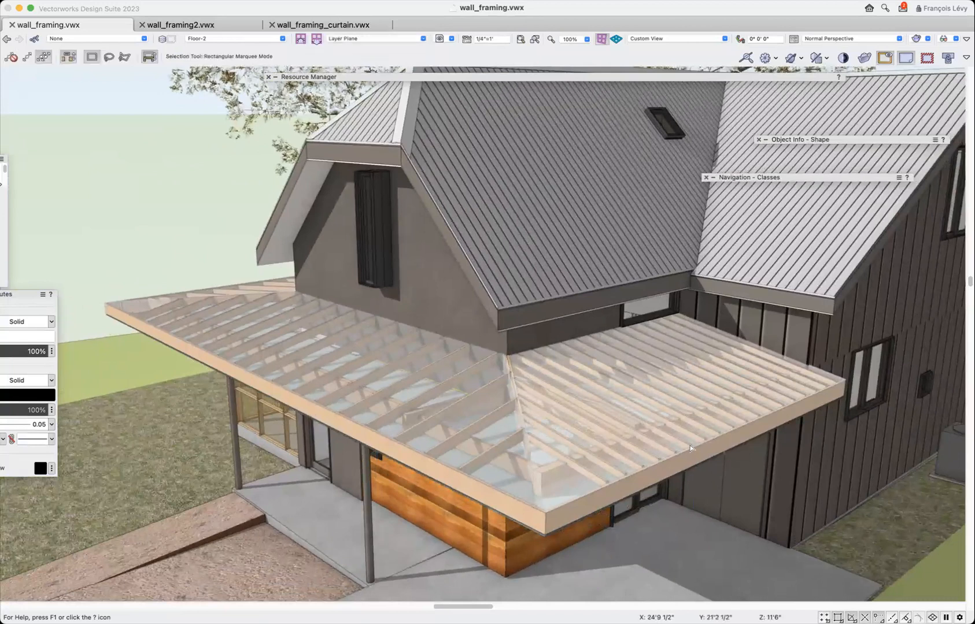
left_click(634, 412)
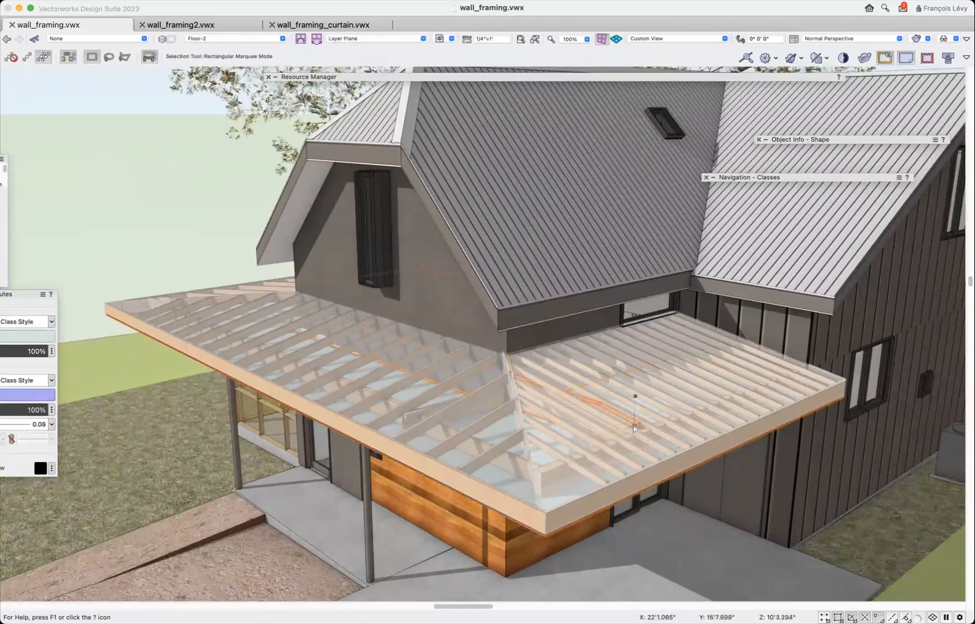
left_click(634, 428)
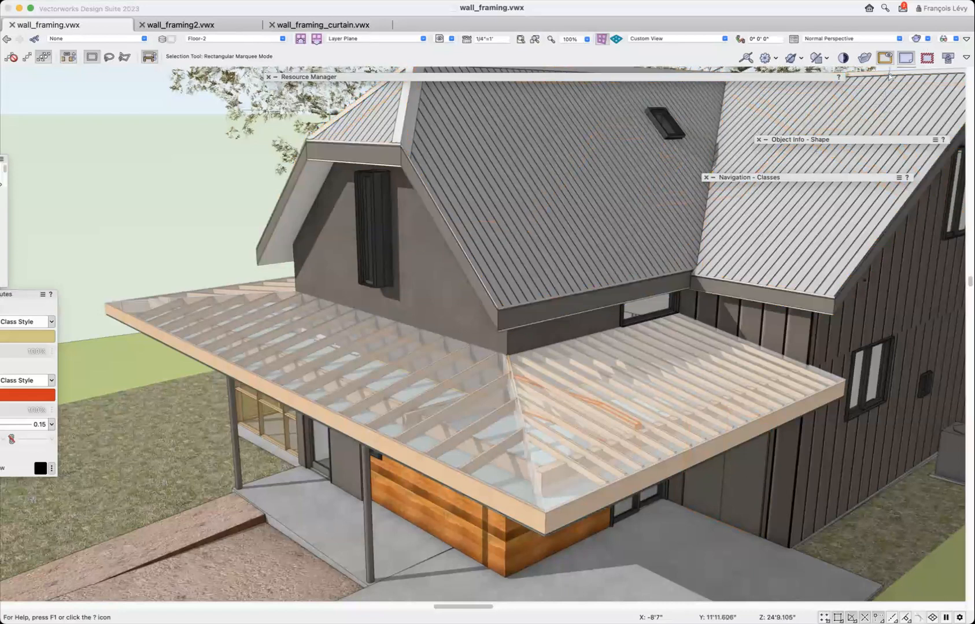
left_click(863, 59)
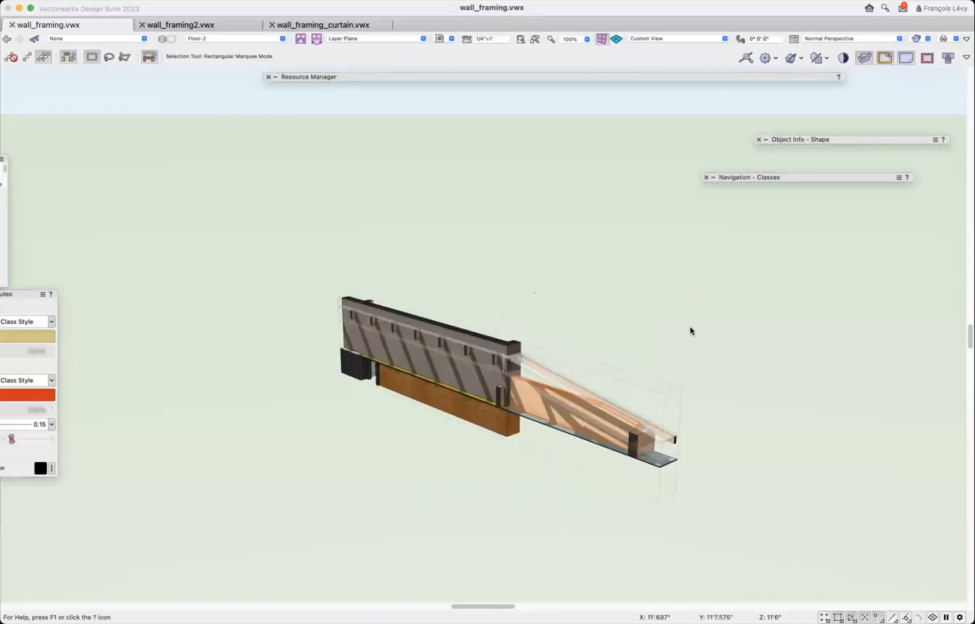
Pull the clip cube's long front face outward by about 5.7 inches around the beam and finish adjusting the cube.
left_click(635, 373)
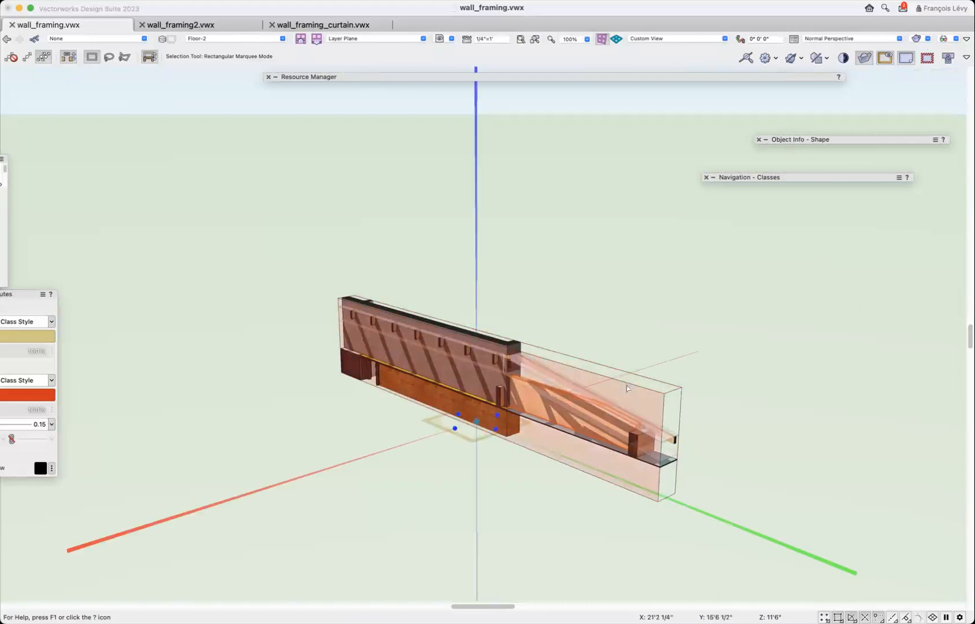
left_click(546, 364)
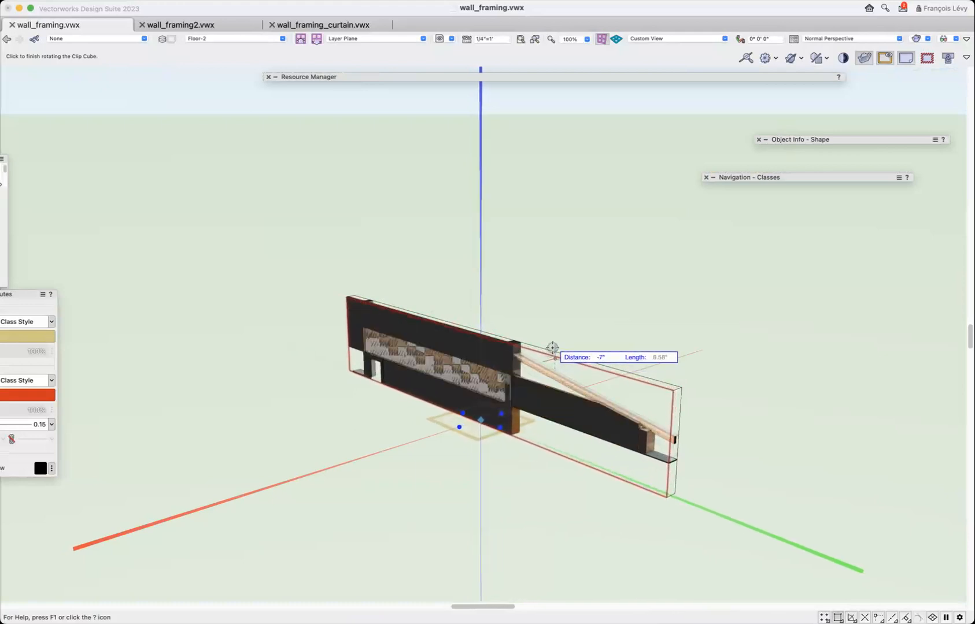
left_click(536, 357)
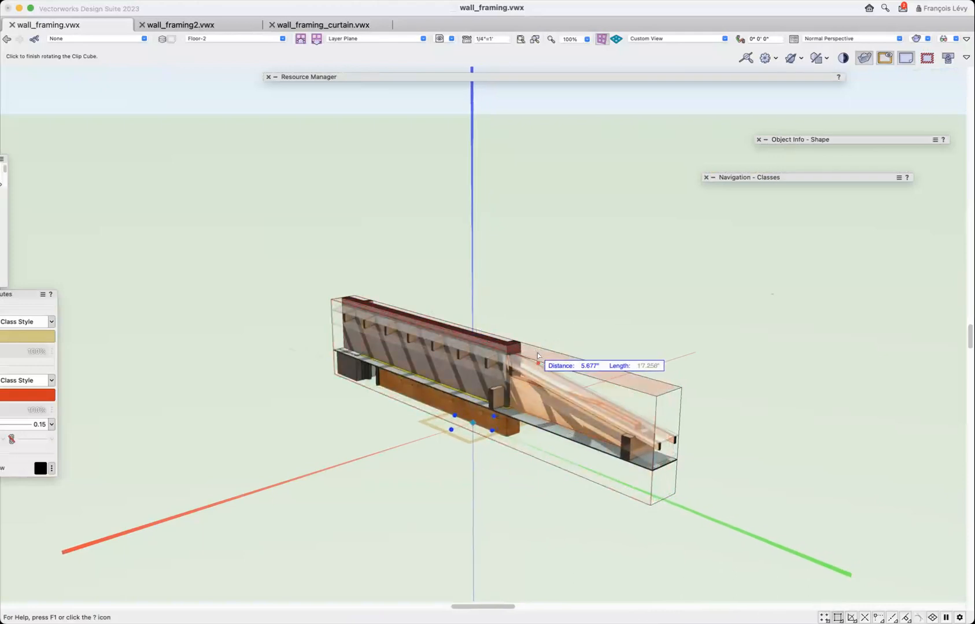
left_click(650, 339)
Enter the beam's solid subtraction, select the framing member inside it, and display the Detailing tool set.
mouse_move(831, 142)
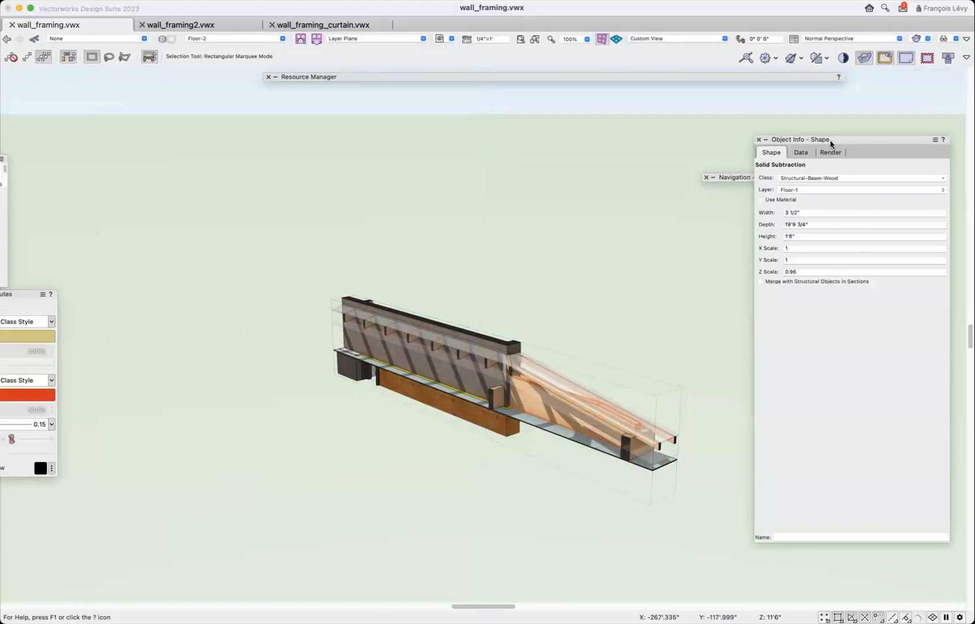
key("super+bracketleft")
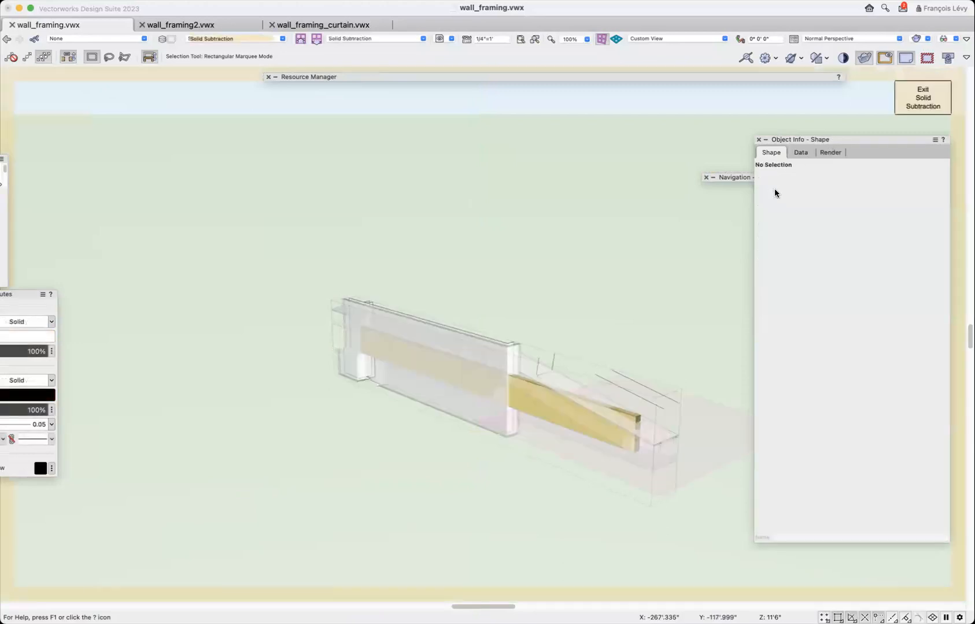
left_click(565, 415)
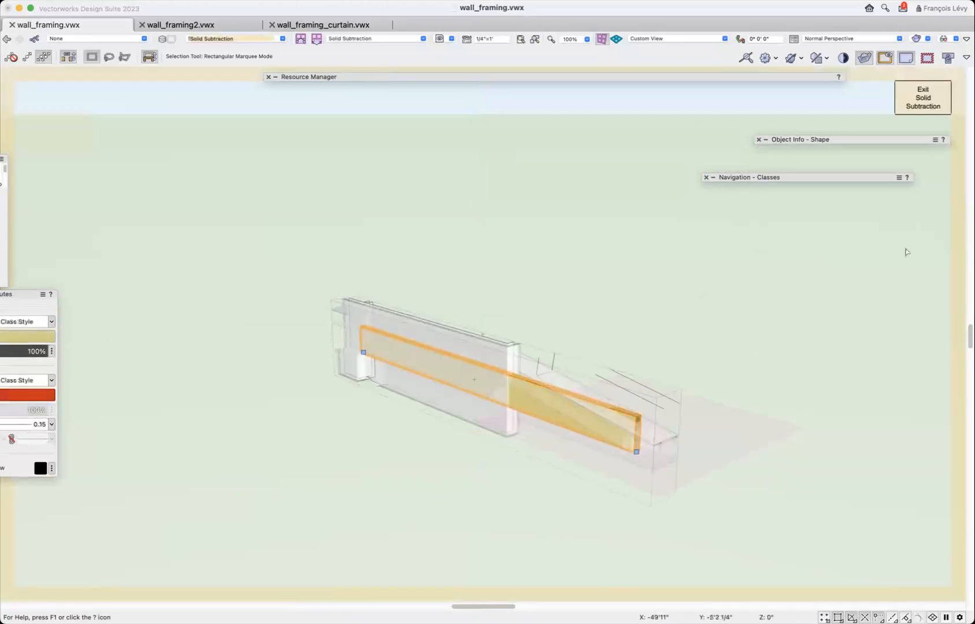
mouse_move(844, 141)
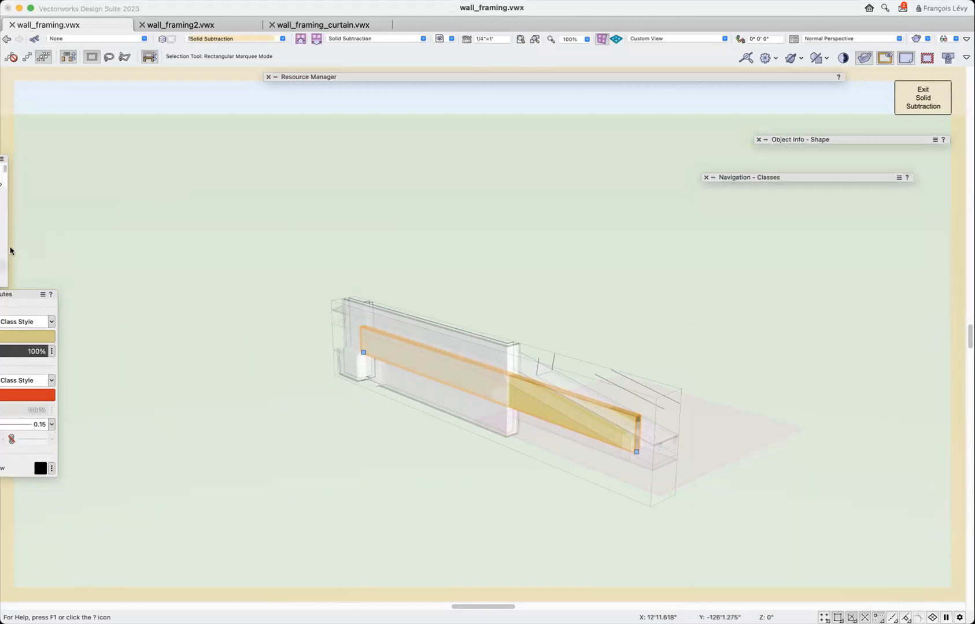
mouse_move(3, 246)
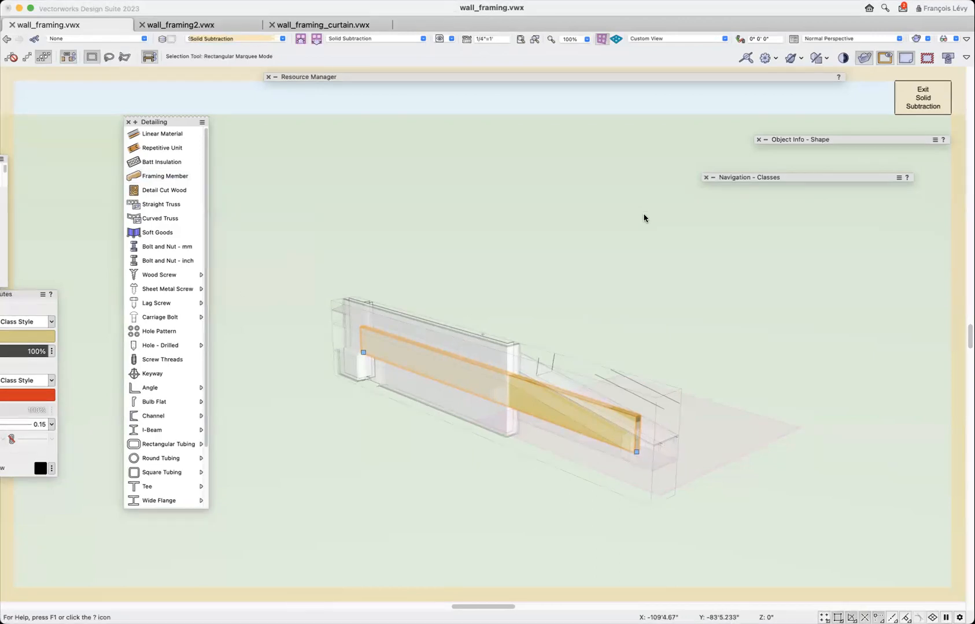
Inspect from the side how the tilted cutting solid meets the beam, and exit the solid subtraction.
left_click(917, 104)
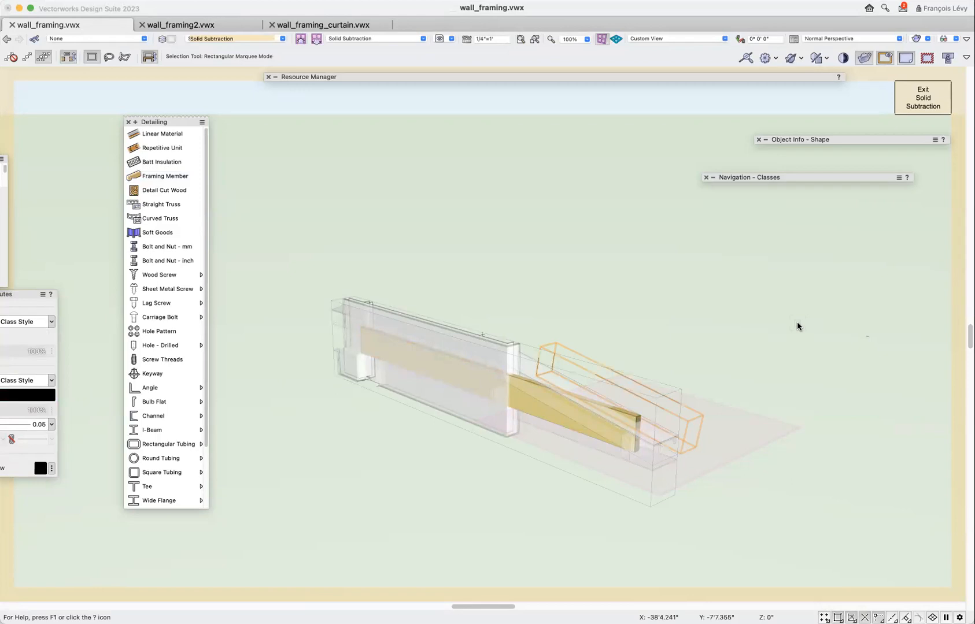
key("shift+c")
left_click_drag(526, 302, 617, 258)
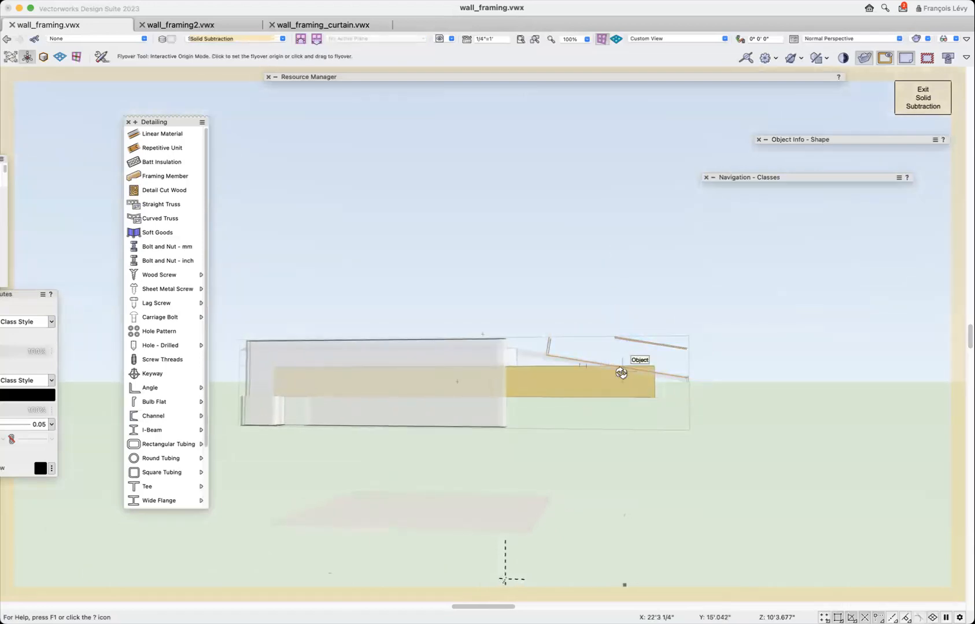
scroll(621, 373, "up", 5)
left_click_drag(622, 398, 621, 404)
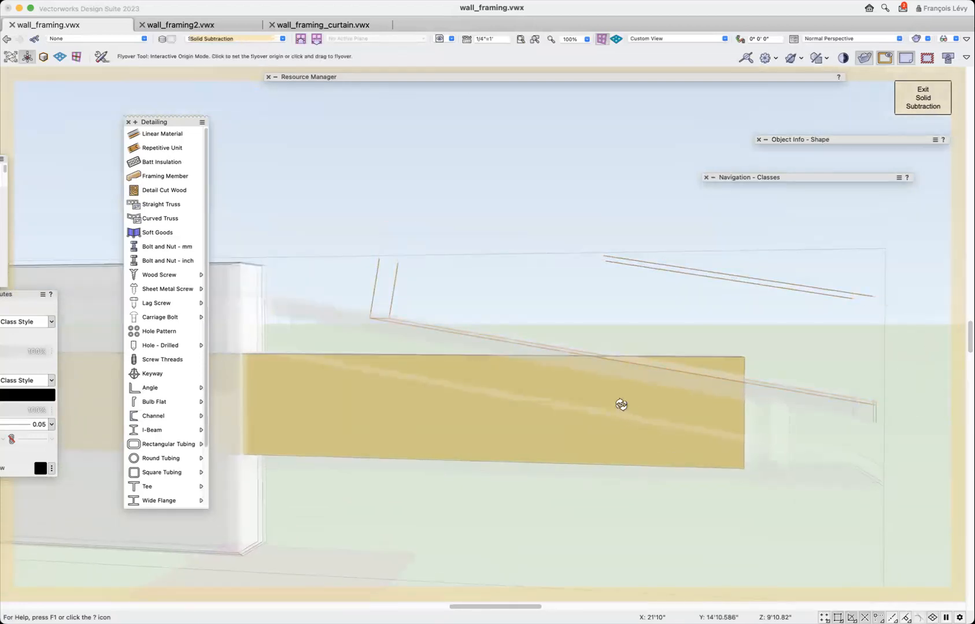
scroll(621, 405, "down", 5)
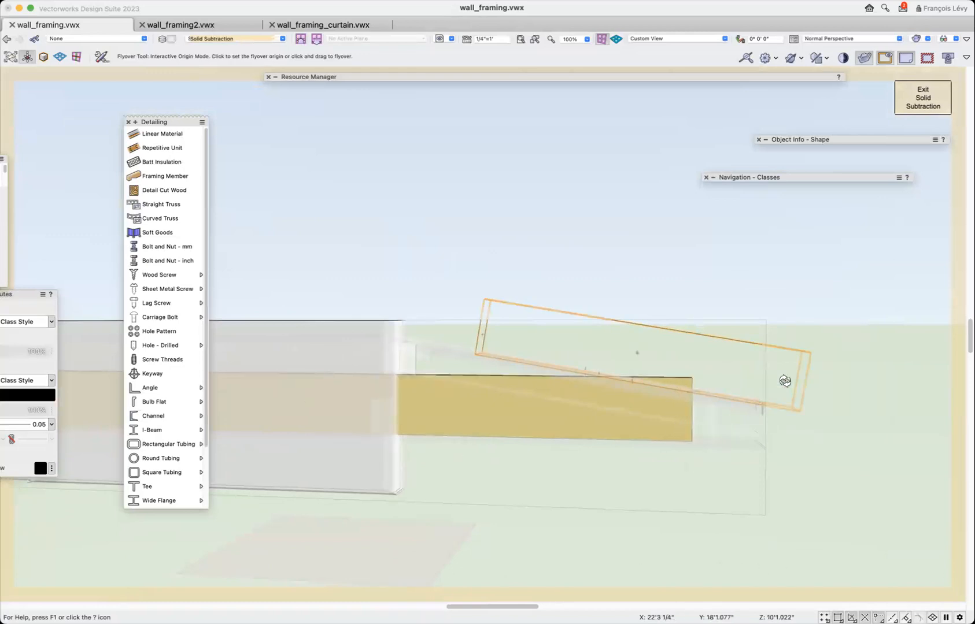
left_click(937, 104)
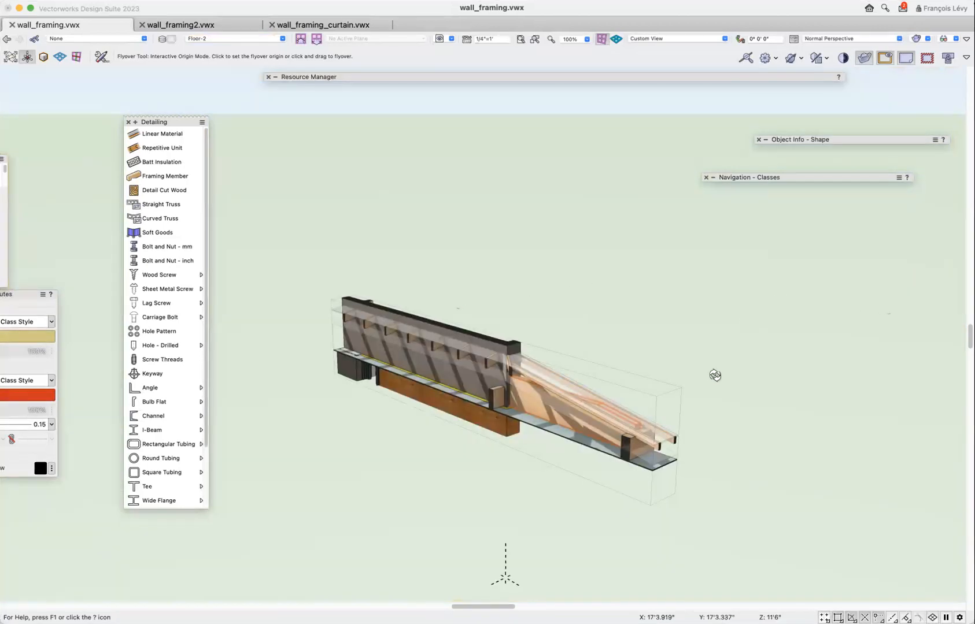
Set the width of the framing member inside the beam's solid subtraction to 5.125 inches and exit the subtraction.
key("super+bracketleft")
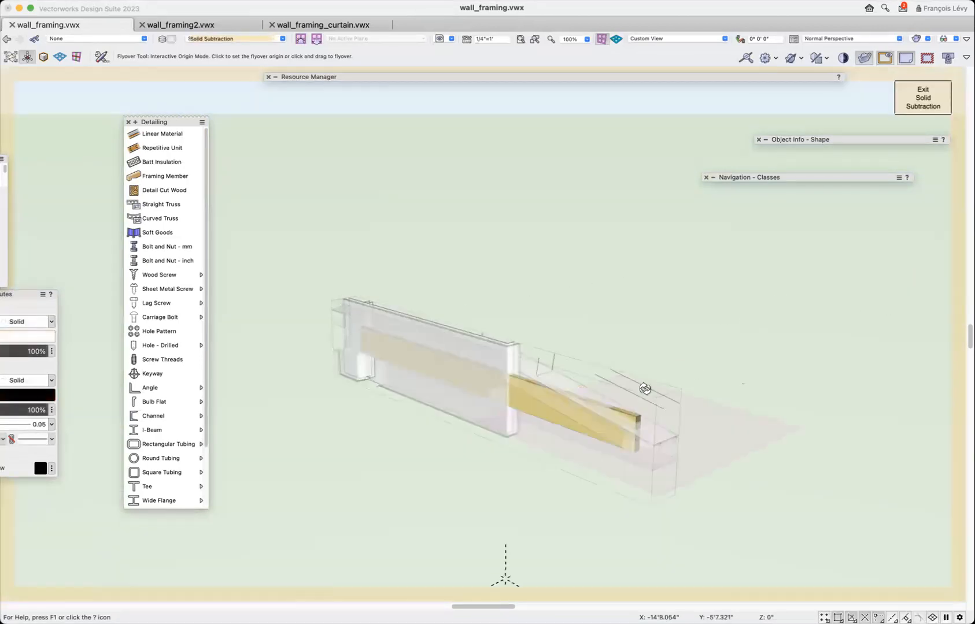
key("x")
left_click(562, 424)
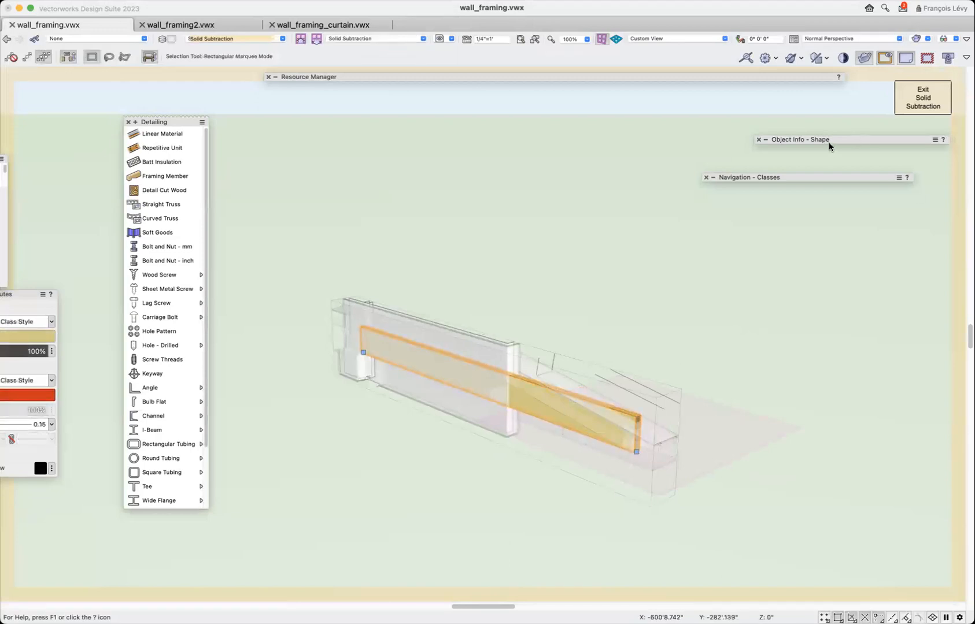
mouse_move(829, 142)
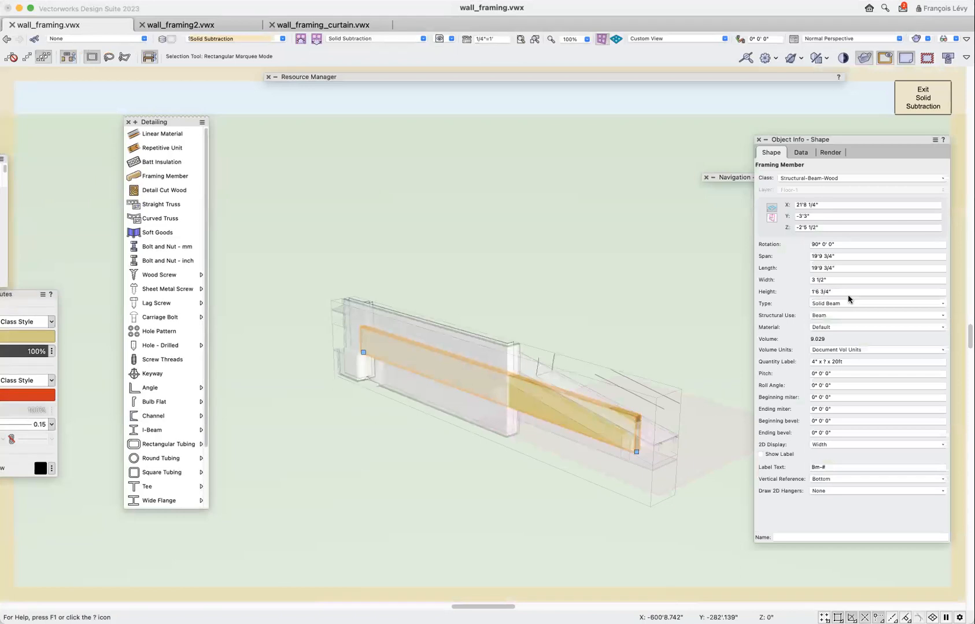
left_click(839, 281)
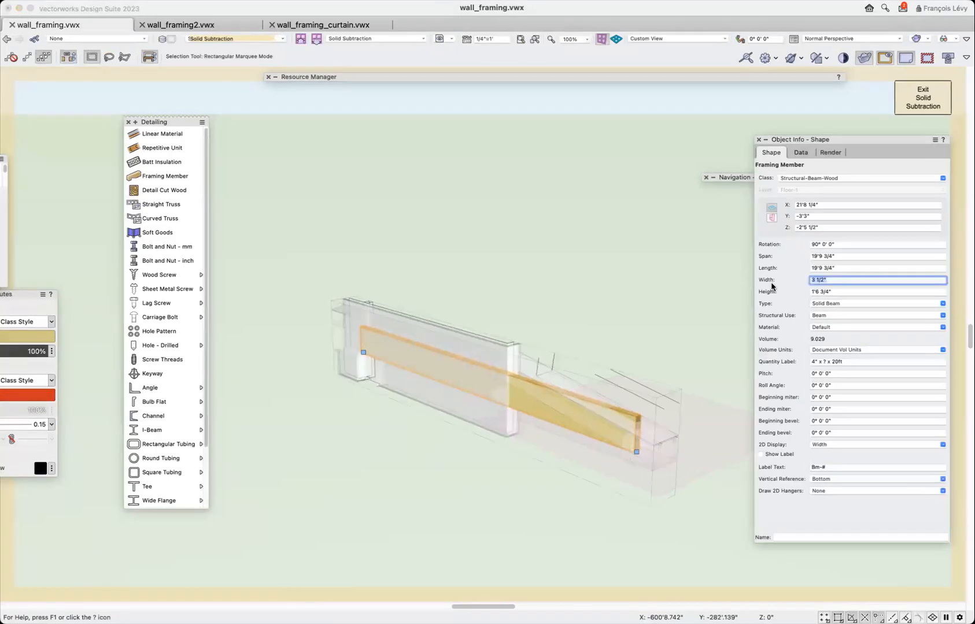
type("5.125")
key("Return")
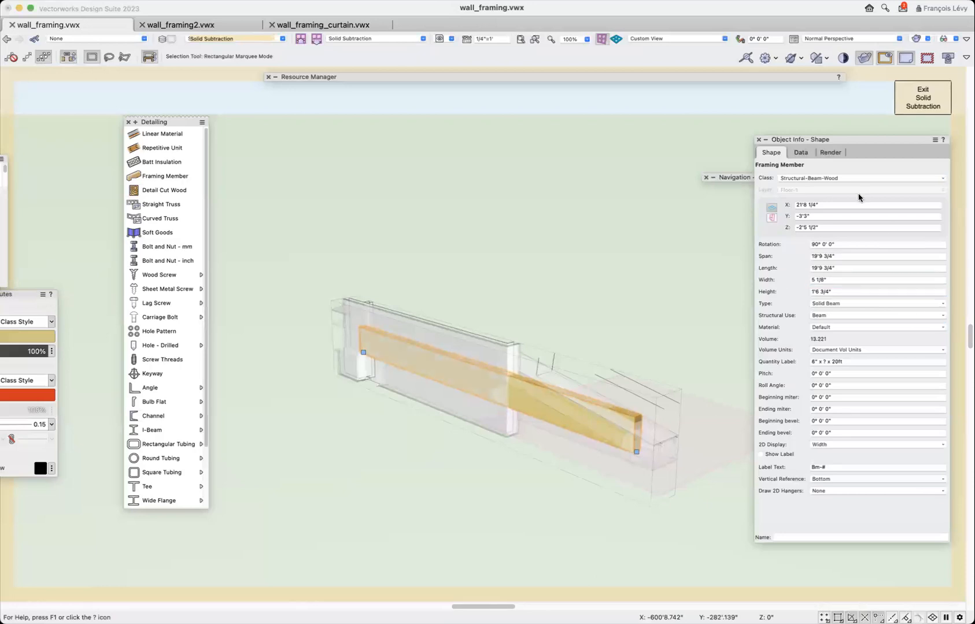
left_click(924, 98)
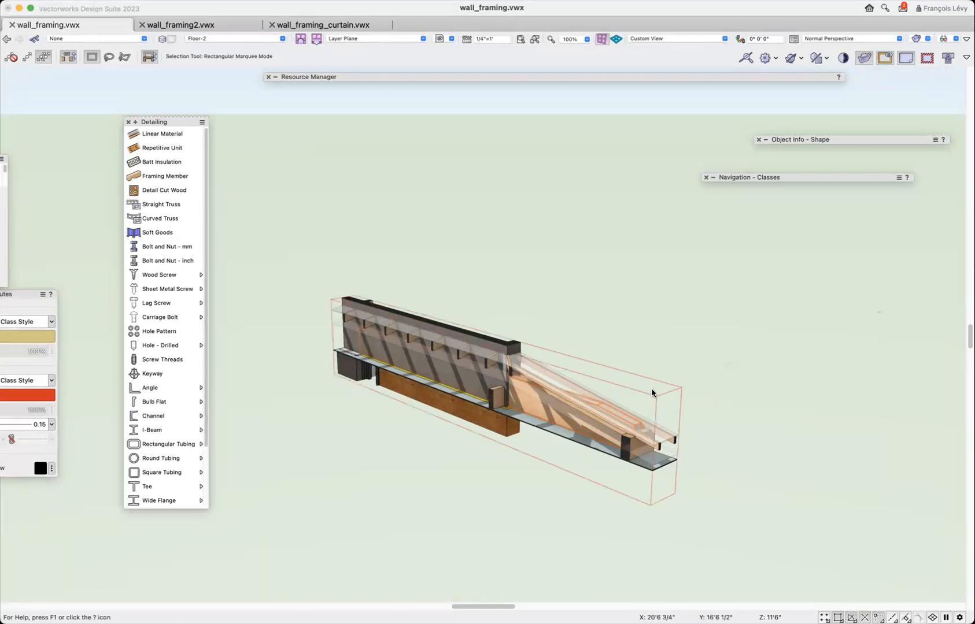
Pull the clip cube's front face out past the edge of the porch roof and recall the saved view "1a flat roof structure".
left_click(636, 398)
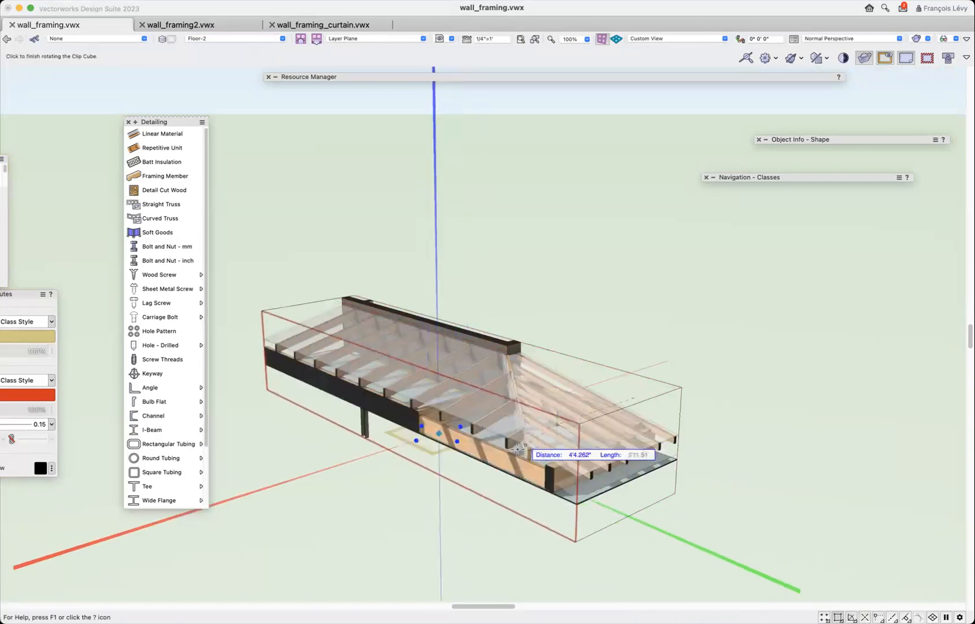
left_click(462, 476)
left_click(442, 40)
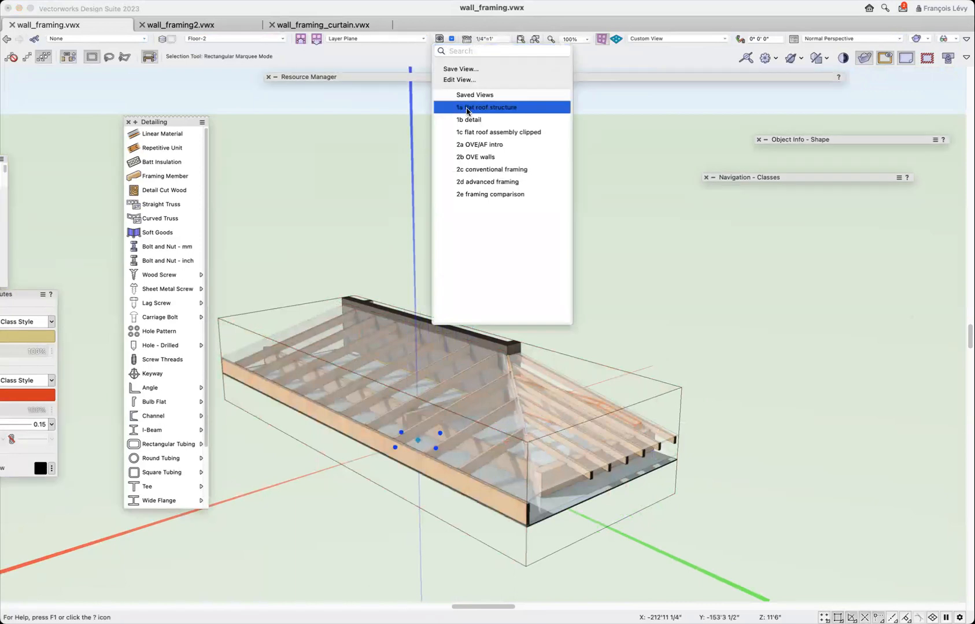
left_click(477, 109)
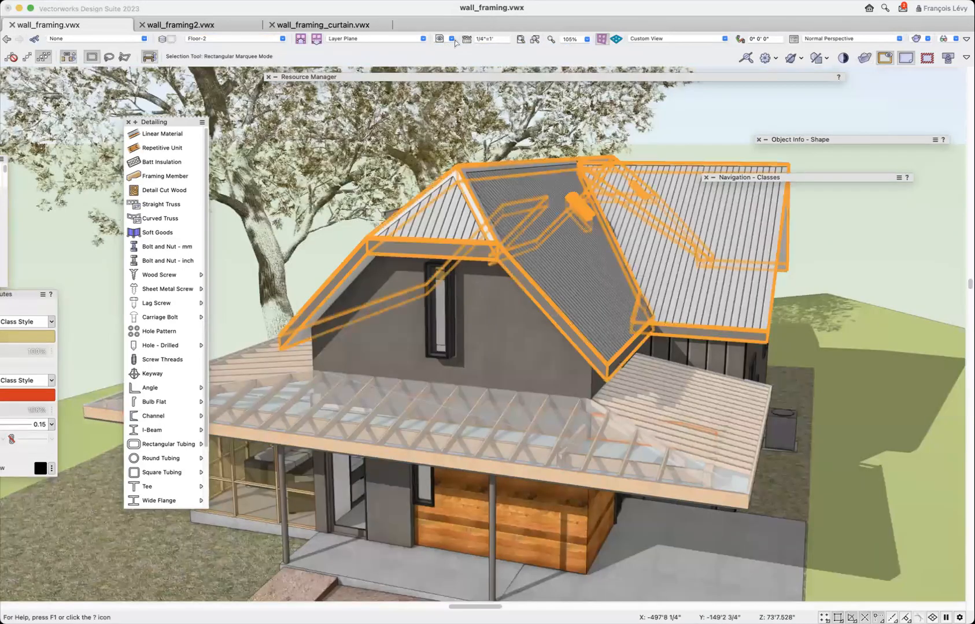
Select the long beam near the porch roof's corner and isolate the area around it with the clip cube.
key("x")
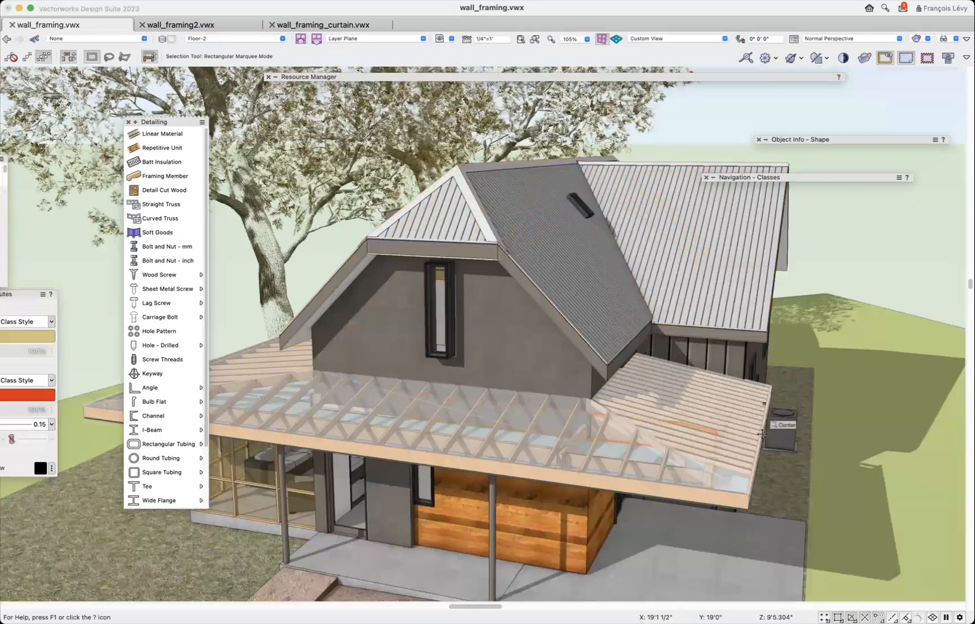
key("shift+c")
left_click_drag(767, 427, 653, 455)
key("x")
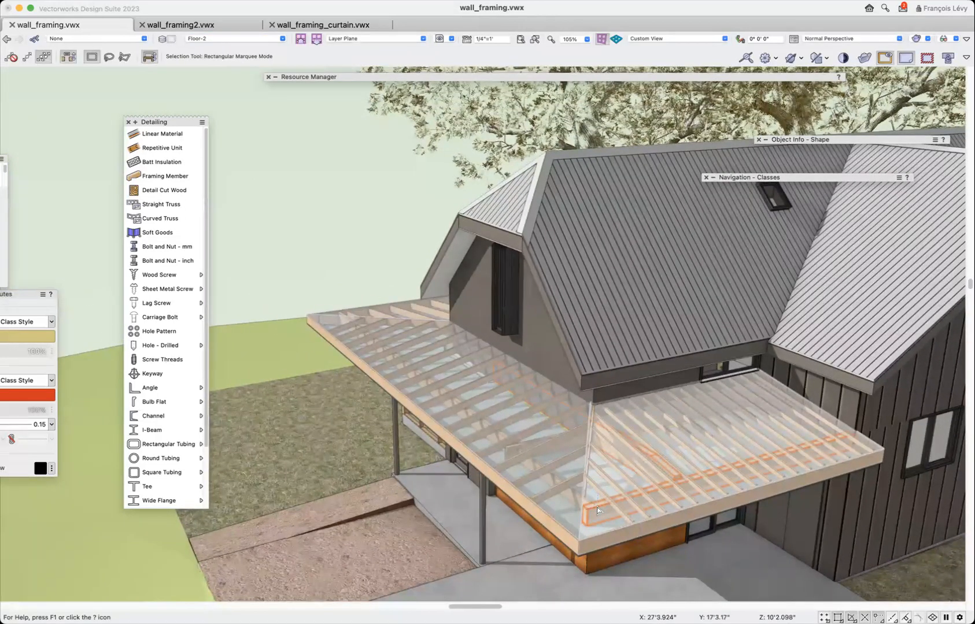
left_click(598, 510)
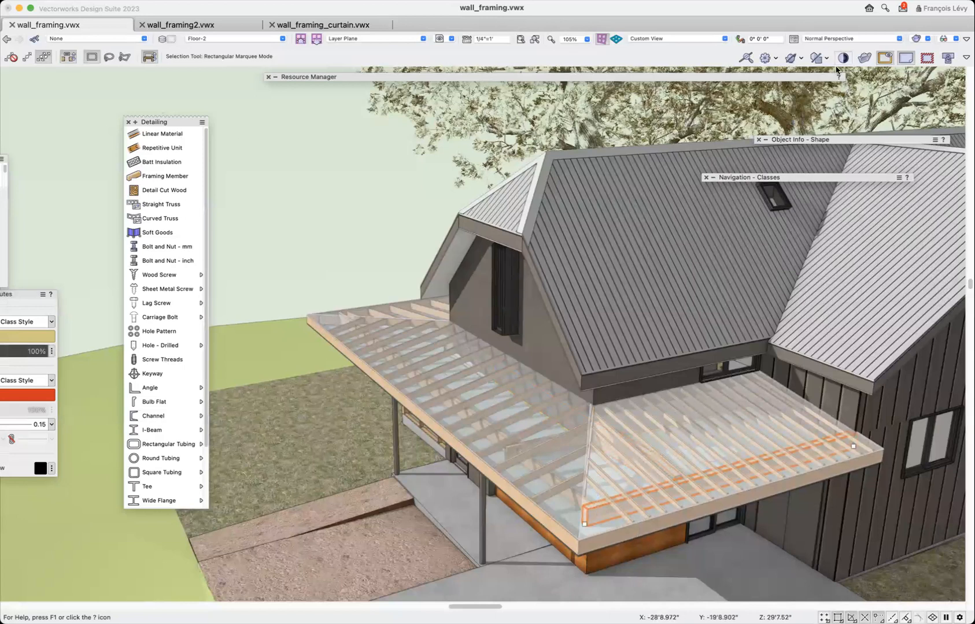
left_click(862, 58)
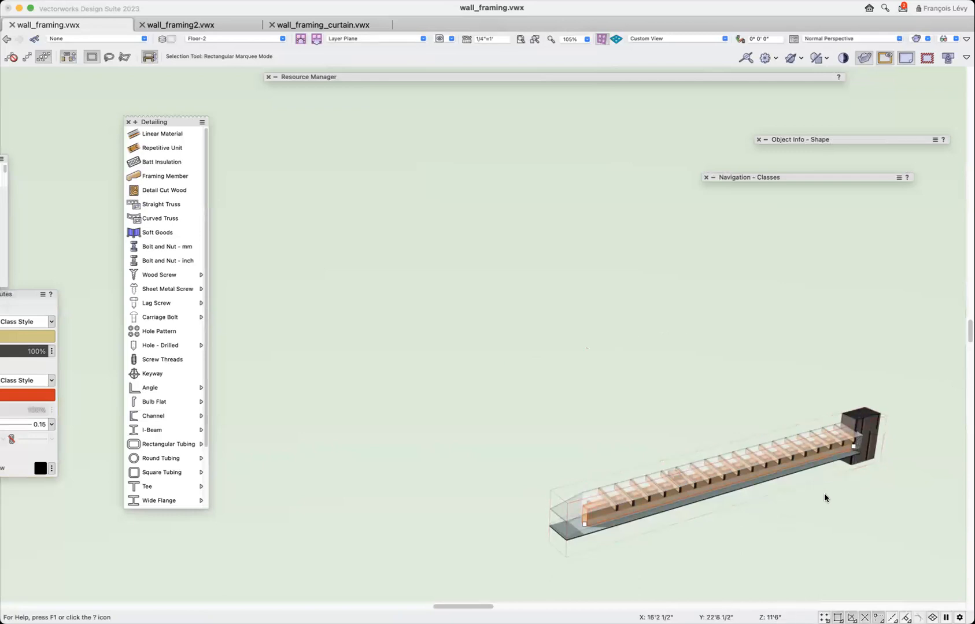
Examine the clipped roof section close up from its opposite side, where the rafters and beams are cut.
key("shift+c")
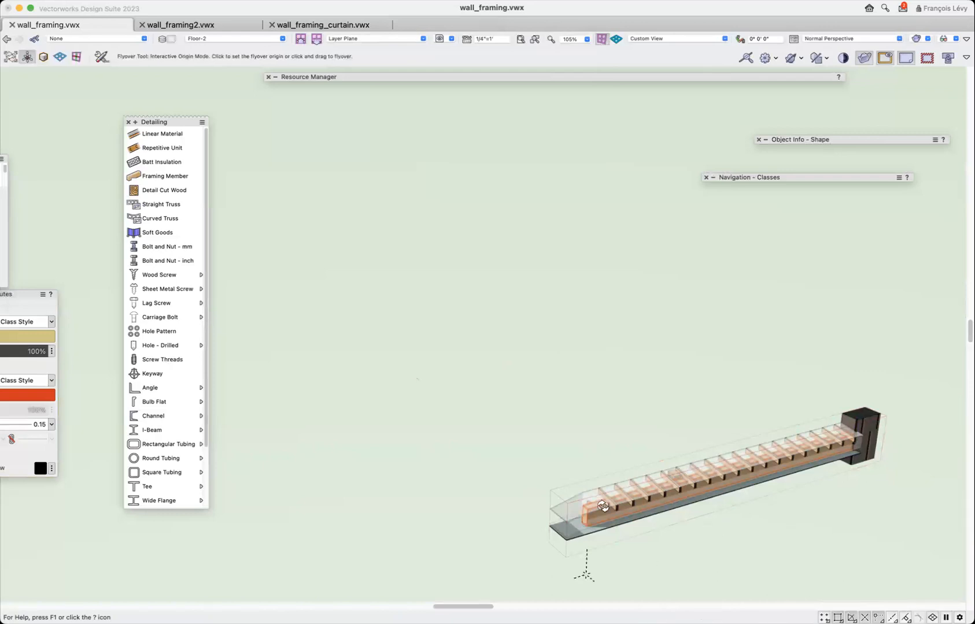
left_click_drag(575, 484, 766, 468)
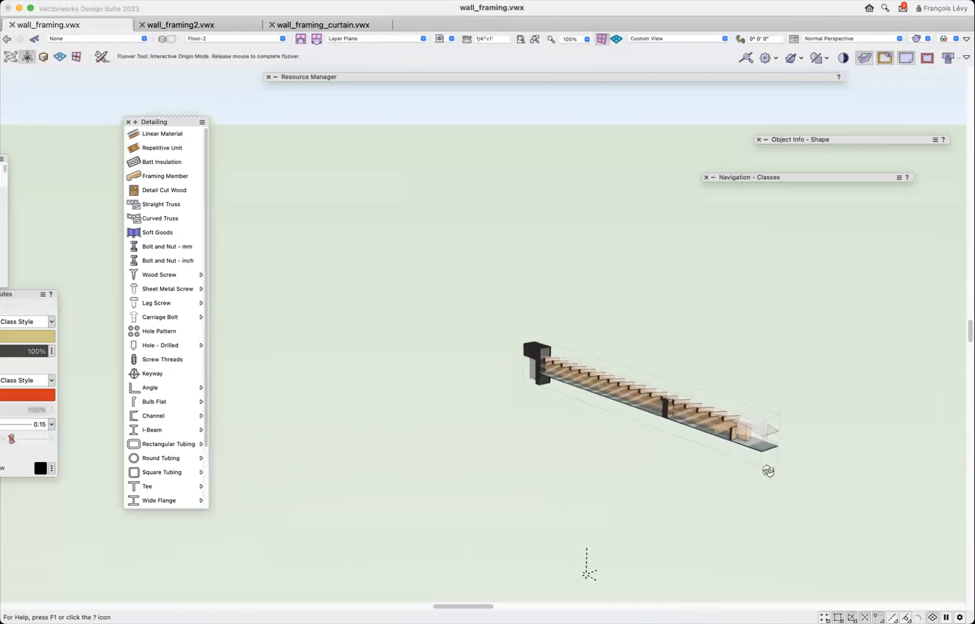
key("x")
left_click_drag(670, 414, 665, 416)
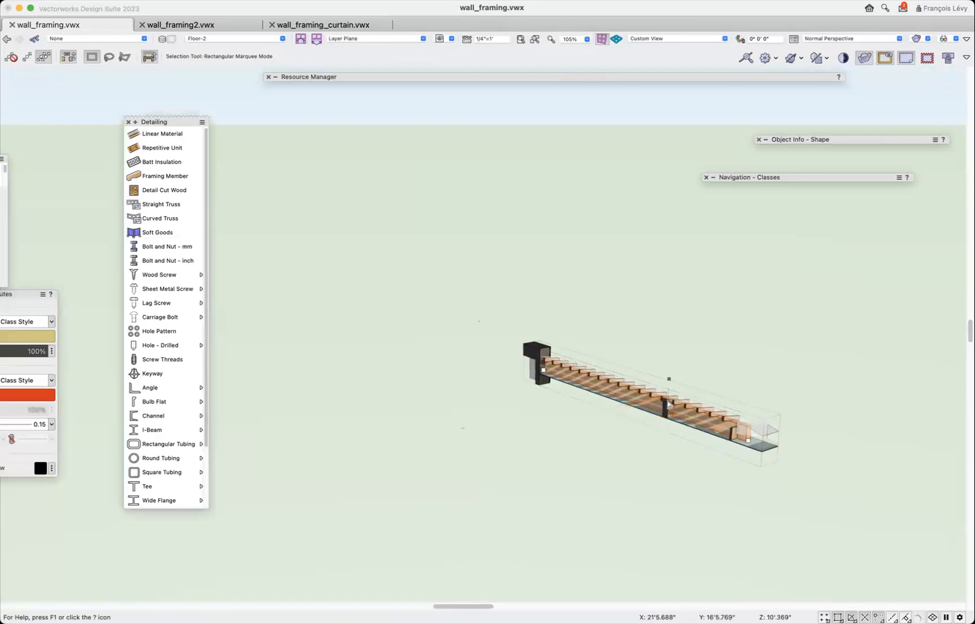
scroll(657, 434, "up", 2)
scroll(657, 434, "up", 3)
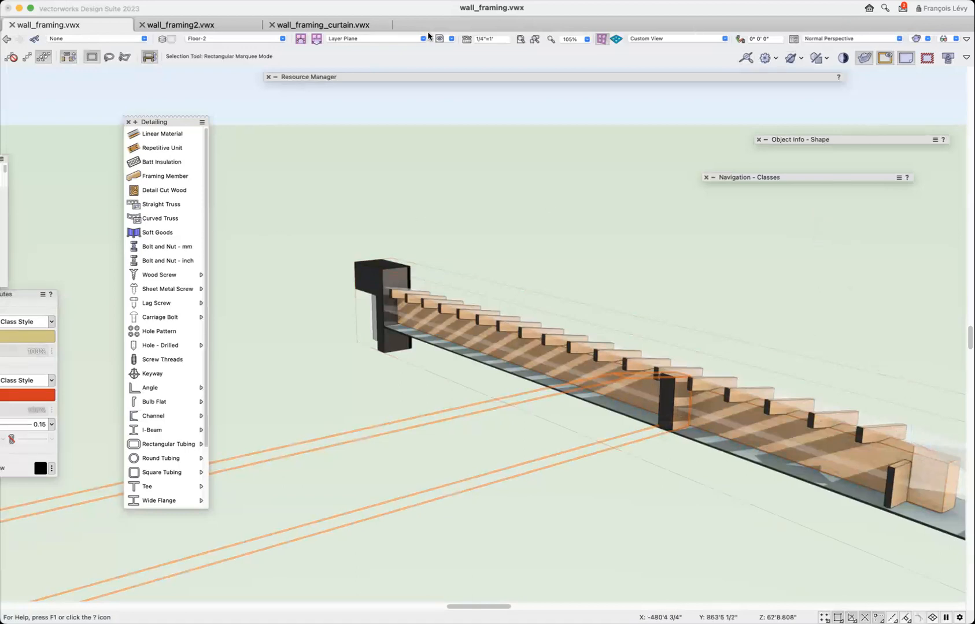
Recall the saved view "1b detail" and look over the rafters and hip framing along the porch roof.
left_click(440, 39)
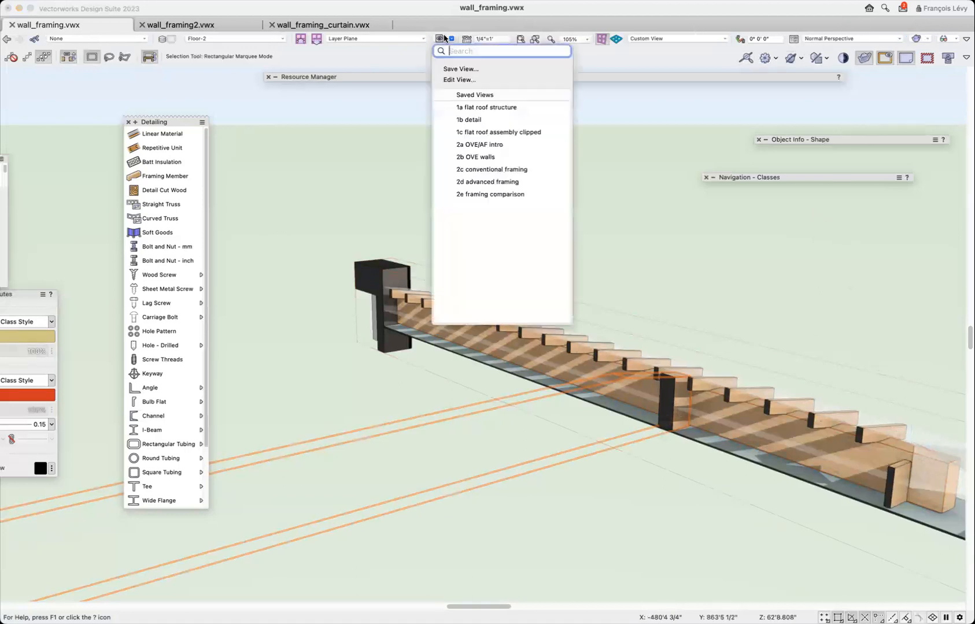
left_click(488, 121)
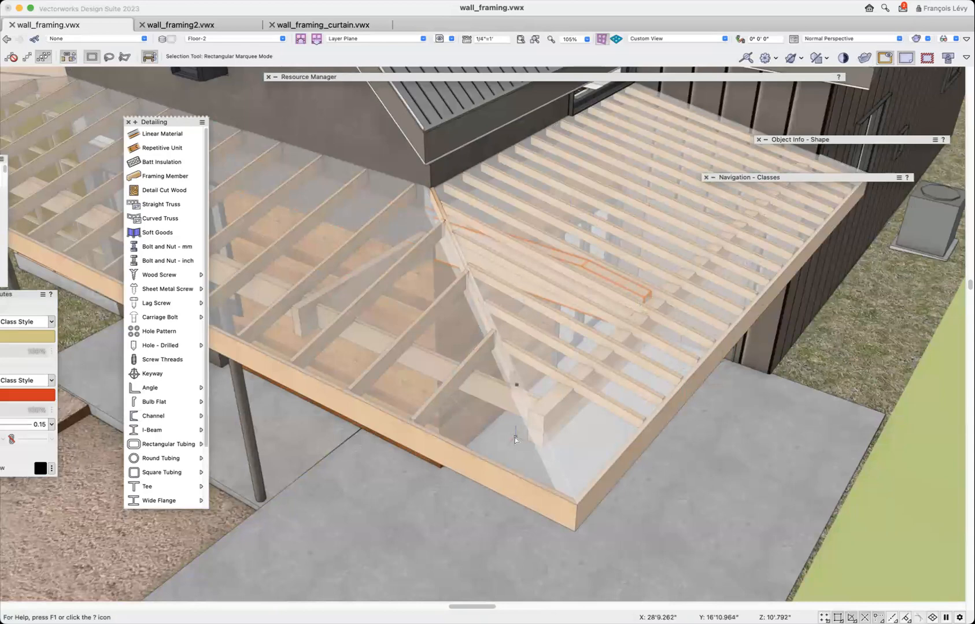
scroll(518, 436, "up", 5)
scroll(522, 437, "left", 10)
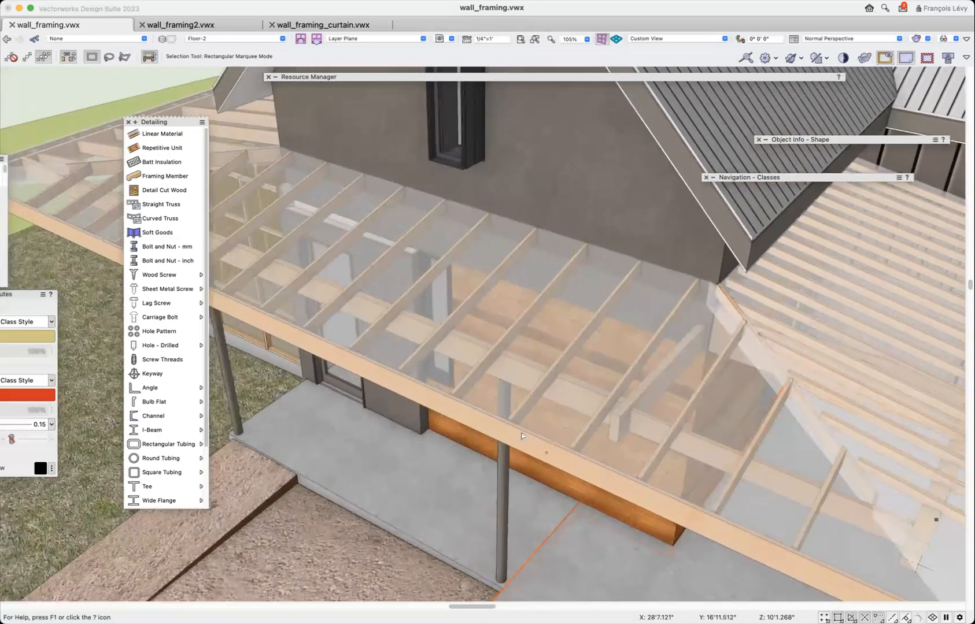
scroll(522, 437, "right", 15)
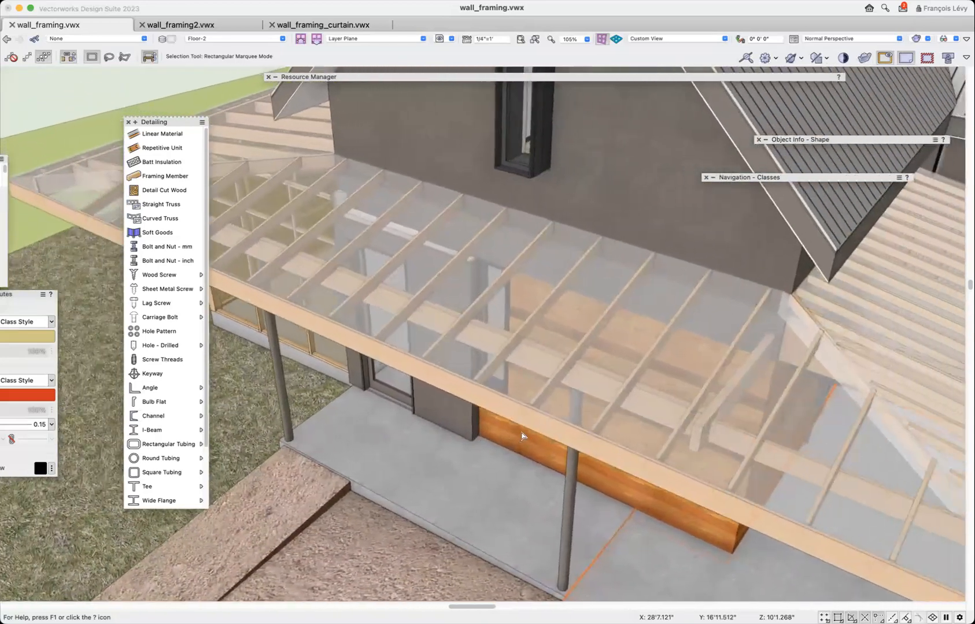
scroll(522, 437, "left", 5)
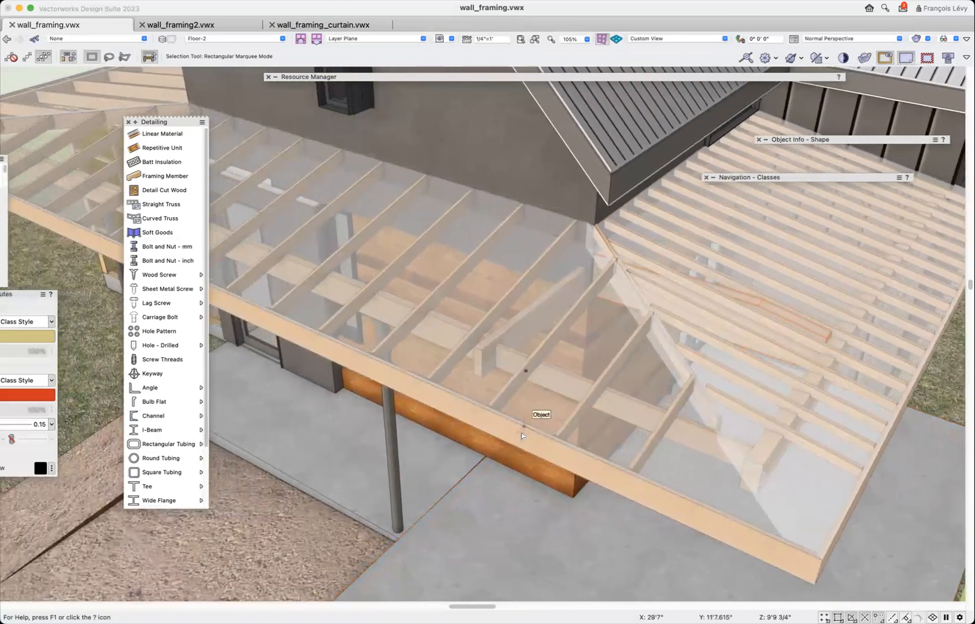
scroll(522, 437, "left", 7)
scroll(522, 436, "up", 2)
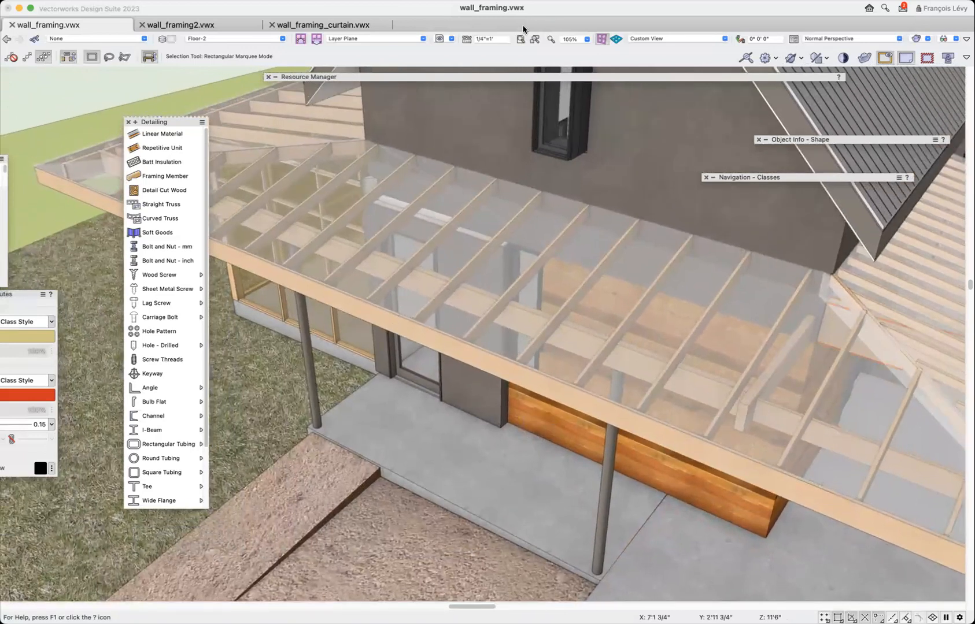
Recall the saved view "1c flat roof assembly clipped", filter the classes by "roof" and make the Roof-Spec class visible.
left_click(450, 39)
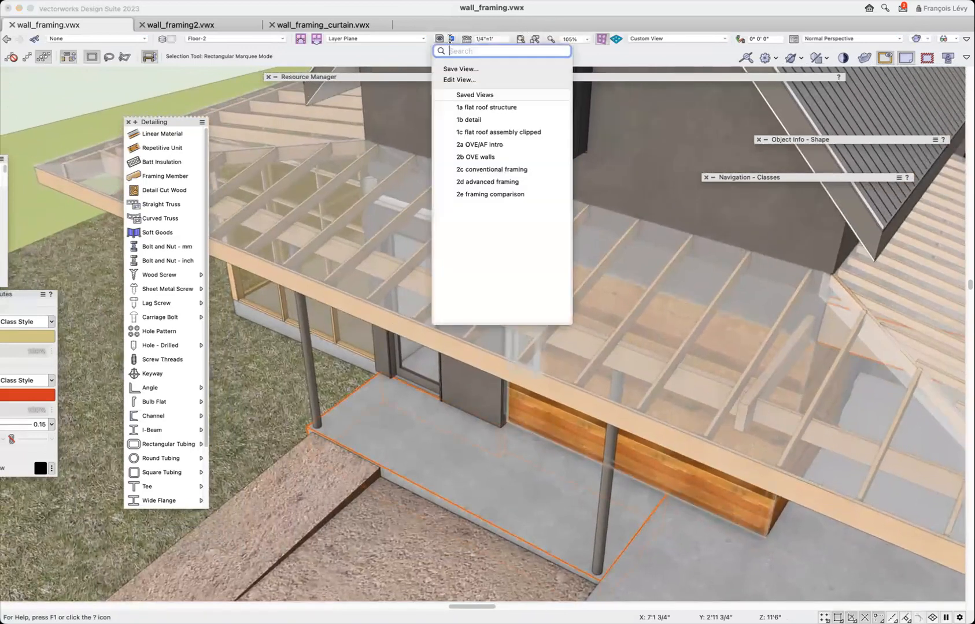
left_click(494, 132)
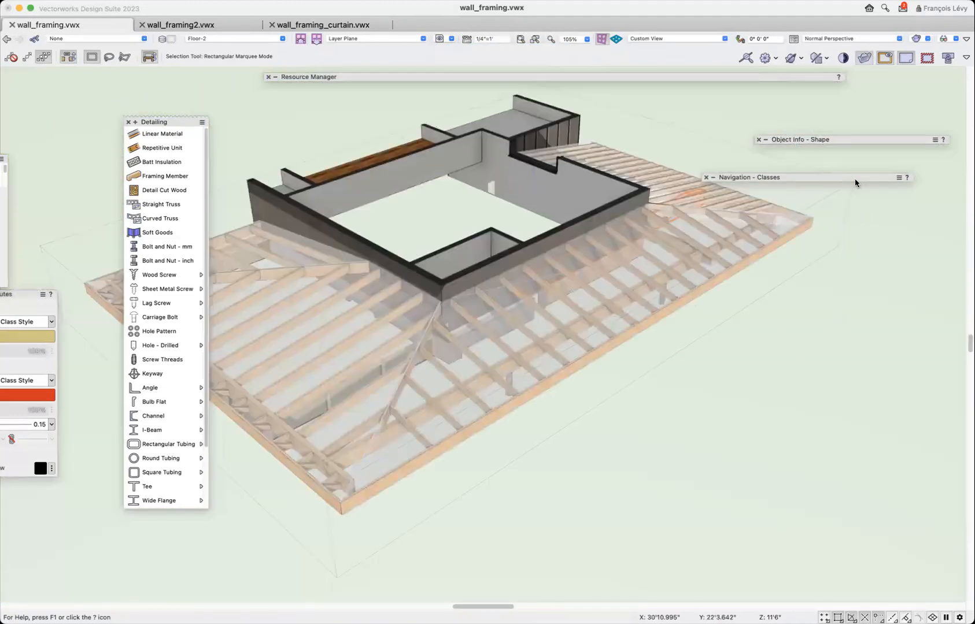
mouse_move(837, 179)
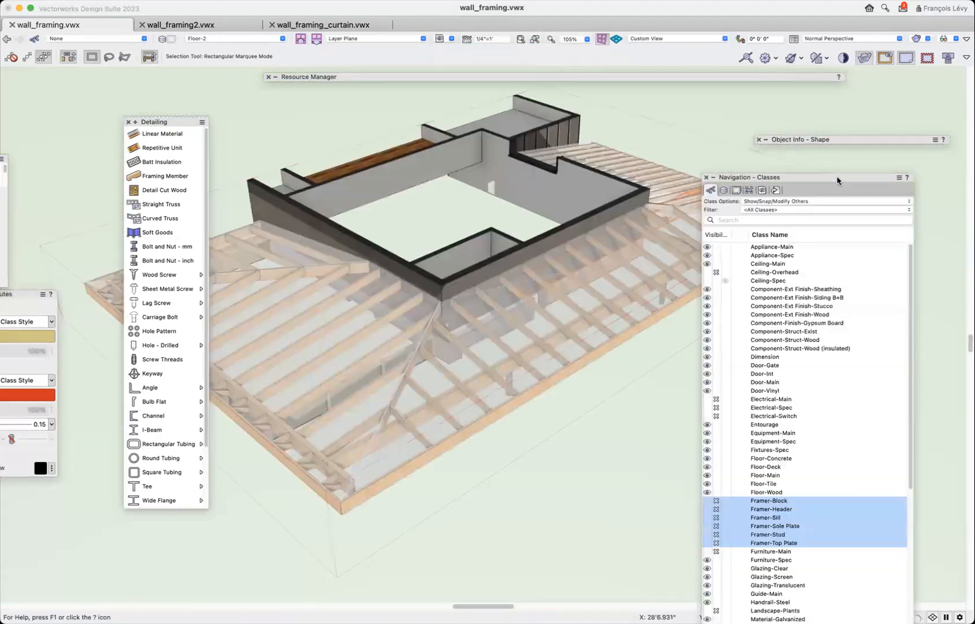
left_click(777, 220)
type("roof")
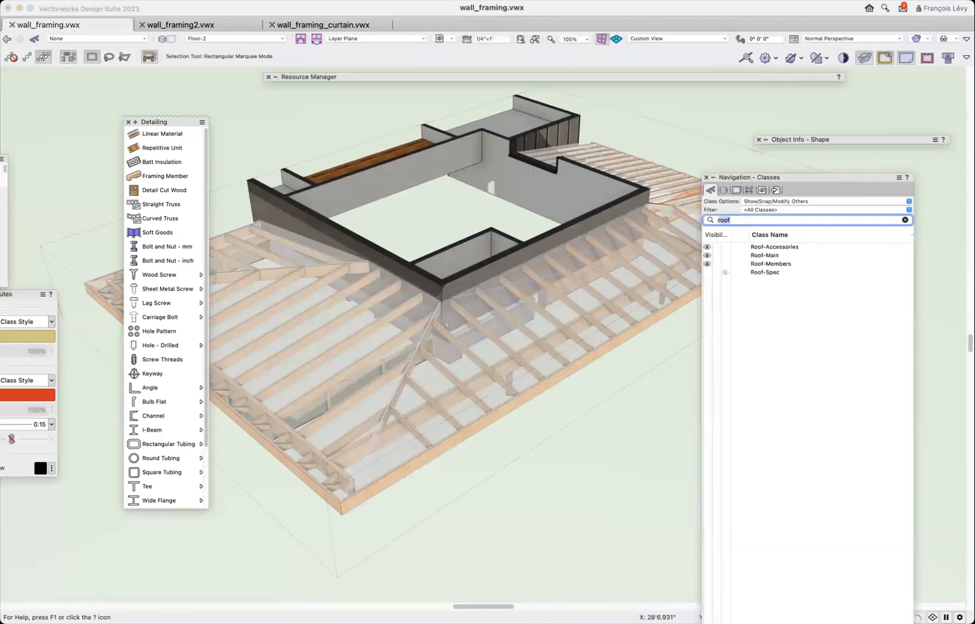
left_click(707, 272)
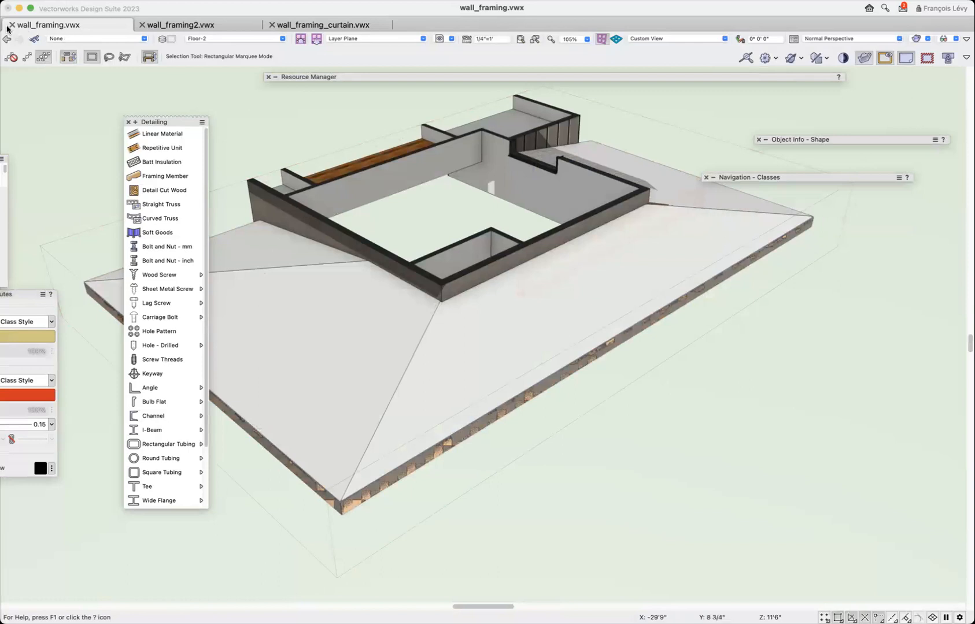
View the clipped roof assembly edge-on, recall the saved view "1a flat roof structure" and make the Roof-Spec class visible in it.
key("shift+c")
left_click_drag(605, 364, 481, 314)
left_click(450, 38)
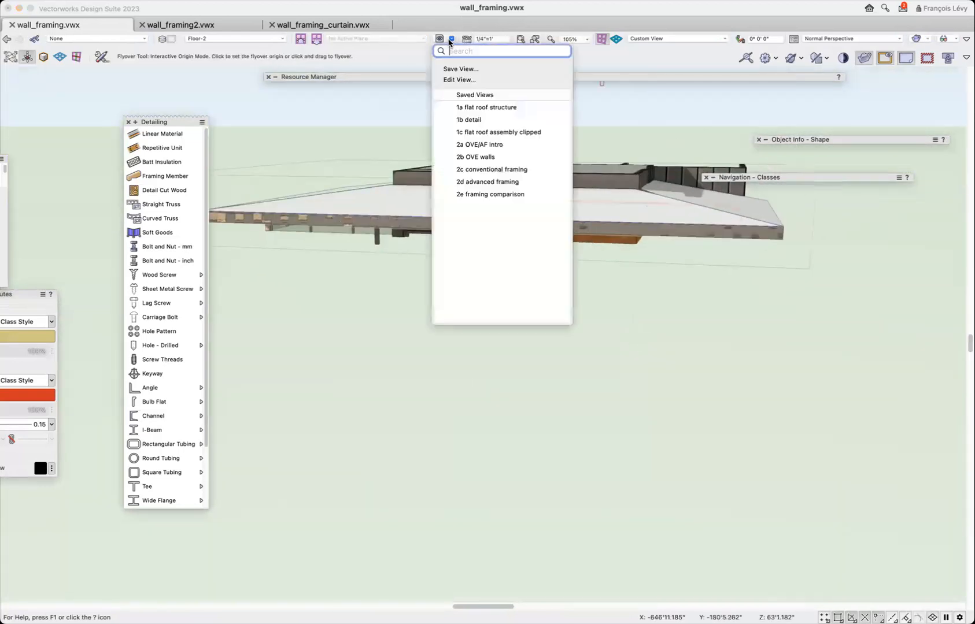
left_click(480, 107)
mouse_move(815, 176)
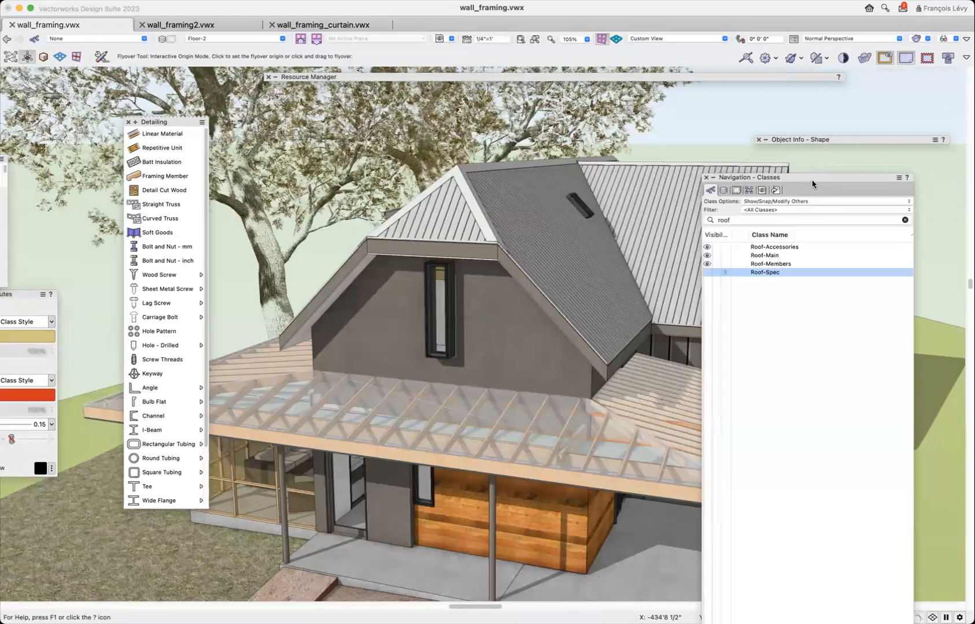
left_click(706, 271)
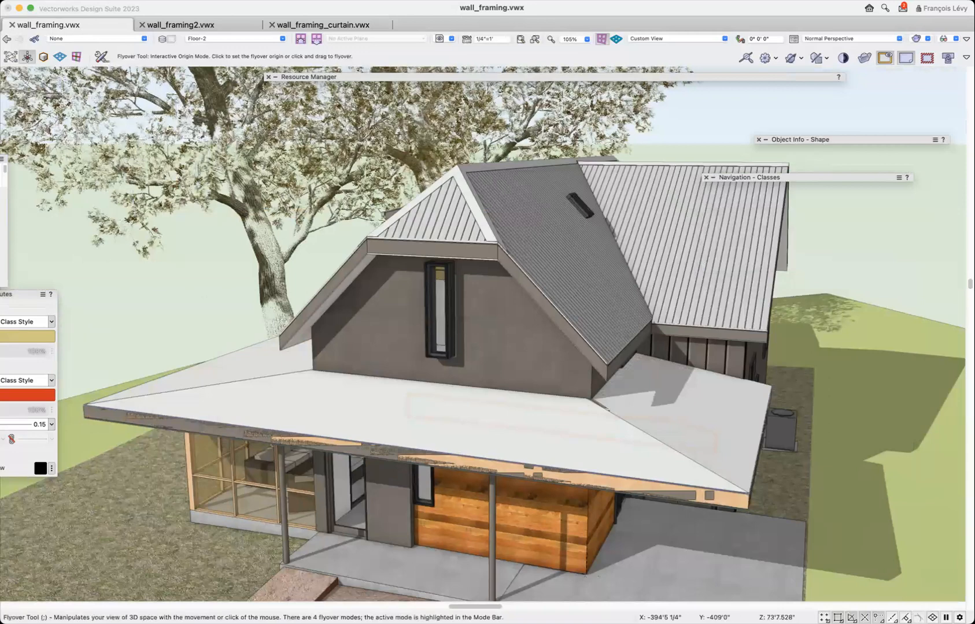
Examine the porch roof from the front and from above, and look closely at its framing in Top/Plan view.
left_click(413, 384)
mouse_move(468, 438)
left_mouse_down()
mouse_move(515, 401)
mouse_move(498, 399)
mouse_move(616, 429)
mouse_move(681, 417)
mouse_move(675, 407)
mouse_move(498, 424)
mouse_move(522, 456)
left_mouse_up()
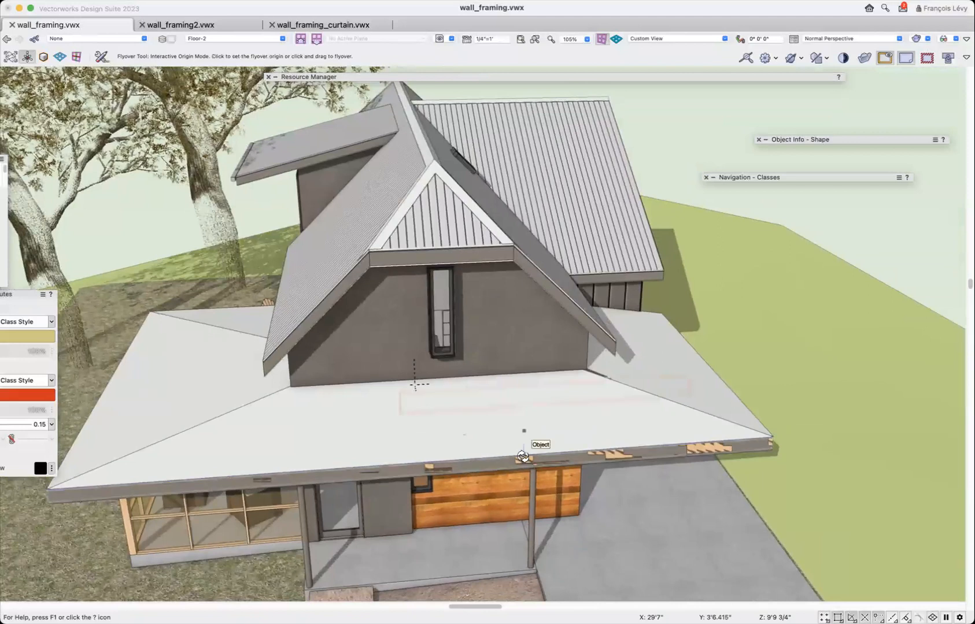
key("5")
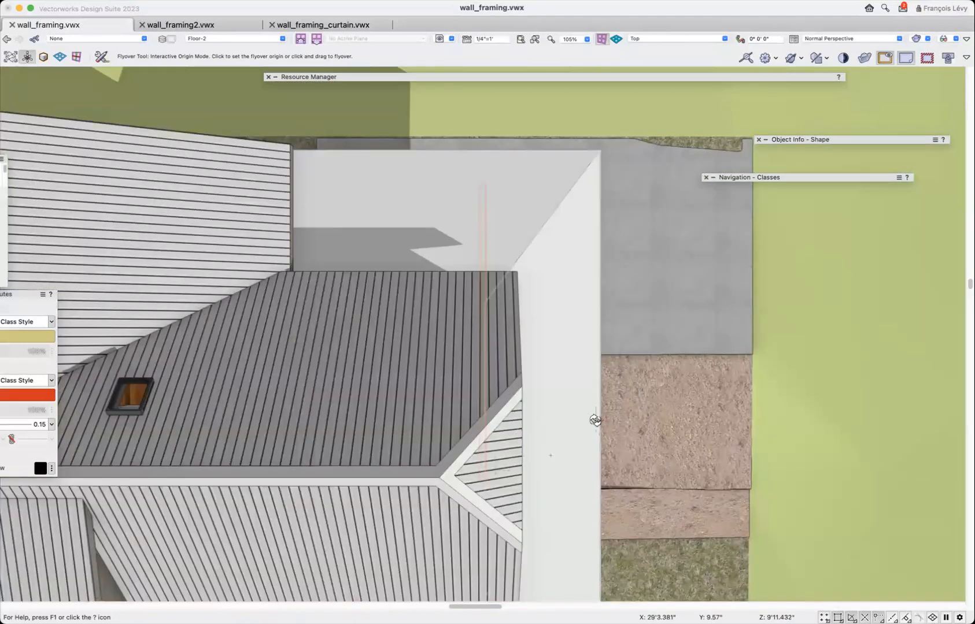
key("0")
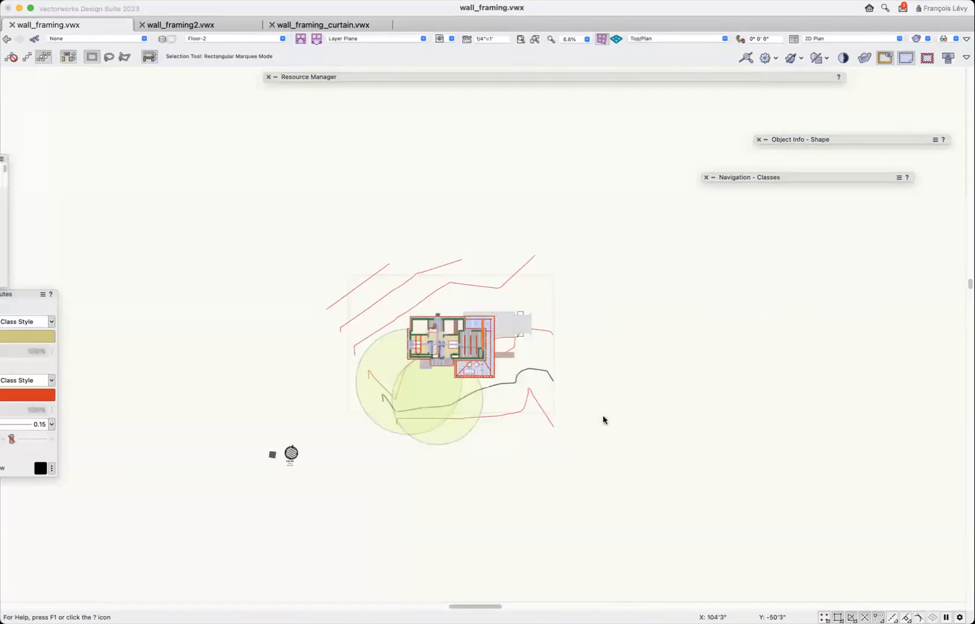
key("c")
left_click_drag(499, 314, 454, 387)
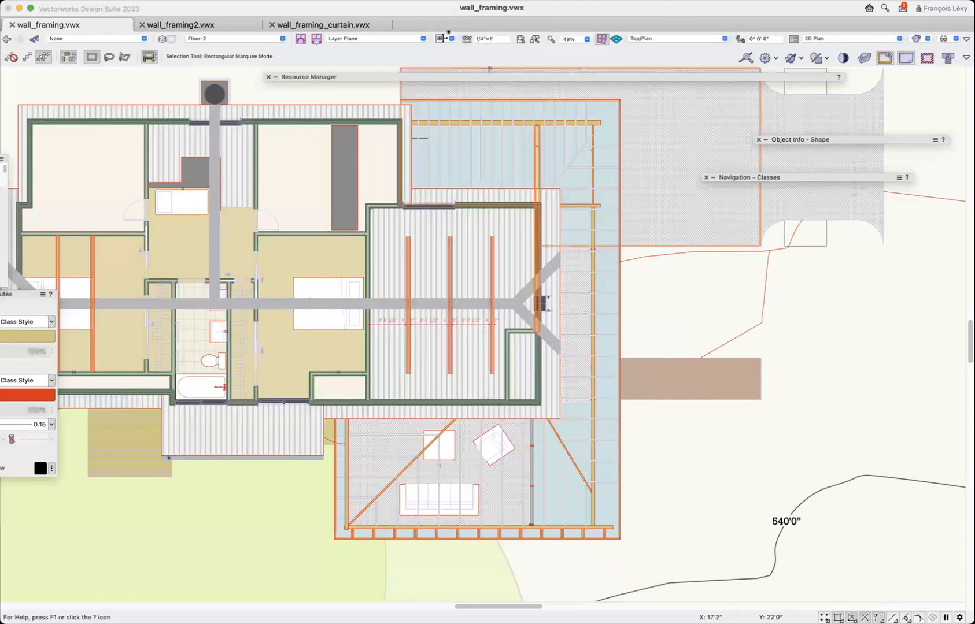
Recall the saved view "1a flat roof structure" and select the long beam near the porch roof's front edge.
left_click(442, 40)
left_click(482, 108)
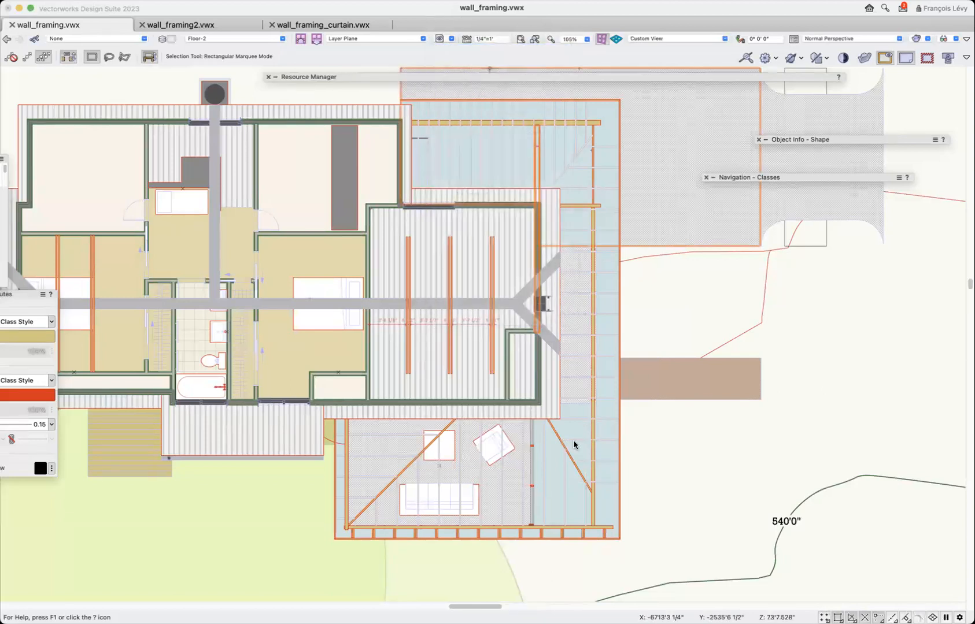
left_click(469, 441)
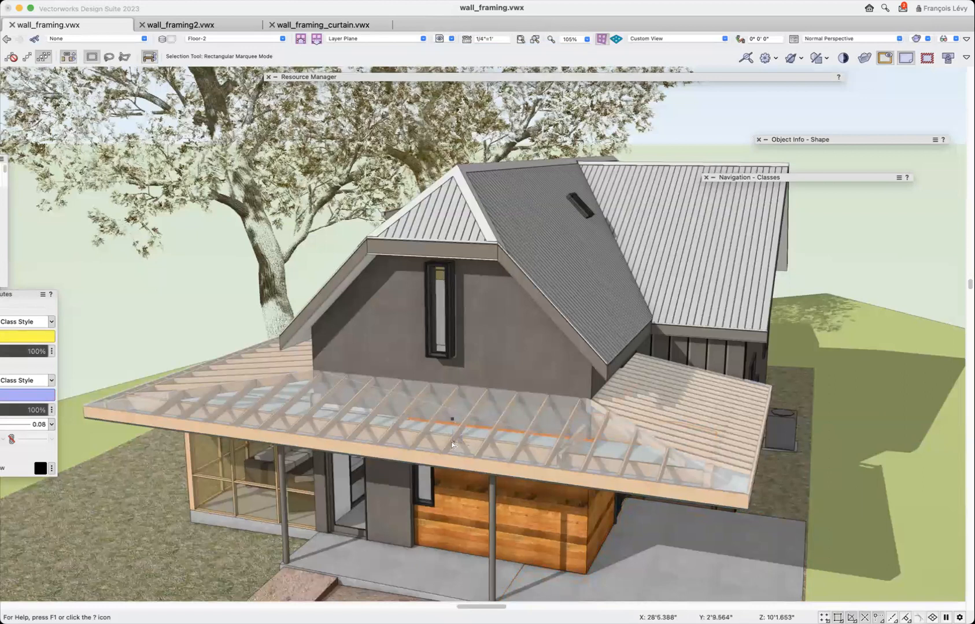
Set the Roof-Spec class to invisible to expose the bare framing, and make the class visible again.
mouse_move(869, 139)
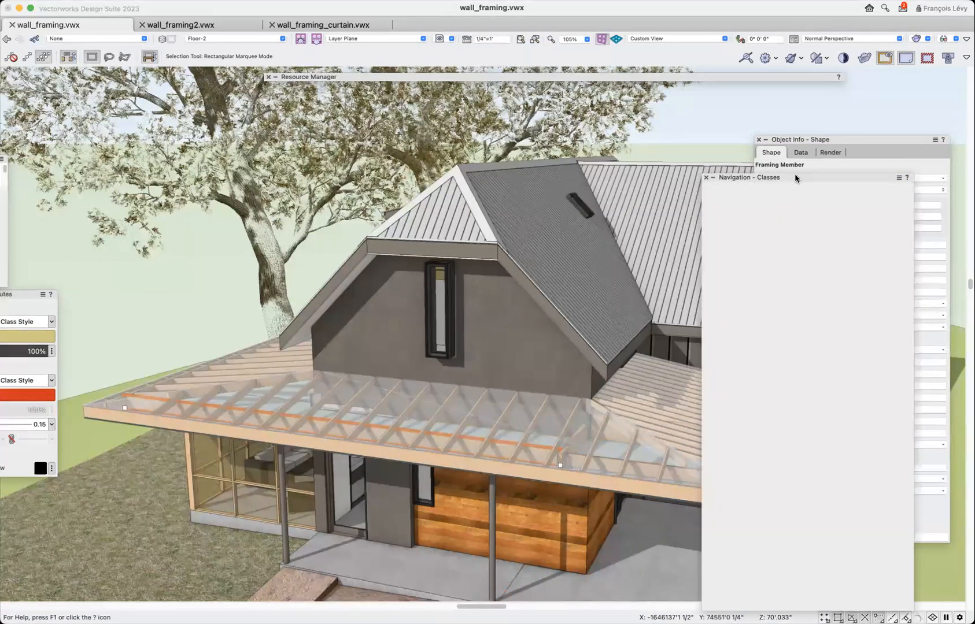
mouse_move(794, 174)
left_click(712, 273)
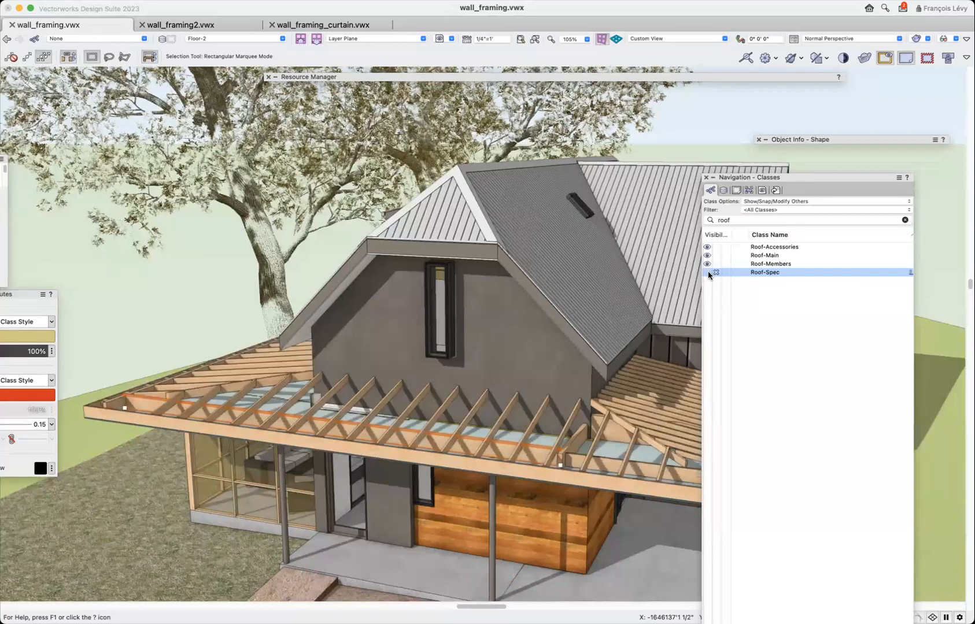
left_click(711, 273)
Select the porch roof's front plane, and switch the selection to the roof plane on the driveway side.
left_click(506, 414)
left_click(679, 397)
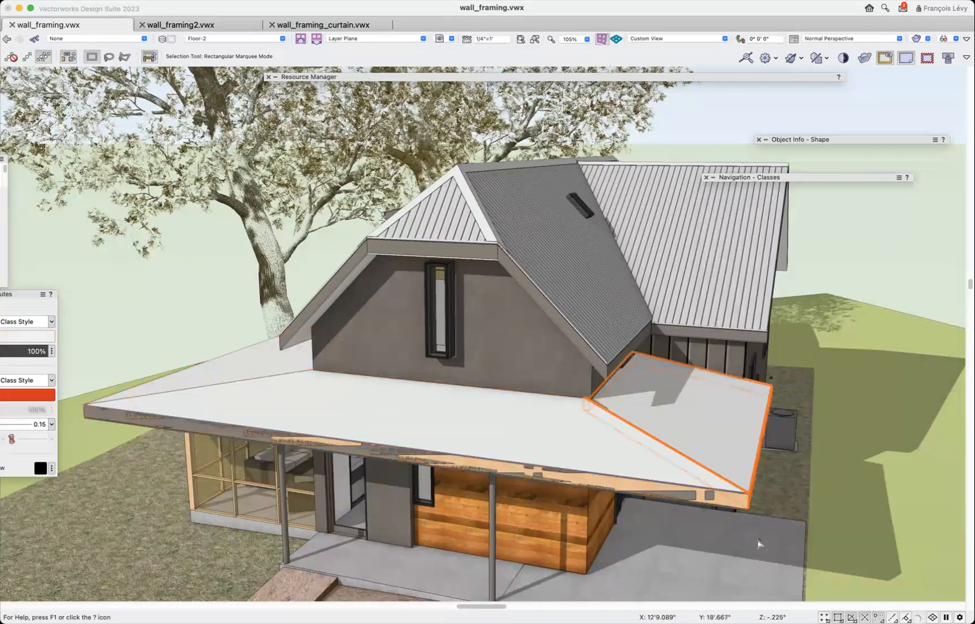
left_click(852, 433)
left_click(741, 383)
Inspect the covered porch roof from both sides of the house, and recall the saved view "1a flat roof structure".
scroll(745, 423, "down", 5)
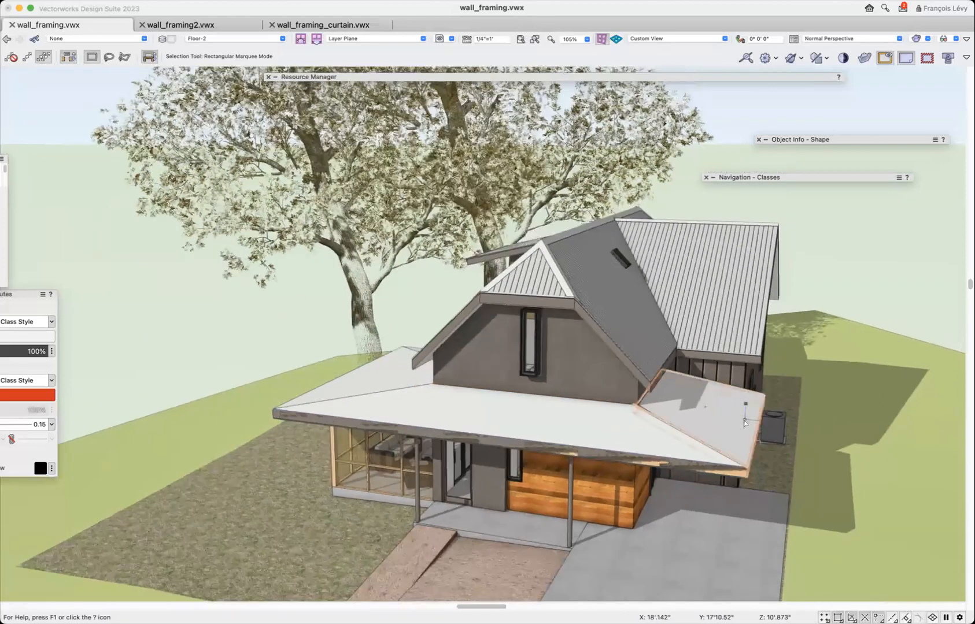
key("shift+c")
left_click_drag(564, 488, 631, 522)
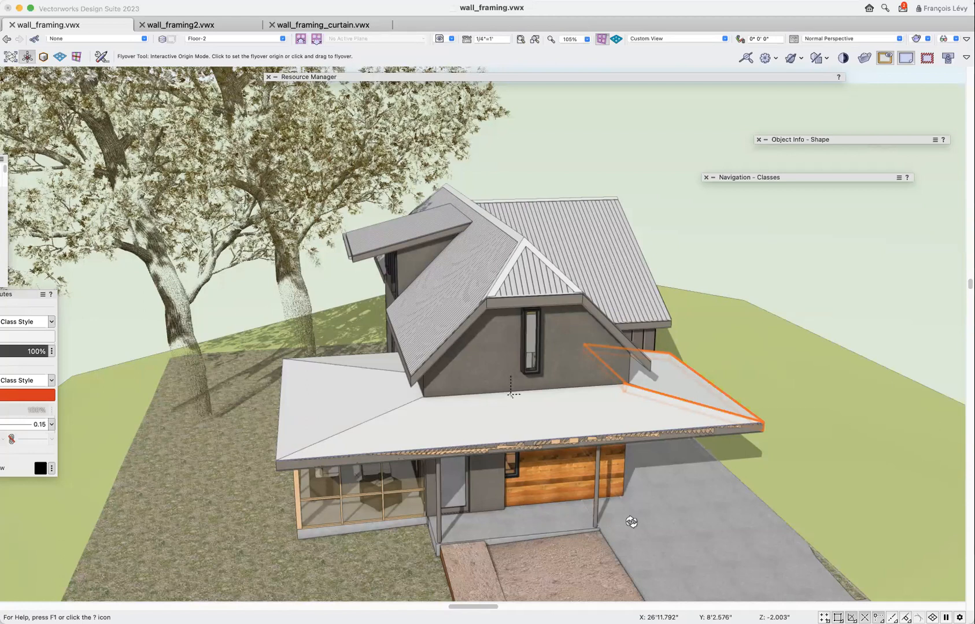
left_click_drag(576, 543, 451, 527)
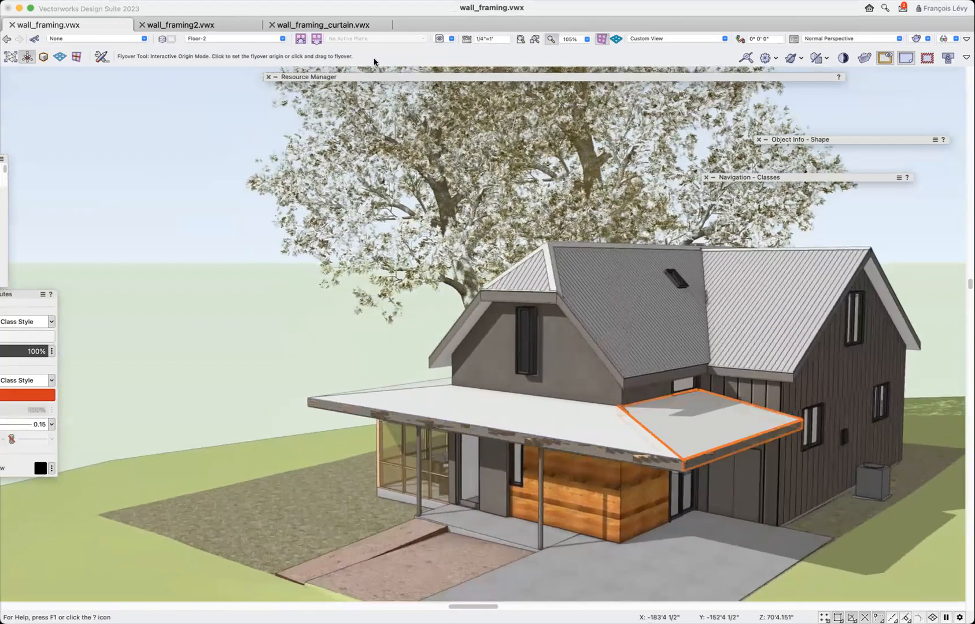
left_click(442, 39)
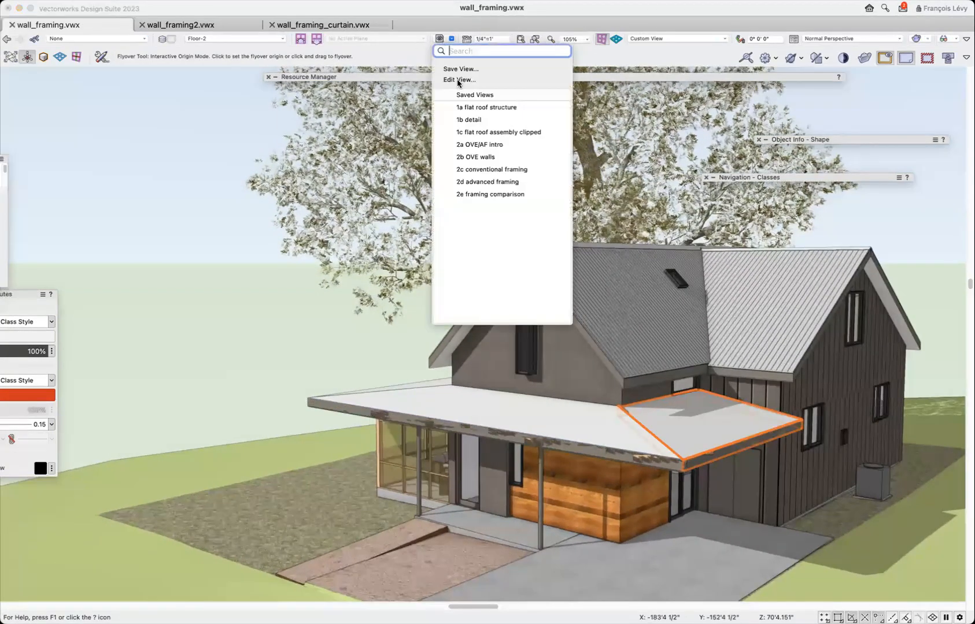
left_click(477, 108)
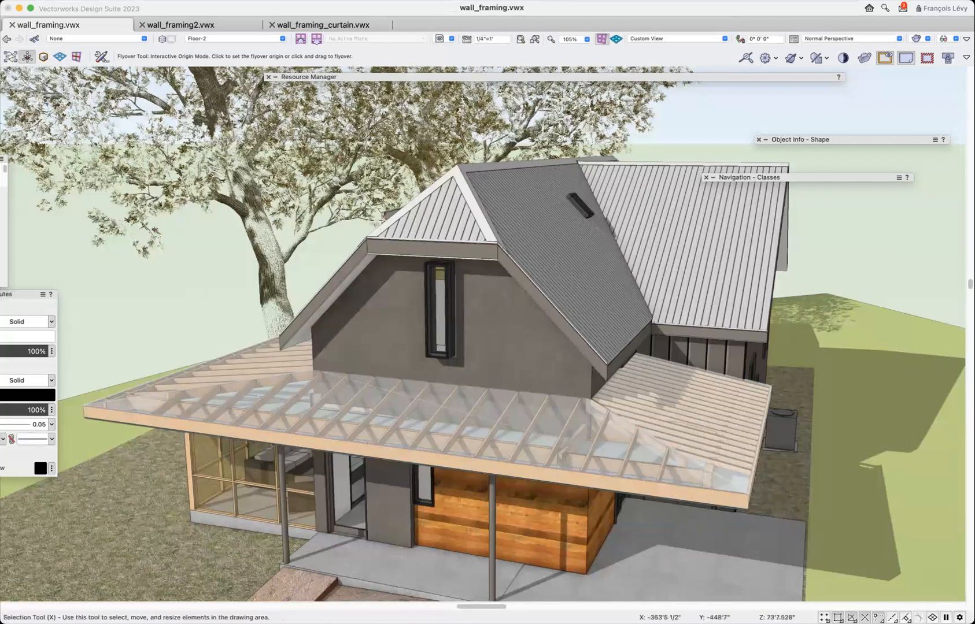
Select the fascia board along the porch roof's front edge and inspect its framing member properties.
key("x")
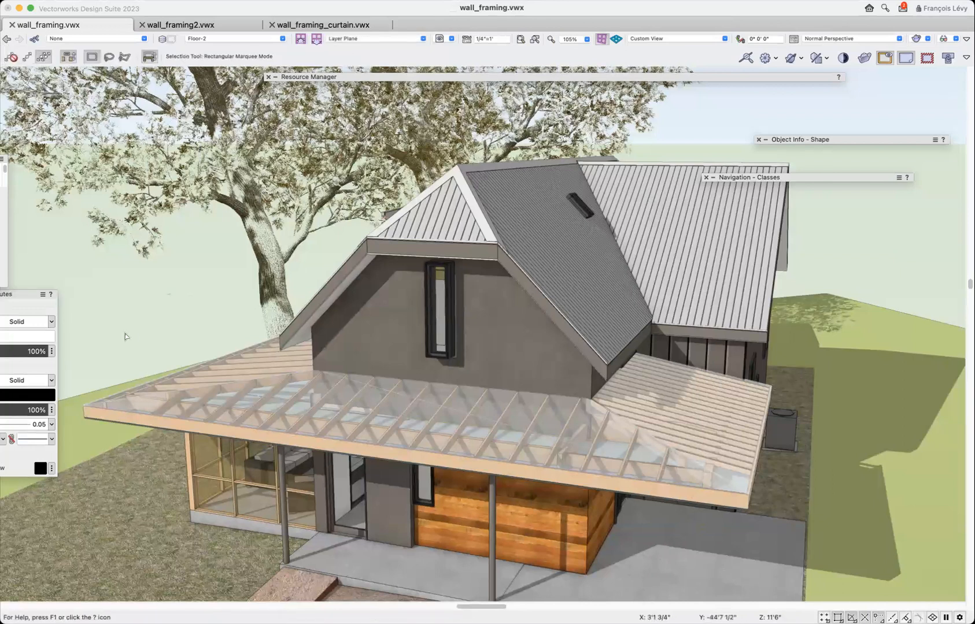
left_click(205, 431)
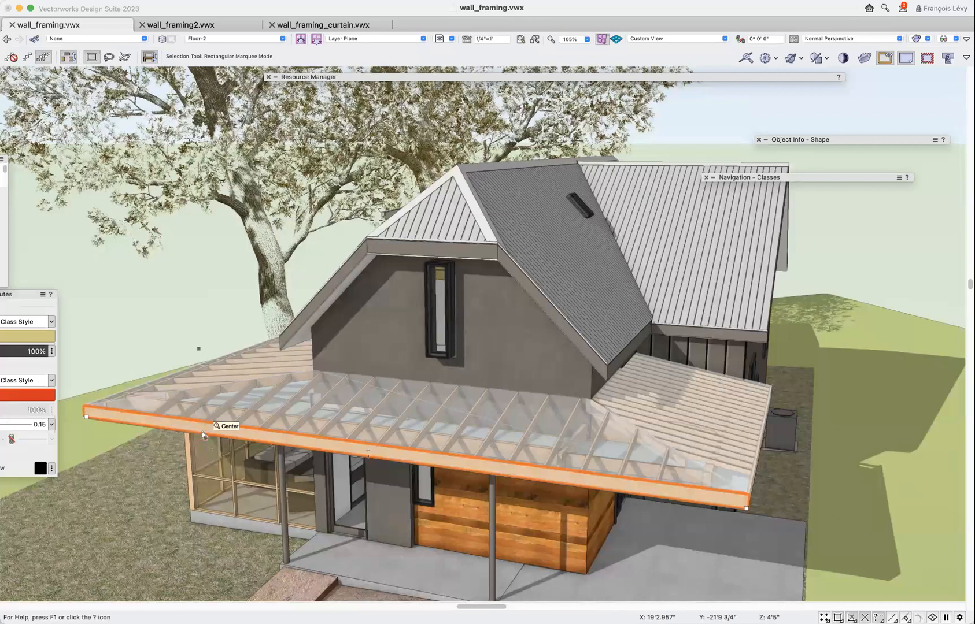
mouse_move(836, 139)
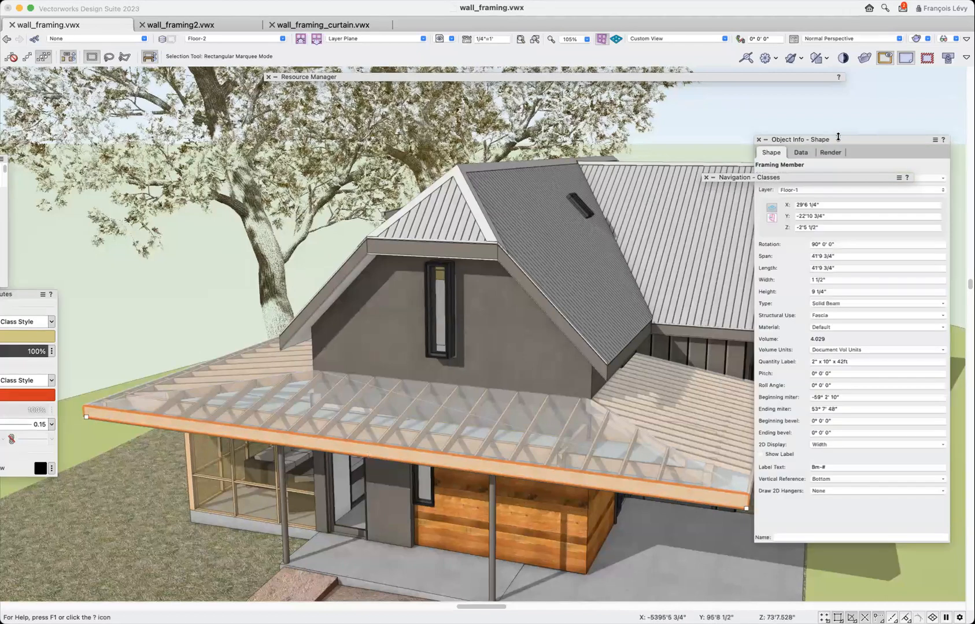
left_click_drag(836, 139, 779, 111)
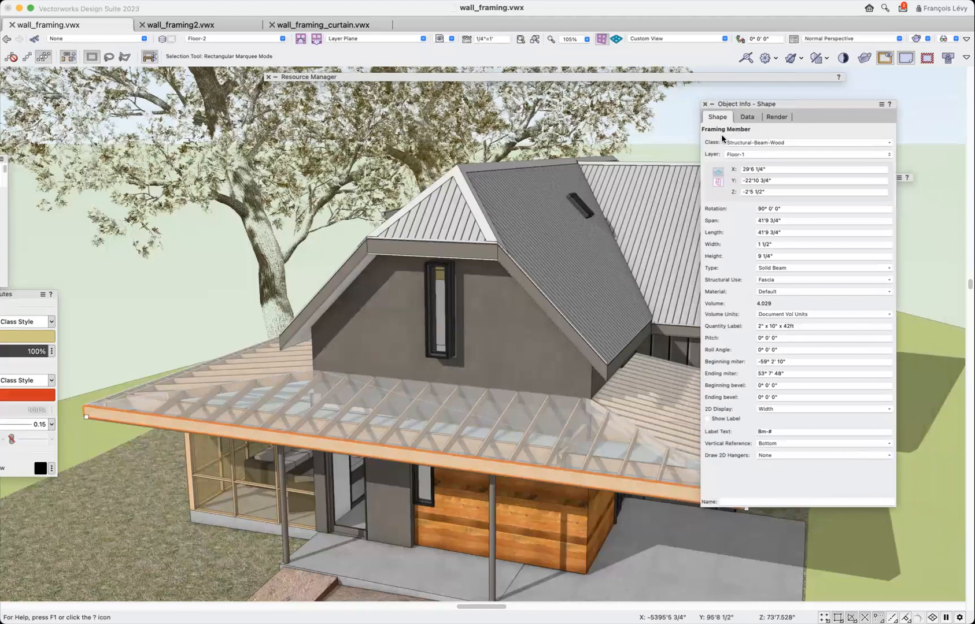
Make the Roof-Spec class visible, and examine the porch roof's fascia and edges from both front corners of the house.
mouse_move(899, 183)
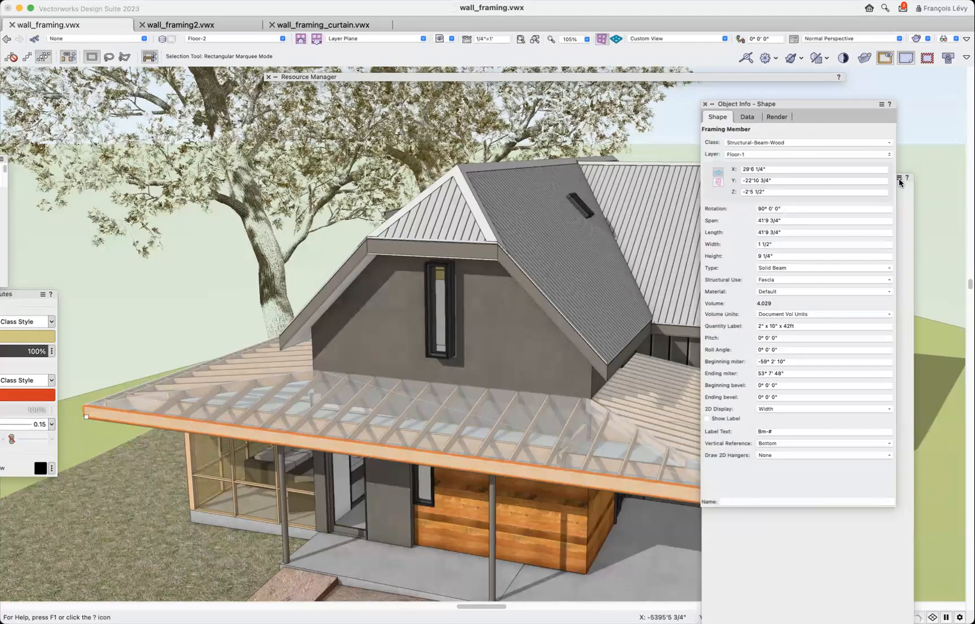
left_click(706, 272)
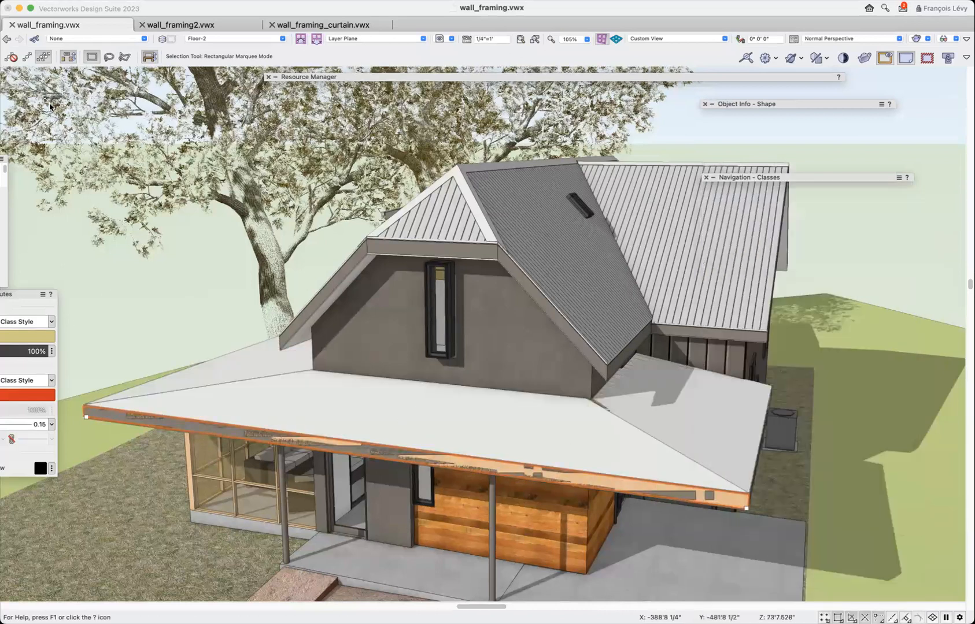
left_click(5, 69)
left_click_drag(376, 483, 348, 447)
left_click_drag(333, 441, 506, 437)
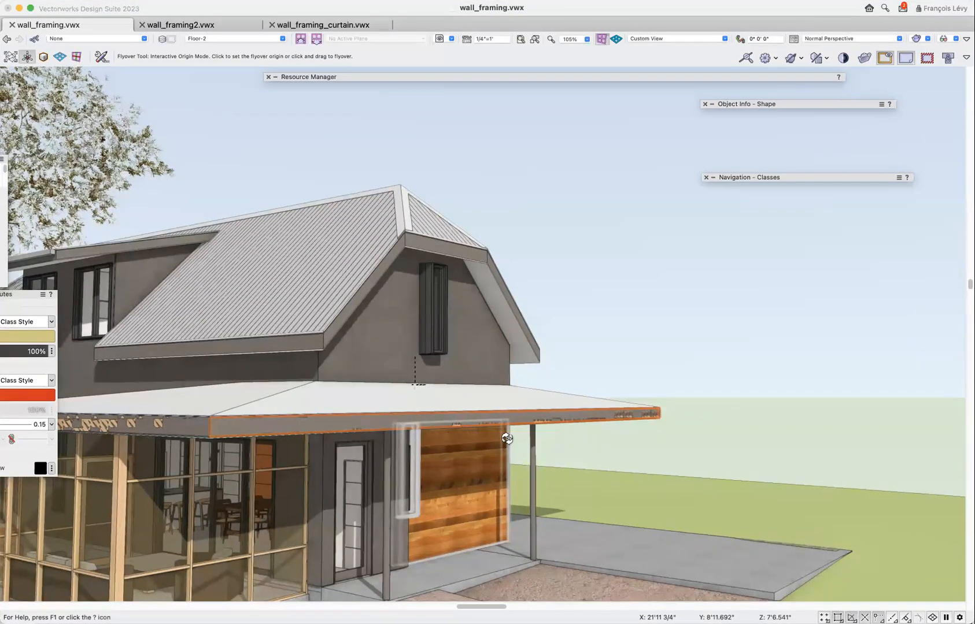
left_click_drag(508, 437, 307, 429)
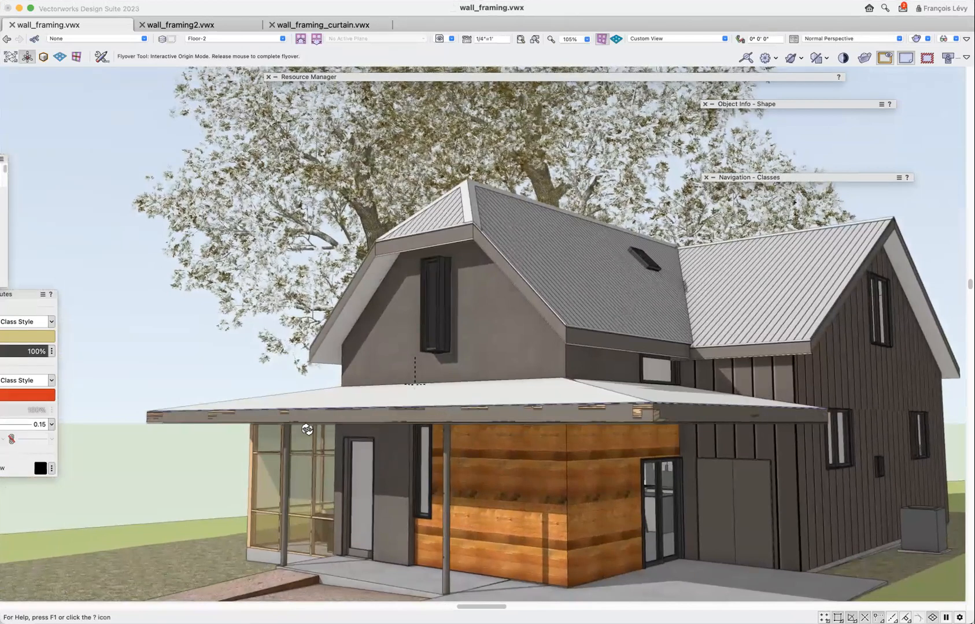
left_click_drag(307, 429, 304, 446)
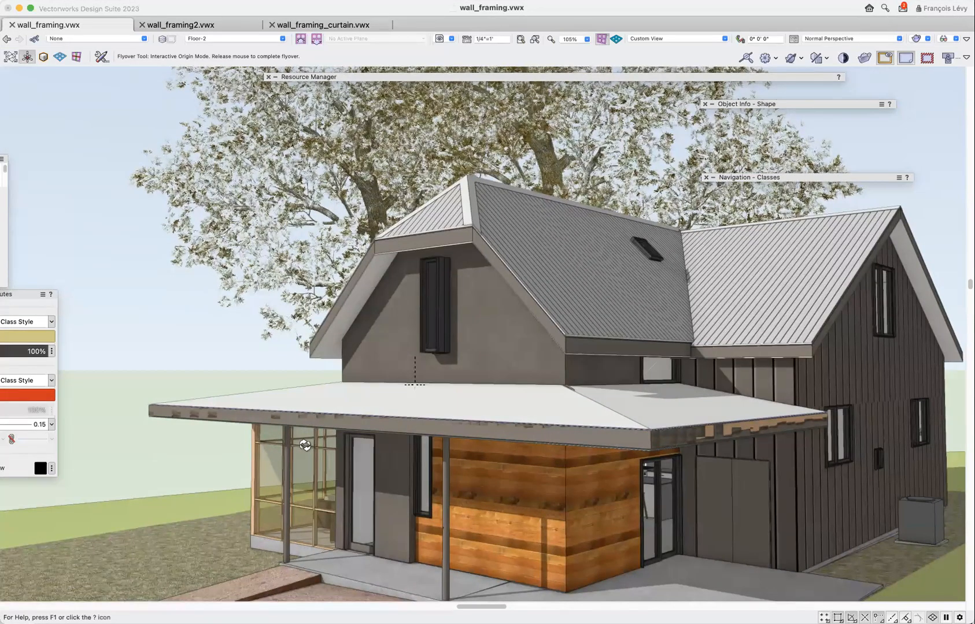
left_click_drag(306, 445, 305, 447)
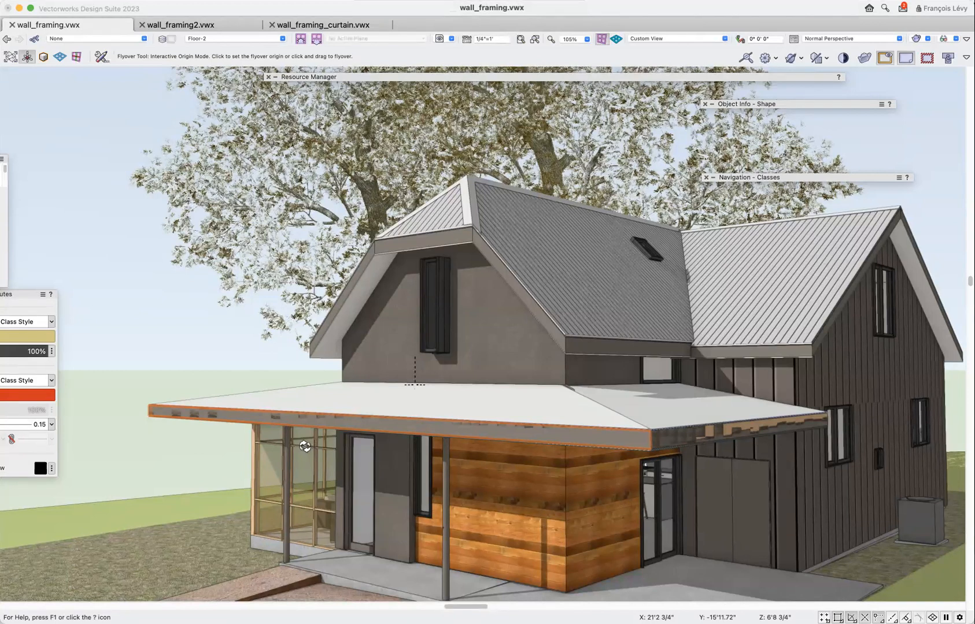
Recall the saved view "2a OVE/AF intro" to show the advanced framing diagram.
left_click(451, 39)
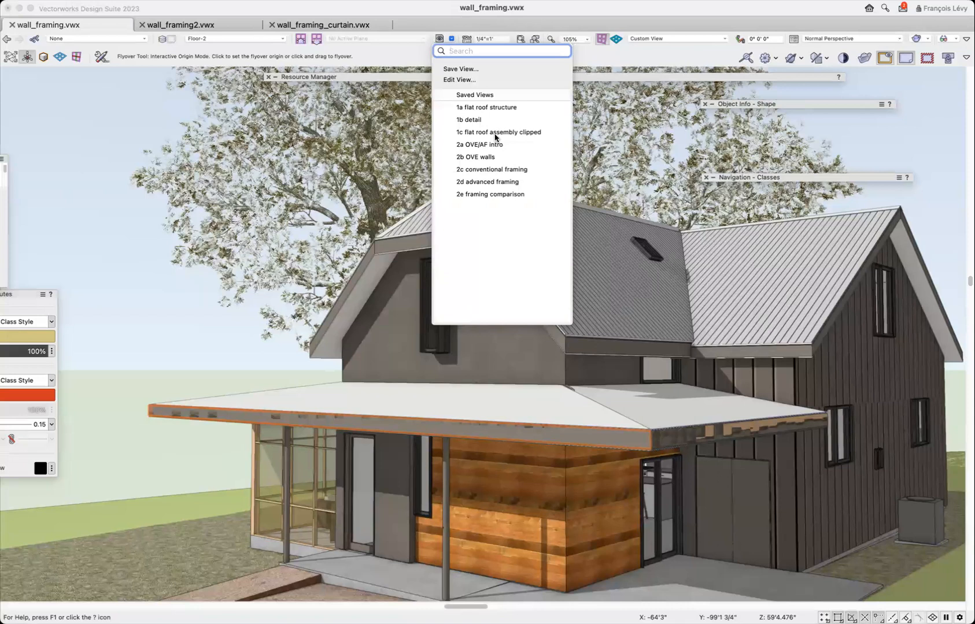
left_click(392, 50)
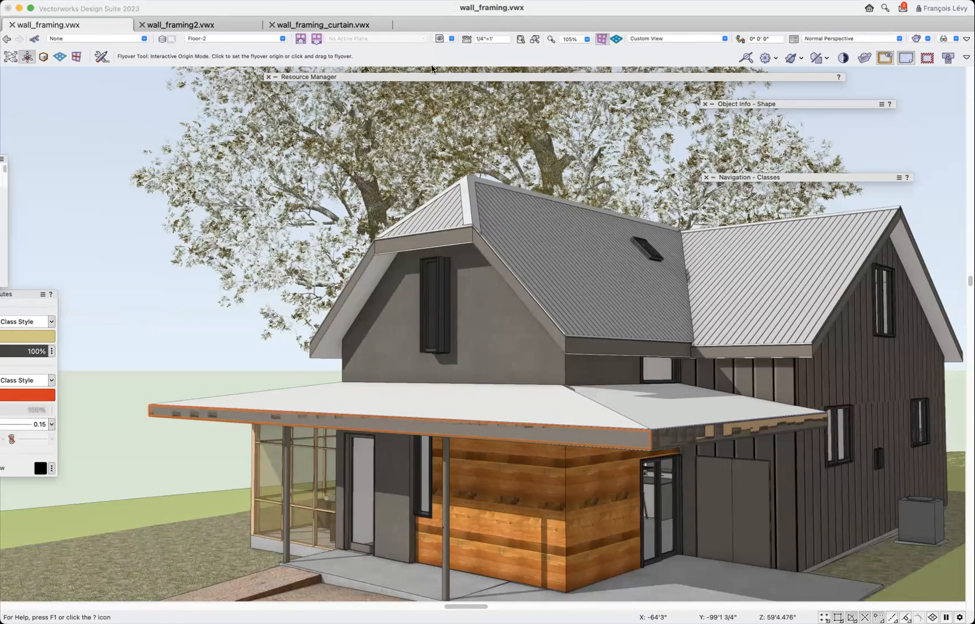
left_click_drag(457, 117, 461, 112)
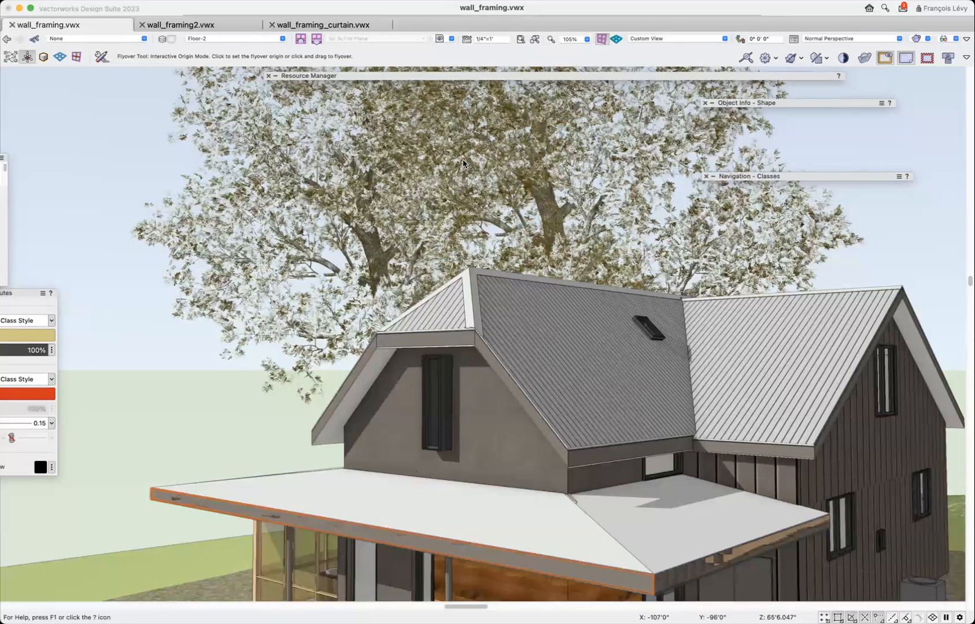
left_click(453, 38)
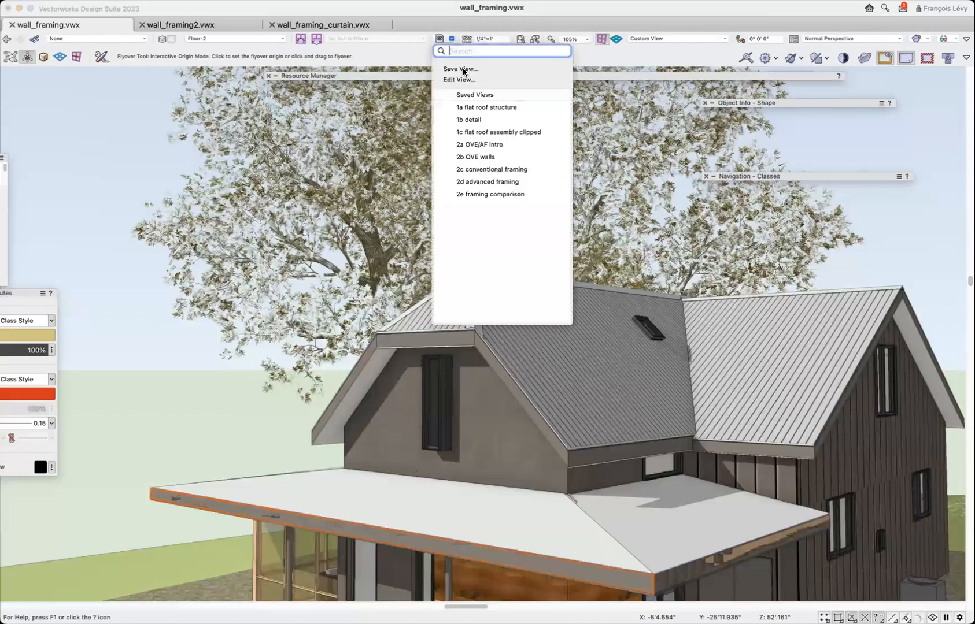
left_click(485, 145)
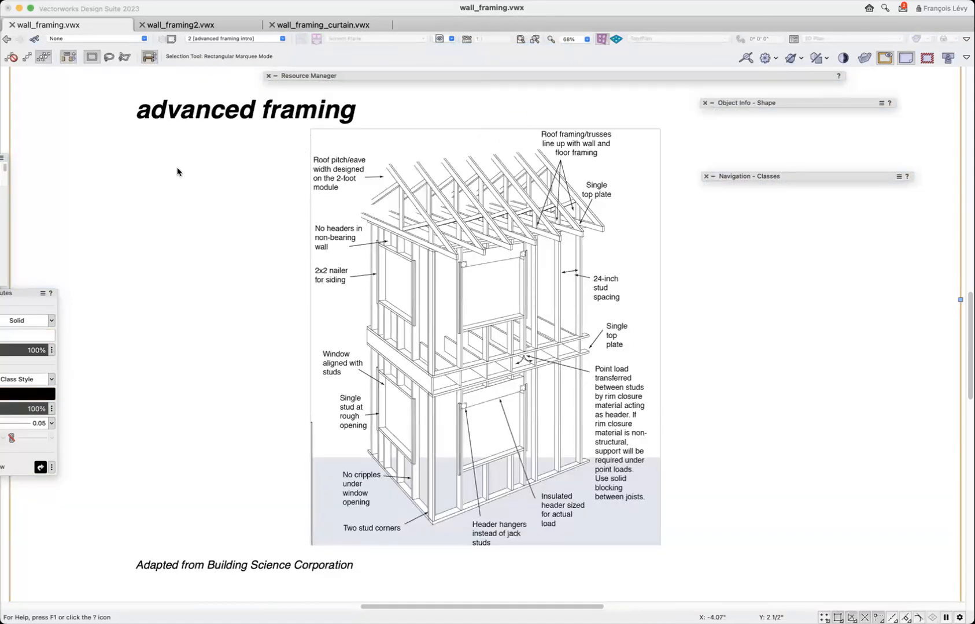
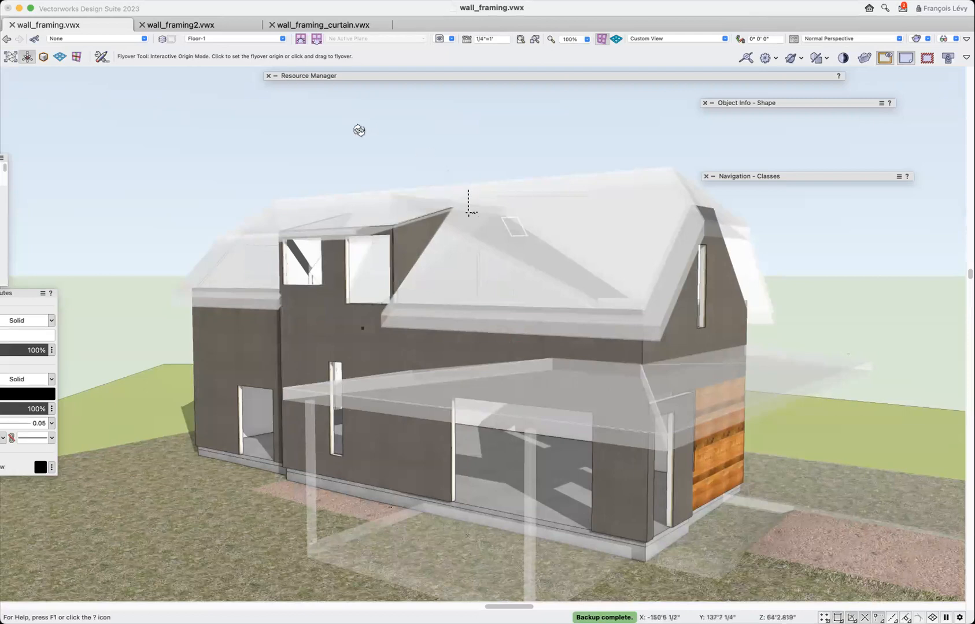
left_click(203, 1)
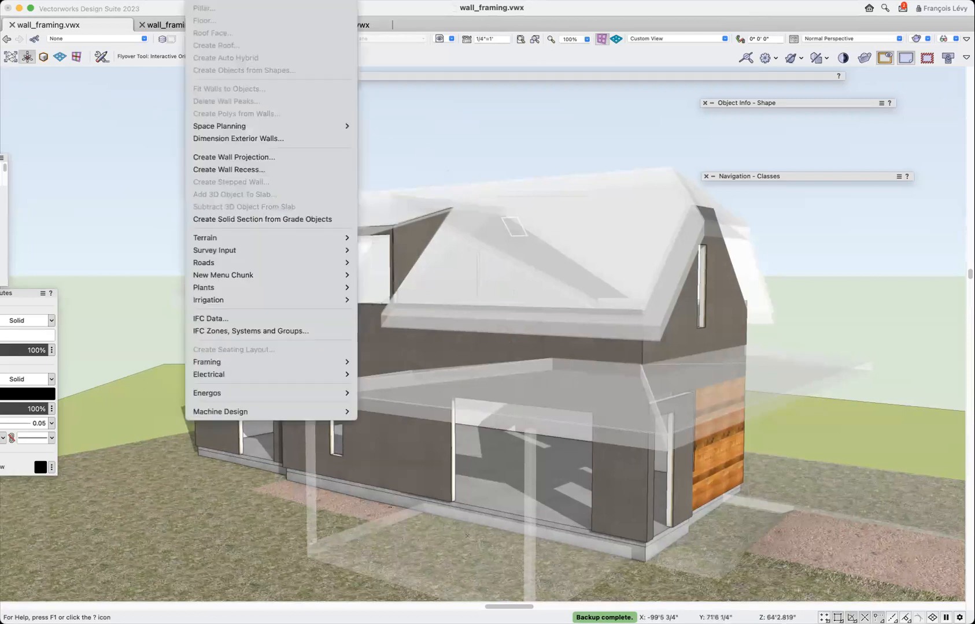
mouse_move(210, 365)
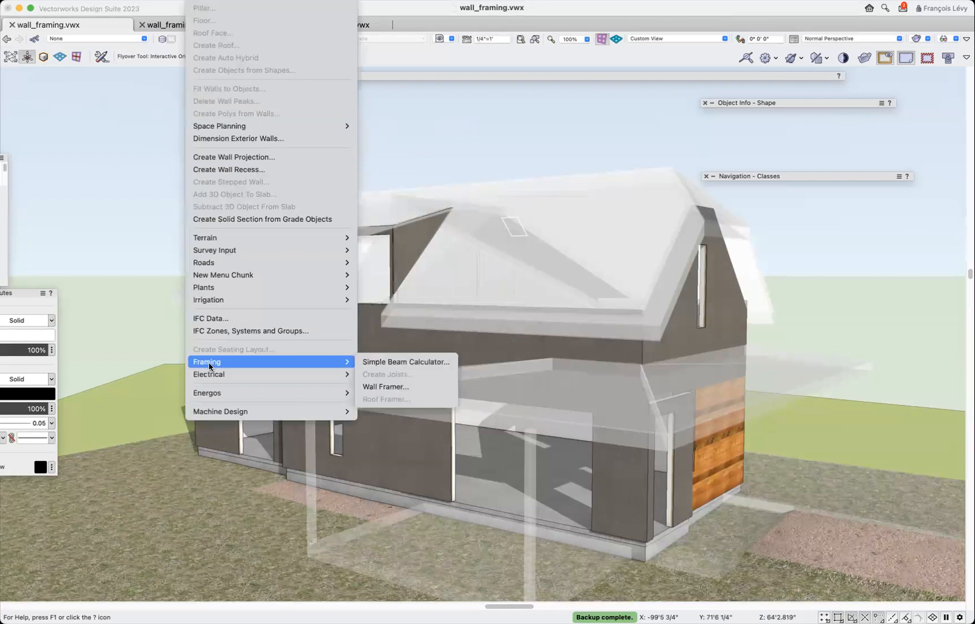
left_click(118, 221)
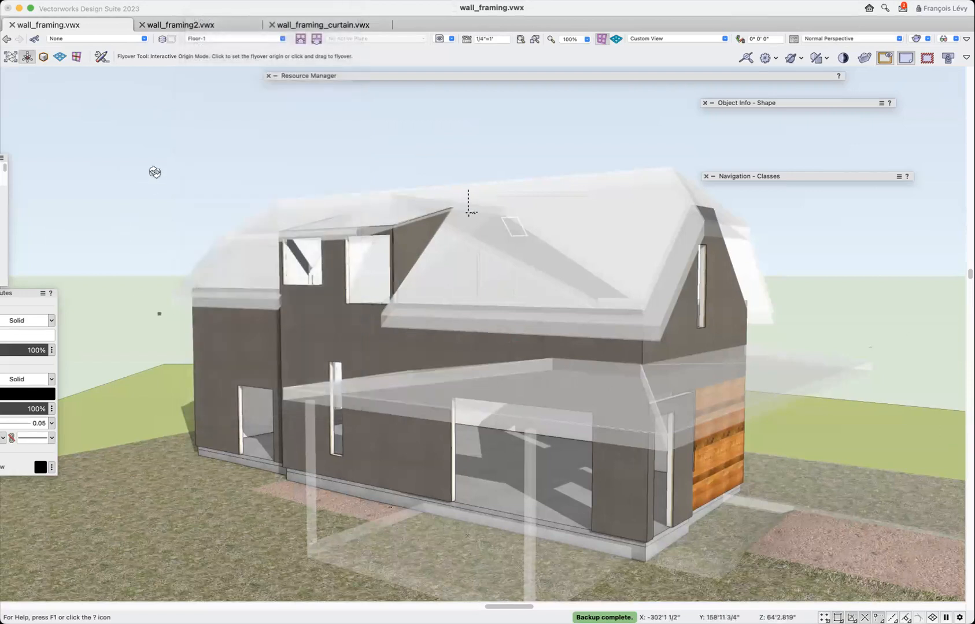
Switch to the wall_framing2.vwx drawing and orbit the house to look at its glazed gable end and long side wall.
left_click(203, 26)
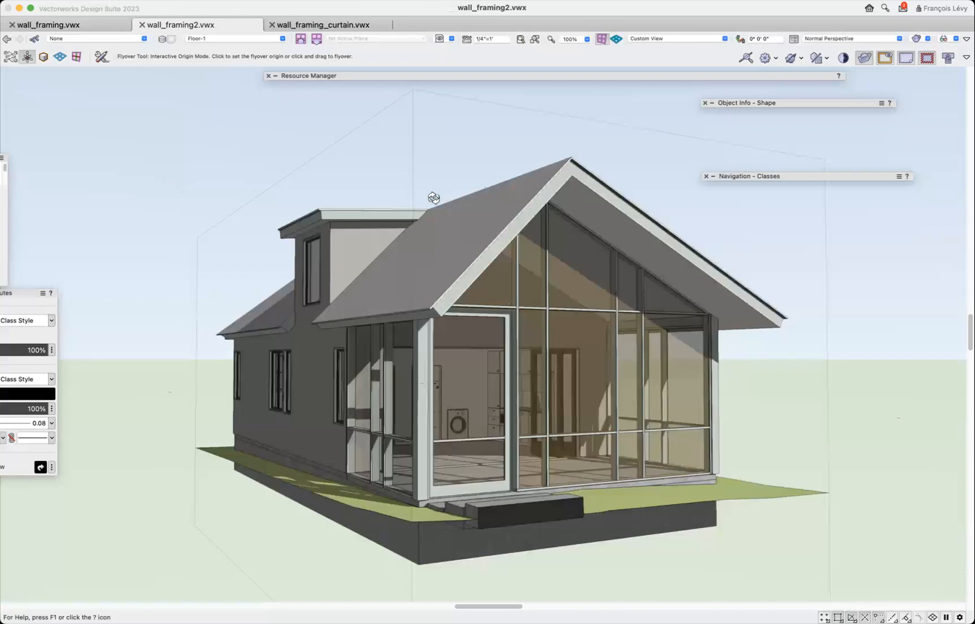
left_click_drag(396, 227, 436, 257)
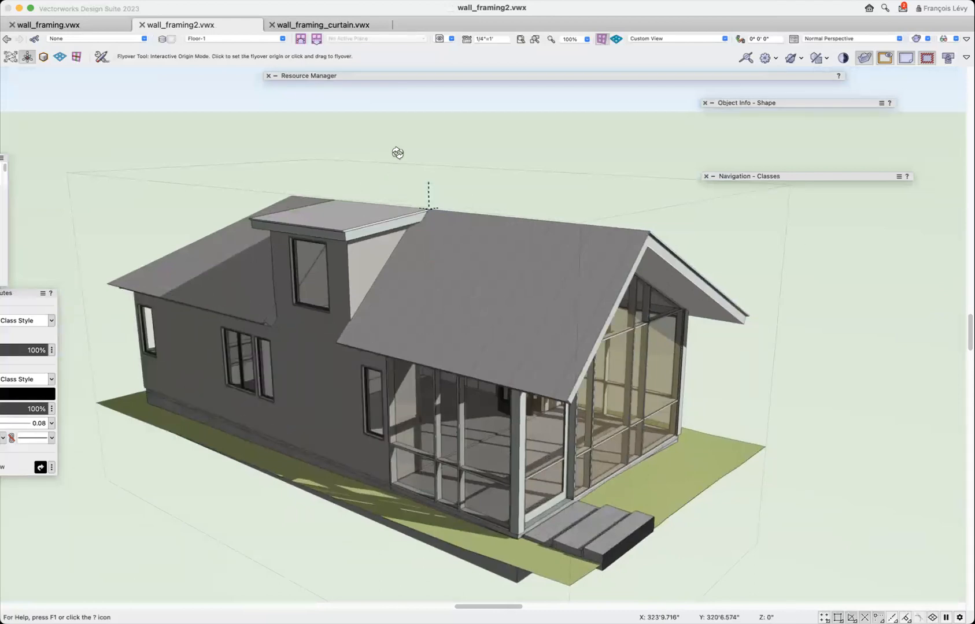
left_click_drag(409, 180, 346, 185)
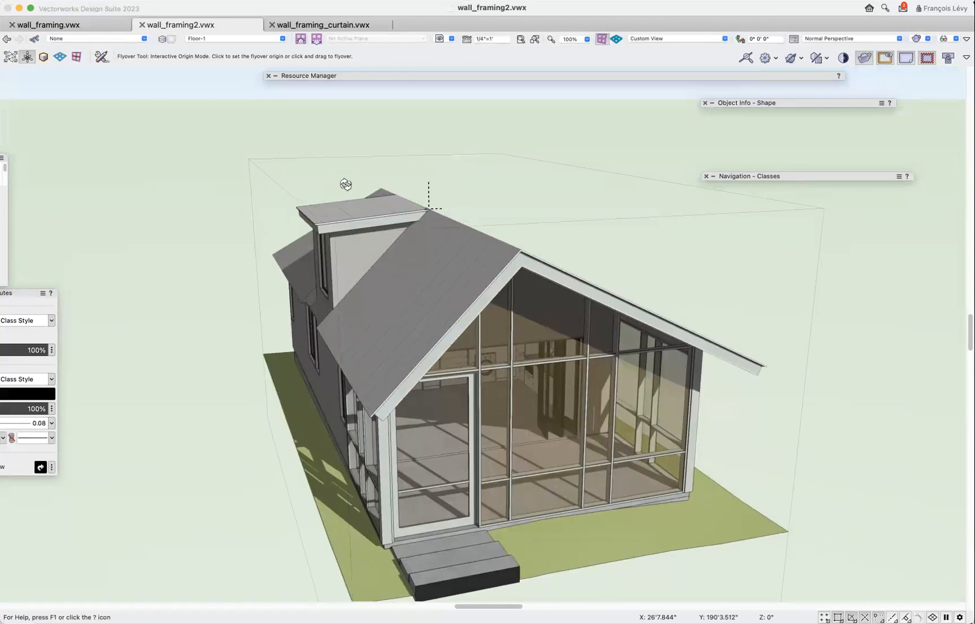
mouse_move(346, 185)
left_mouse_down()
mouse_move(341, 204)
mouse_move(410, 229)
mouse_move(391, 236)
left_mouse_up()
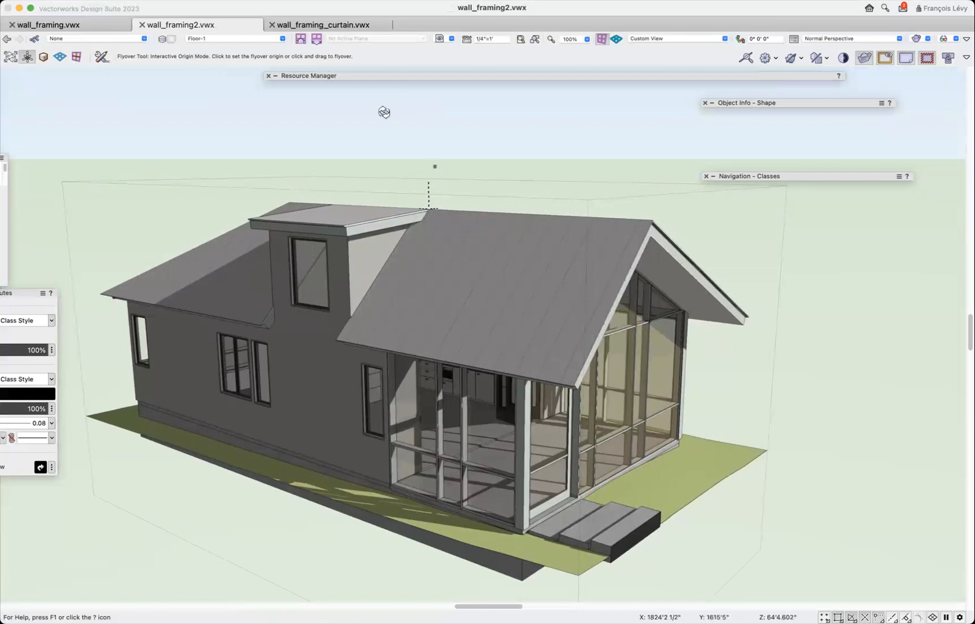
Start the Wall Framer command and try to create a new framing model named frame_model_1.
left_click(201, 1)
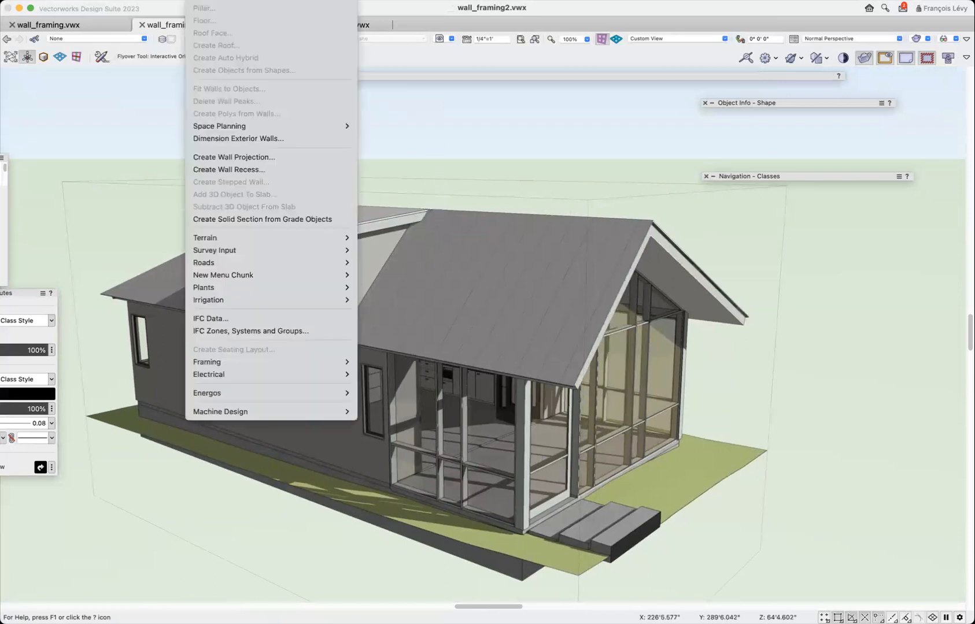
mouse_move(231, 364)
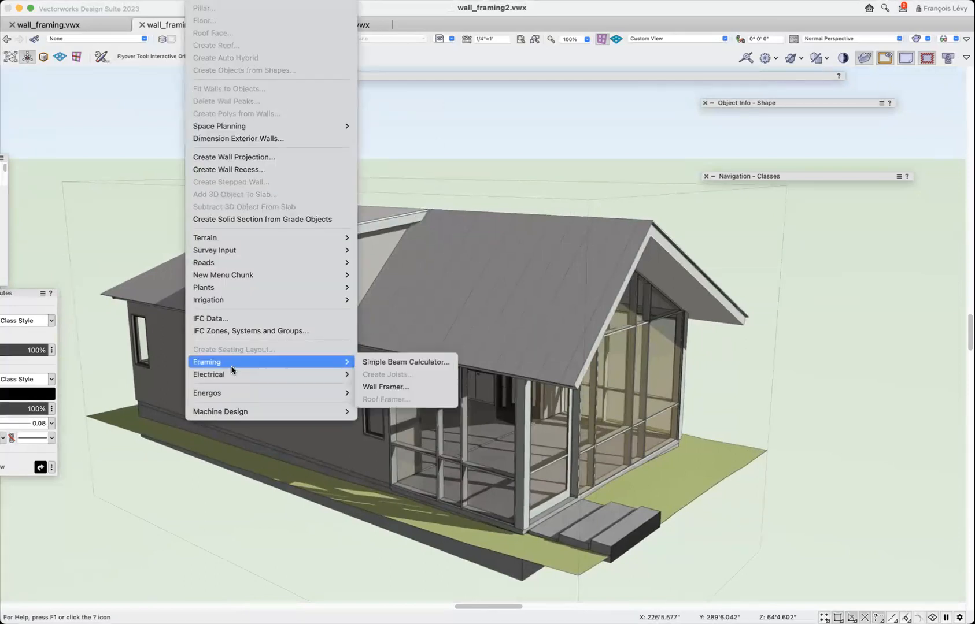
left_click(380, 386)
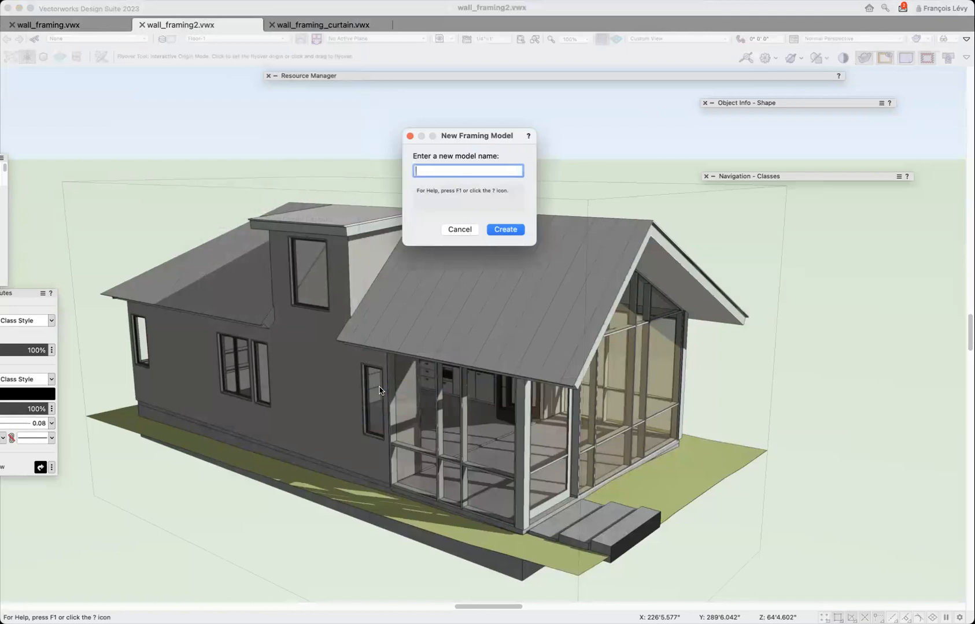
type("frame_model_1")
left_click(511, 230)
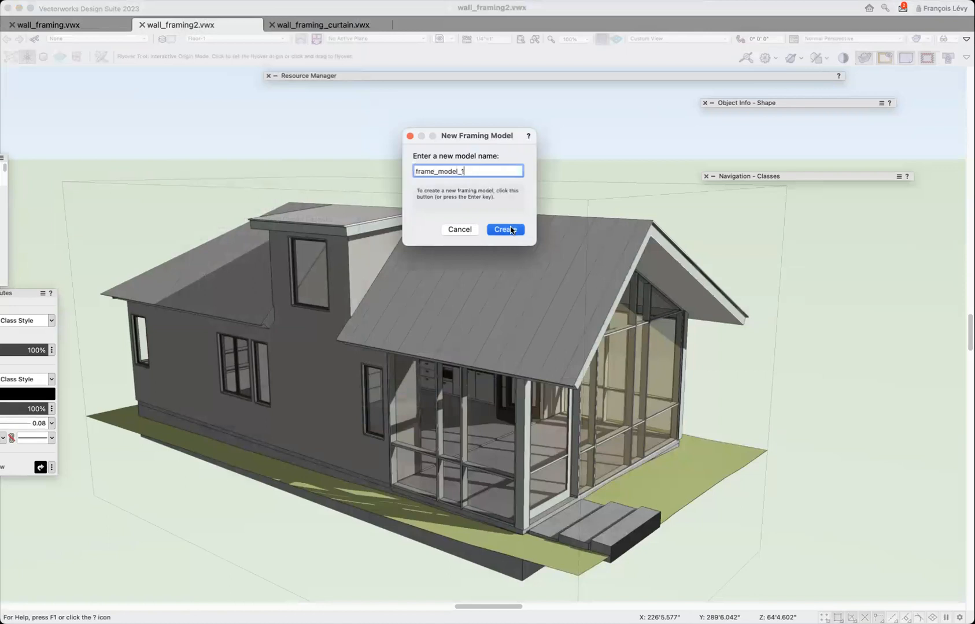
left_click(567, 221)
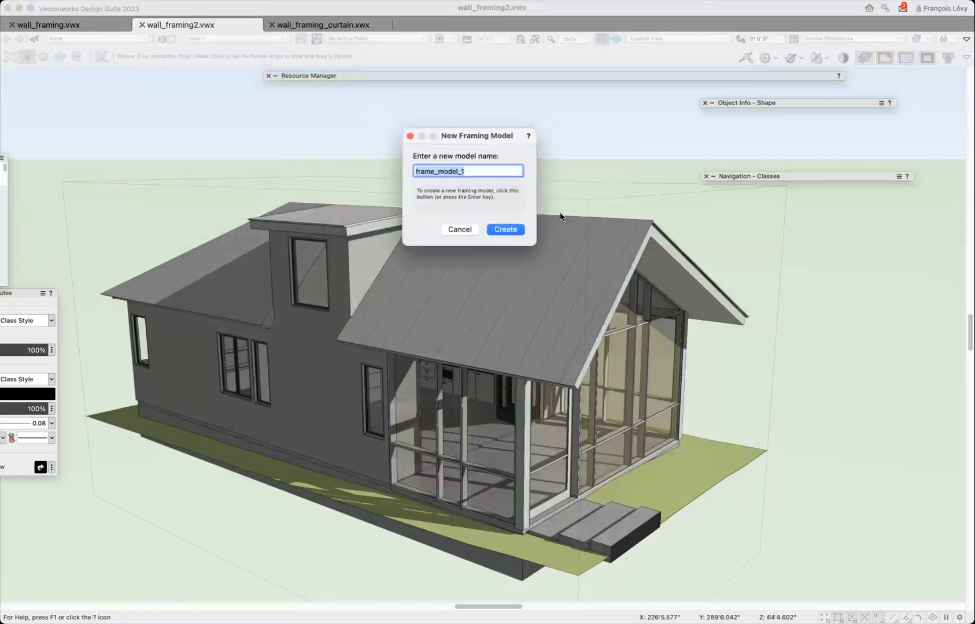
Shorten the new framing model's name to frame1 and create it.
left_click_drag(443, 170, 588, 206)
type("1")
left_click(518, 232)
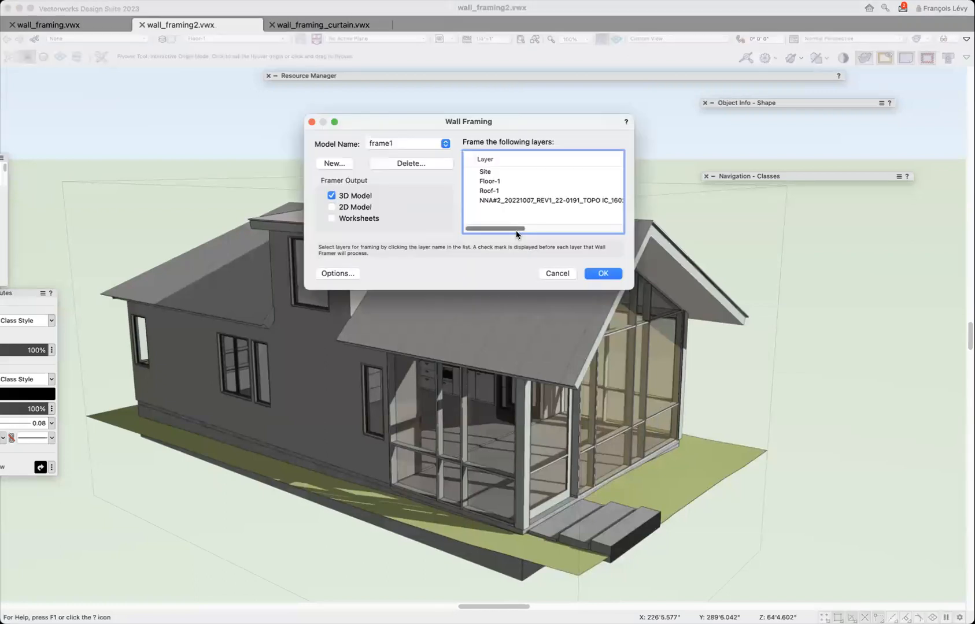
Add the 2D Model and Worksheets to the framer output, and include the Roof-1 and Floor-1 layers for framing.
left_click(332, 208)
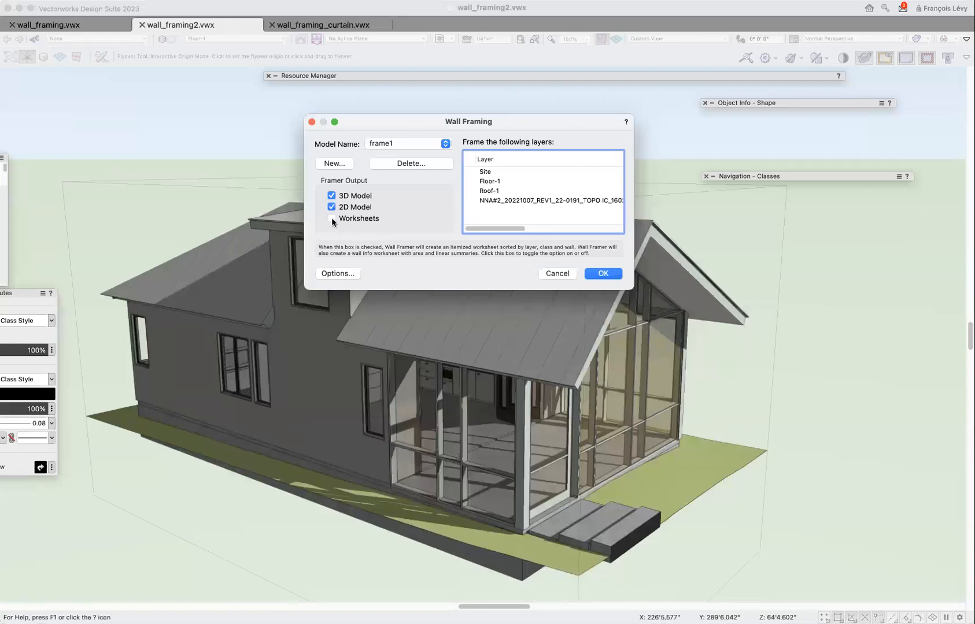
left_click(331, 219)
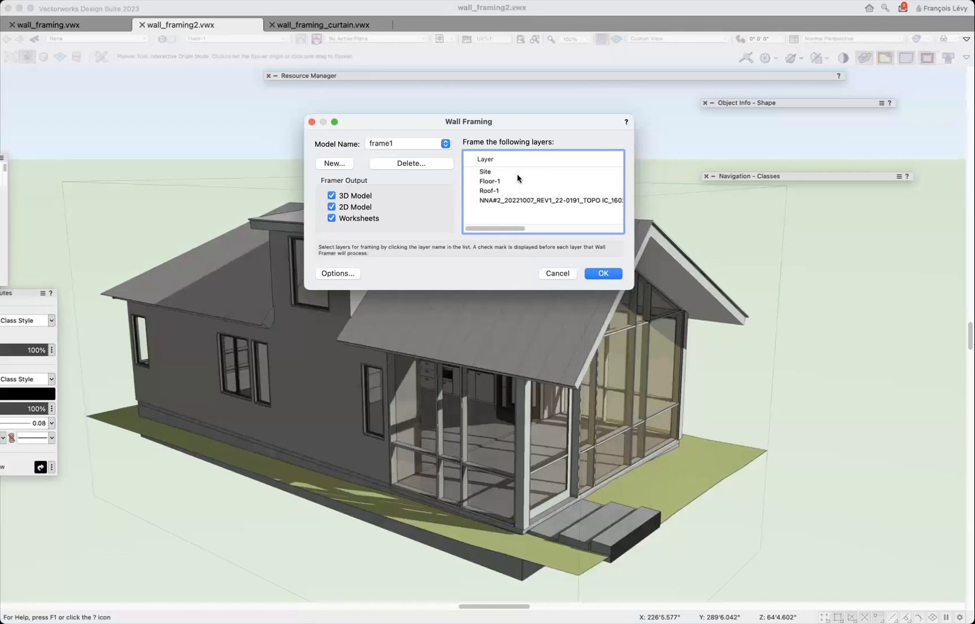
left_click(471, 193)
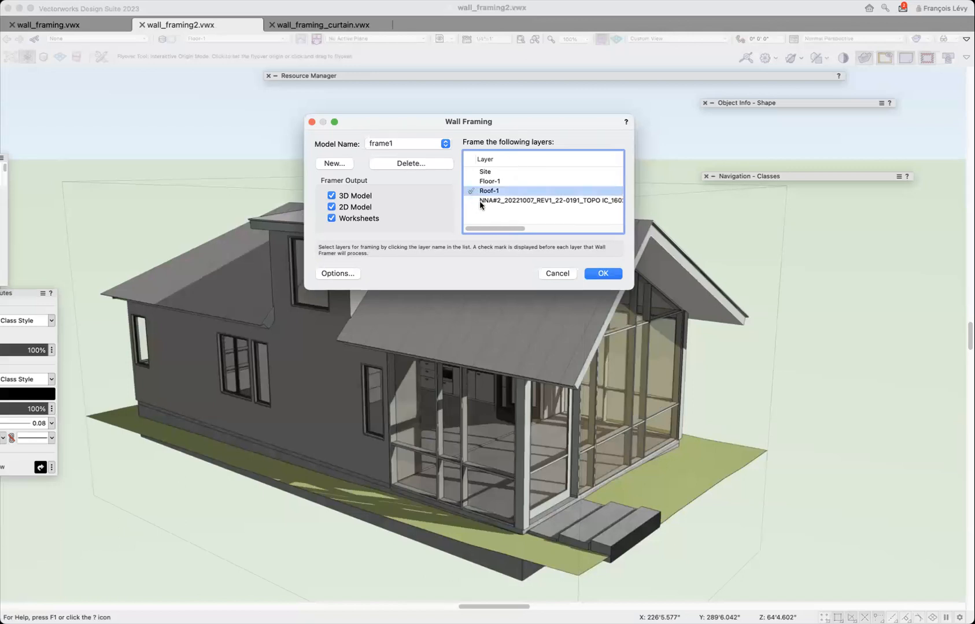
left_click(471, 182)
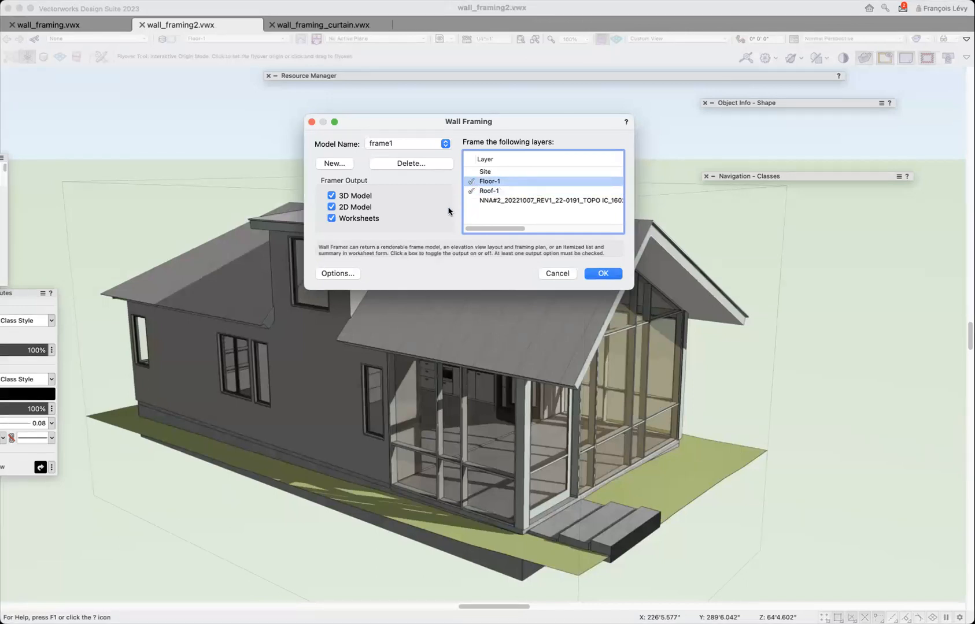
Add Wall-Exterior as a new wall class in the framing options of the frame1 model.
left_click(349, 274)
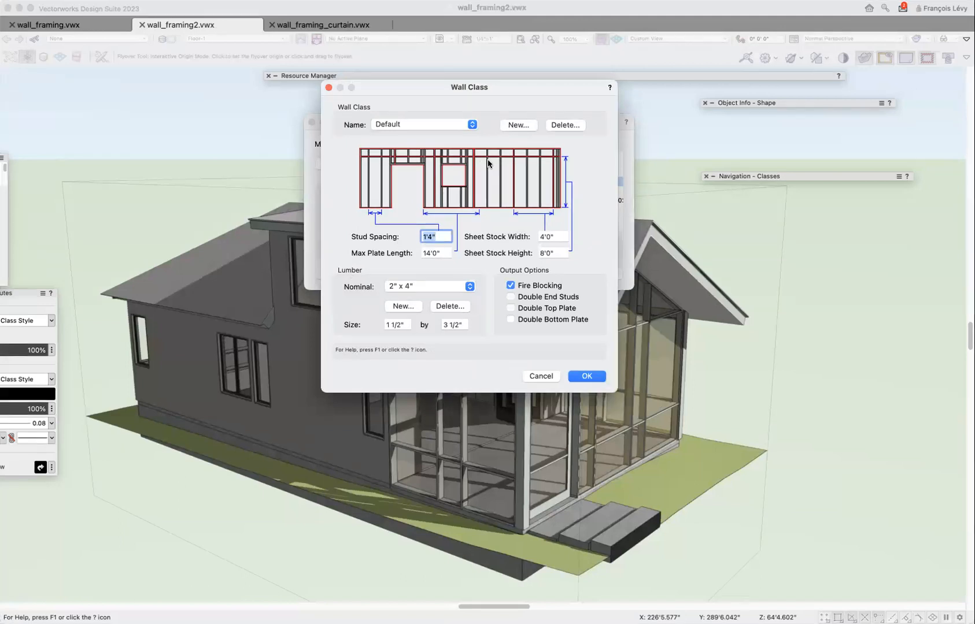
left_click(461, 124)
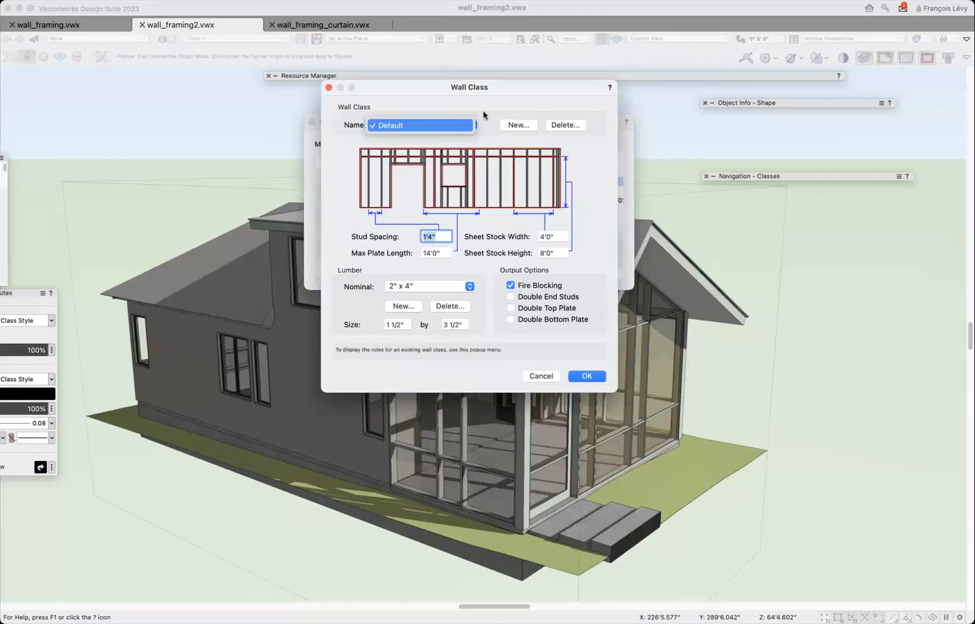
left_click(516, 109)
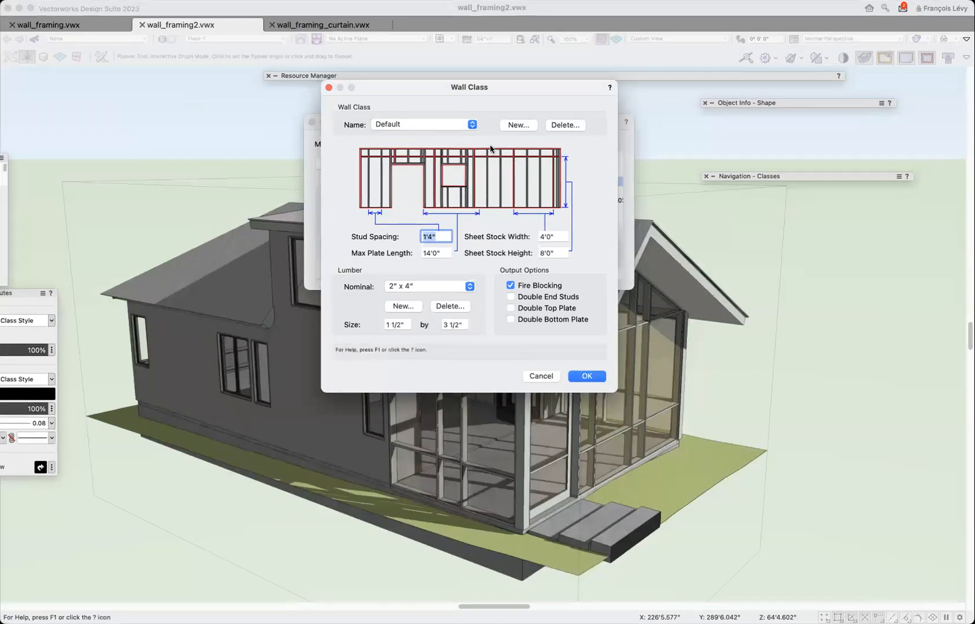
left_click(516, 125)
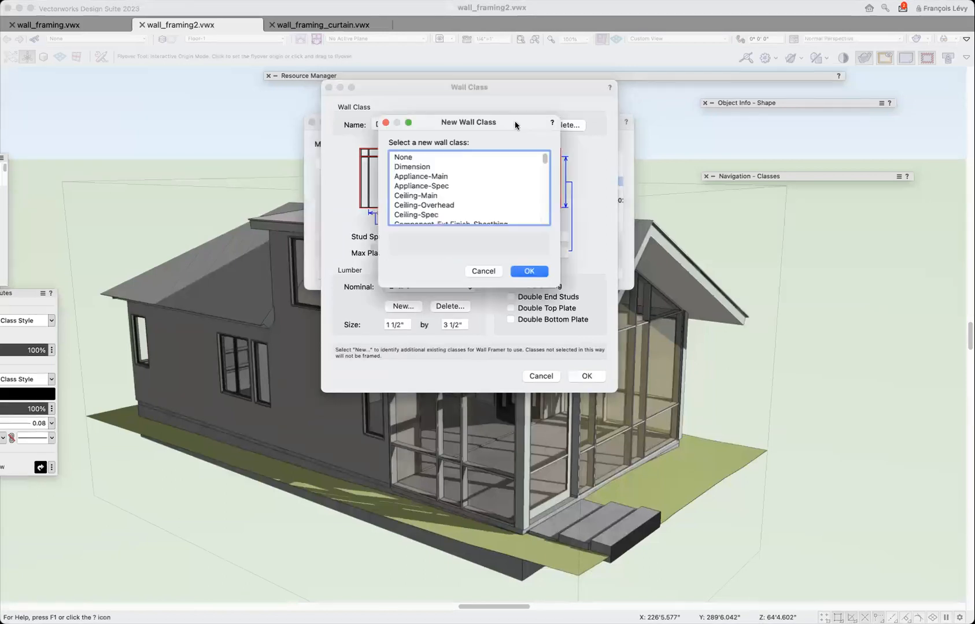
scroll(467, 161, "down", 10)
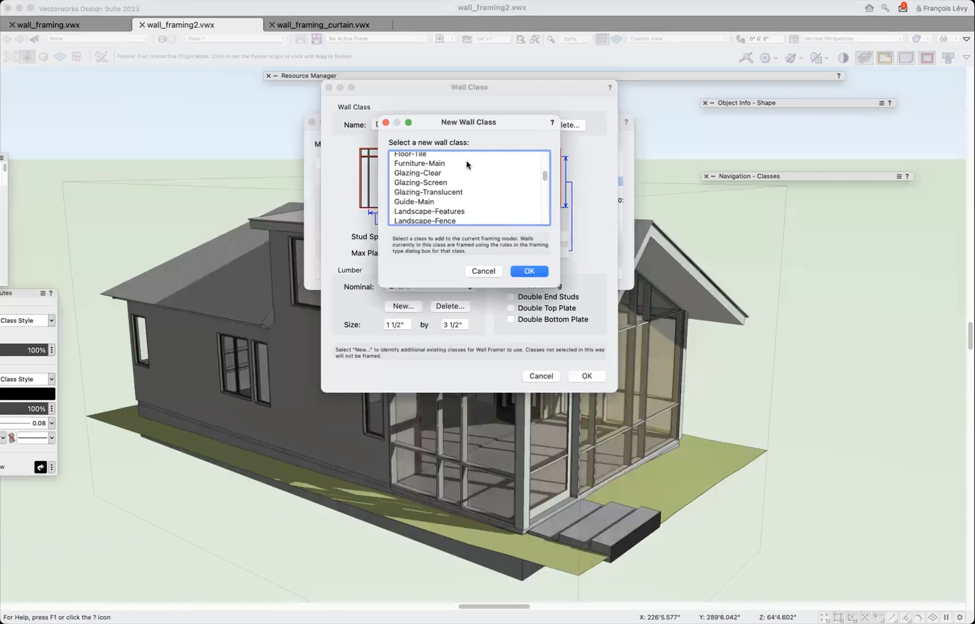
scroll(467, 165, "down", 10)
scroll(468, 165, "up", 15)
scroll(468, 164, "down", 5)
scroll(466, 163, "up", 15)
scroll(466, 164, "down", 5)
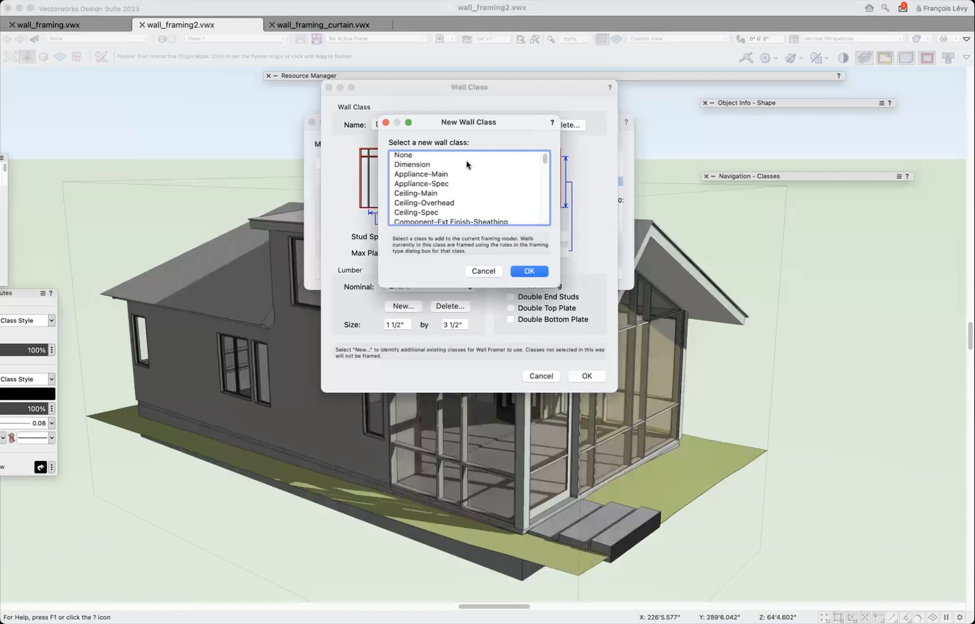
key("w")
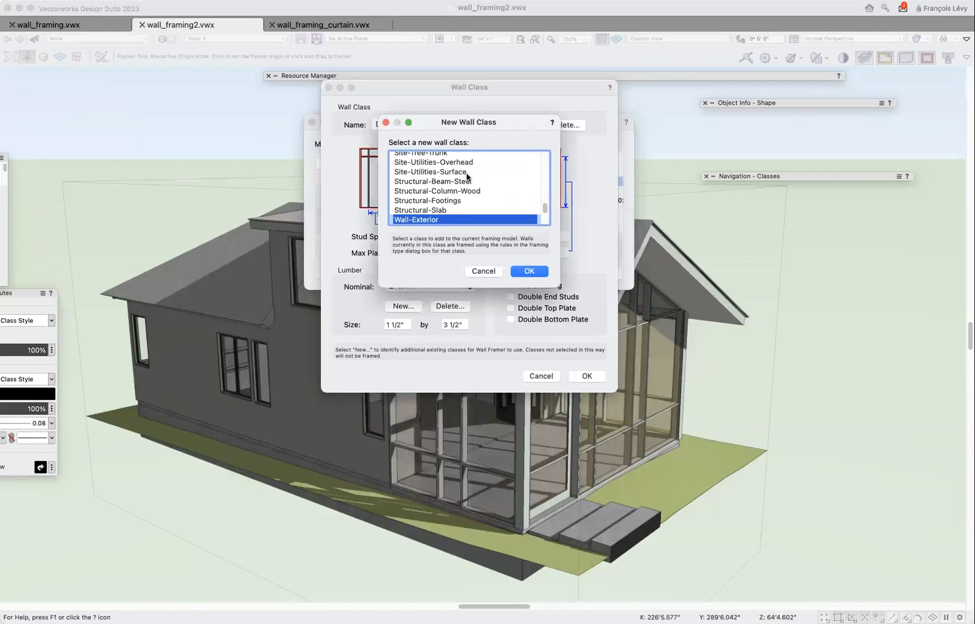
scroll(448, 194, "down", 3)
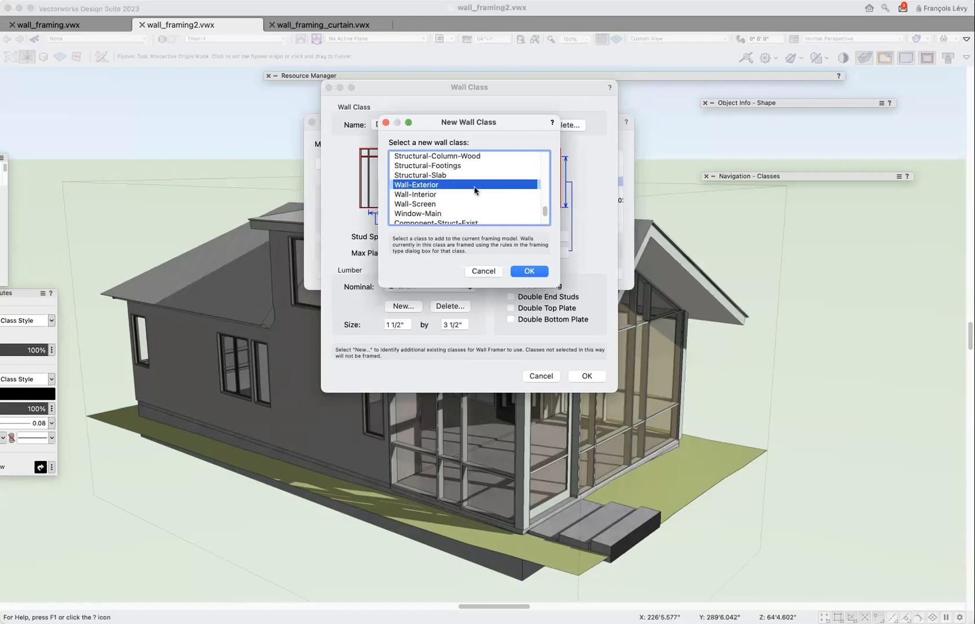
left_click(531, 272)
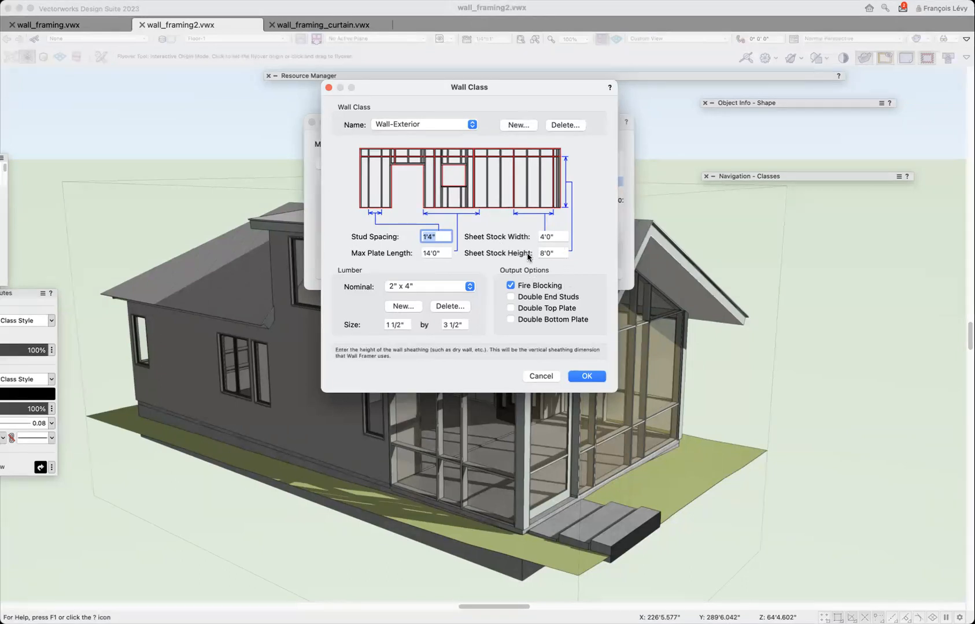
Try a sheet stock height of 10' for Wall-Exterior, set it back to 8', and review the nominal lumber sizes.
left_click(556, 251)
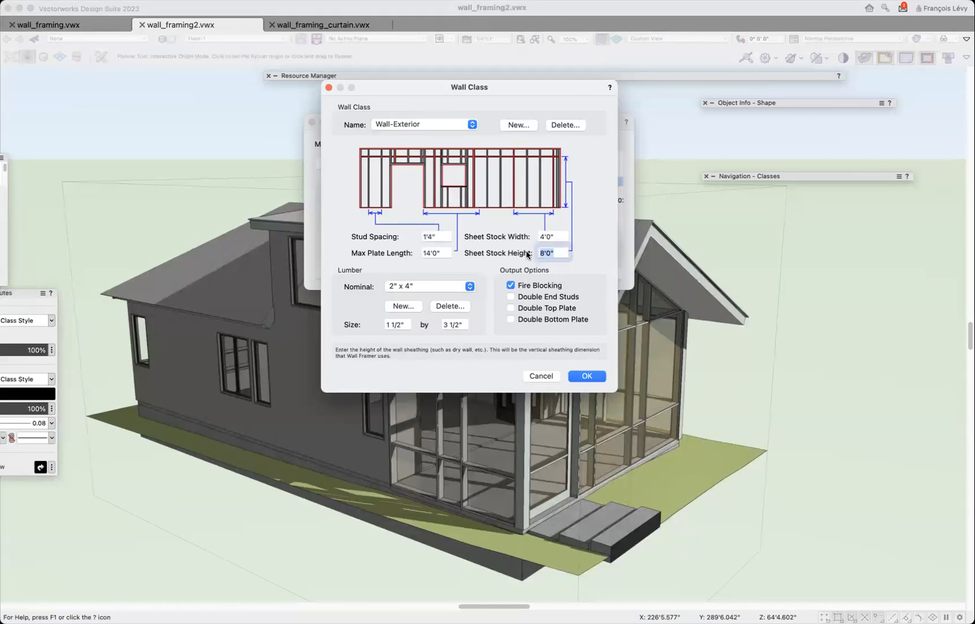
type("10'")
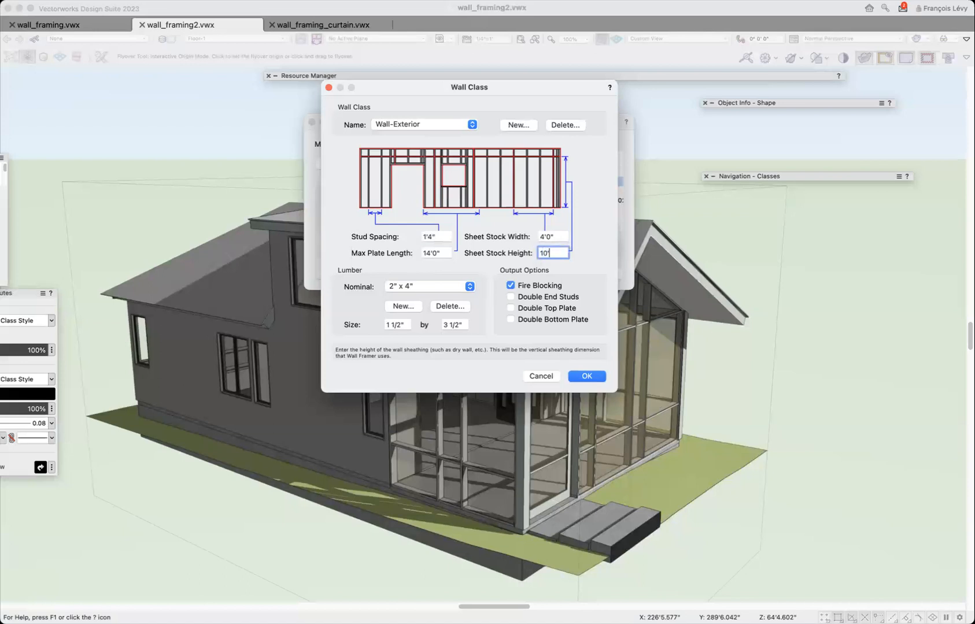
key("BackSpace")
key("BackSpace")
key("BackSpace")
type("8'")
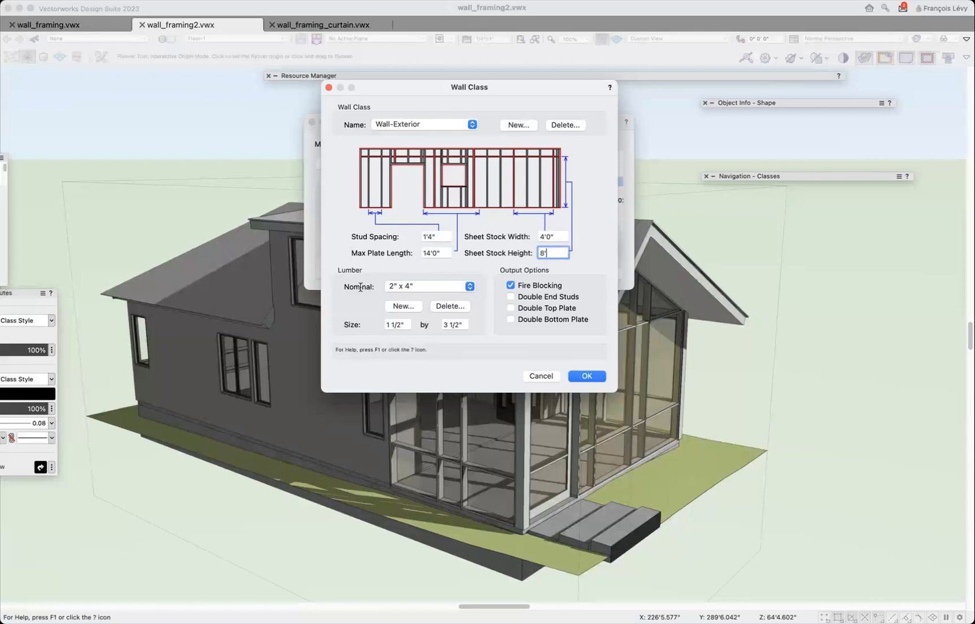
left_click(412, 287)
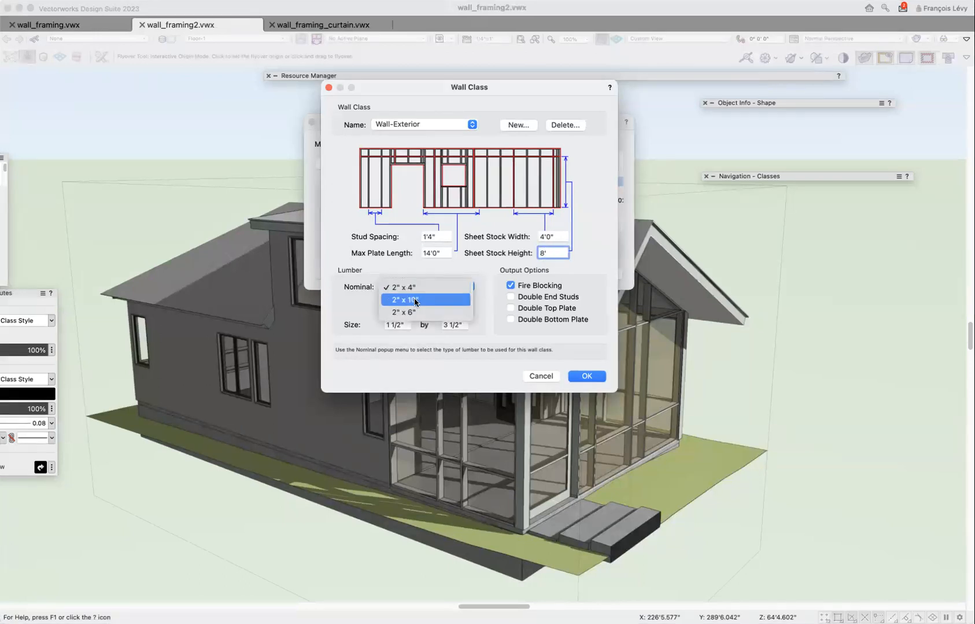
left_click(364, 312)
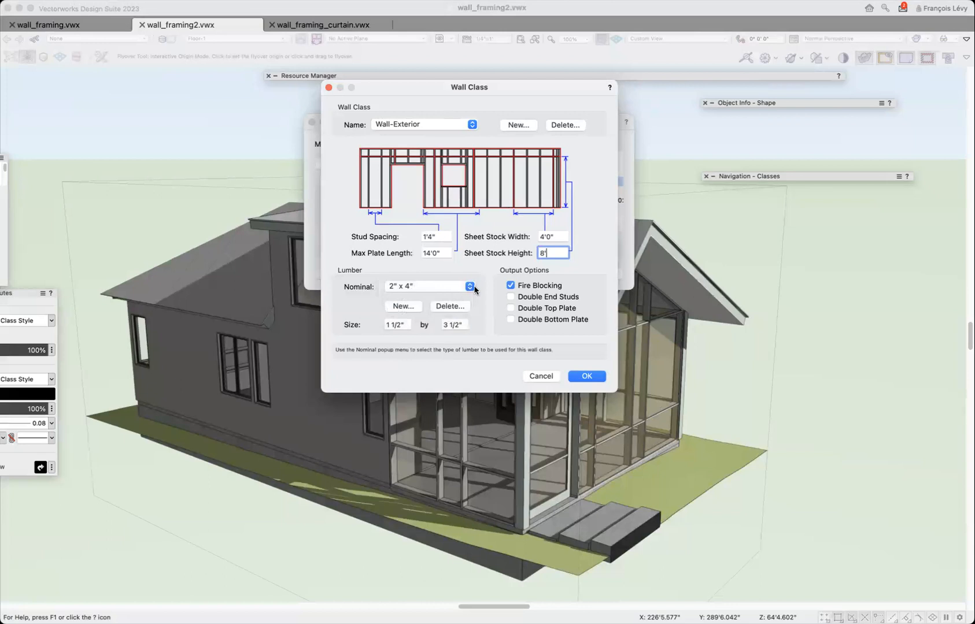
Turn on Double End Studs and Double Top Plate for the Wall-Exterior class, and generate the wall framing.
left_click(557, 299)
left_click(558, 309)
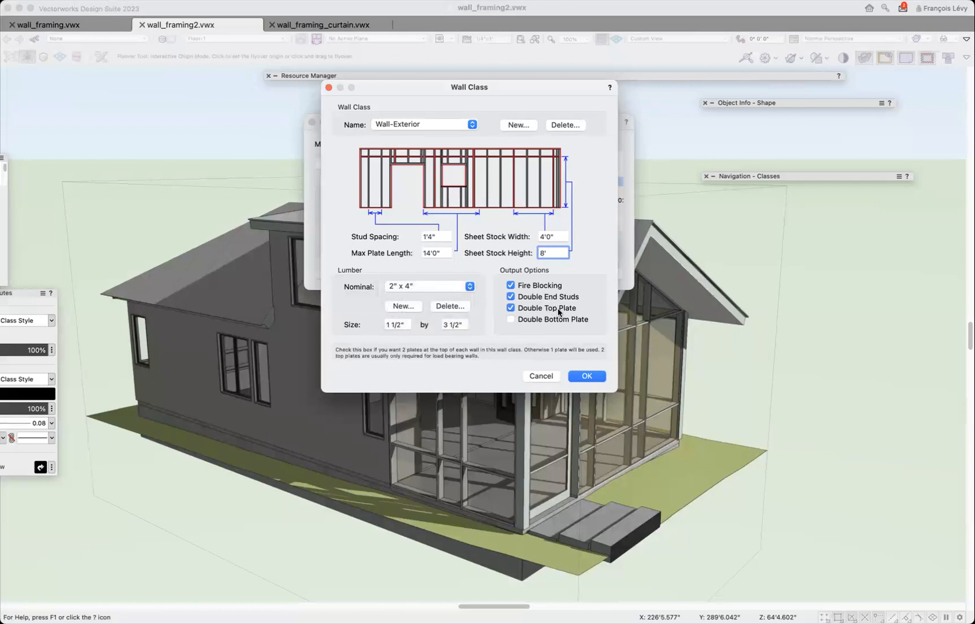
left_click(559, 317)
left_click(559, 317)
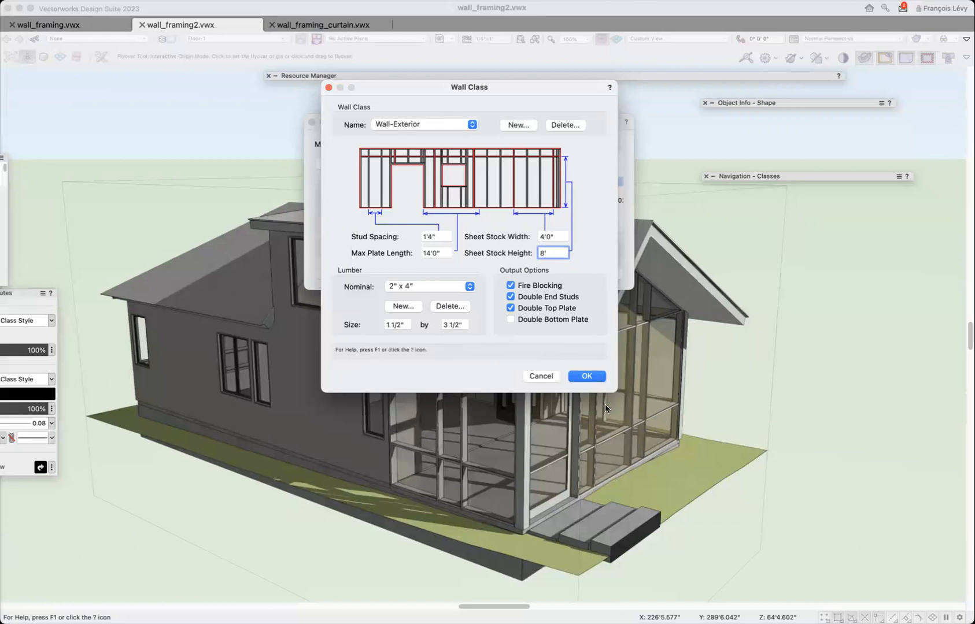
left_click(587, 376)
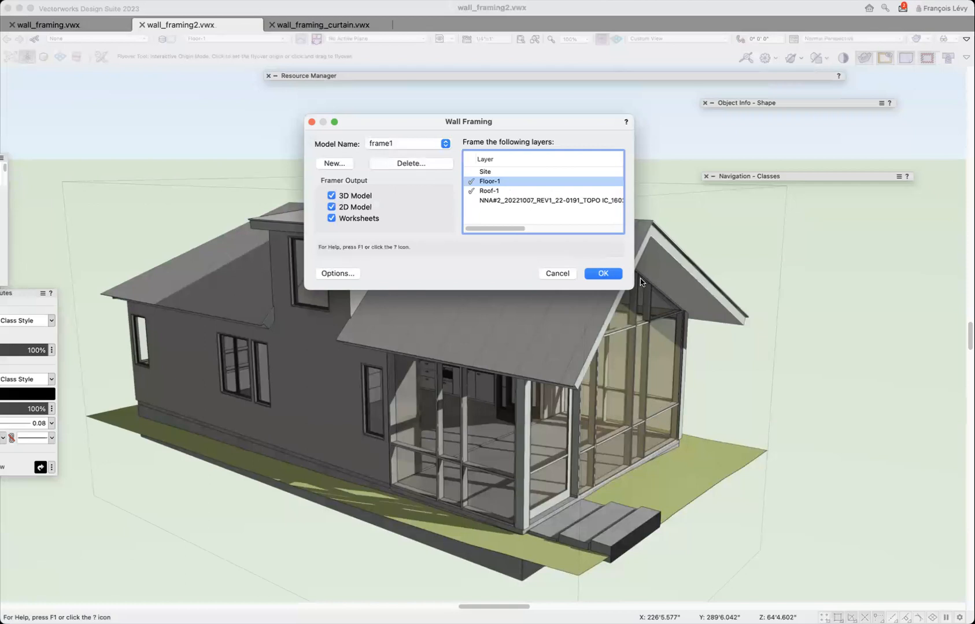
left_click(612, 274)
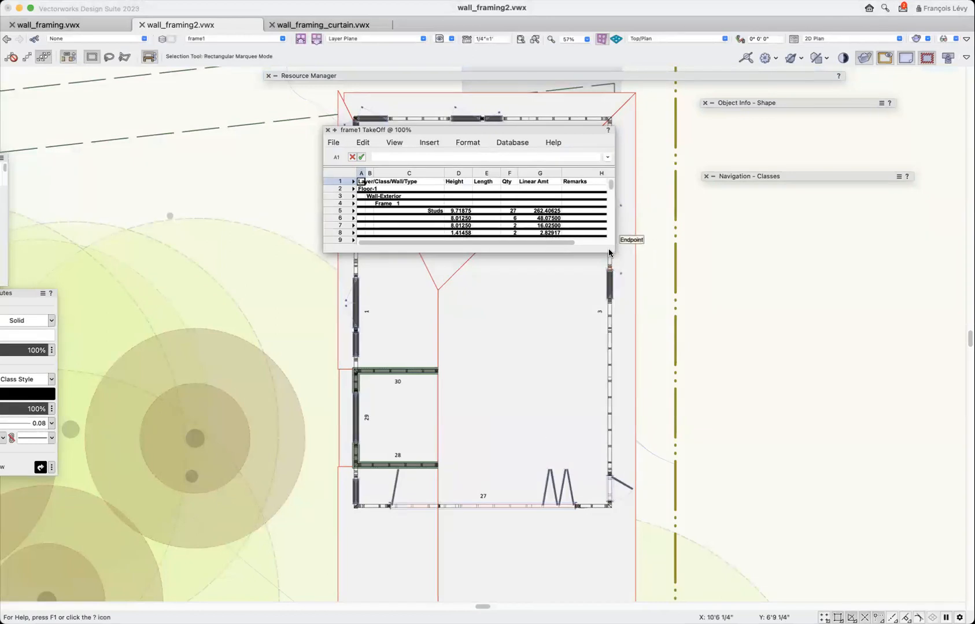
Enlarge the frame1 TakeOff worksheet window, set its zoom to 150%, and reposition it over the drawing.
left_click_drag(613, 251, 834, 569)
left_click(393, 143)
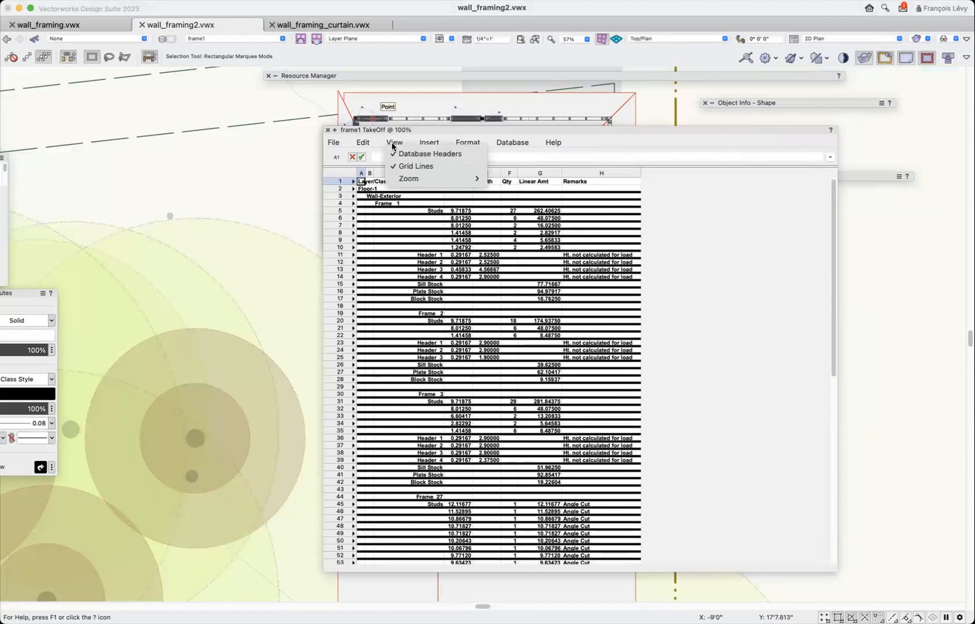
mouse_move(400, 180)
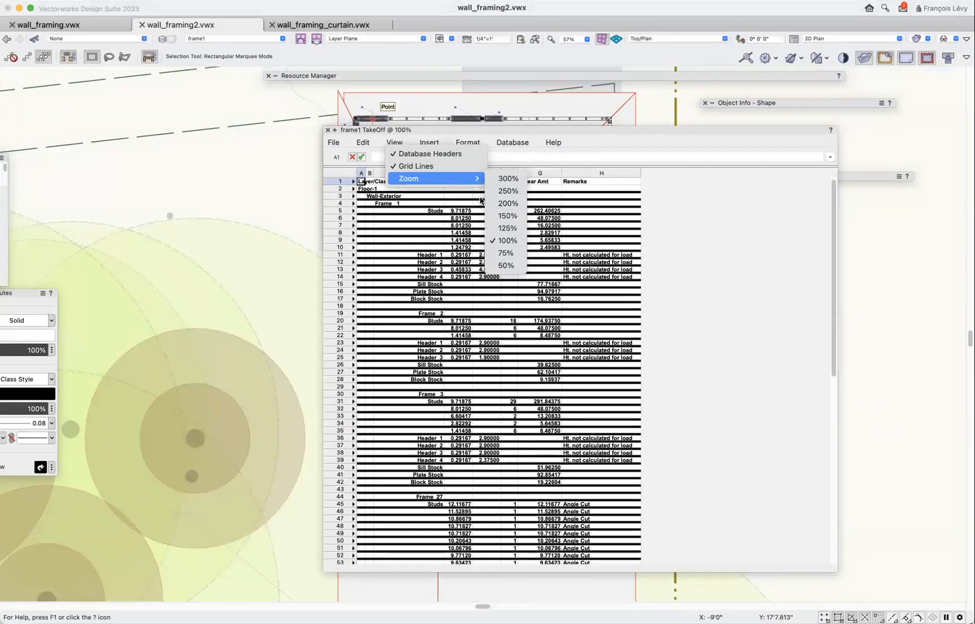
left_click(502, 217)
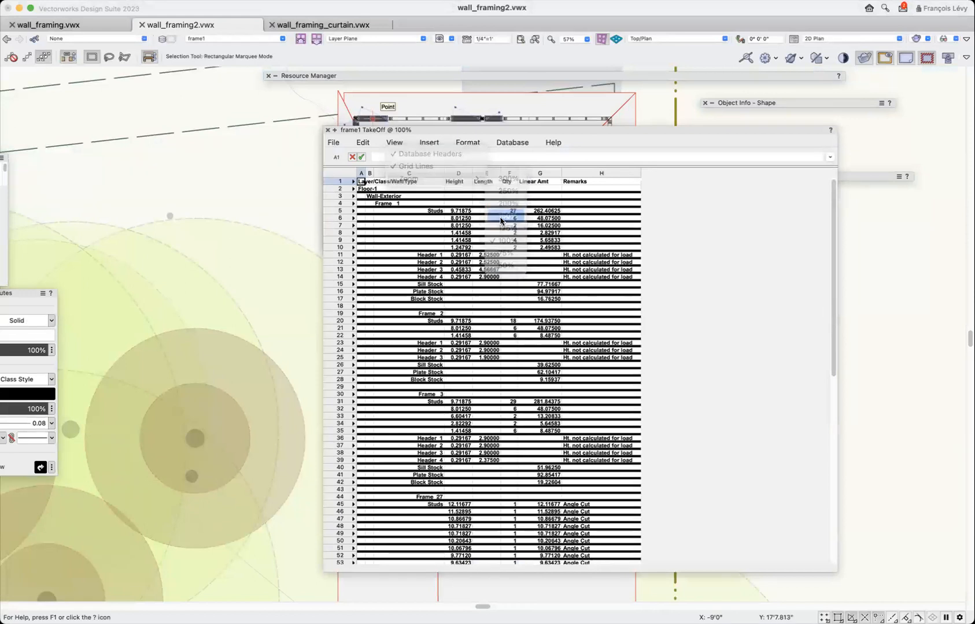
left_click_drag(504, 129, 365, 66)
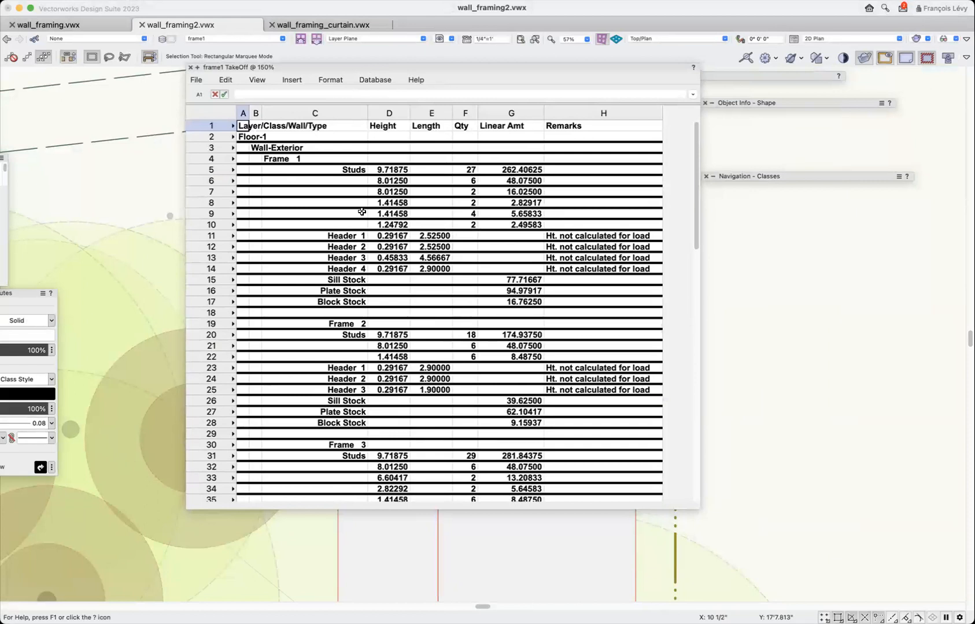
Examine the stud, header, sill, plate and block stock quantities for each wall frame in the frame1 TakeOff worksheet.
scroll(342, 170, "down", 1)
scroll(342, 170, "up", 1)
scroll(341, 170, "down", 5)
scroll(341, 170, "down", 5)
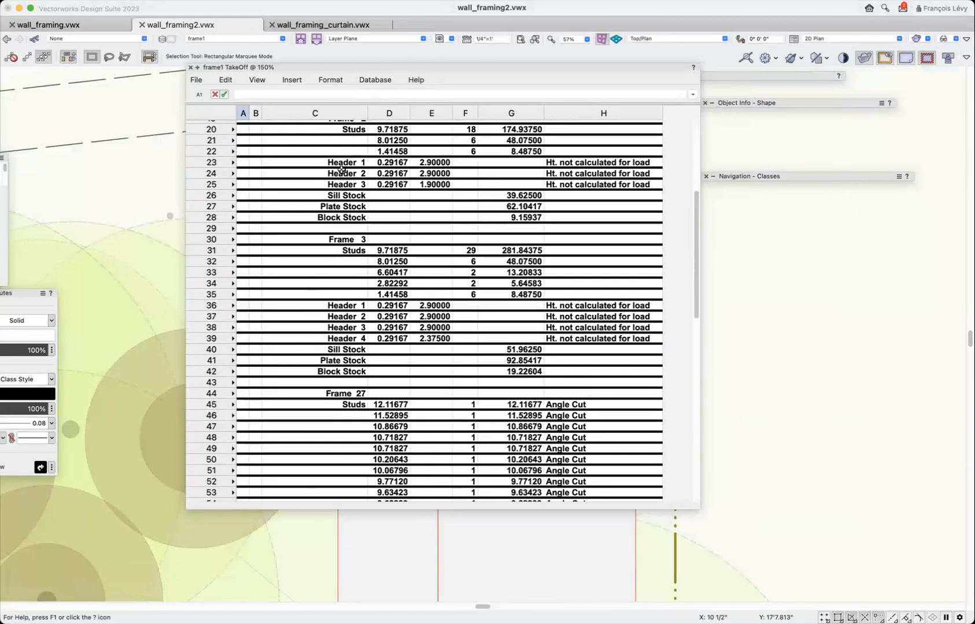
scroll(341, 170, "up", 7)
scroll(342, 170, "up", 3)
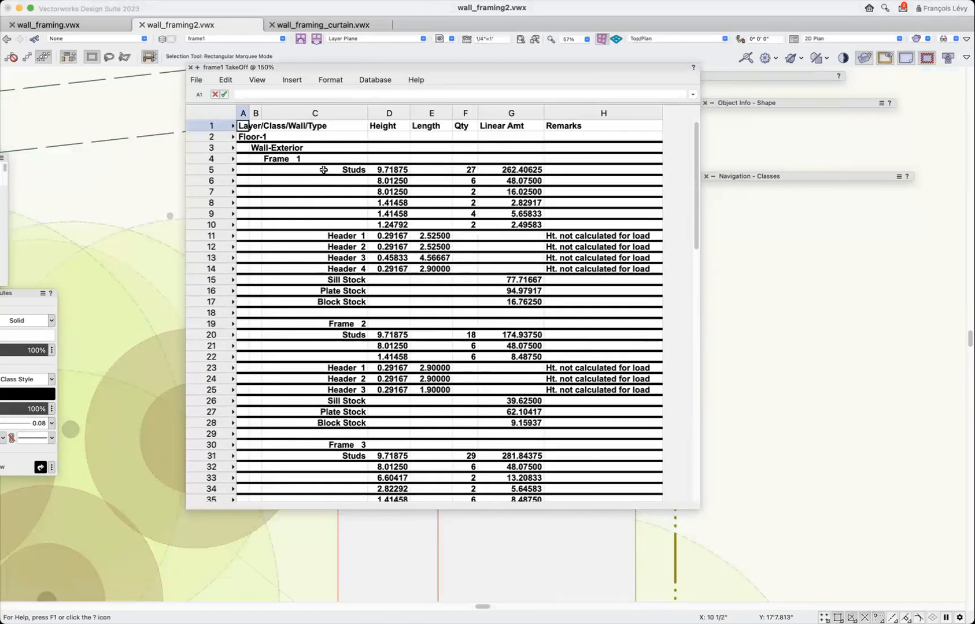
scroll(323, 170, "down", 3)
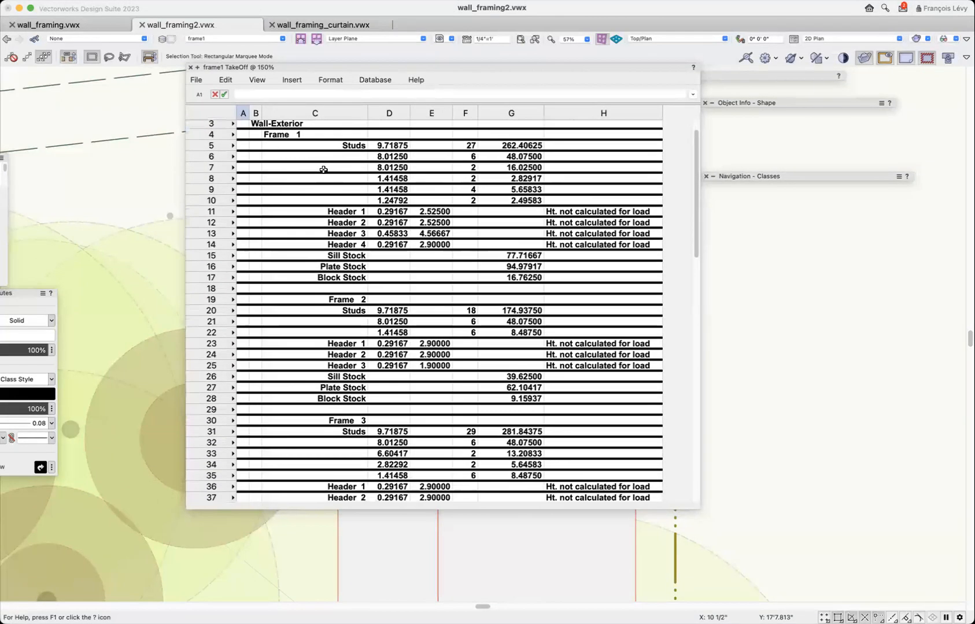
scroll(323, 170, "down", 1)
scroll(323, 170, "down", 6)
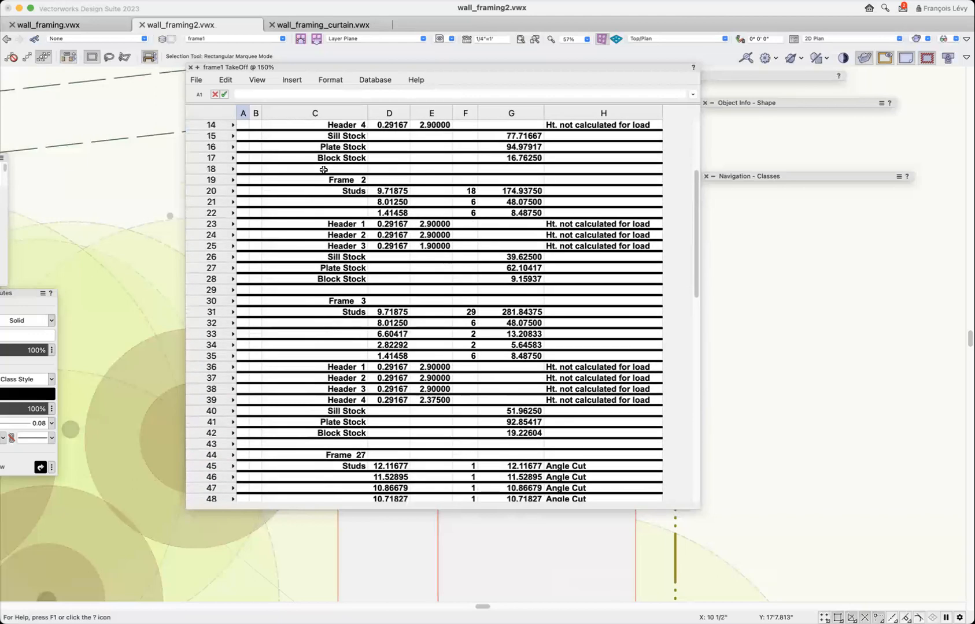
scroll(323, 170, "down", 7)
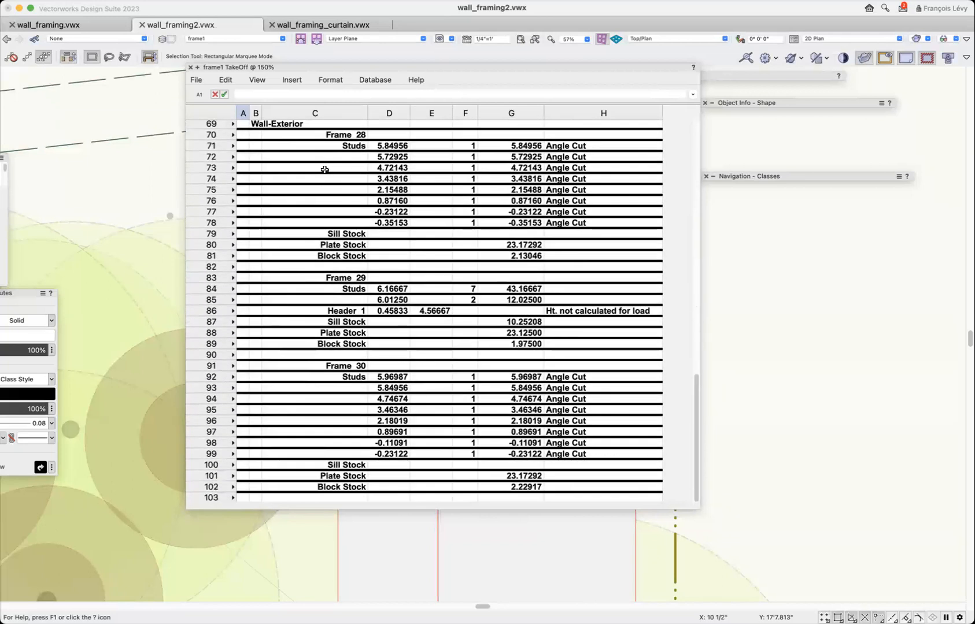
scroll(402, 393, "up", 15)
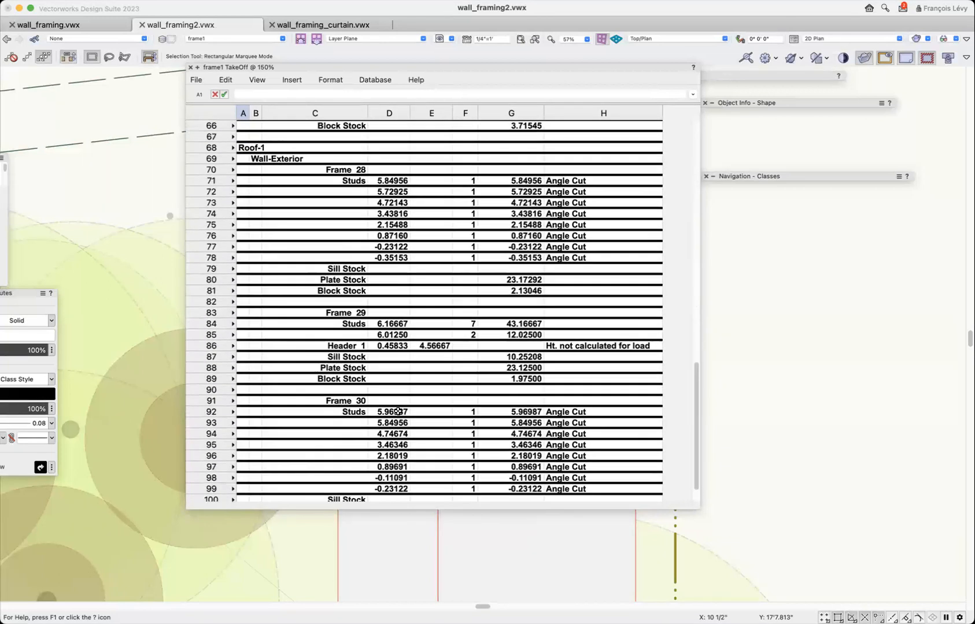
scroll(398, 411, "up", 3)
scroll(398, 411, "down", 18)
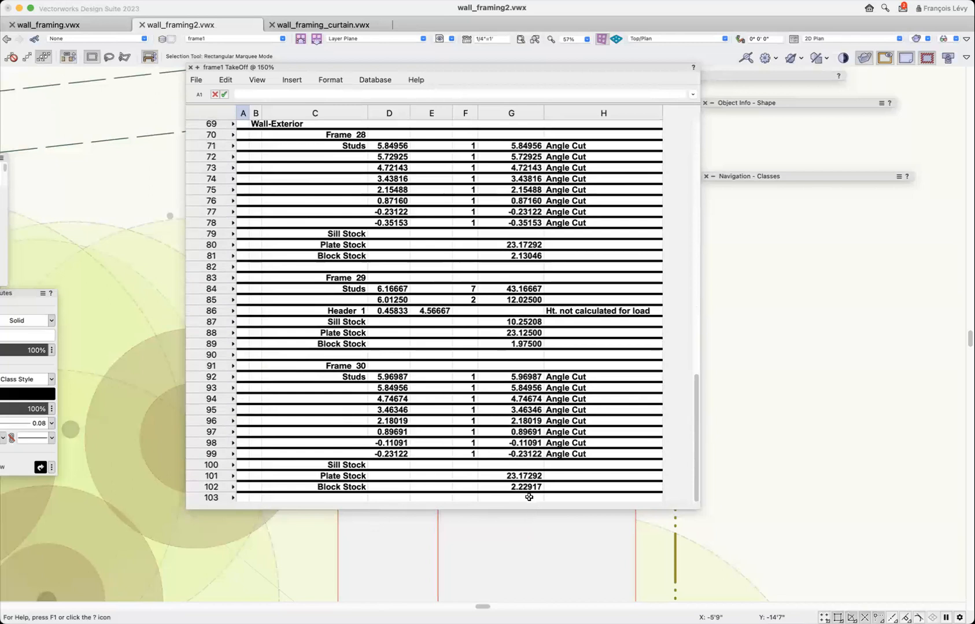
scroll(497, 407, "up", 15)
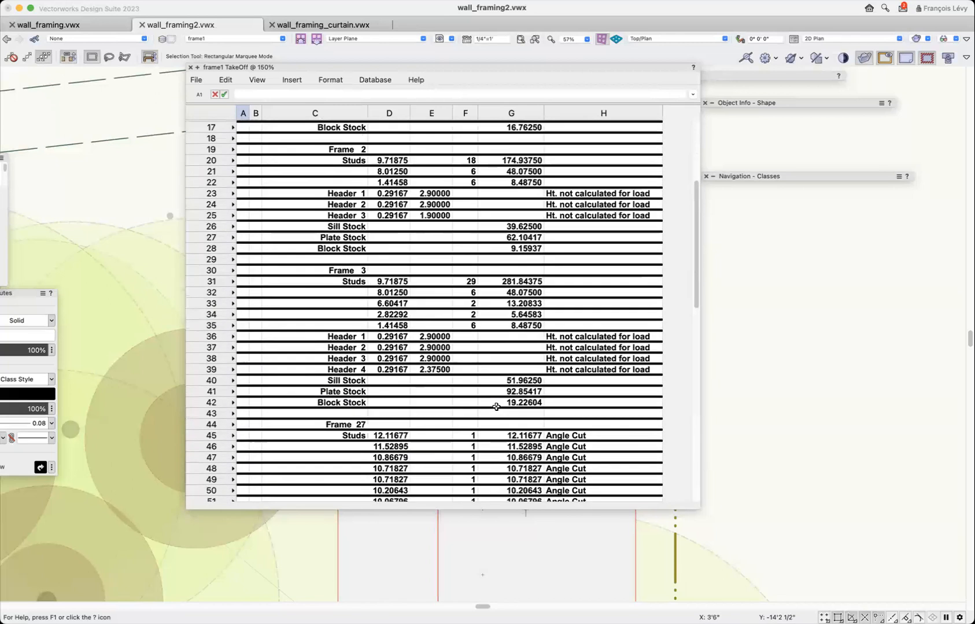
scroll(496, 407, "up", 5)
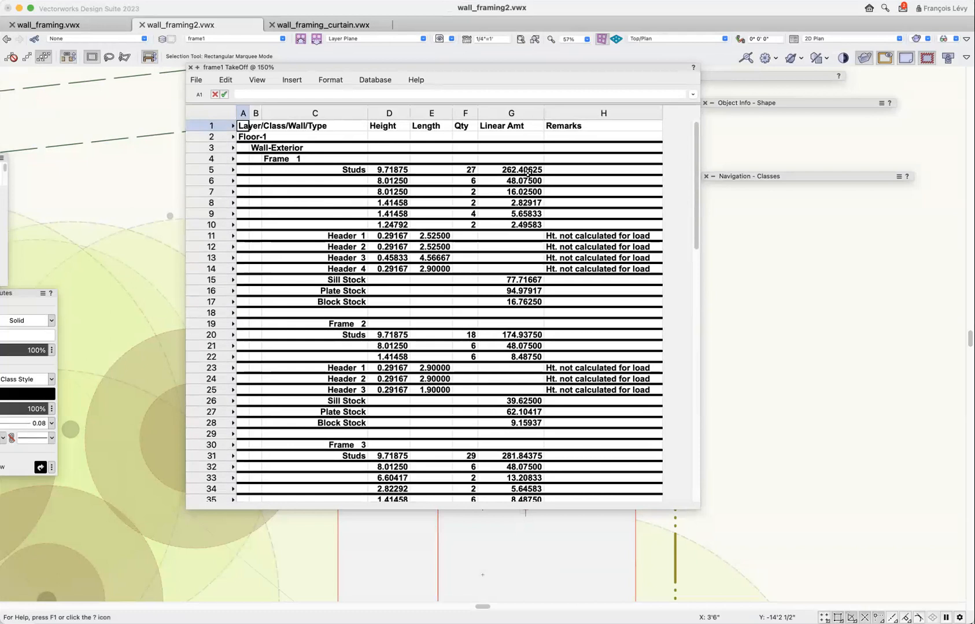
scroll(526, 264, "down", 20)
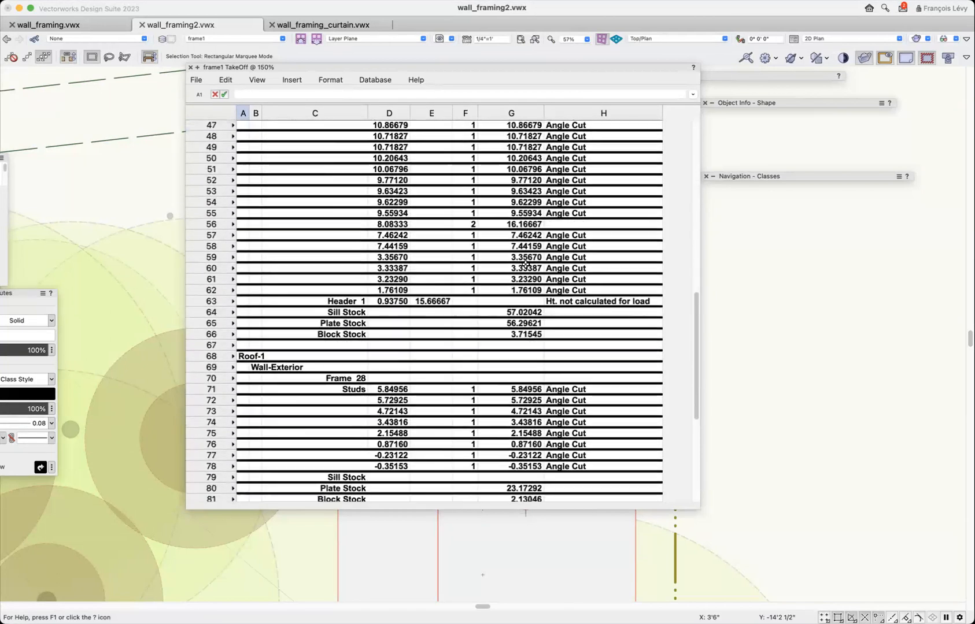
scroll(525, 264, "down", 2)
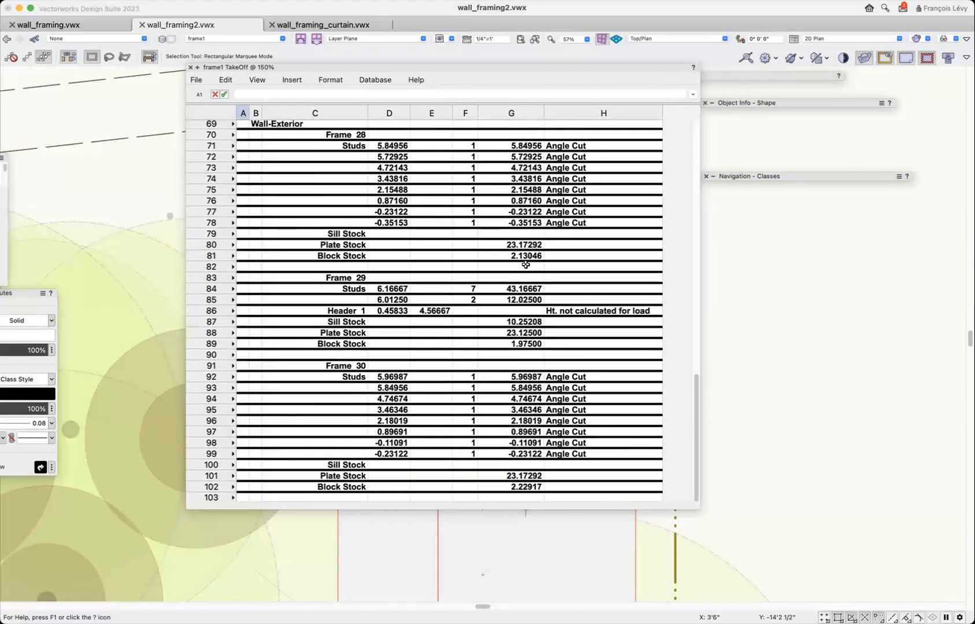
scroll(526, 264, "up", 3)
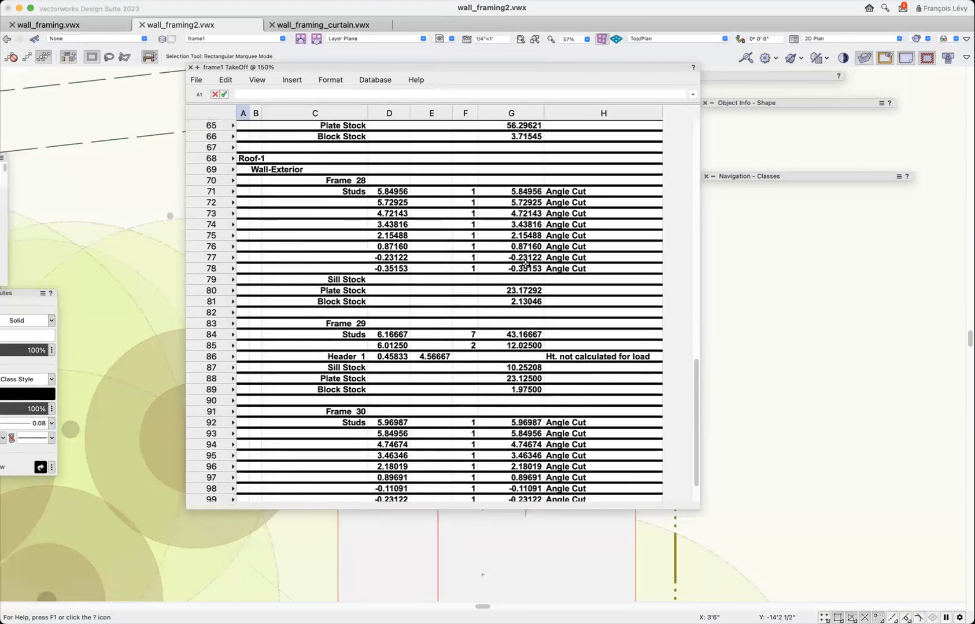
scroll(526, 264, "up", 18)
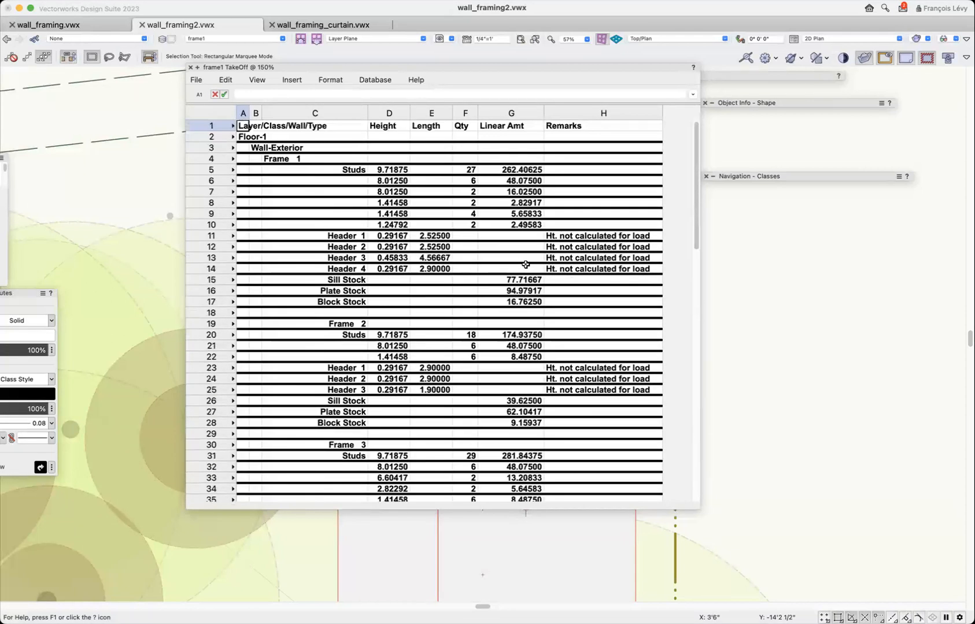
scroll(525, 264, "down", 1)
scroll(526, 264, "up", 1)
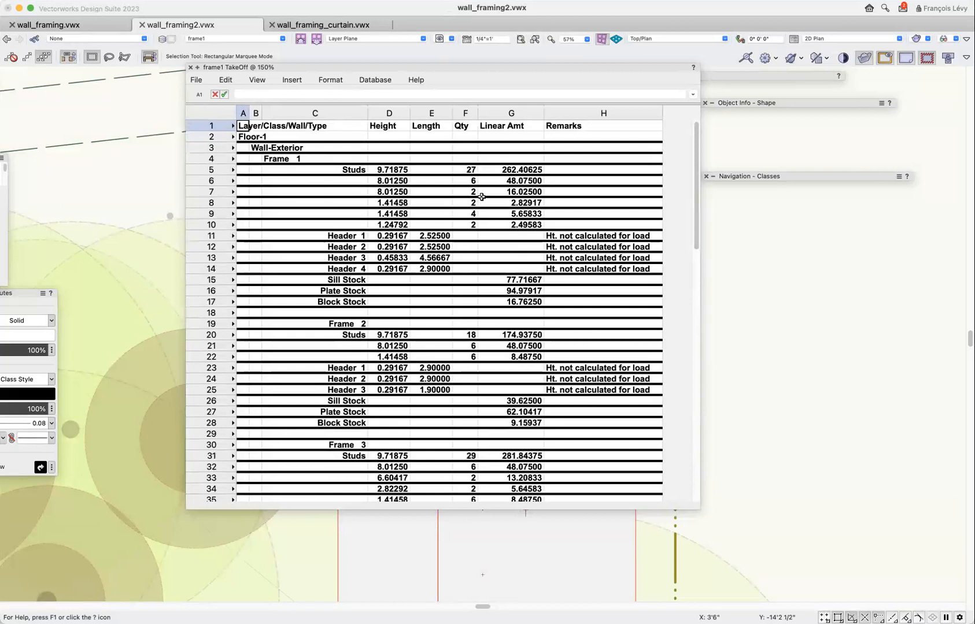
Close the frame1 TakeOff and frame1 Wall Info worksheets.
left_click(191, 67)
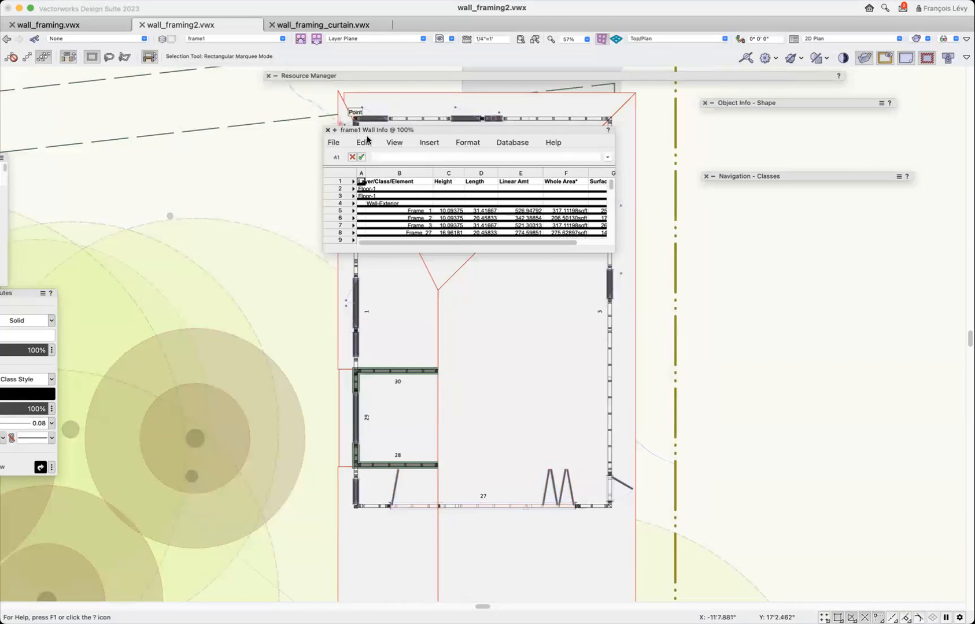
left_click(327, 130)
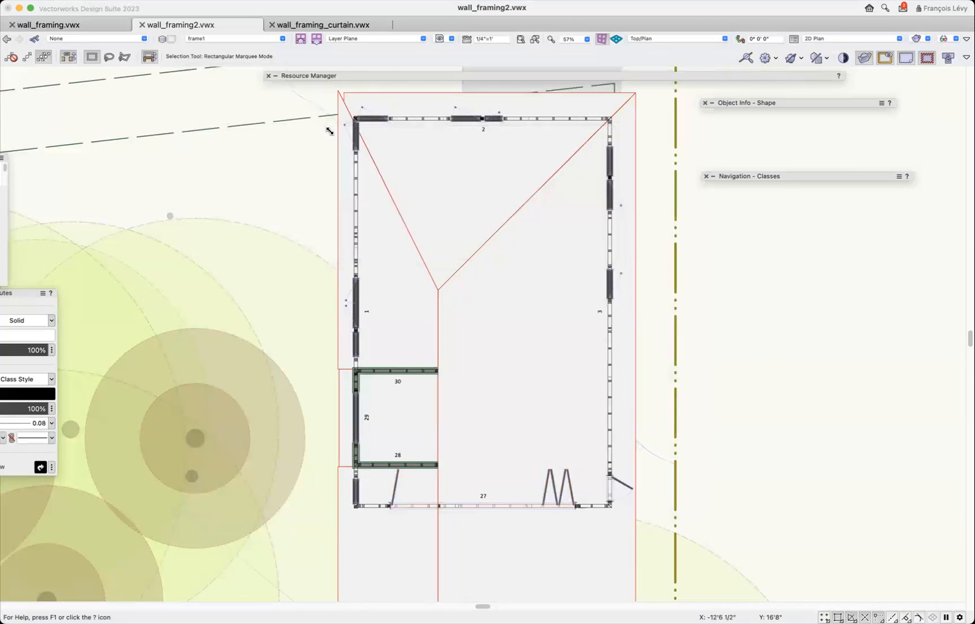
Make frame1 2D Elev the active design layer, show only that layer, and review its dimensioned wall framing elevations.
left_click(225, 39)
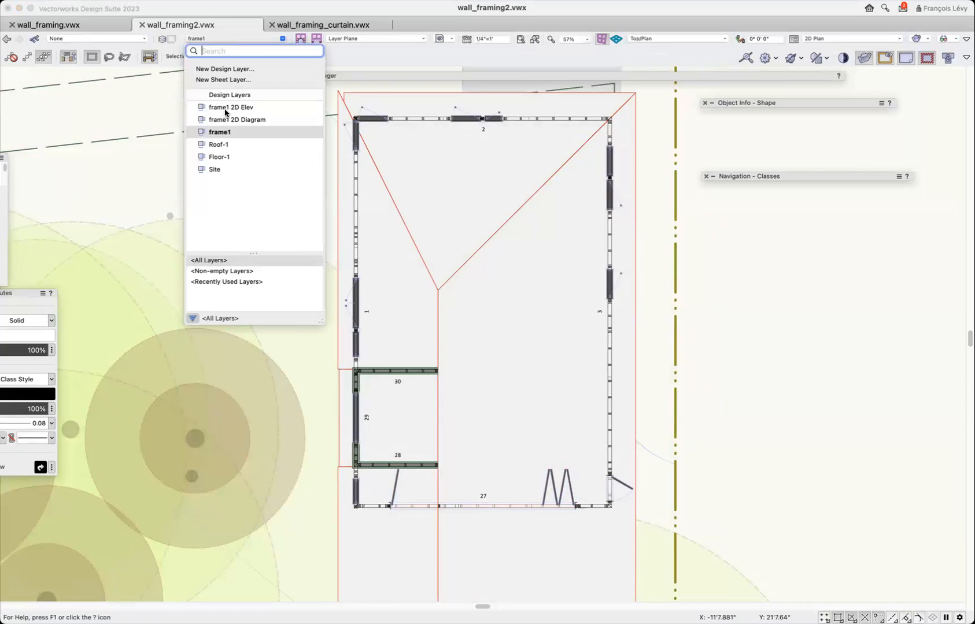
left_click(224, 110)
left_click(123, 1)
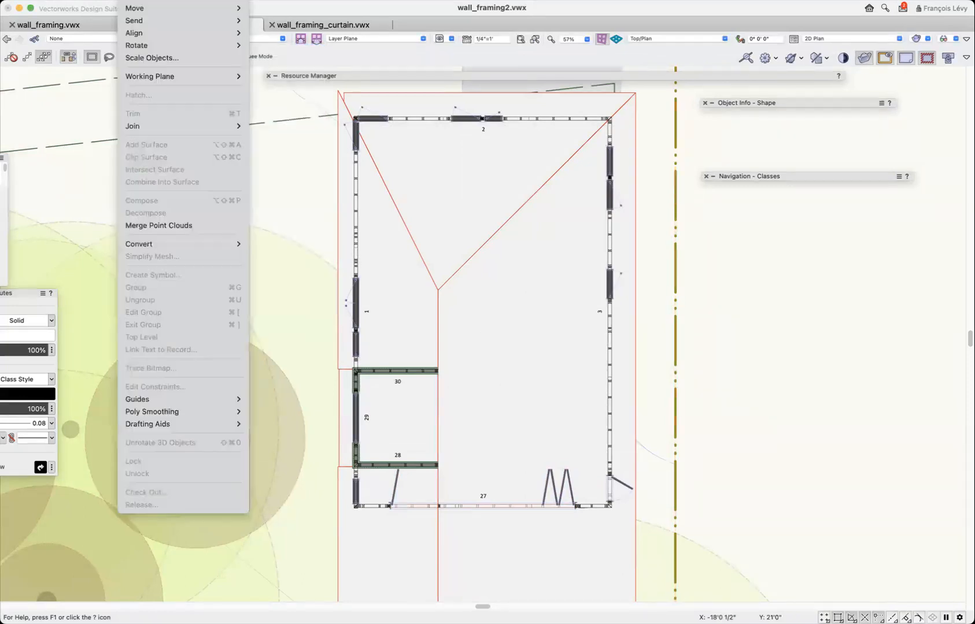
mouse_move(99, 1)
mouse_move(115, 31)
left_click(320, 34)
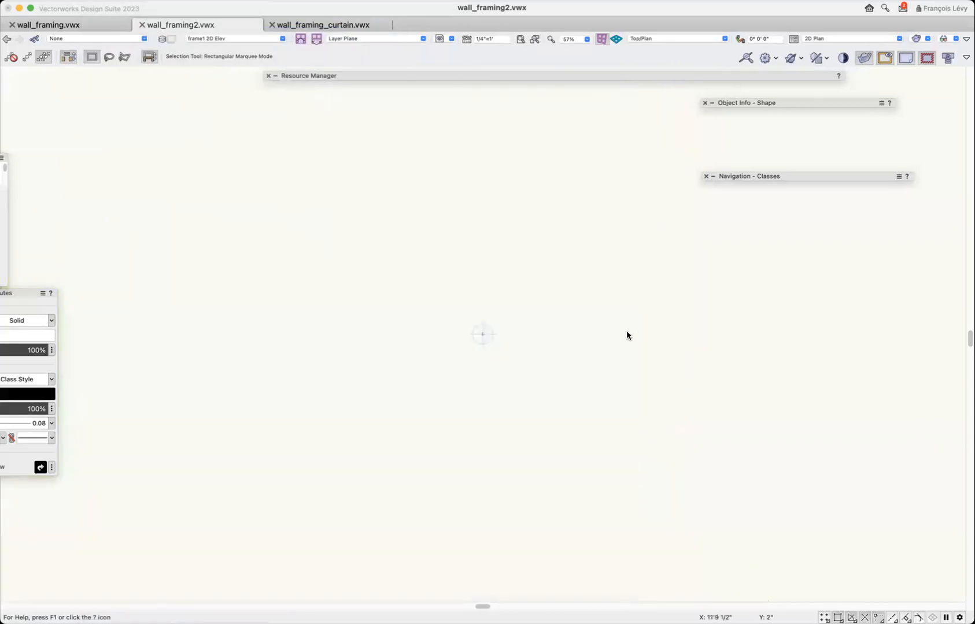
key("super+6")
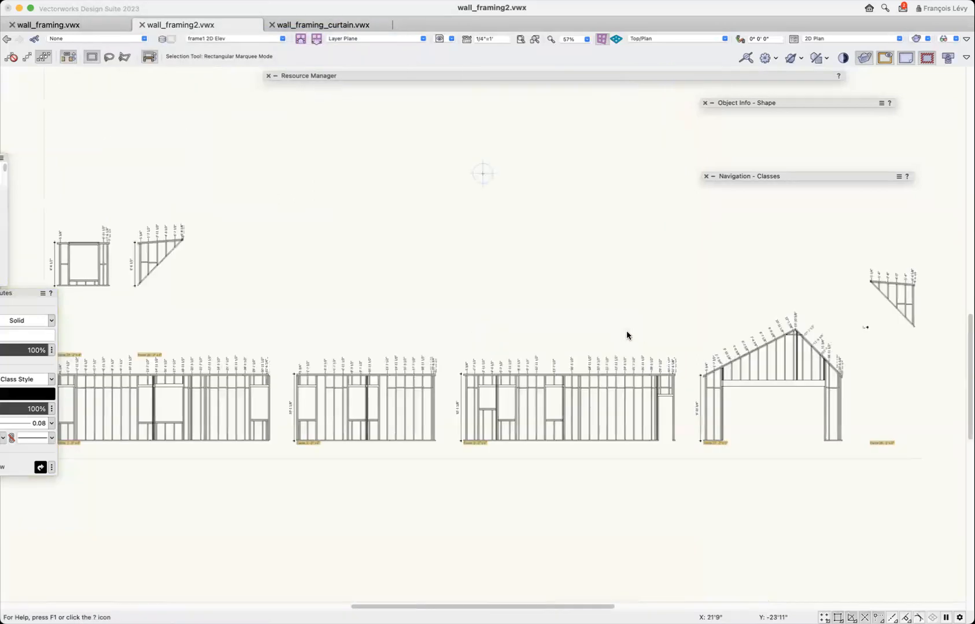
scroll(638, 316, "left", 5)
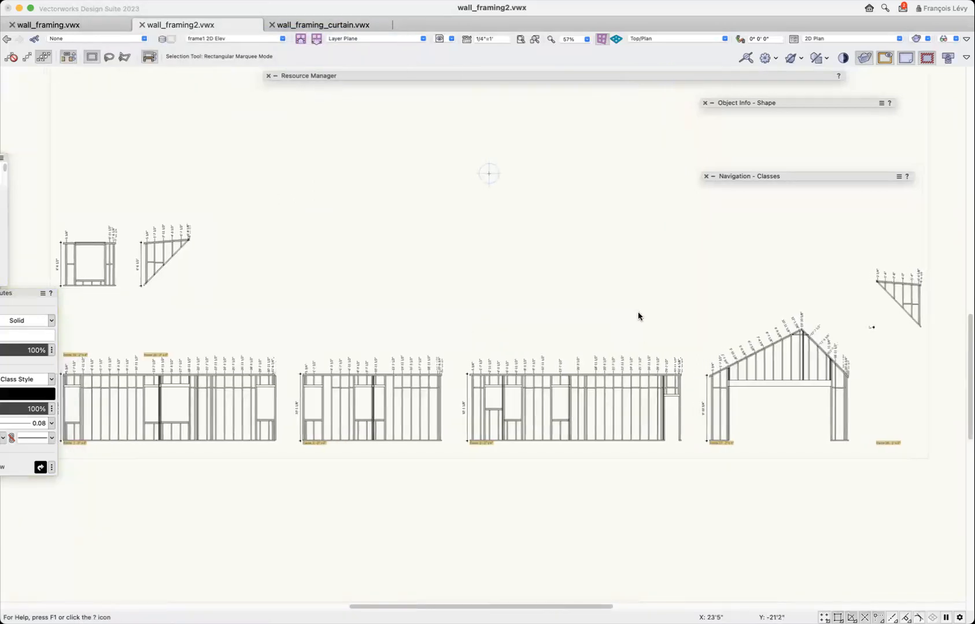
scroll(638, 316, "right", 3)
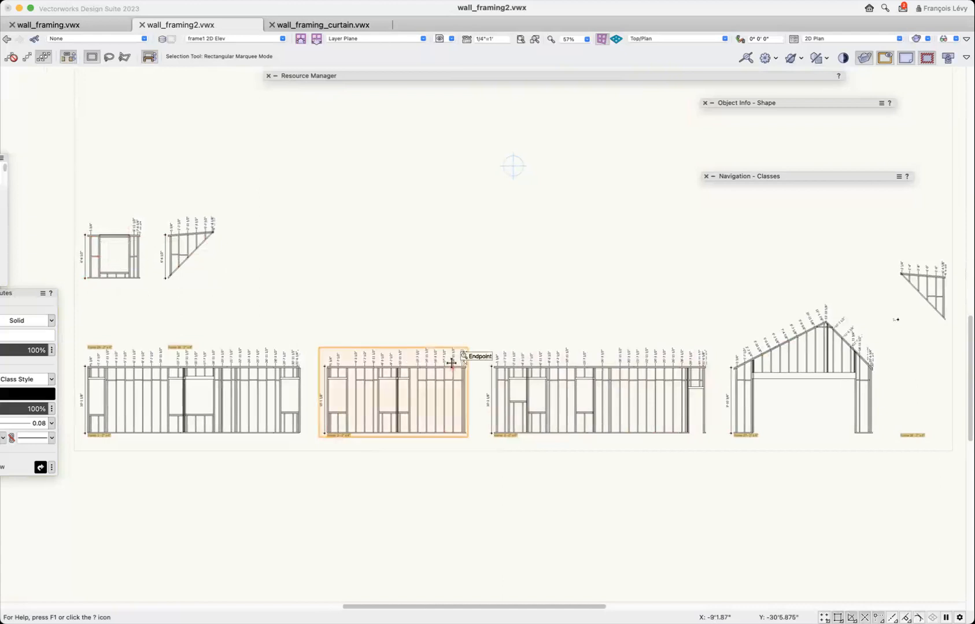
scroll(451, 373, "up", 3)
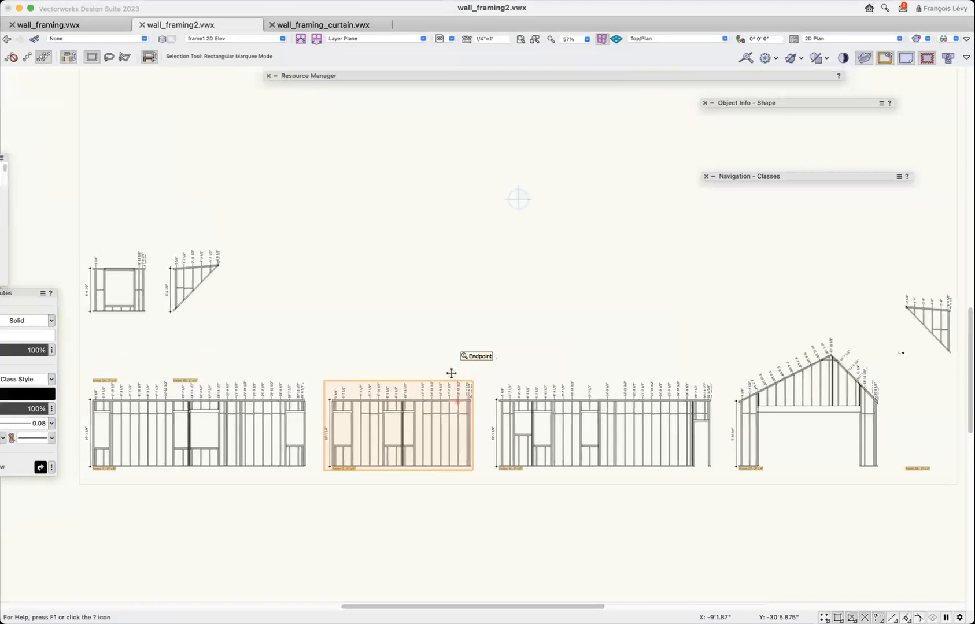
scroll(451, 373, "down", 5)
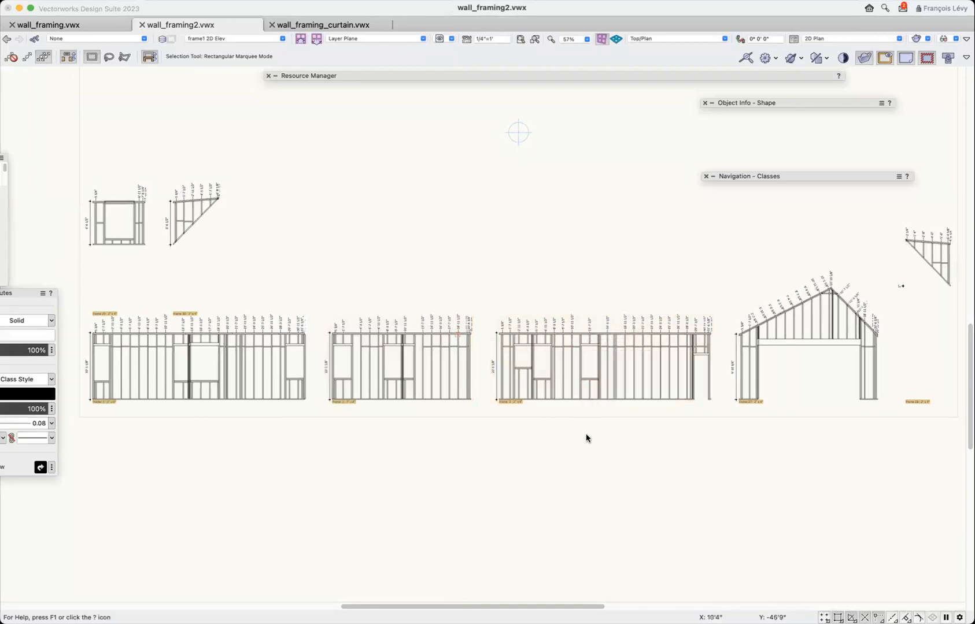
Make frame1 the active design layer to display the wall framing plan.
left_click(447, 38)
left_click(343, 137)
left_click(242, 38)
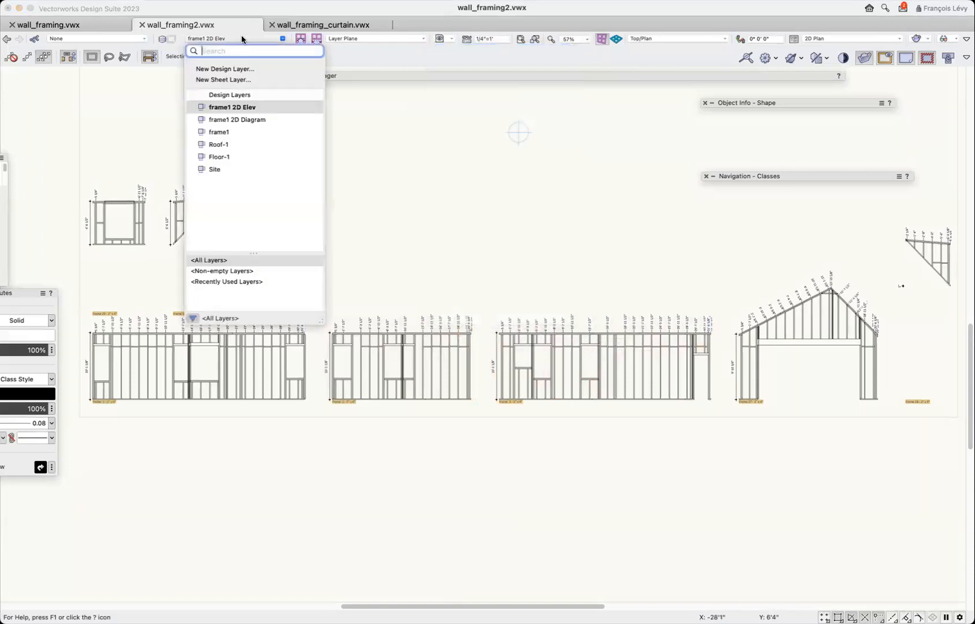
left_click(245, 133)
scroll(357, 254, "up", 3)
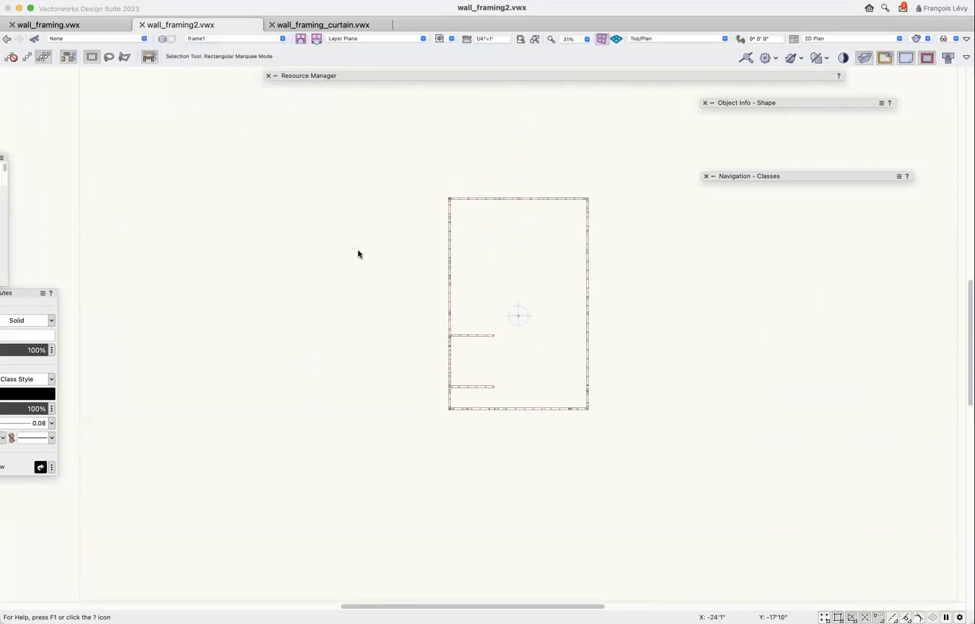
Examine the frame1 wall framing in 3D with the Flyover tool, including the studs, headers, blocking and gable wall.
key("shift+c")
left_click_drag(462, 359, 535, 265)
scroll(492, 344, "up", 9)
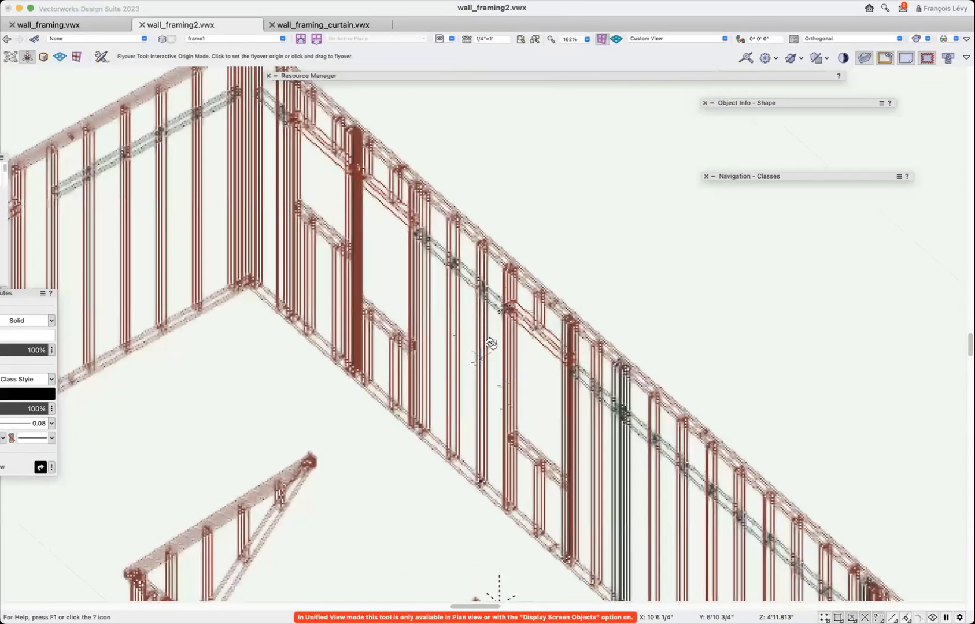
scroll(492, 344, "down", 9)
scroll(508, 300, "up", 8)
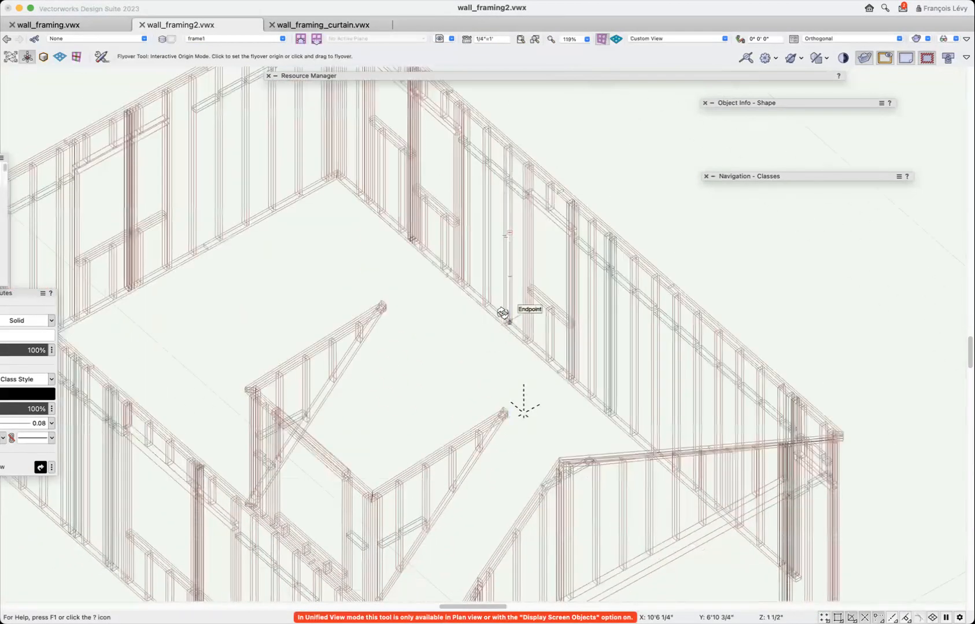
scroll(502, 313, "down", 5)
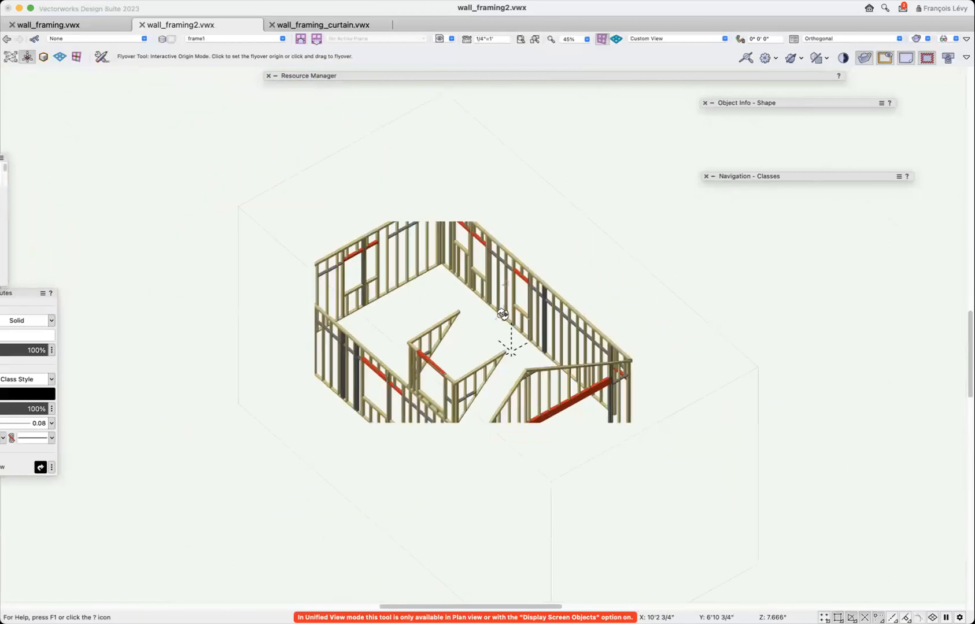
left_click_drag(501, 327, 478, 486)
scroll(482, 426, "up", 6)
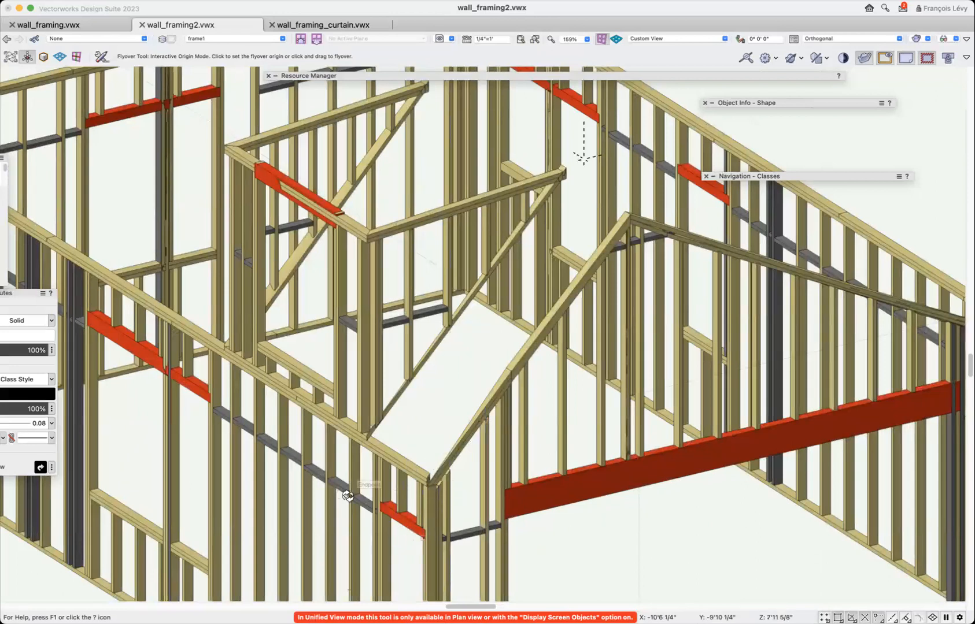
scroll(585, 355, "down", 1)
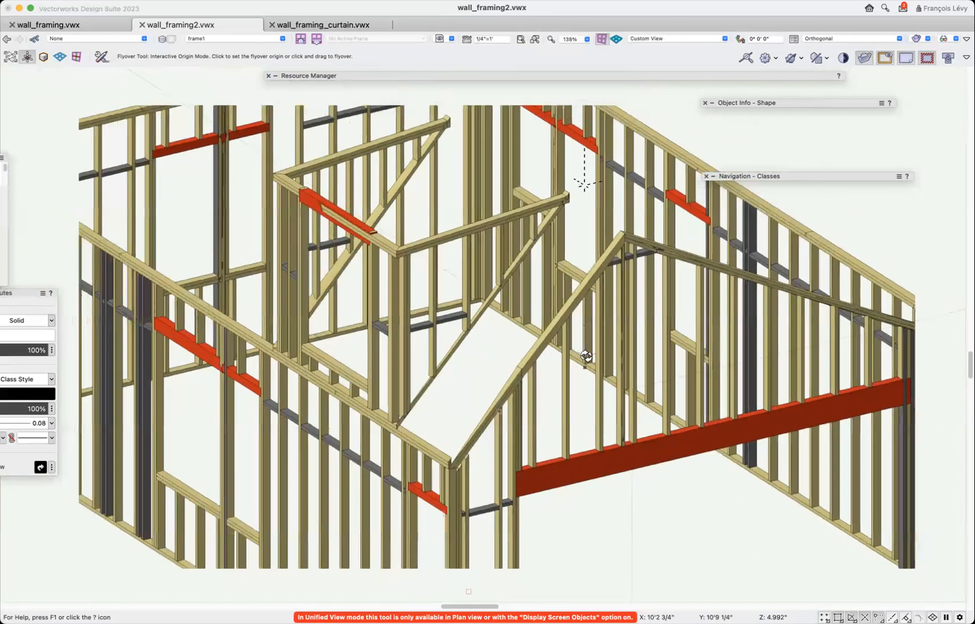
scroll(586, 355, "down", 4)
scroll(586, 356, "up", 1)
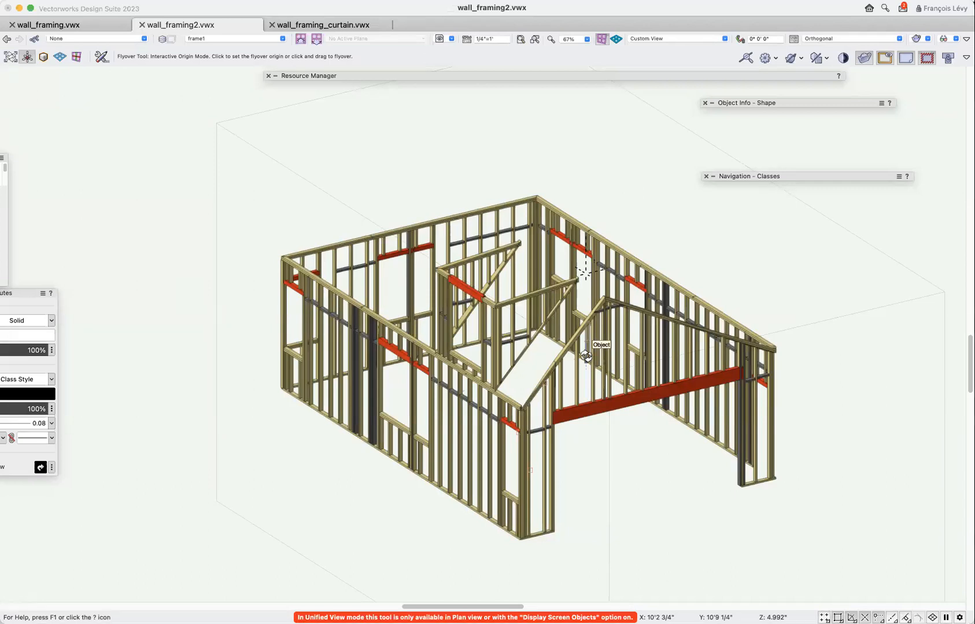
Switch to wall_framing.vwx and review the house in its "2c conventional framing" saved view.
left_click(94, 23)
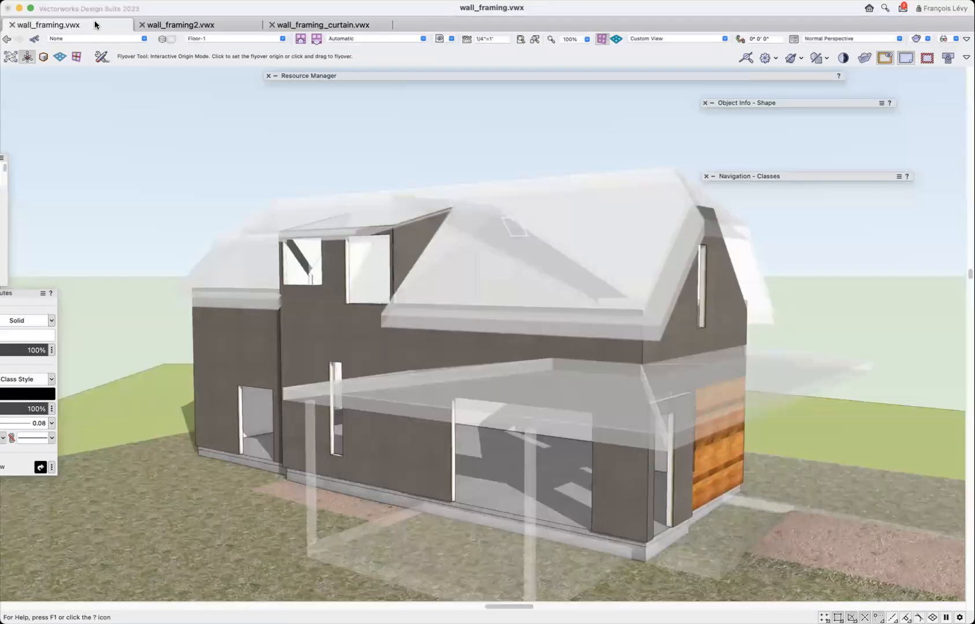
left_click(453, 39)
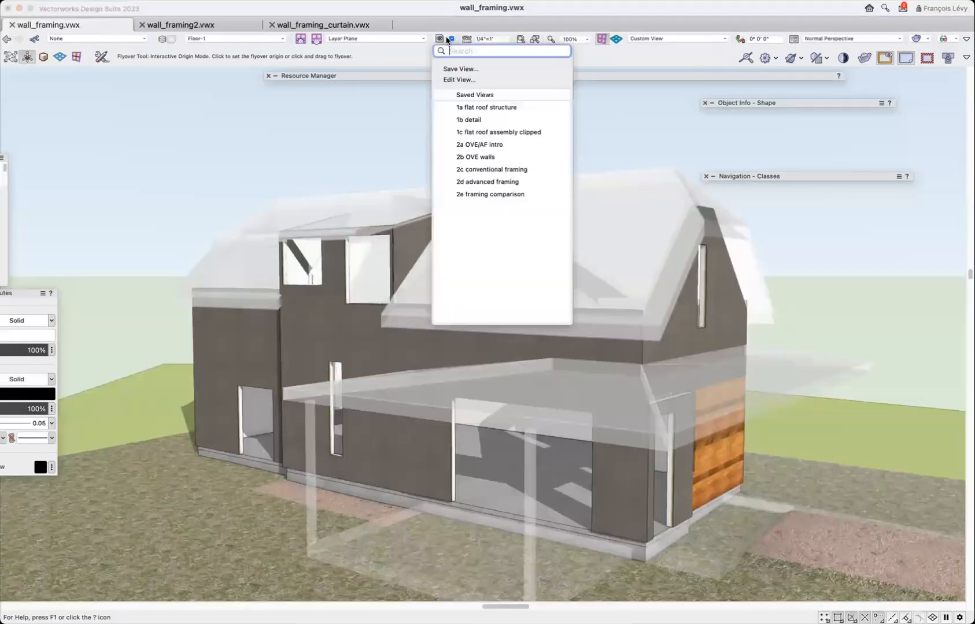
left_click(492, 169)
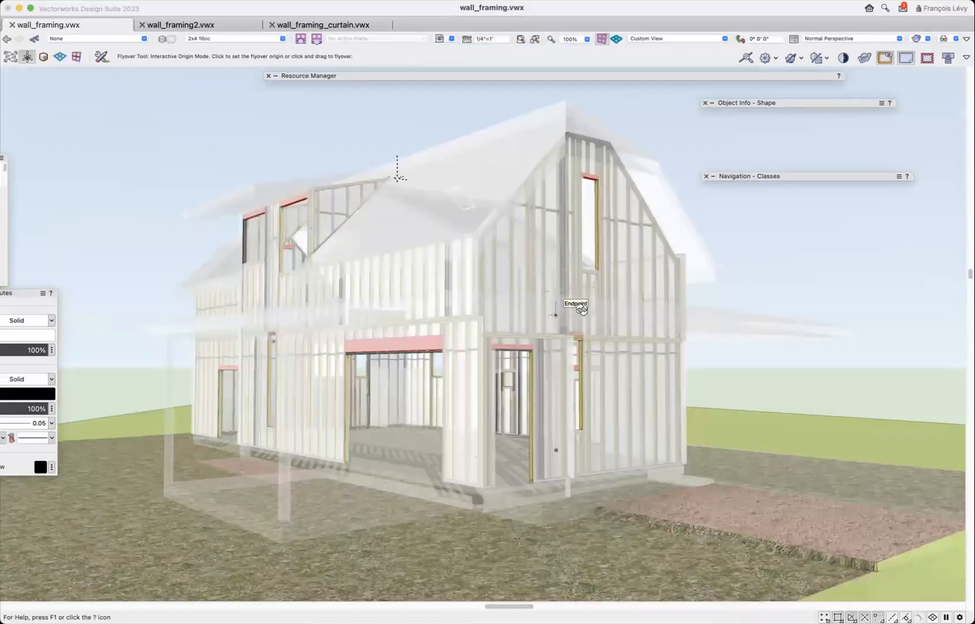
left_click_drag(640, 339, 622, 347)
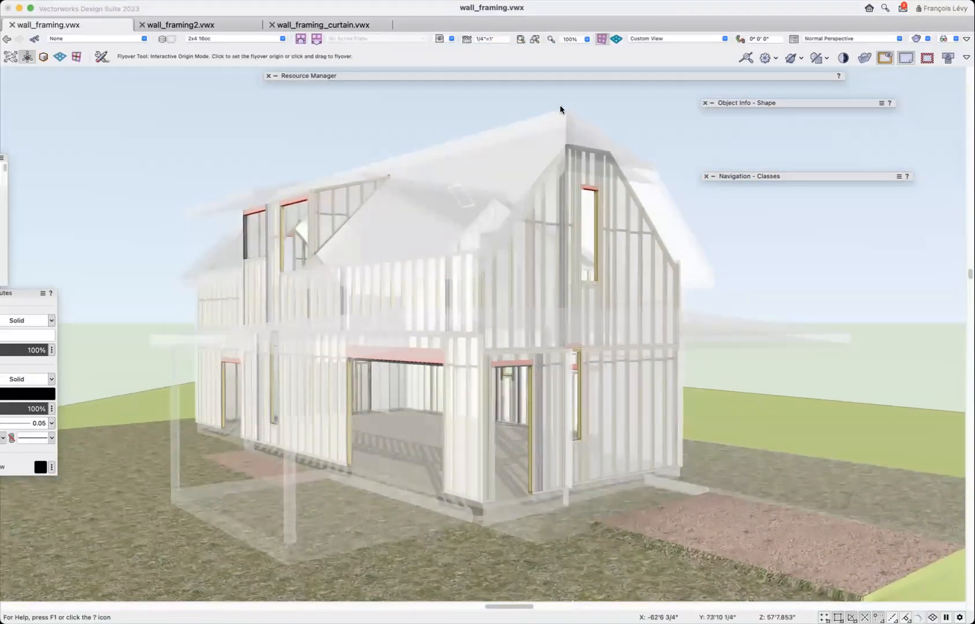
left_click(451, 39)
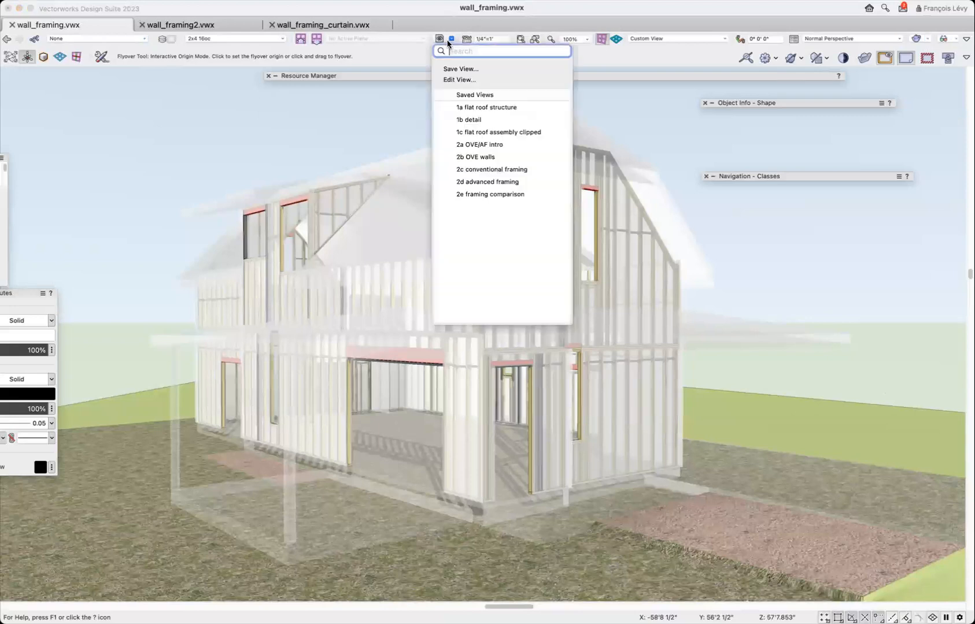
left_click(512, 182)
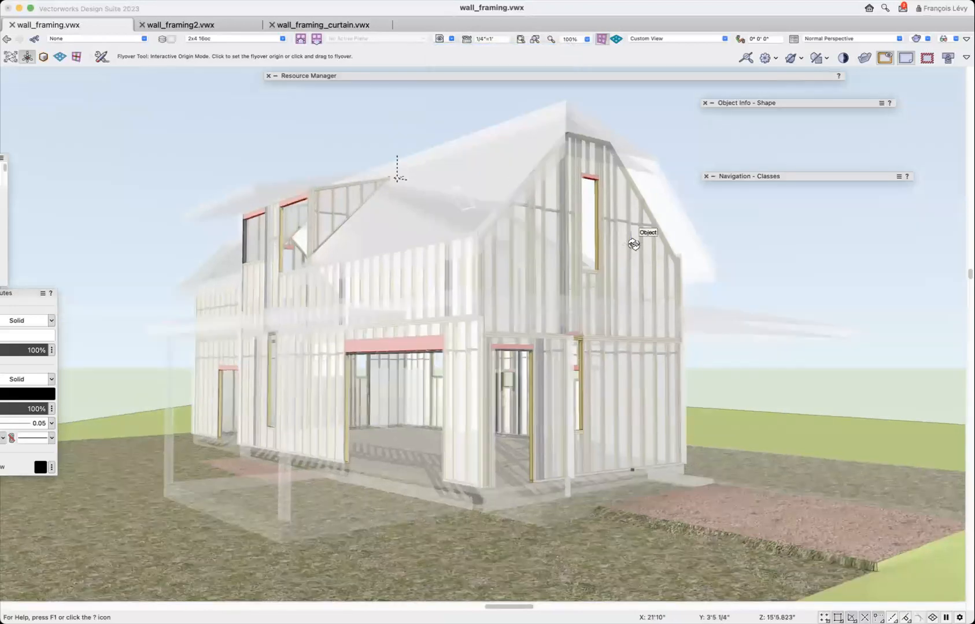
Review the "2d advanced framing" saved view and the "2e framing comparison" bill of materials for both framing methods.
left_click(438, 38)
left_click(496, 182)
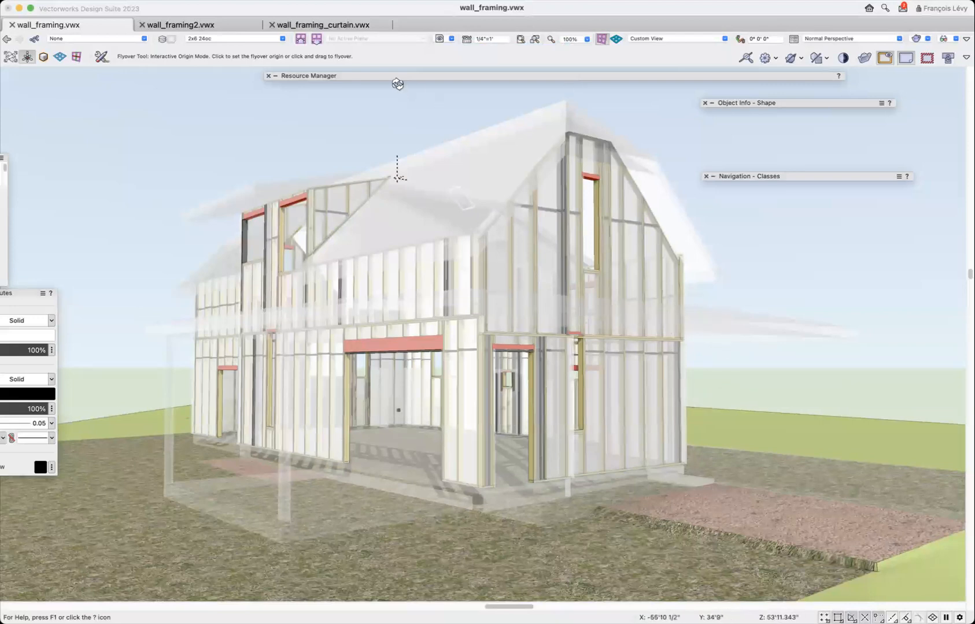
left_click(439, 38)
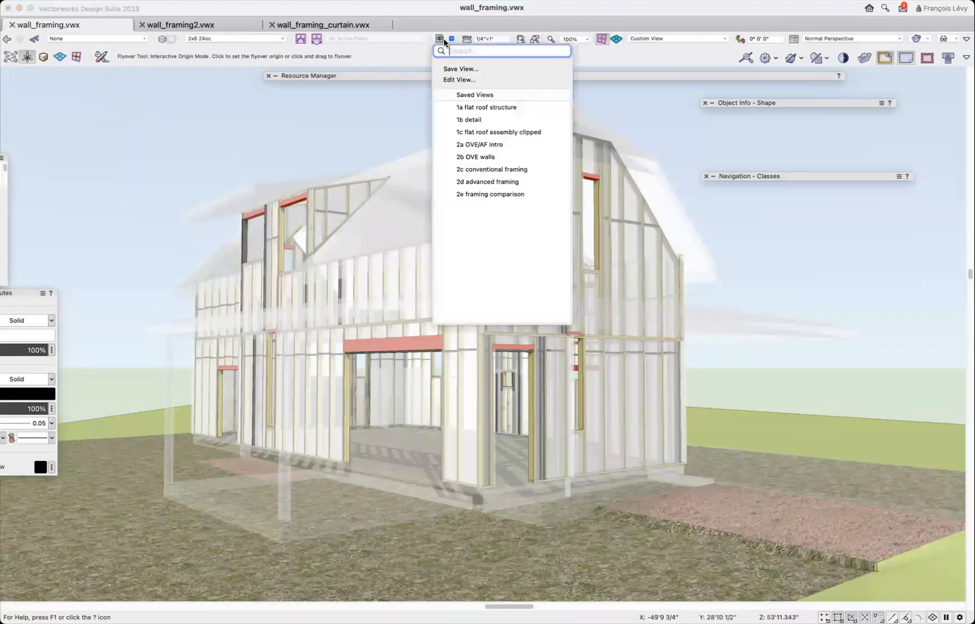
left_click(503, 195)
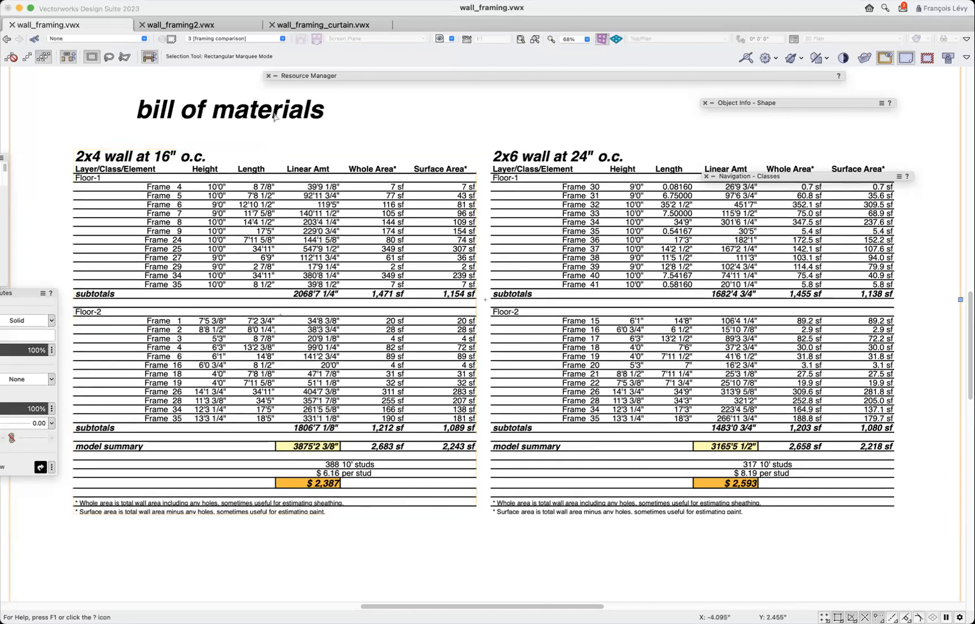
Return to wall_framing2.vwx and restore the saved view "1 adu" to display the complete house.
left_click(234, 22)
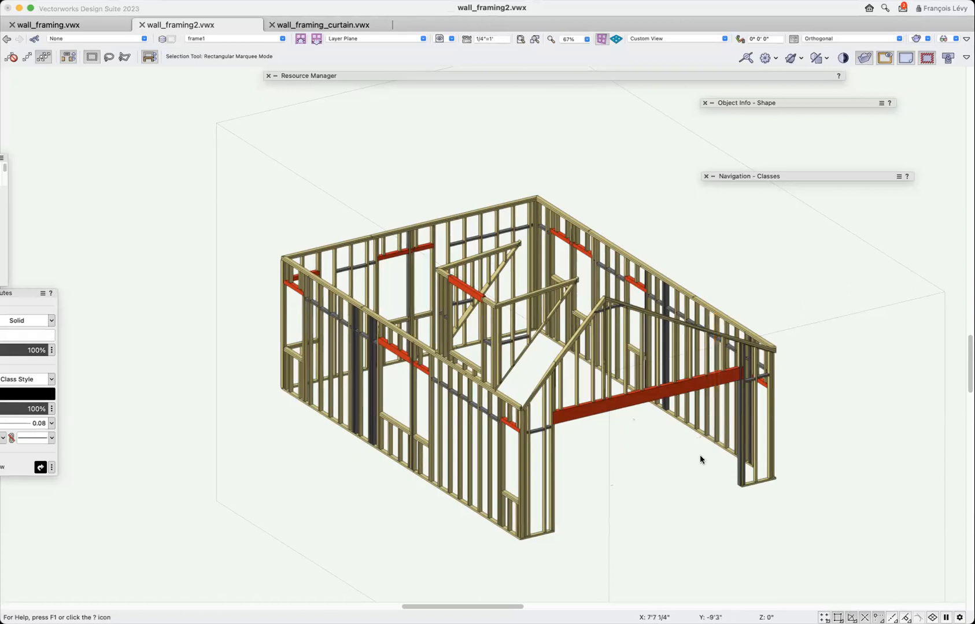
left_click(715, 444)
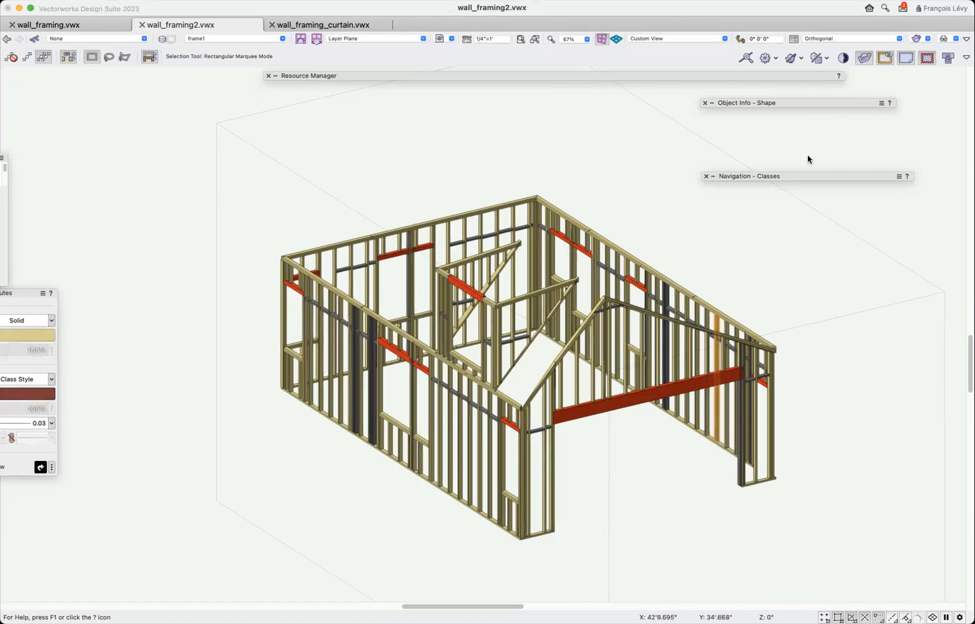
mouse_move(825, 104)
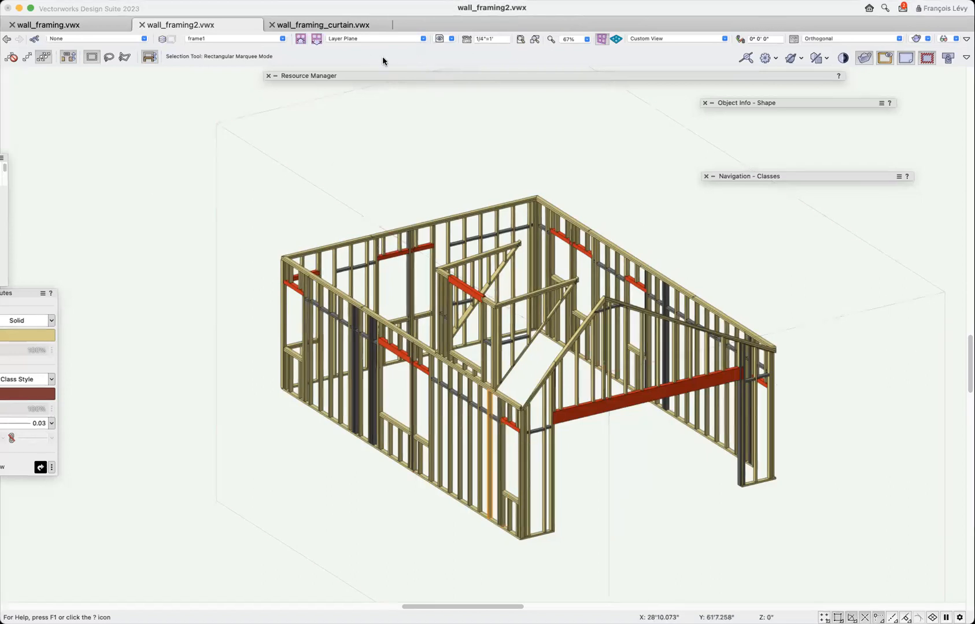
left_click(440, 39)
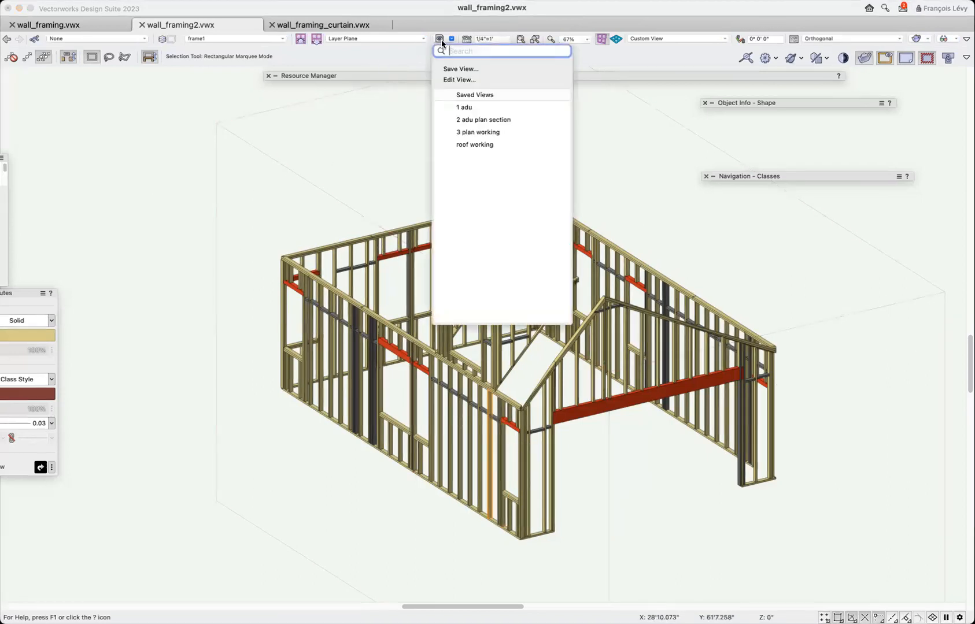
left_click(473, 107)
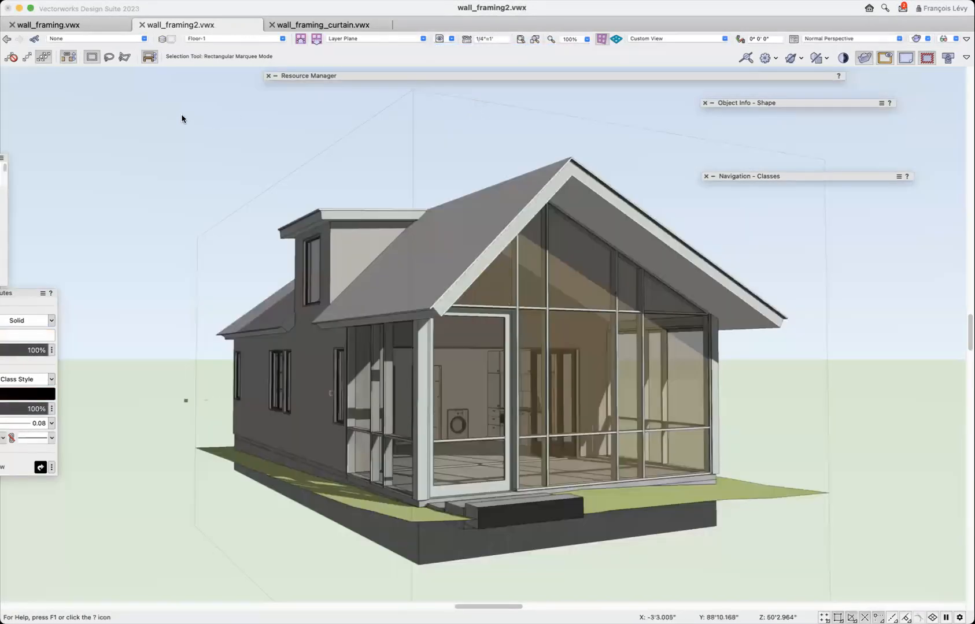
Select the main gable roof and view the house from a higher angle with the Flyover tool.
left_click(523, 218)
key("shift+c")
left_click_drag(472, 225, 486, 309)
left_click_drag(558, 307, 512, 322)
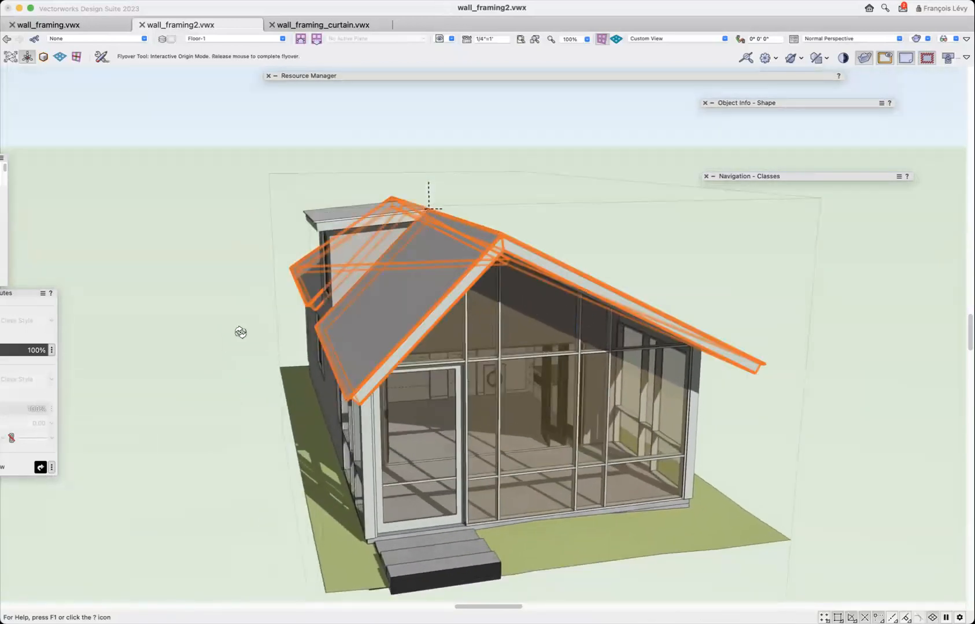
left_click_drag(240, 333, 259, 331)
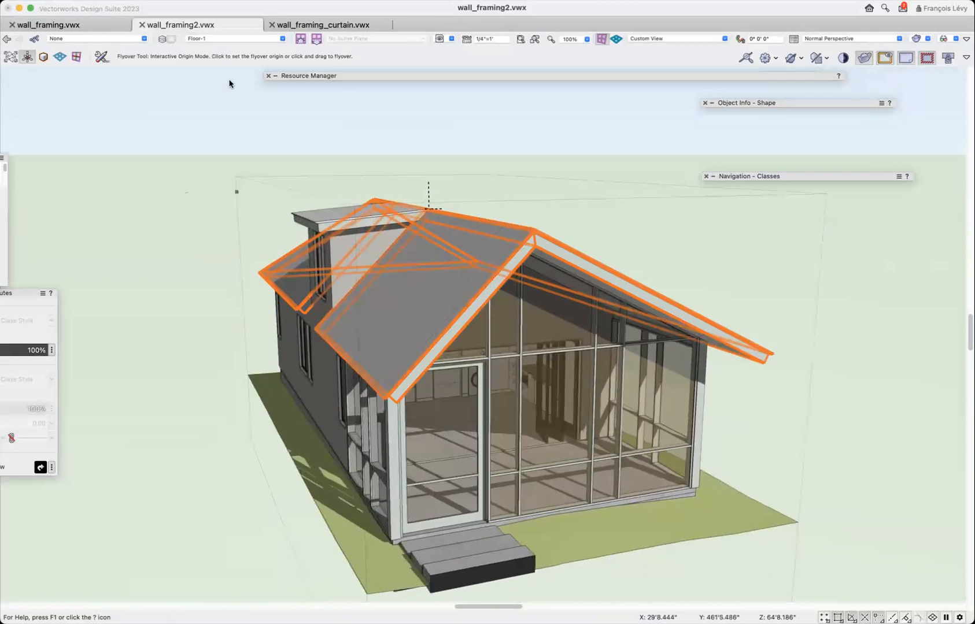
left_click(201, 2)
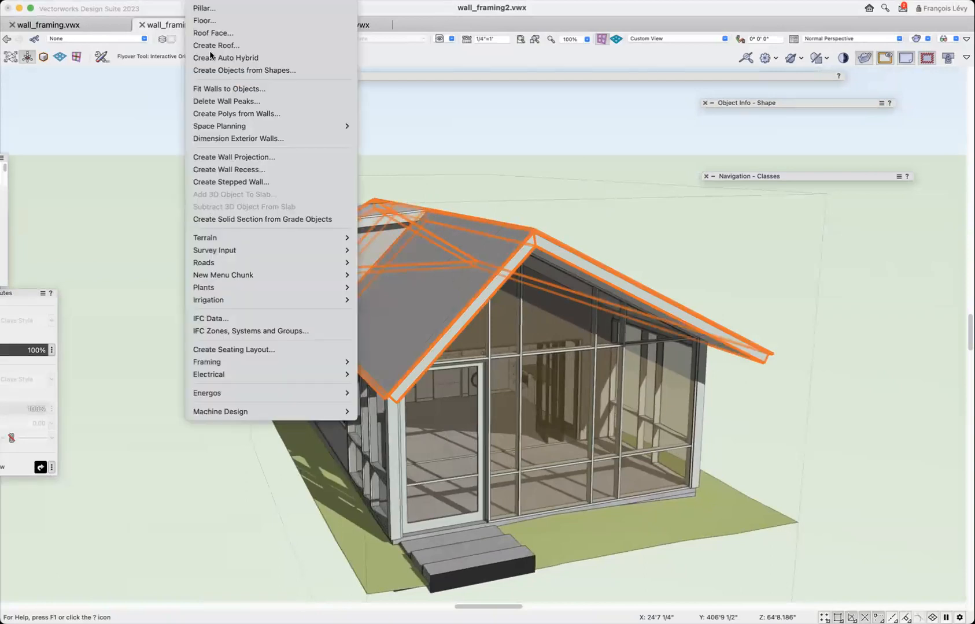
mouse_move(226, 363)
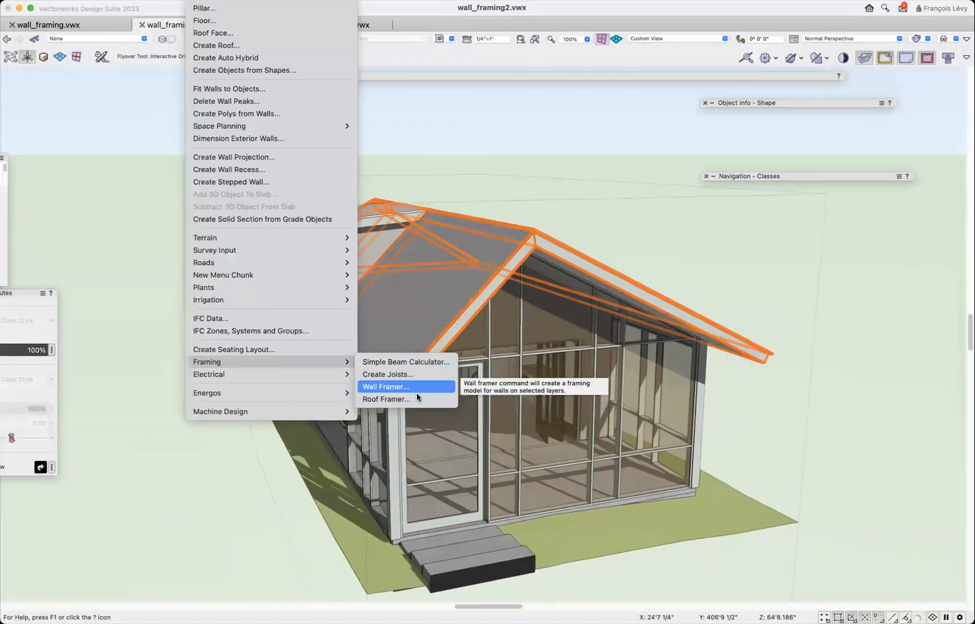
left_click(200, 157)
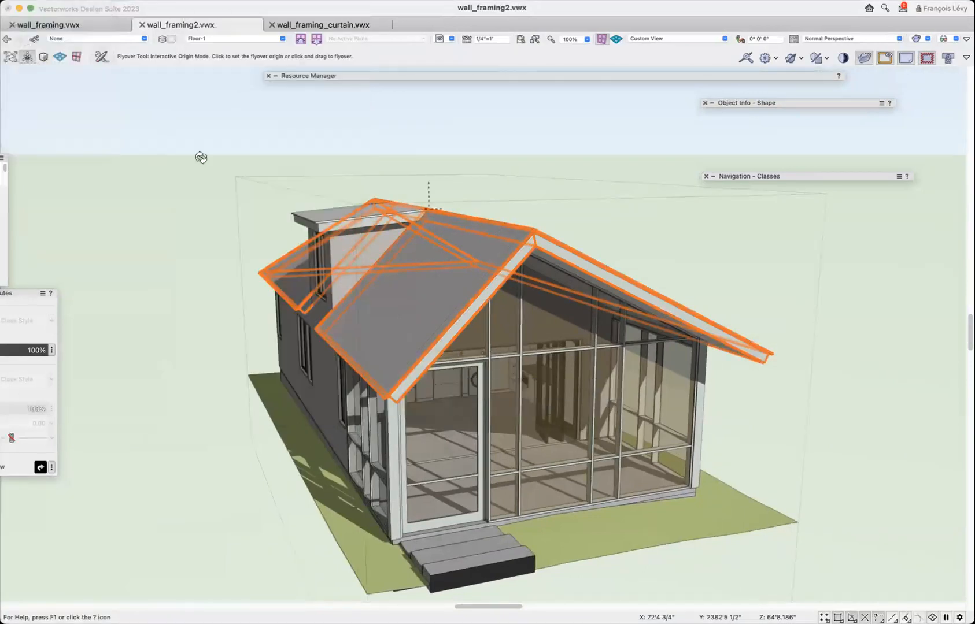
key("x")
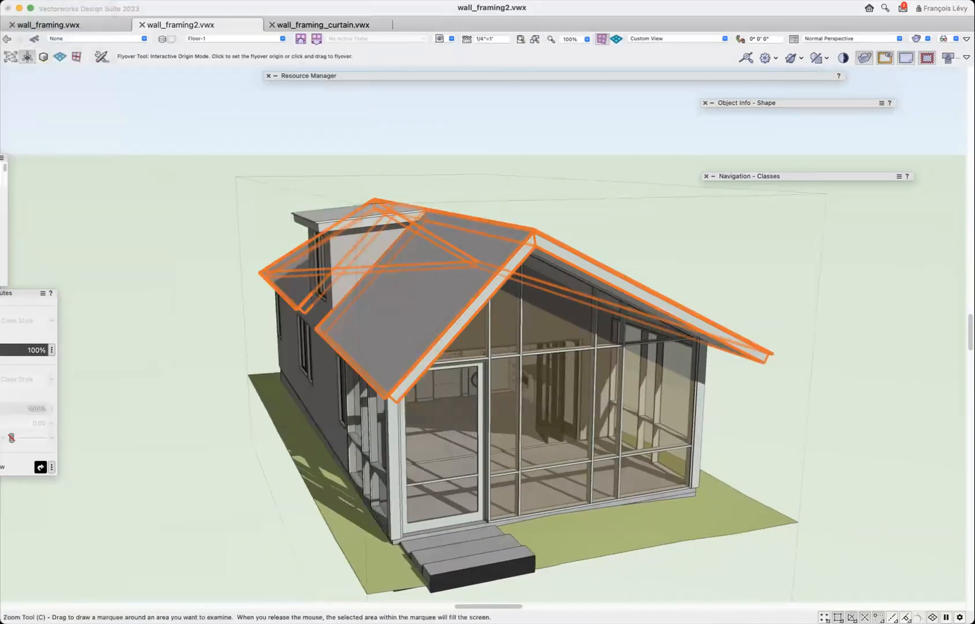
left_click(173, 108)
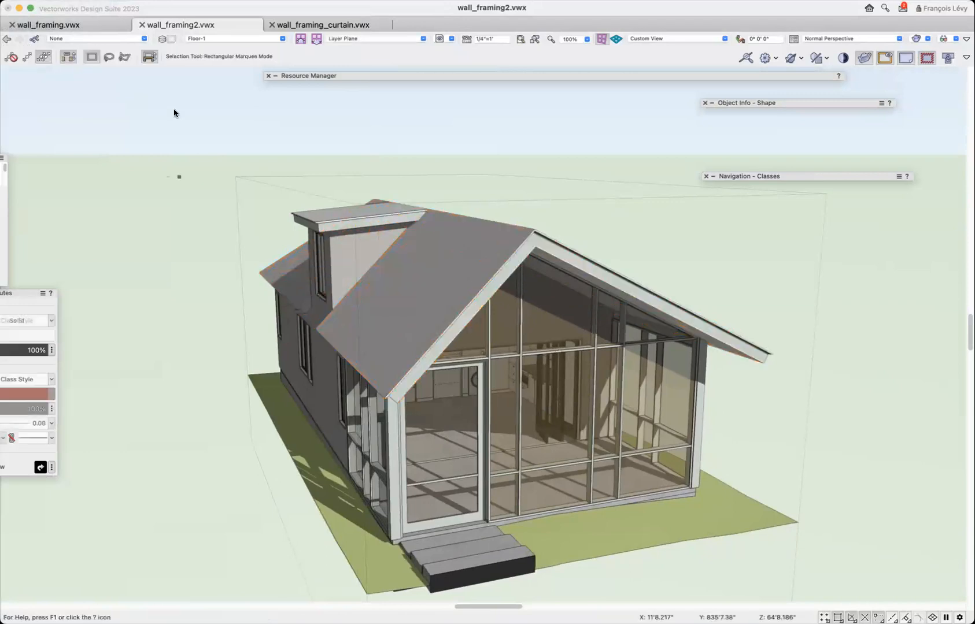
left_click(232, 6)
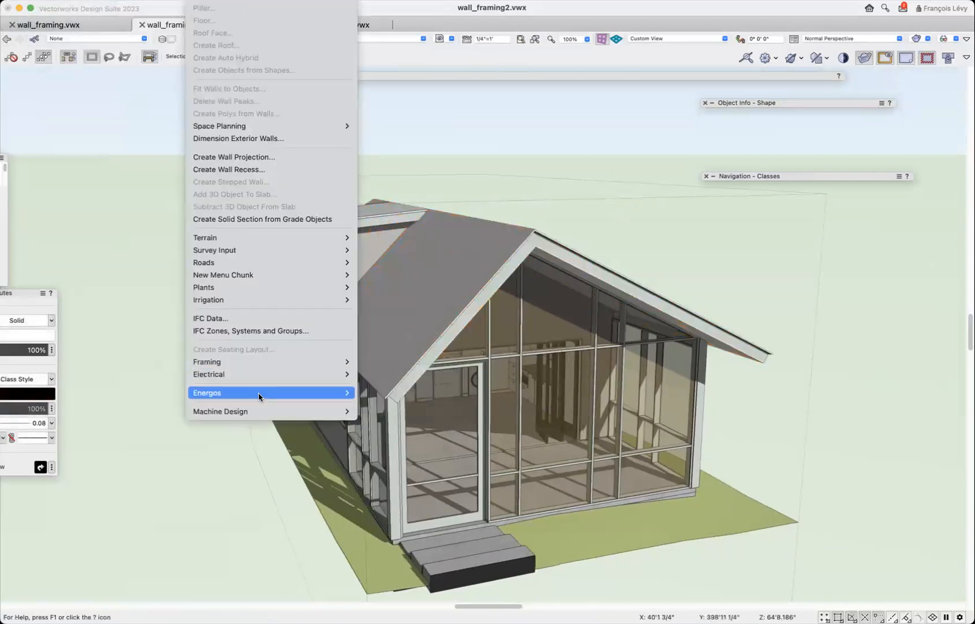
mouse_move(255, 360)
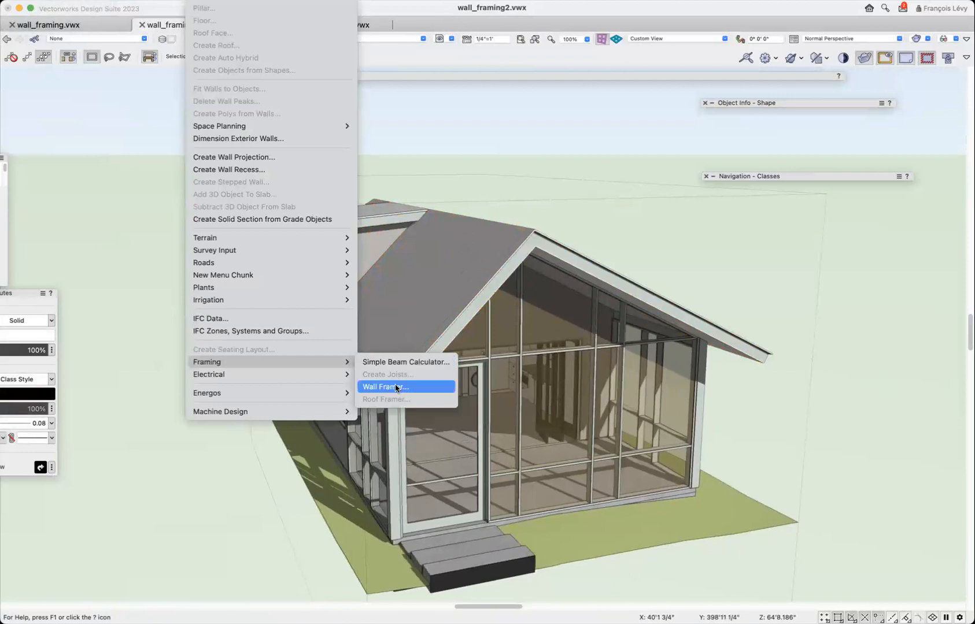
Select the main gable roof together with the dormer roof and start the Roof Framer command for them.
left_click(479, 265)
left_click(451, 249)
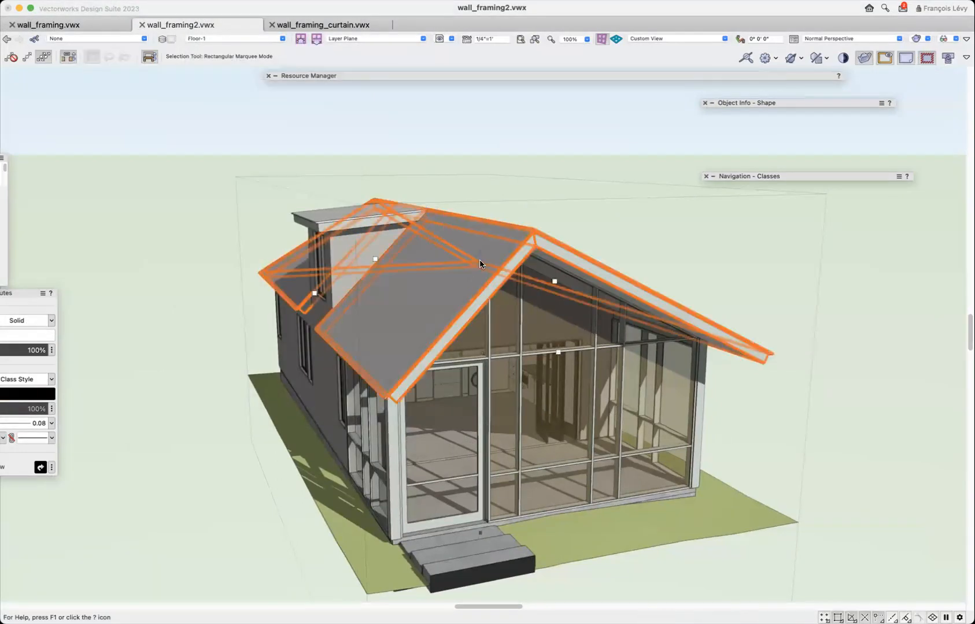
left_click(324, 216, "shift")
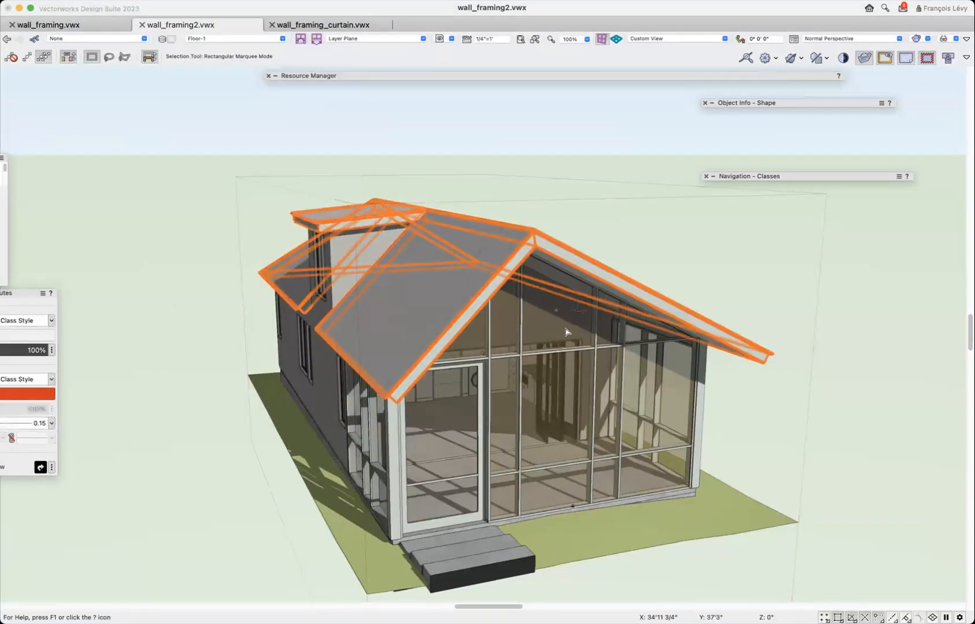
left_click(203, 11)
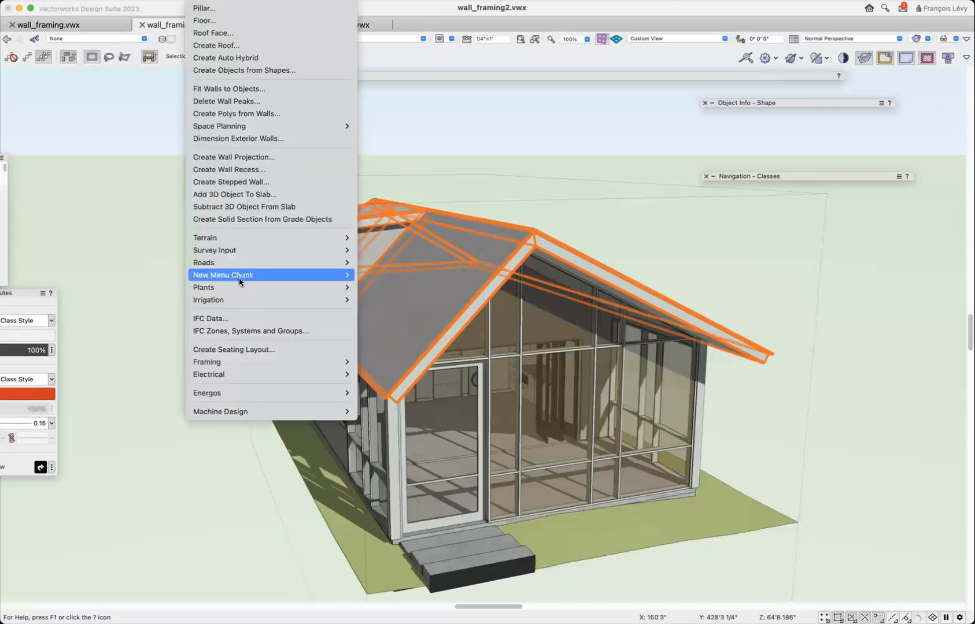
mouse_move(242, 360)
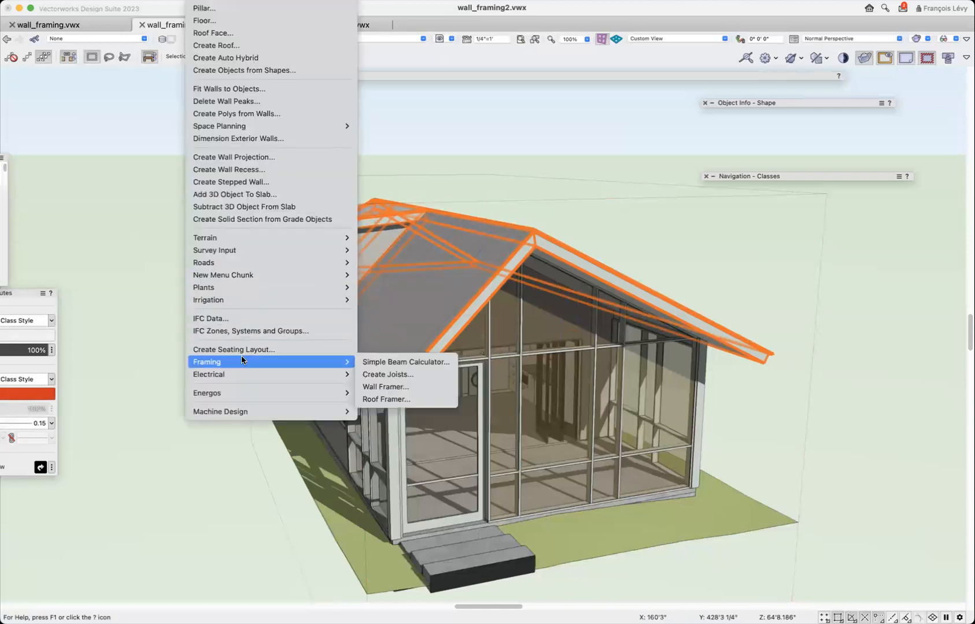
left_click(382, 398)
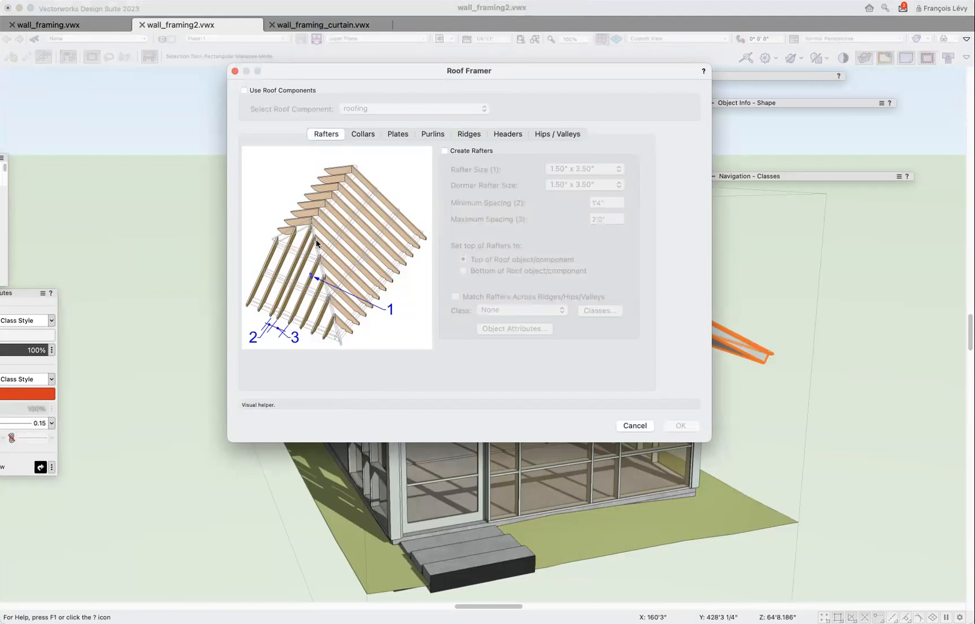
Enable the use of roof components in Roof Framer and align the framing to the "framing" component.
left_click(244, 91)
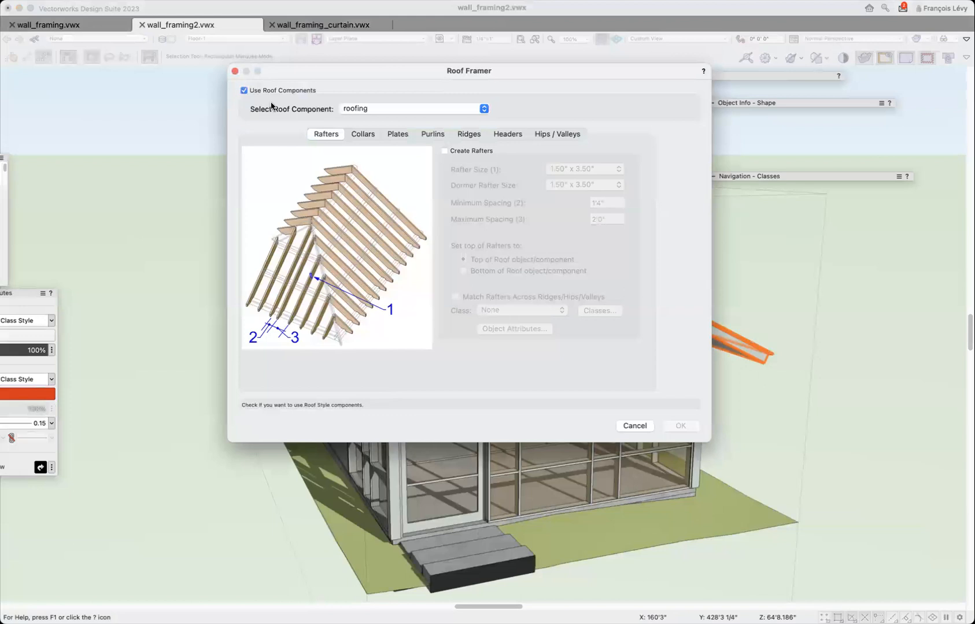
left_click(364, 108)
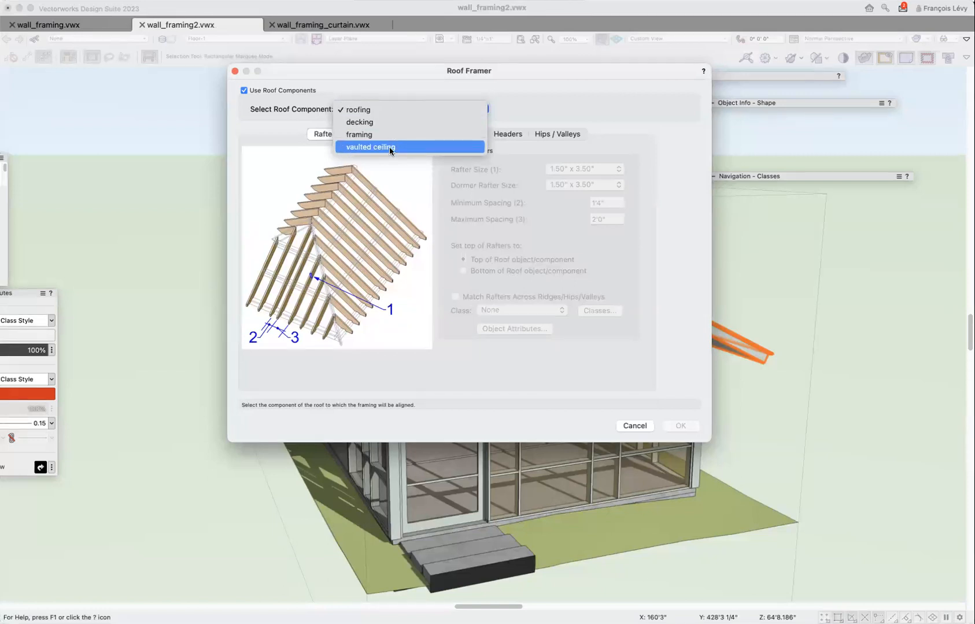
left_click(382, 134)
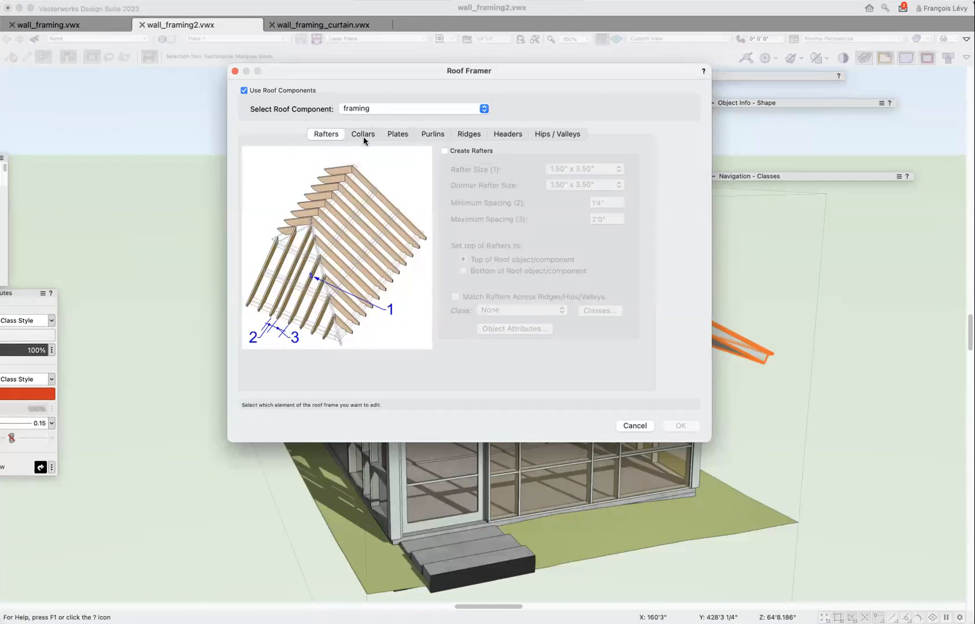
Enable rafter creation with a rafter size of 1.50" x 7.25" and a minimum spacing of 19.2.
left_click(446, 151)
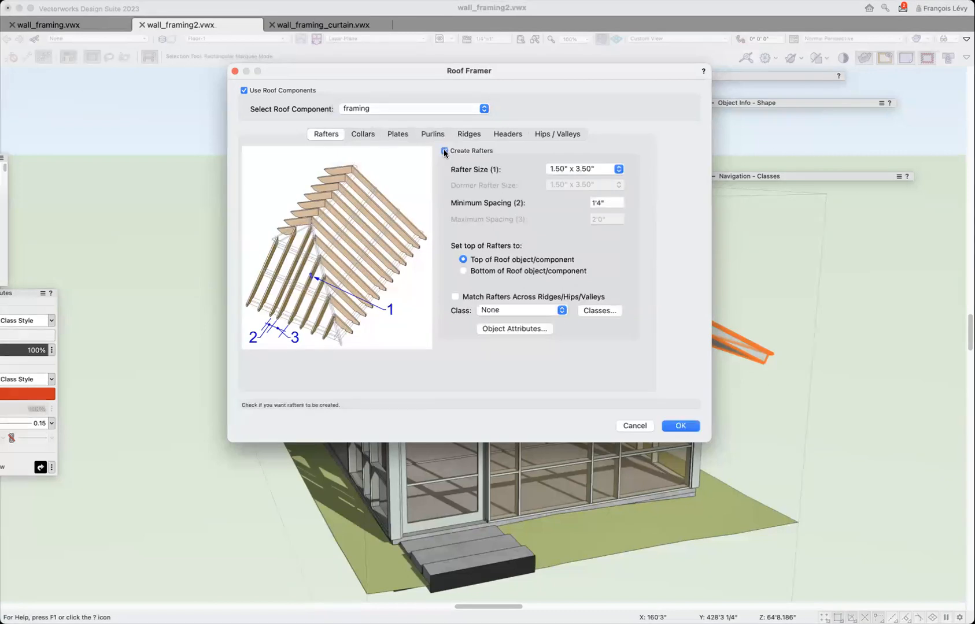
left_click(610, 168)
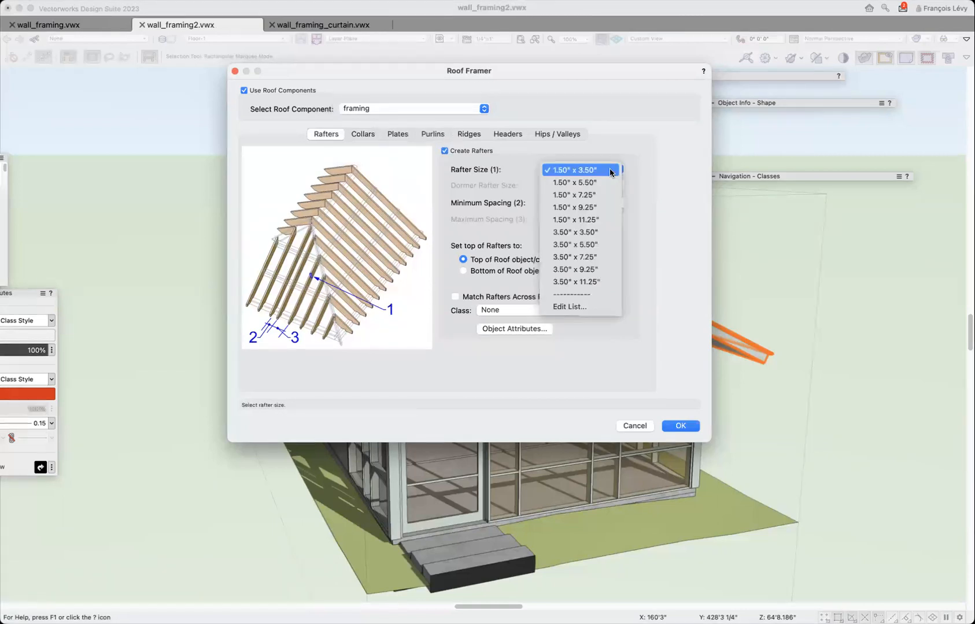
left_click(601, 196)
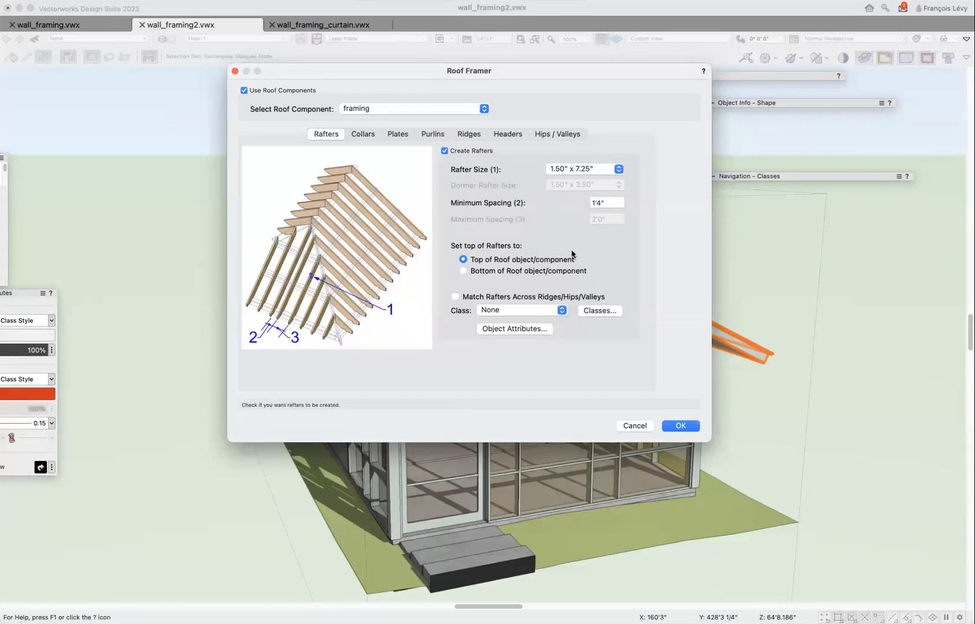
double_click(607, 202)
type("19.2")
key("Tab")
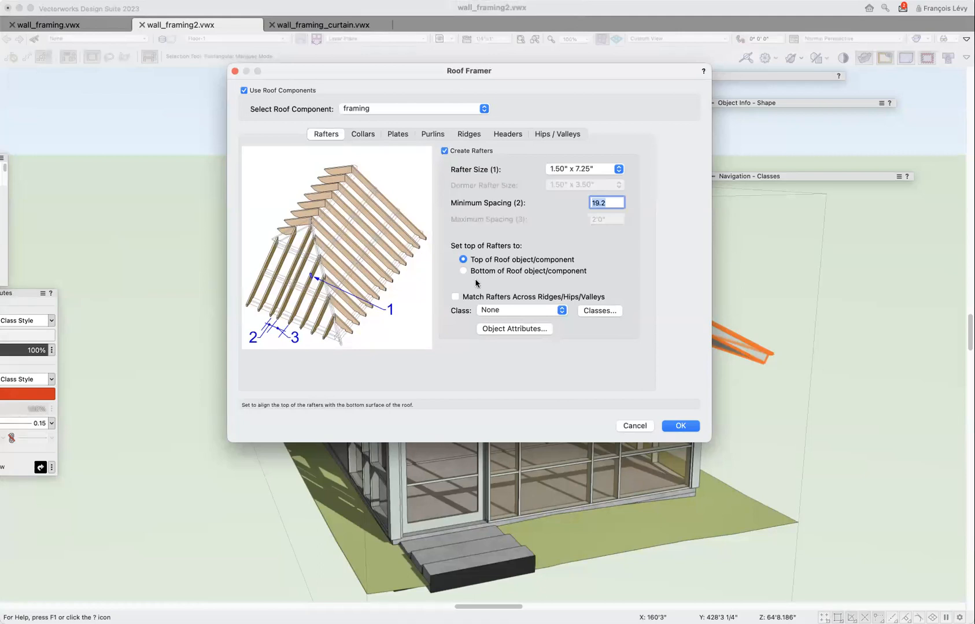
Enable matching of rafters across ridges, hips and valleys.
left_click(473, 300)
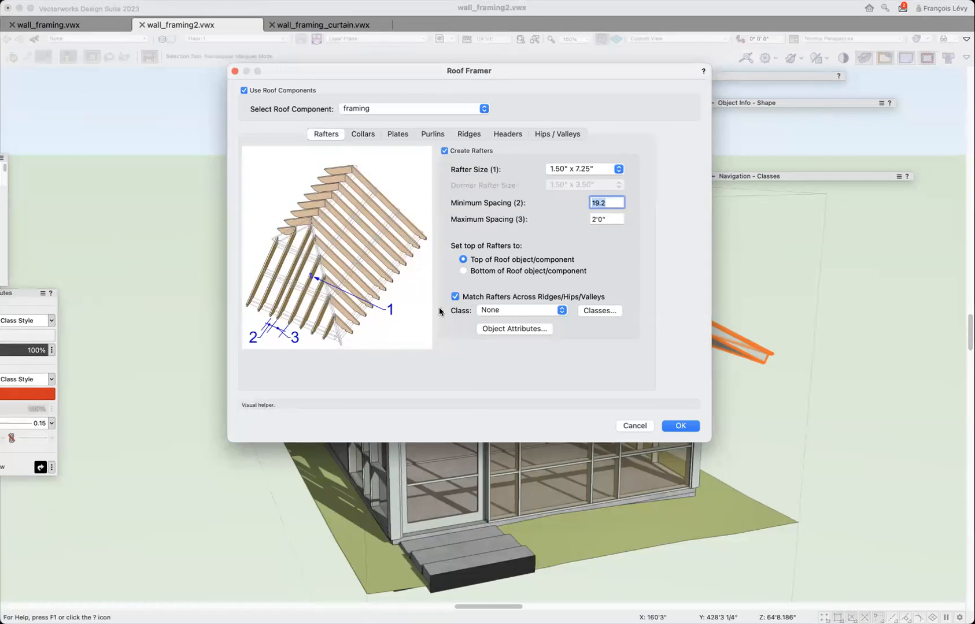
Look through the available classes for the rafters and assign them to Structural-Beam-Steel.
left_click(531, 315)
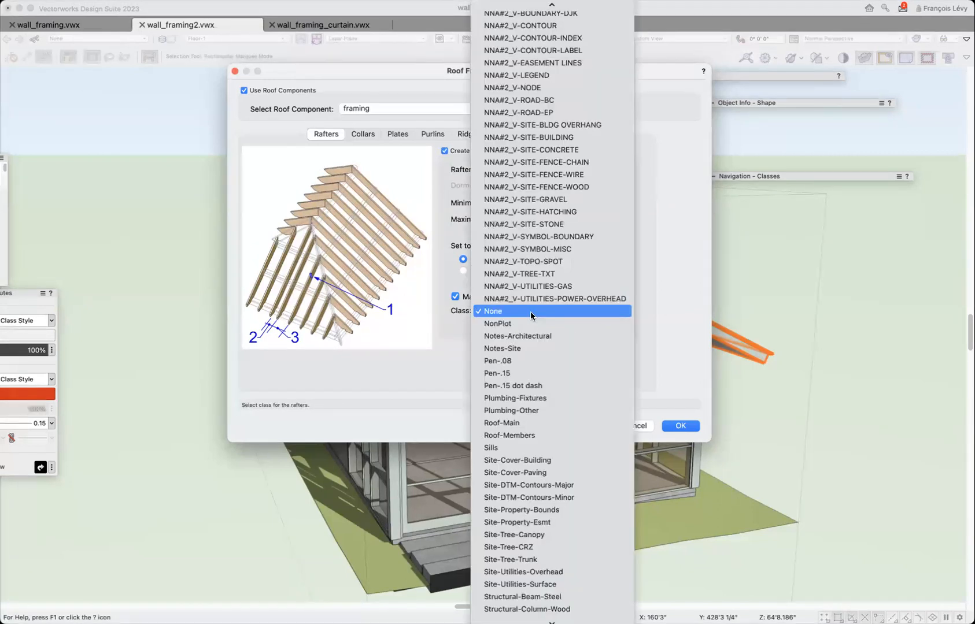
scroll(531, 316, "up", 15)
scroll(531, 315, "down", 5)
scroll(531, 315, "up", 5)
scroll(531, 316, "down", 16)
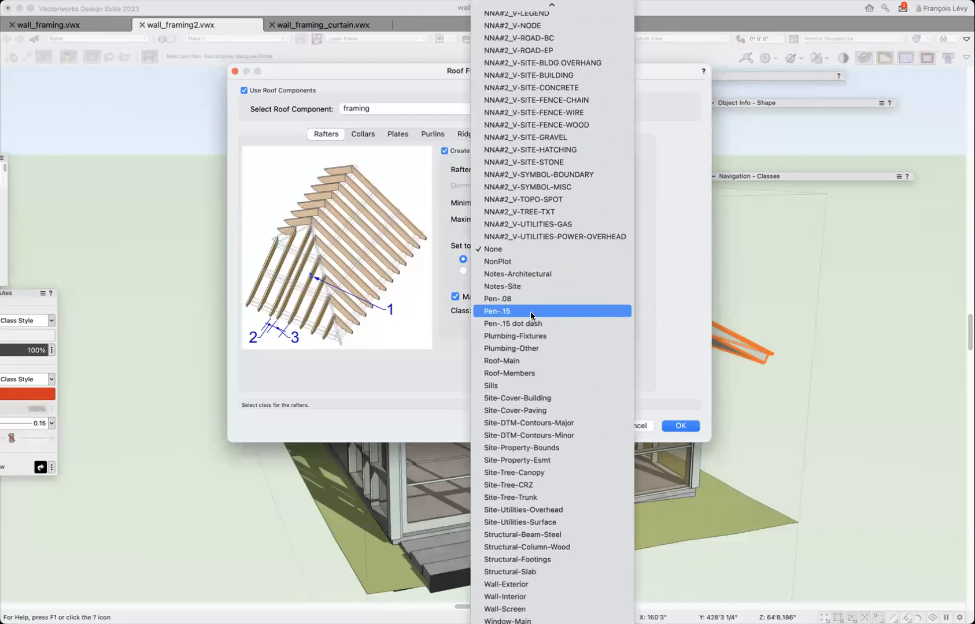
scroll(531, 316, "up", 15)
scroll(531, 316, "down", 16)
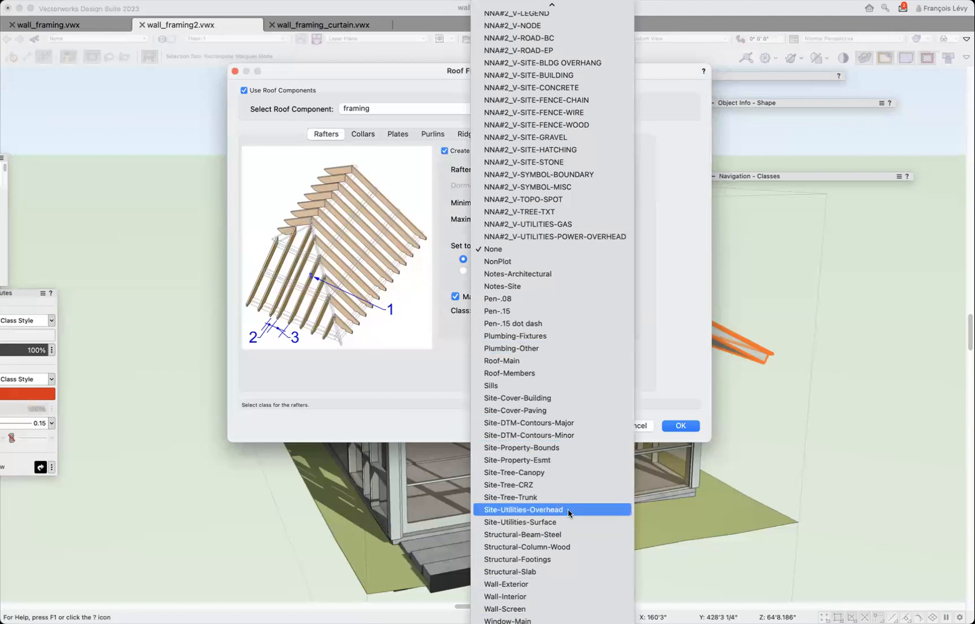
scroll(548, 90, "up", 10)
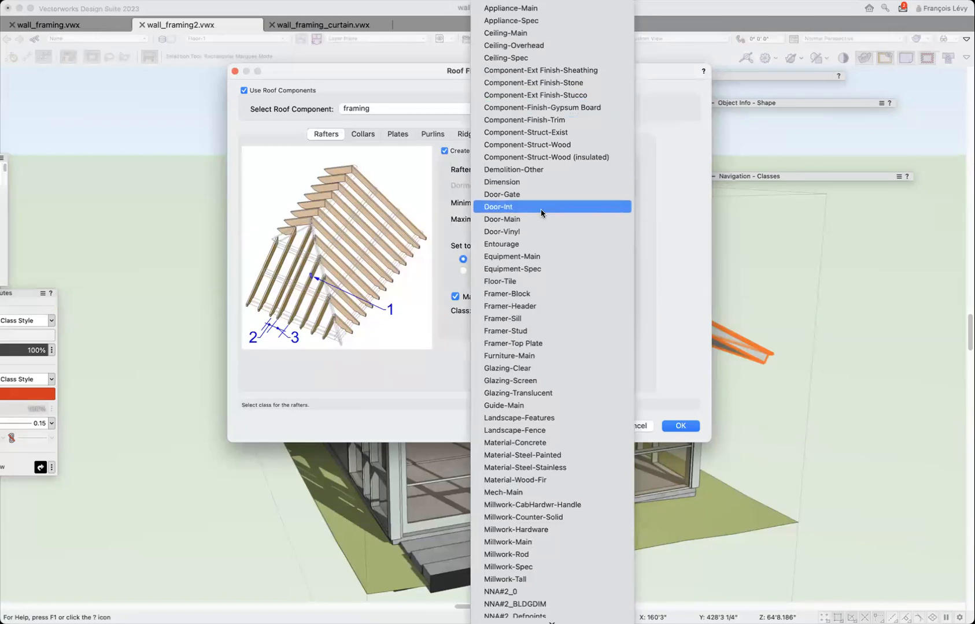
scroll(541, 209, "down", 10)
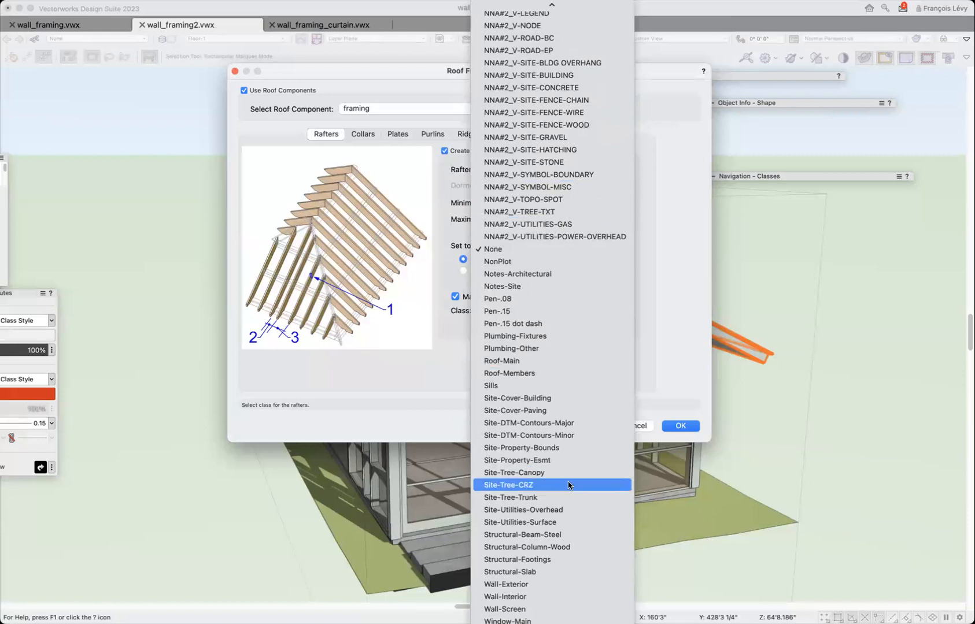
left_click(580, 535)
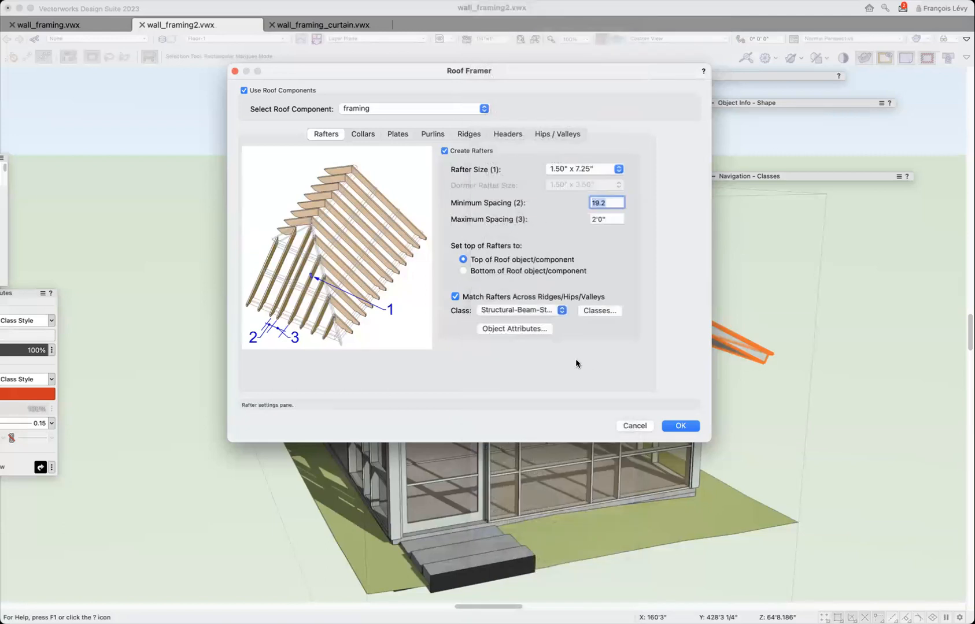
Create a new class named Structural-Framing-Roof, with its saved view visibility set to Visible.
left_click(601, 311)
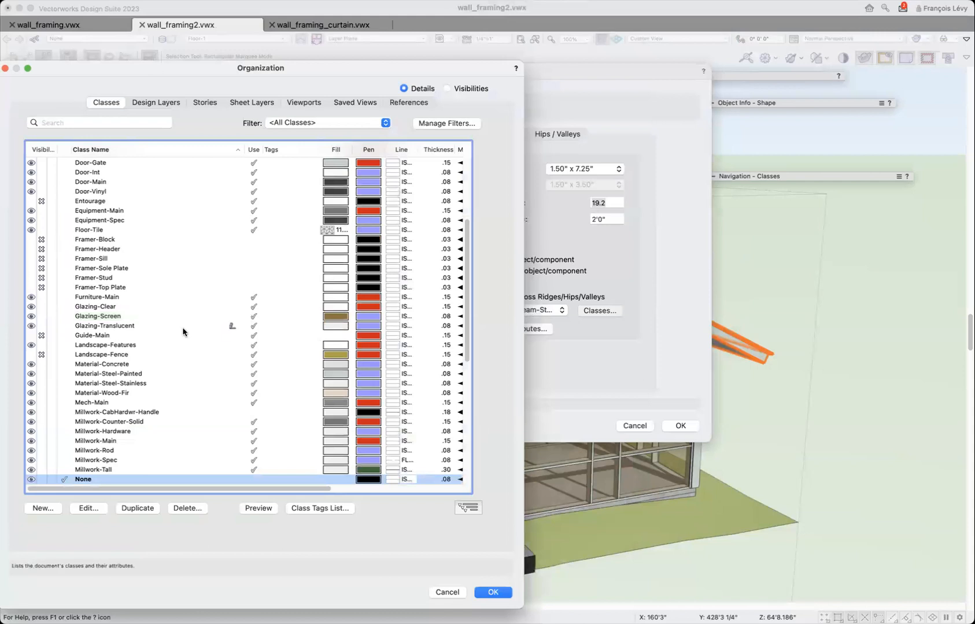
scroll(182, 332, "down", 10)
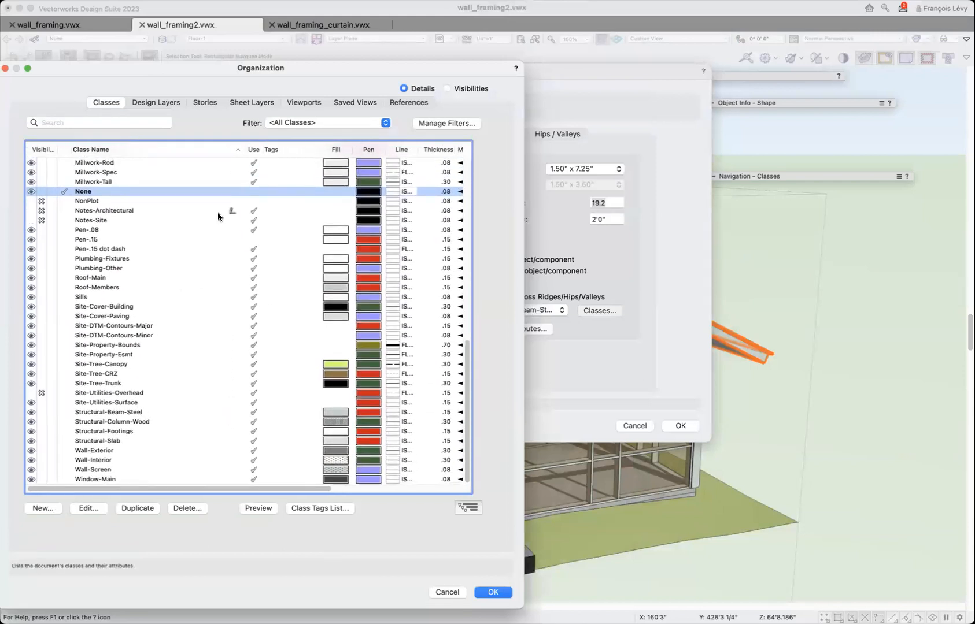
left_click(44, 508)
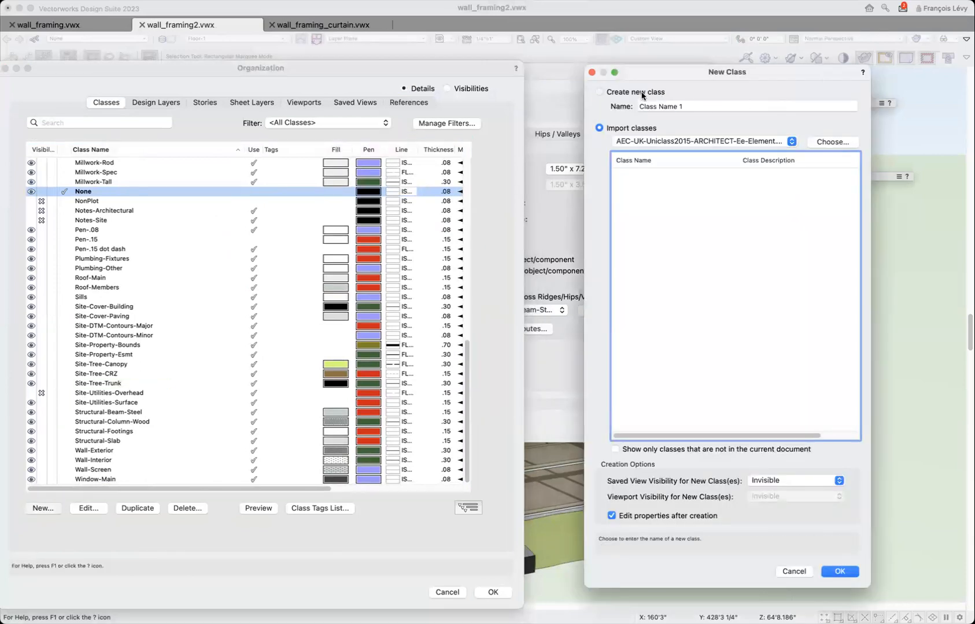
left_click(618, 92)
type("Structural-Framing-Roof")
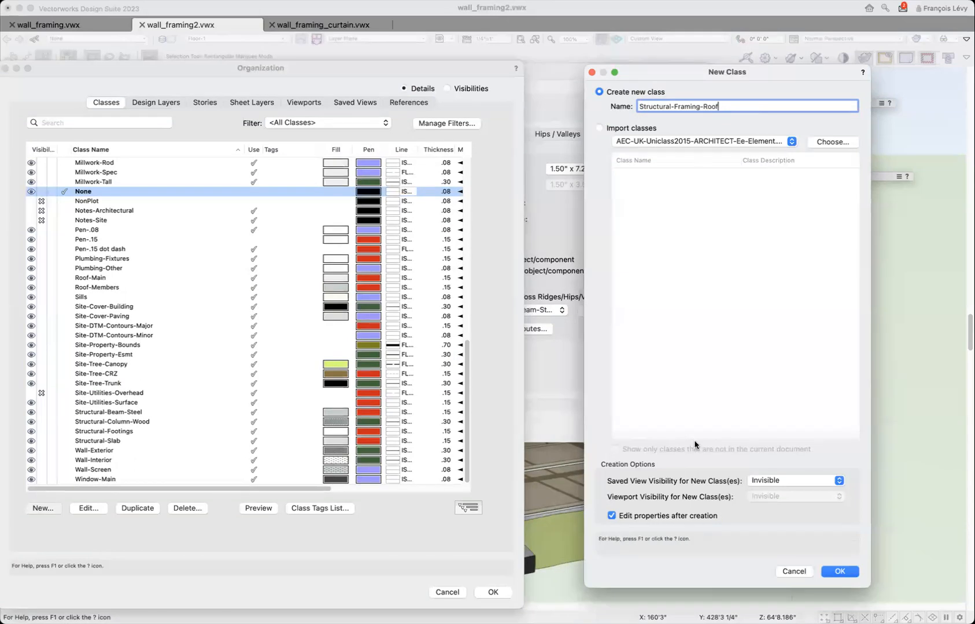
left_click(772, 481)
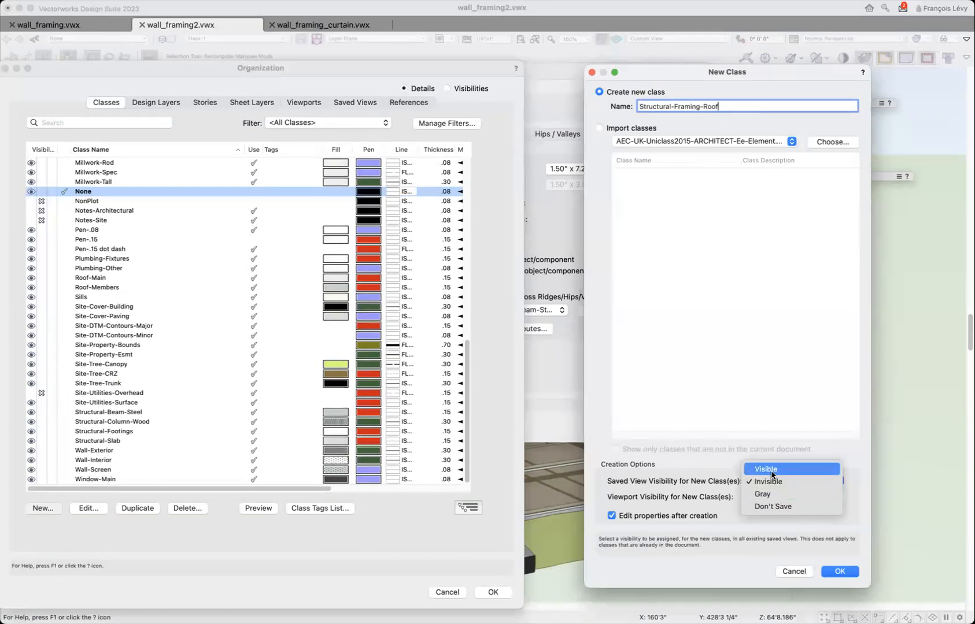
left_click(772, 470)
left_click(839, 572)
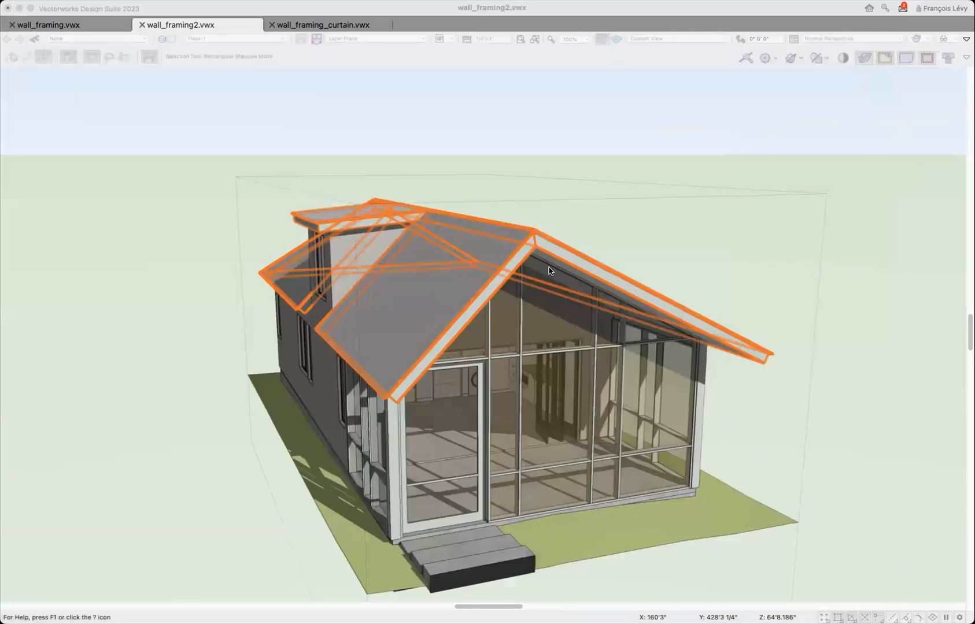
Set the Structural-Framing-Roof class to use its attributes at creation, with a tan solid fill and a red pen of 0.15 thickness.
left_click(339, 122)
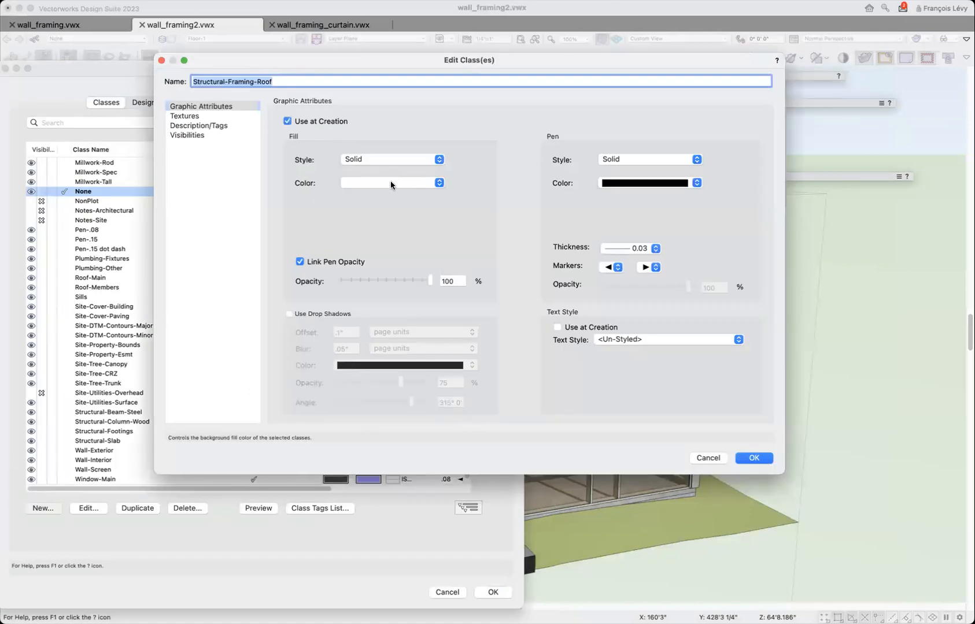
left_click(389, 182)
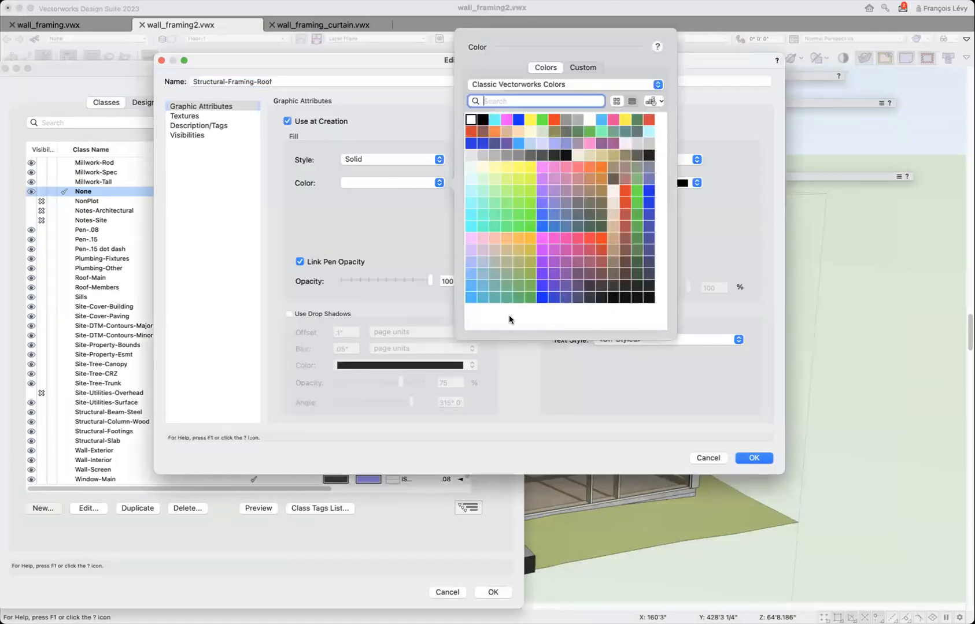
left_click(611, 211)
left_click(650, 183)
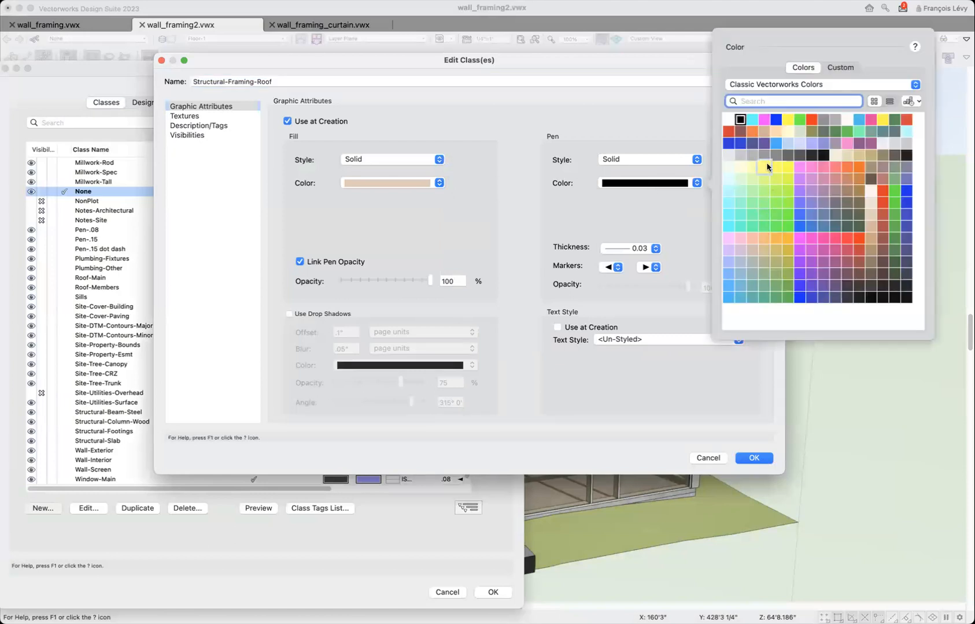
left_click(728, 133)
left_click(636, 248)
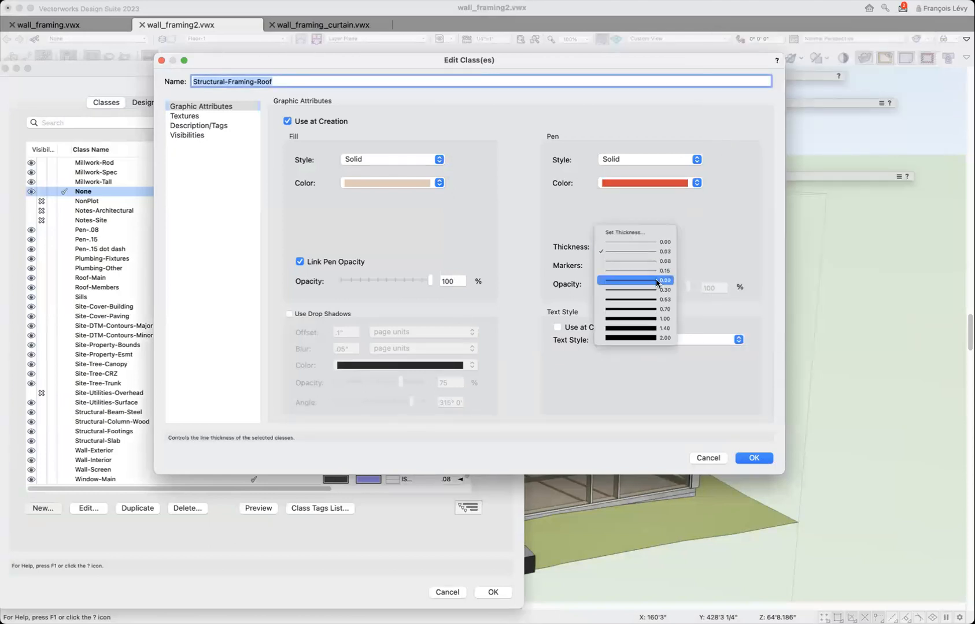
left_click(657, 271)
left_click(752, 458)
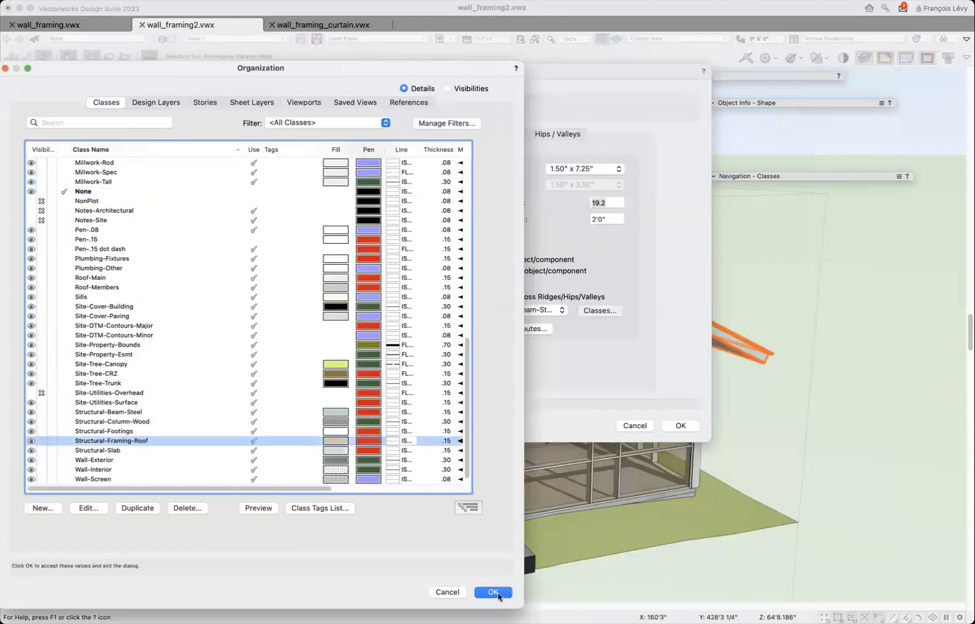
left_click(499, 596)
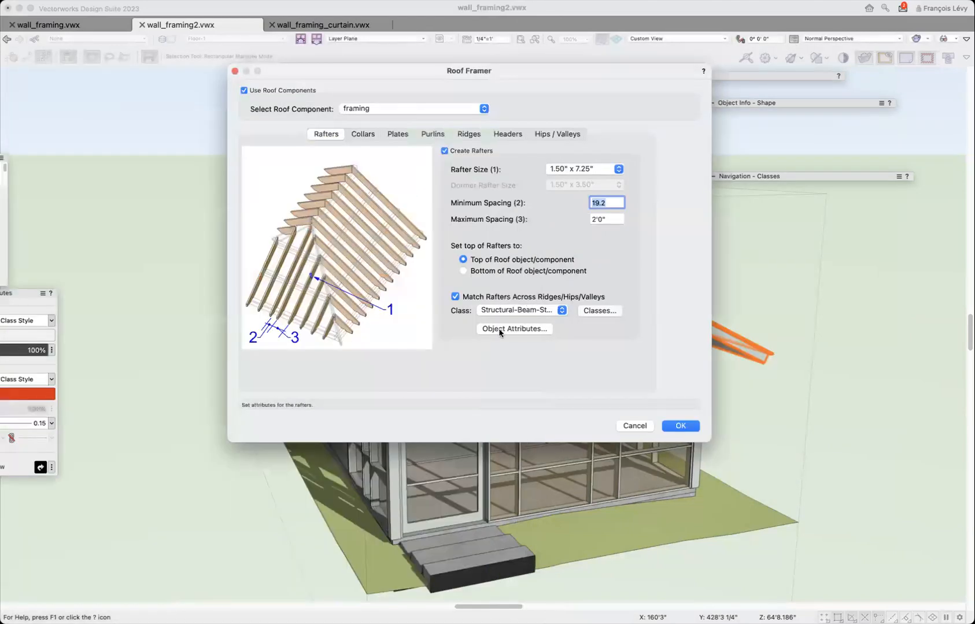
Assign the rafters to the Structural-Framing-Roof class and set their line thickness to Class Thickness.
left_click(528, 312)
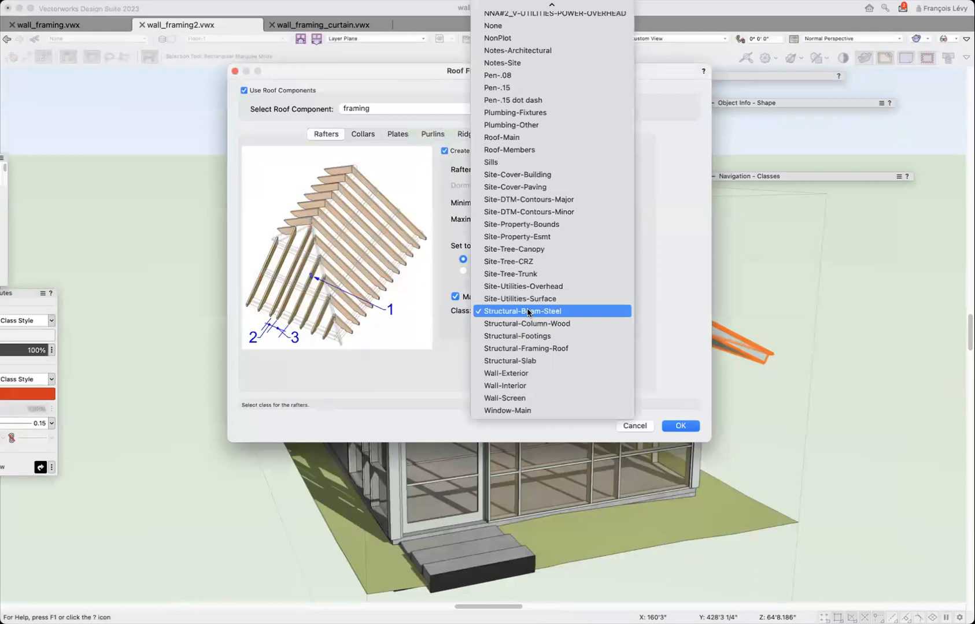
left_click(528, 348)
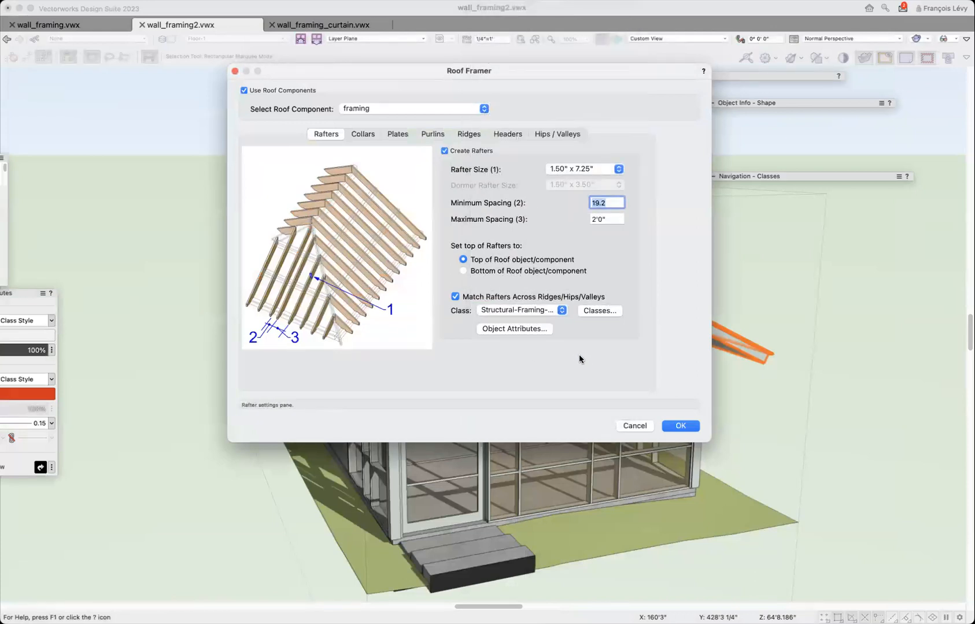
left_click(545, 330)
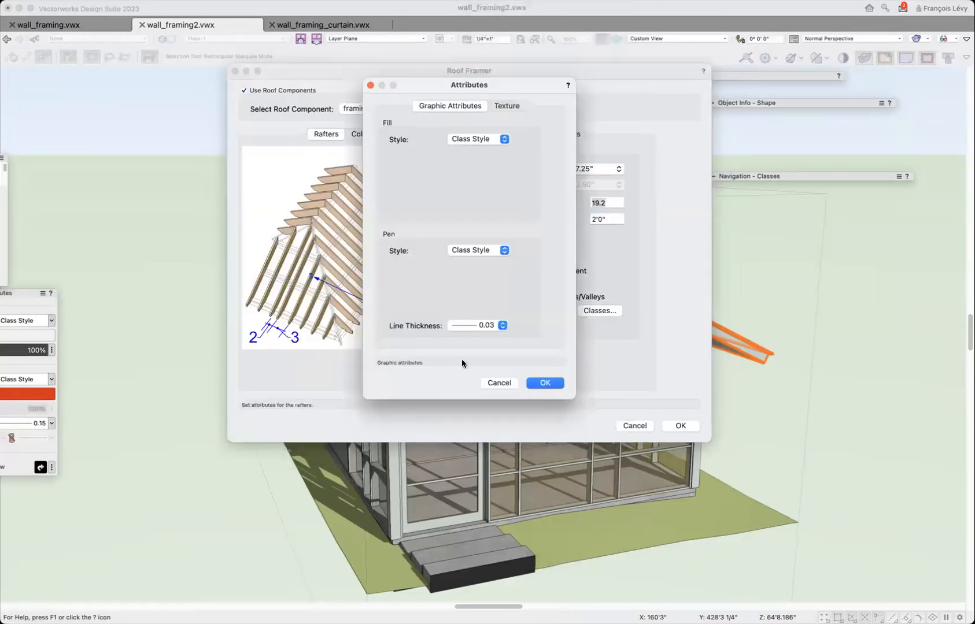
left_click(493, 319)
left_click(479, 307)
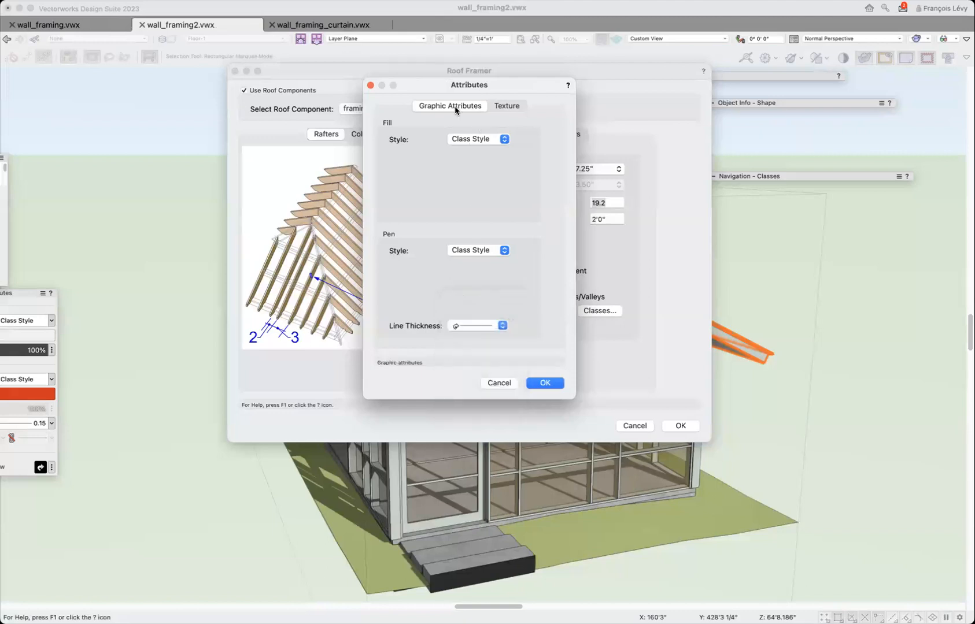
left_click(504, 105)
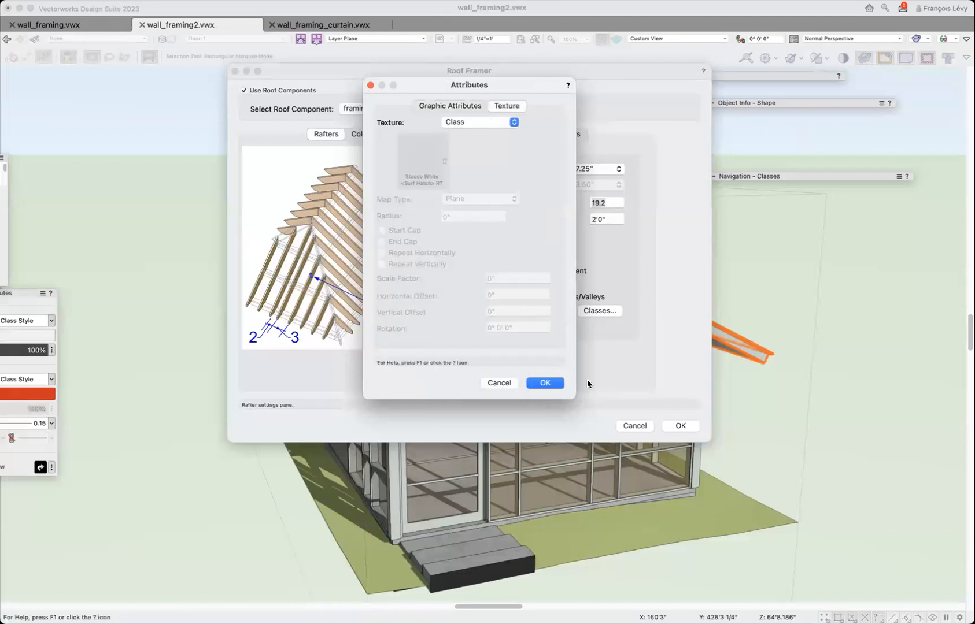
left_click(543, 383)
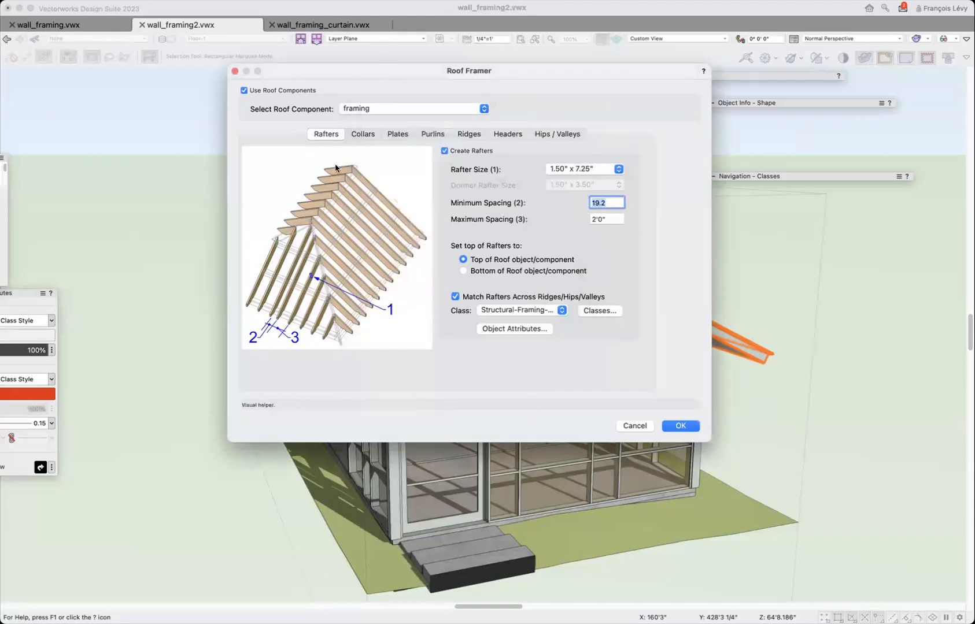
Review the collar, plate and purlin settings, and enable ridge creation with a ridge size of 1.50" x 9.25".
left_click(362, 135)
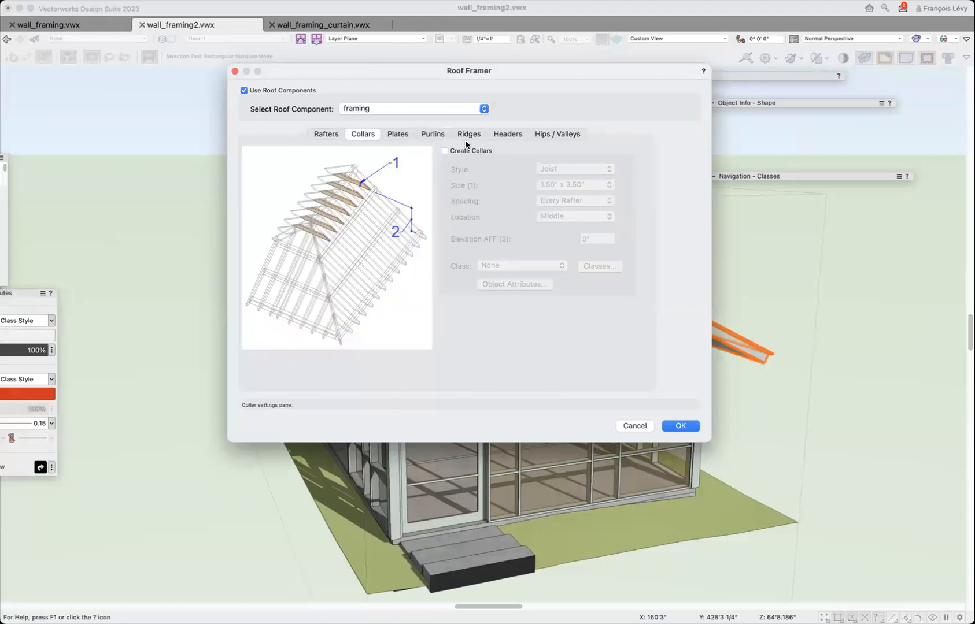
left_click(400, 134)
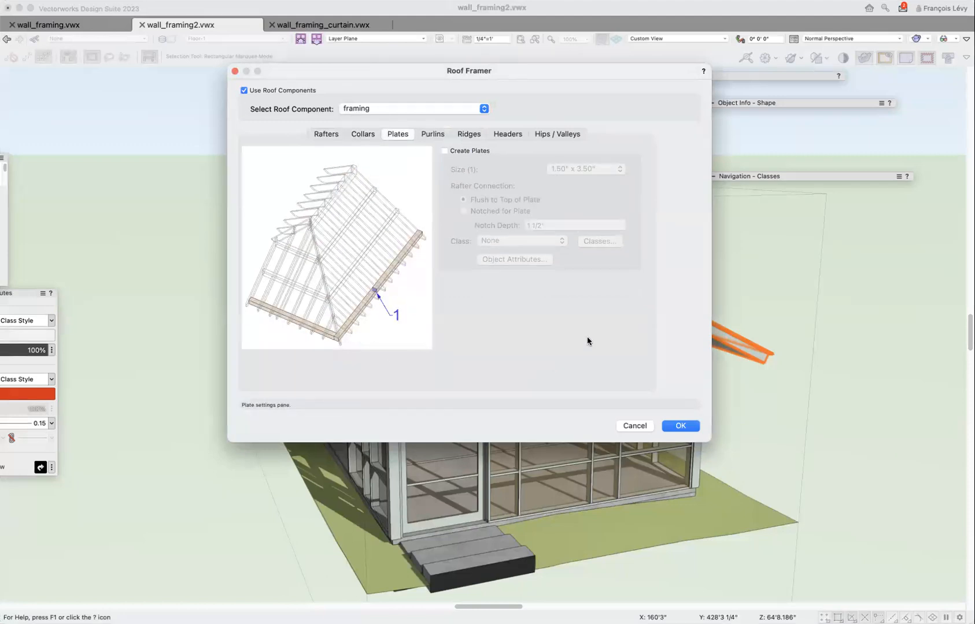
left_click(433, 133)
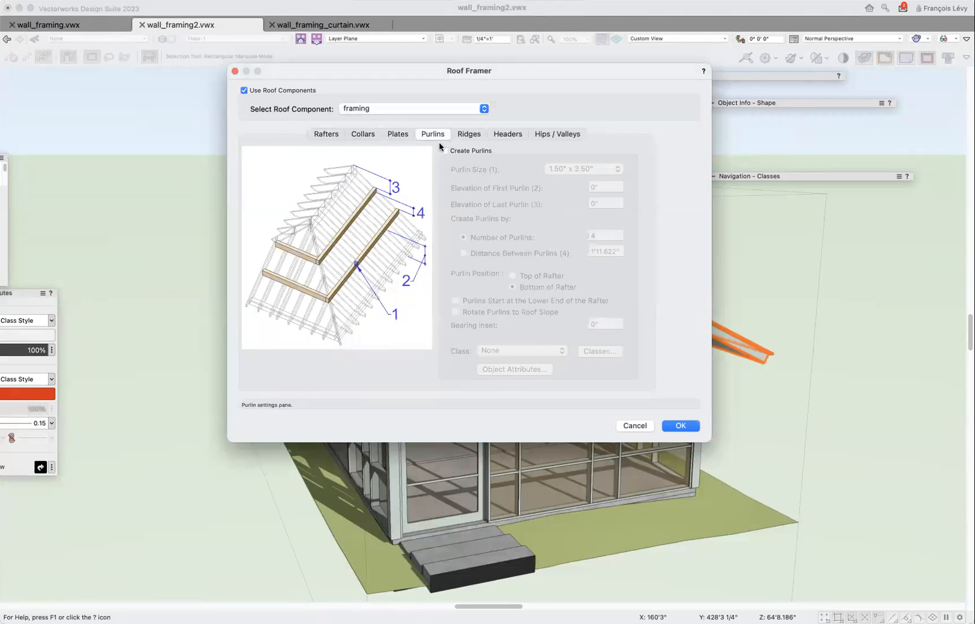
left_click(475, 137)
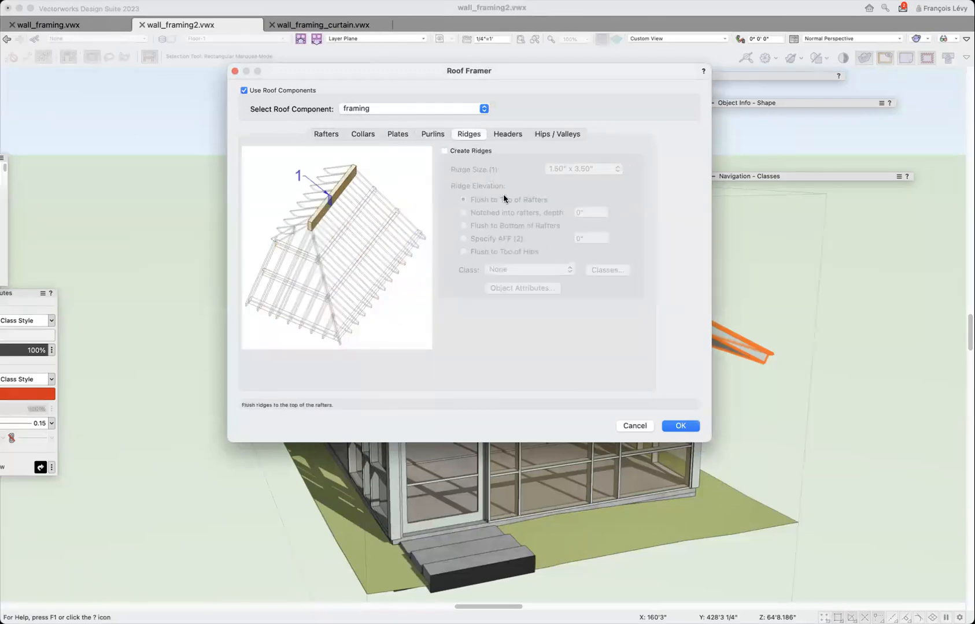
left_click(485, 152)
left_click(597, 169)
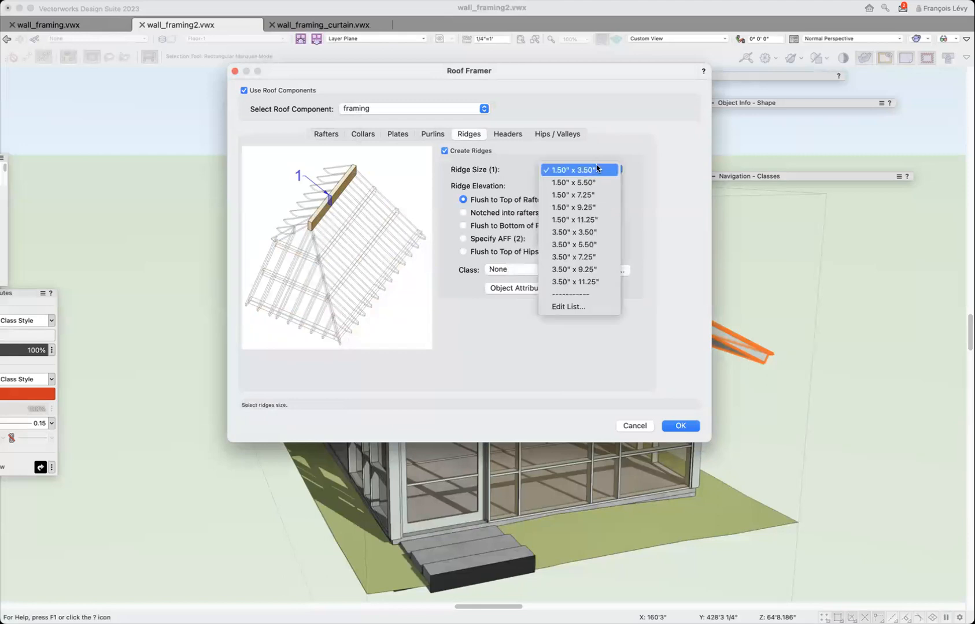
left_click(597, 207)
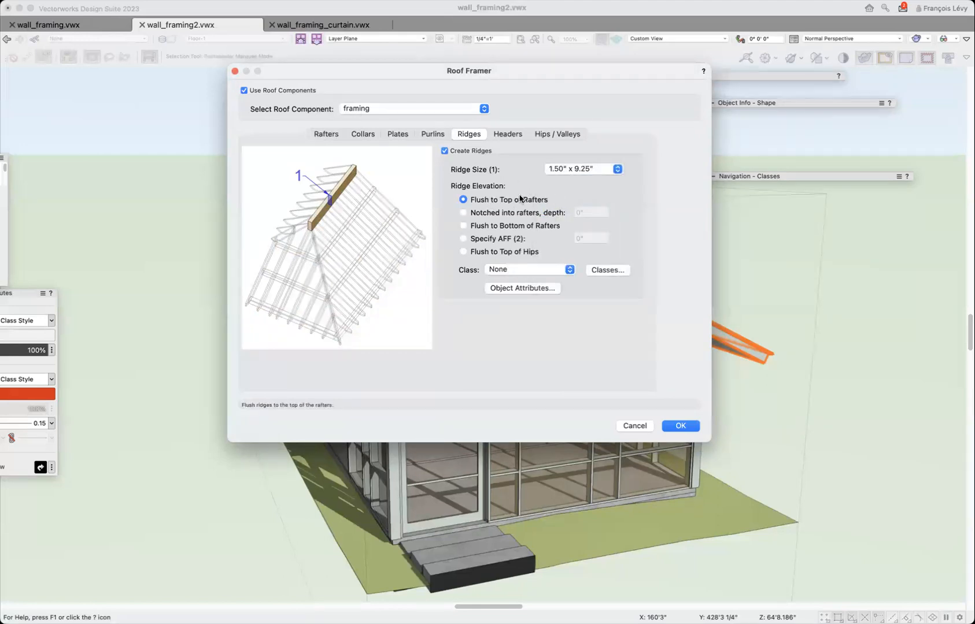
Assign the ridges to the Structural-Framing-Roof class and set their line thickness to Class Thickness.
left_click(522, 270)
scroll(521, 271, "down", 1)
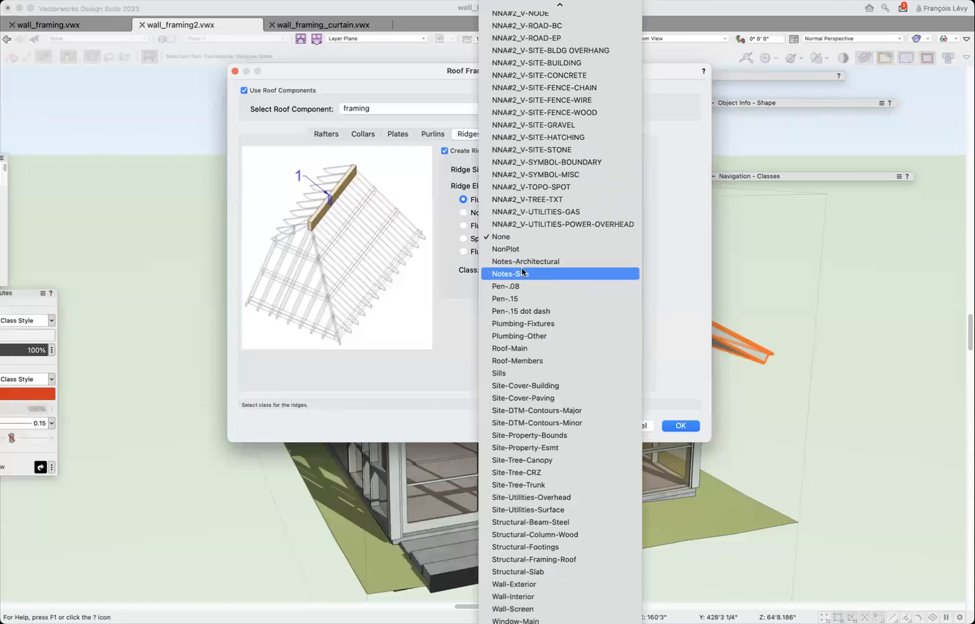
left_click(550, 561)
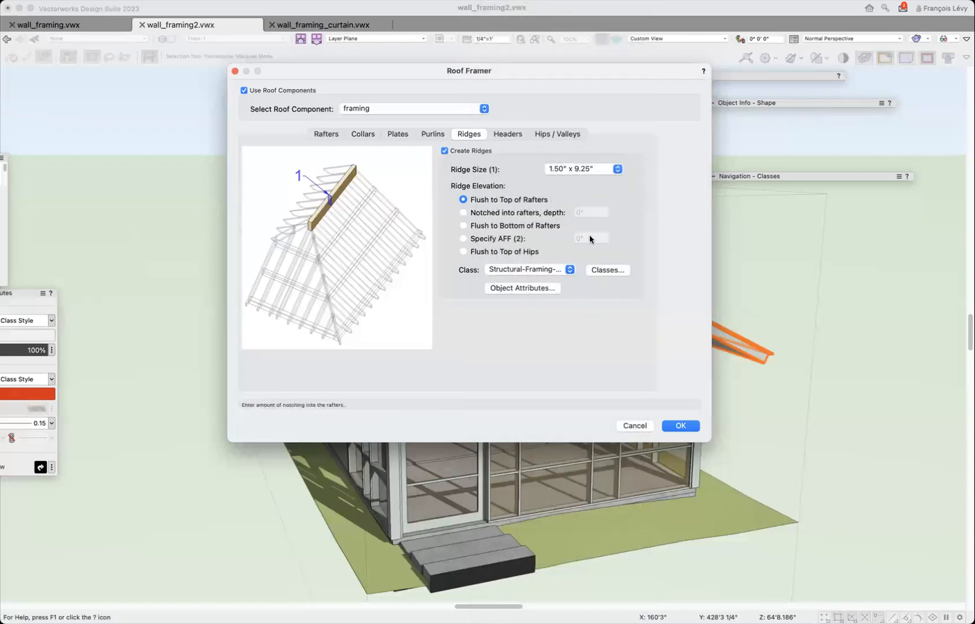
left_click(552, 288)
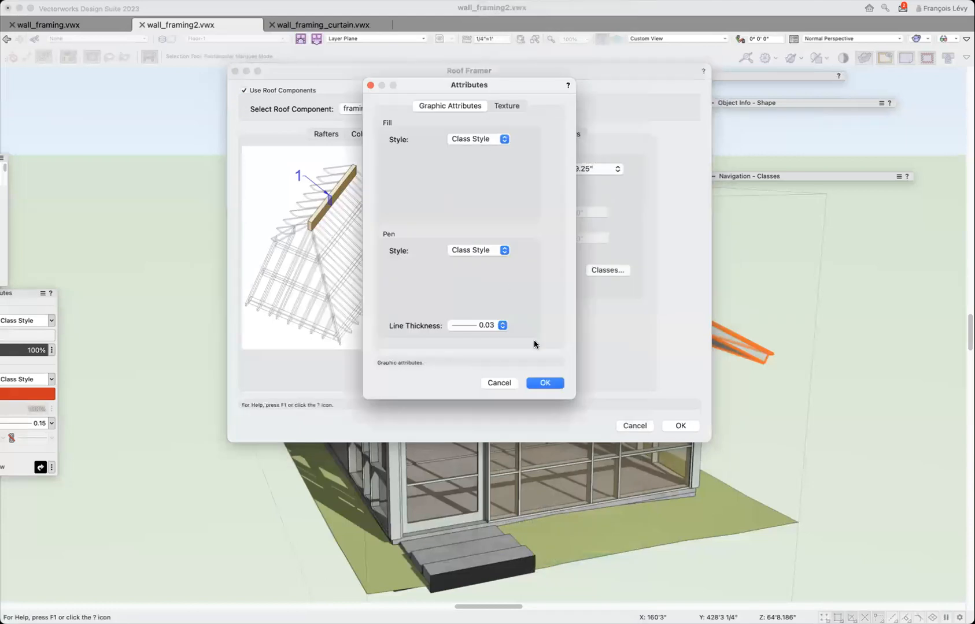
left_click(480, 323)
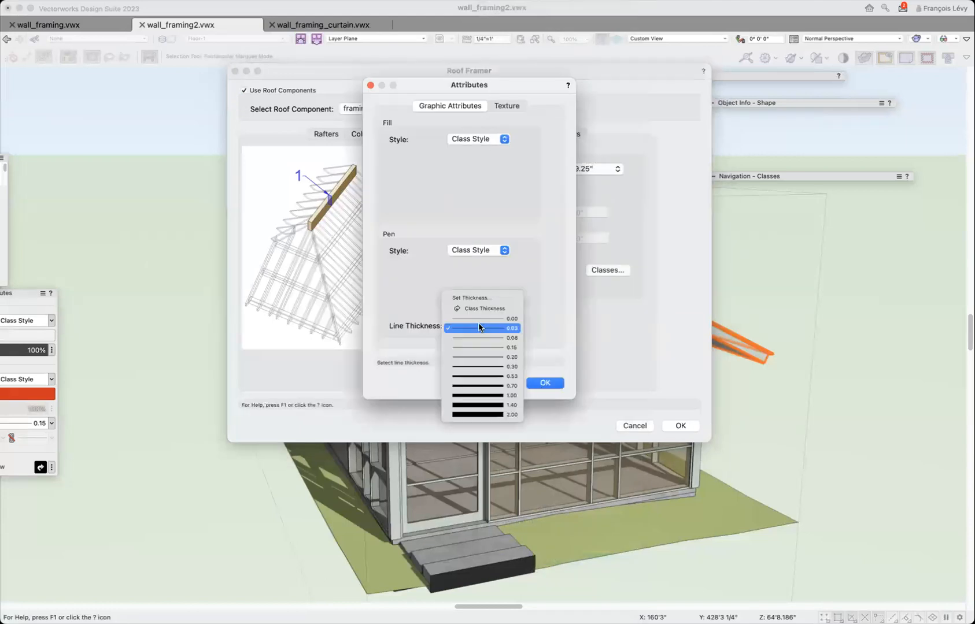
left_click(478, 310)
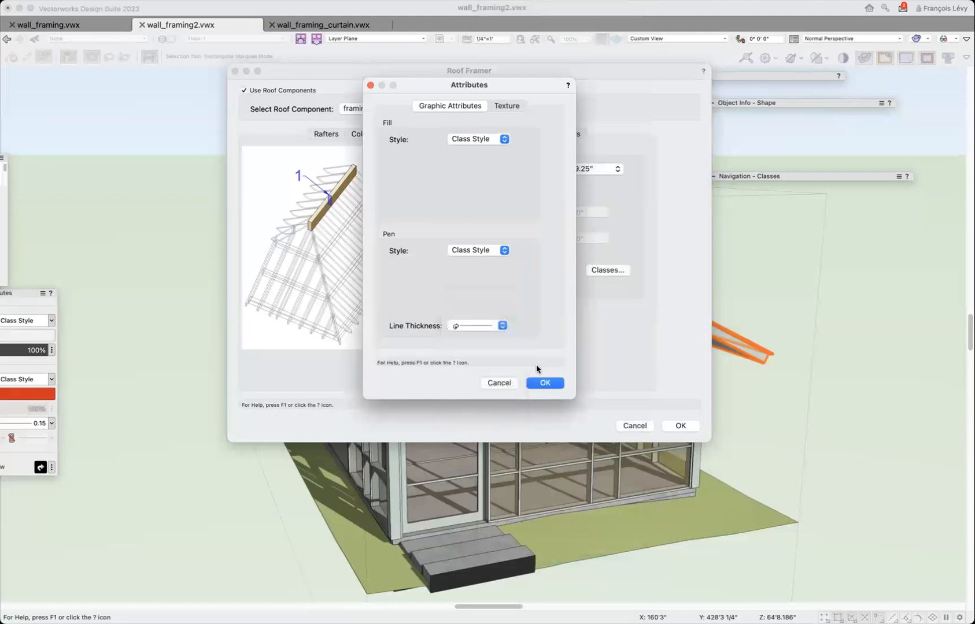
left_click(545, 384)
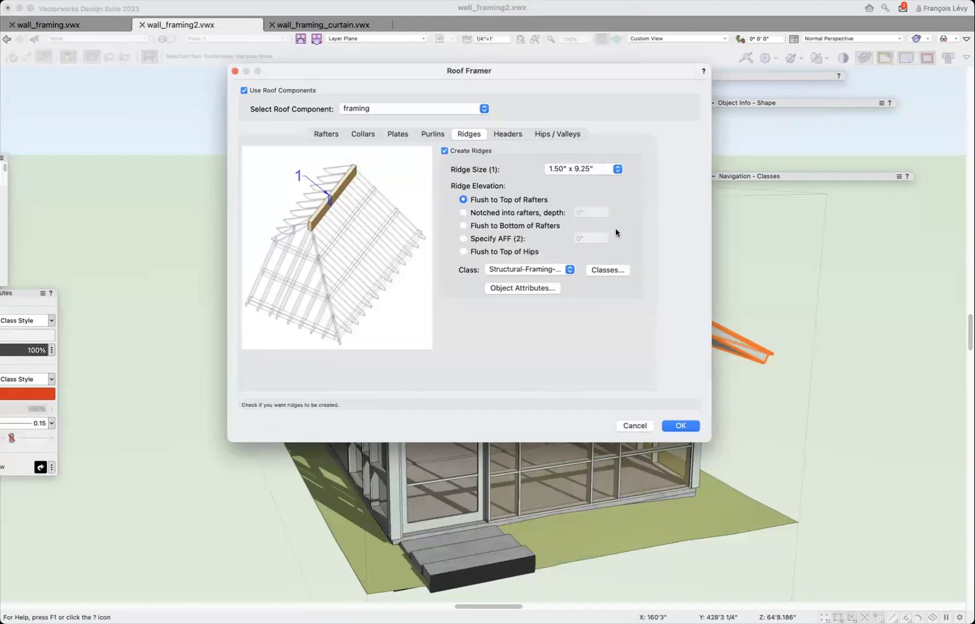
Enable hip and valley creation with a size of 1.50" x 7.25", aligned to the top of the roof object/component.
left_click(506, 134)
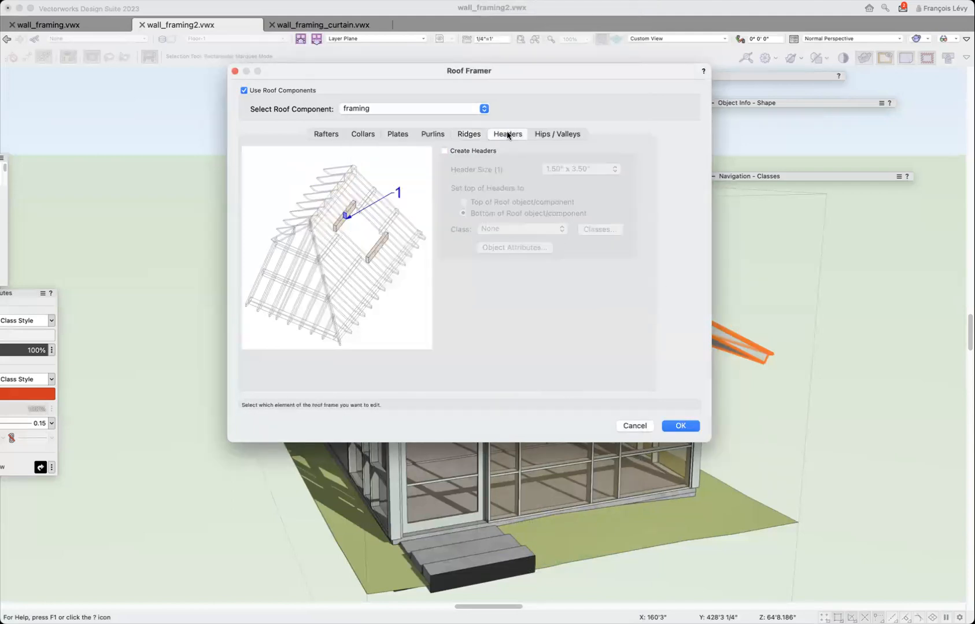
left_click(547, 134)
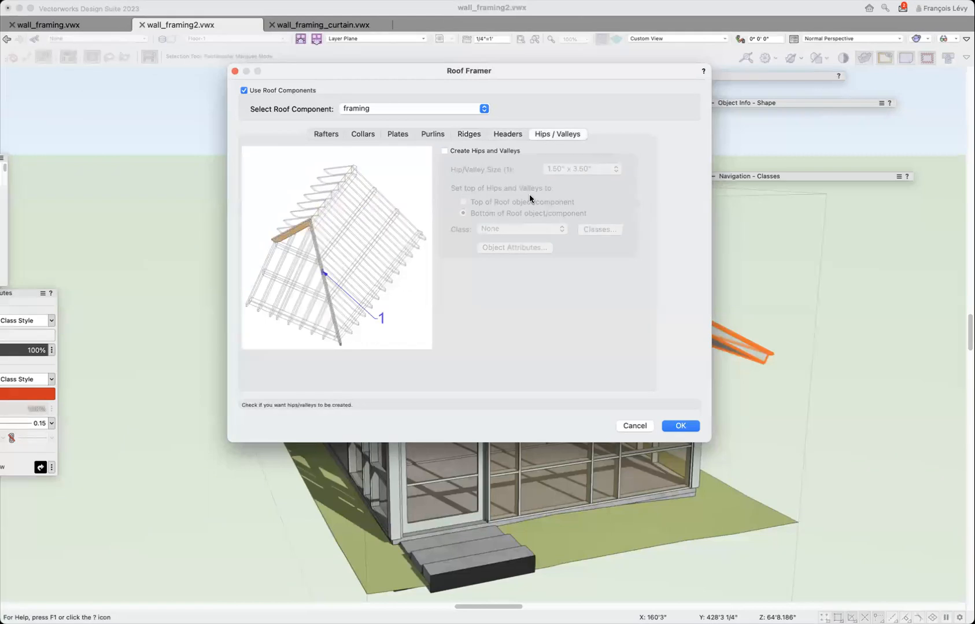
left_click(495, 151)
left_click(584, 169)
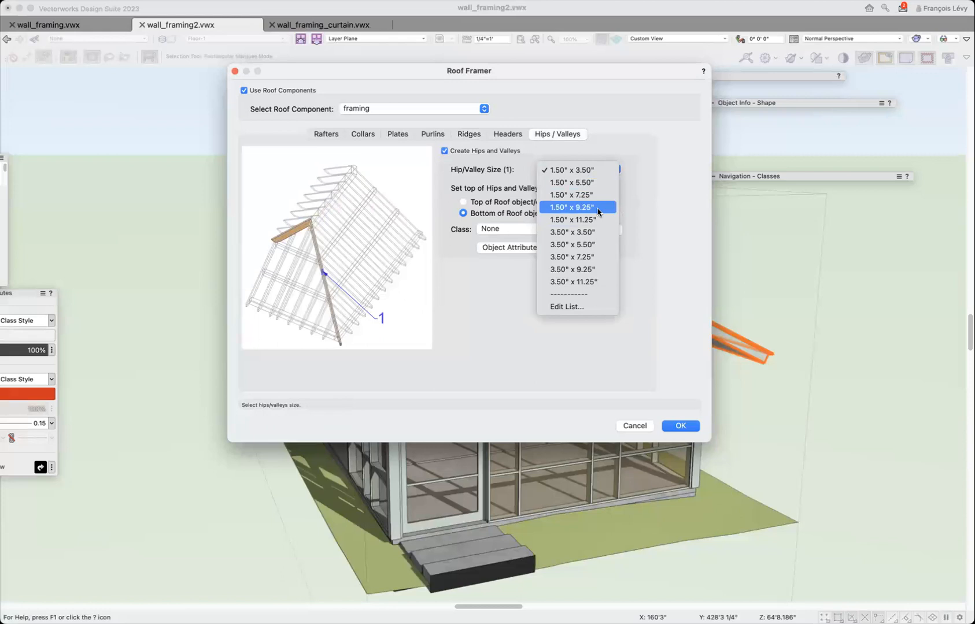
left_click(593, 197)
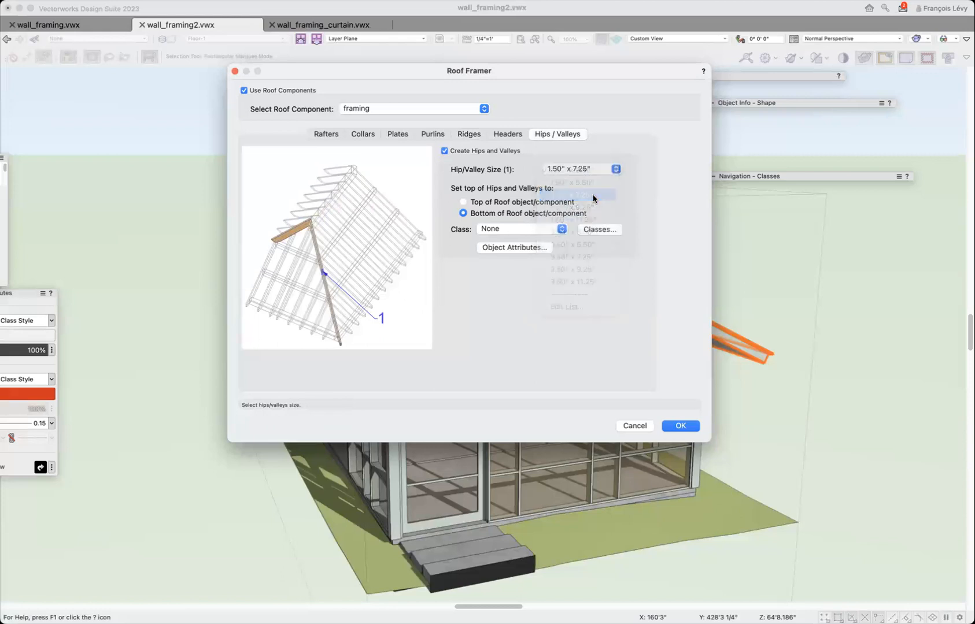
left_click(505, 203)
Assign the hips and valleys to the Structural-Framing-Roof class with Class Thickness lines, and generate the roof framing.
left_click(510, 231)
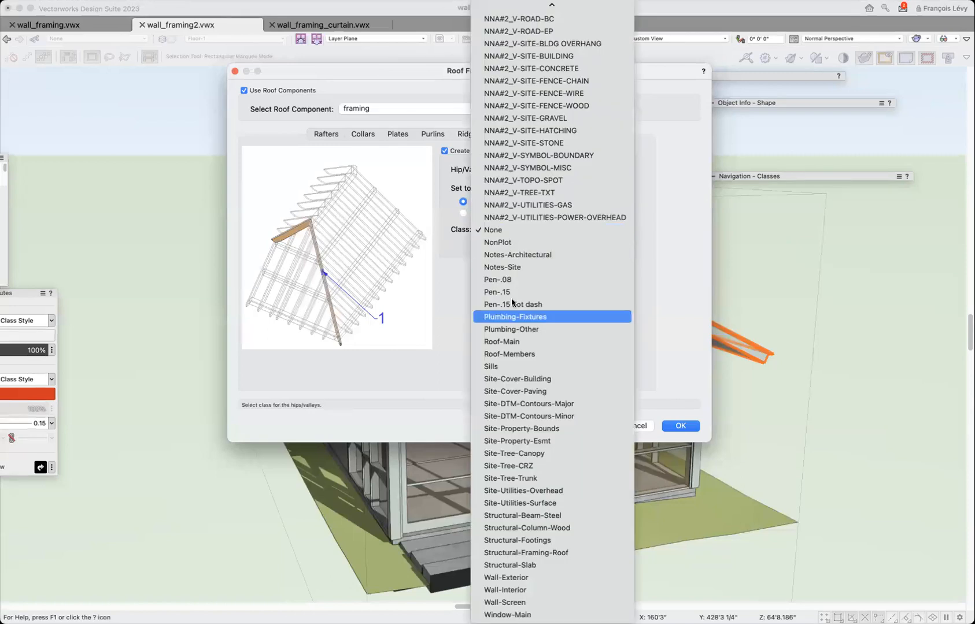
left_click(545, 553)
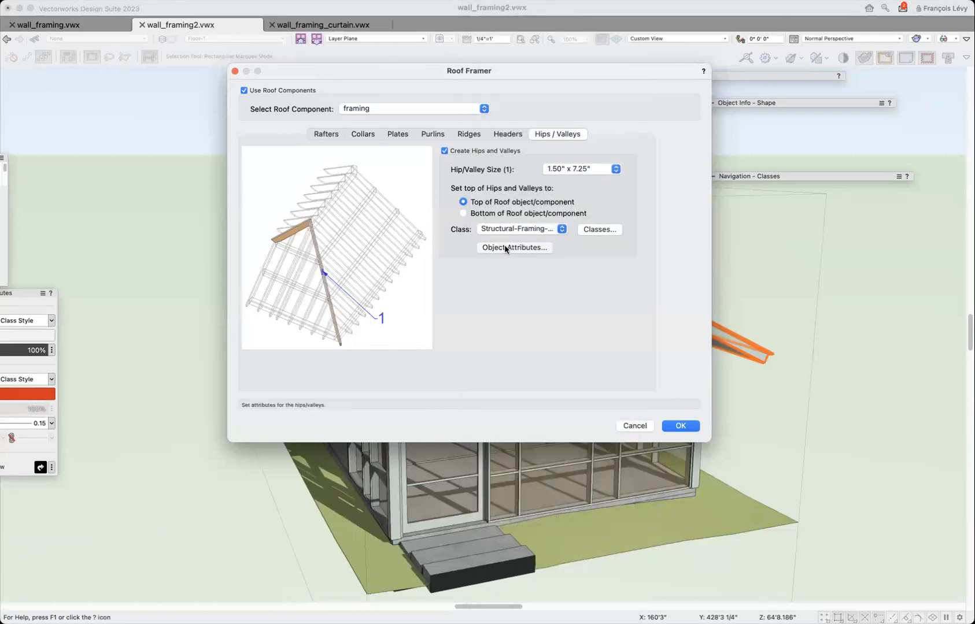
left_click(505, 245)
left_click(479, 333)
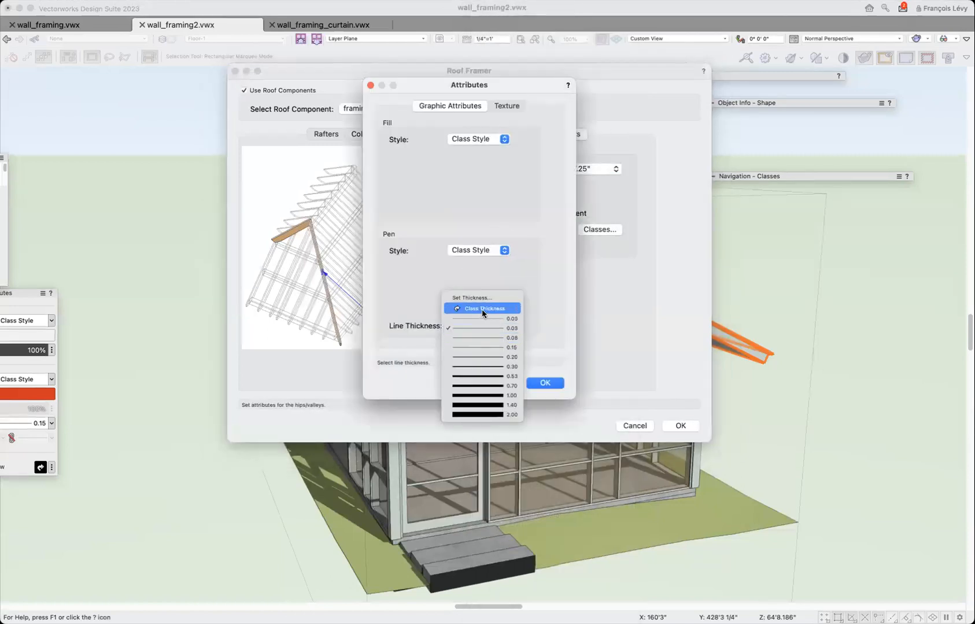
left_click(481, 309)
left_click(551, 382)
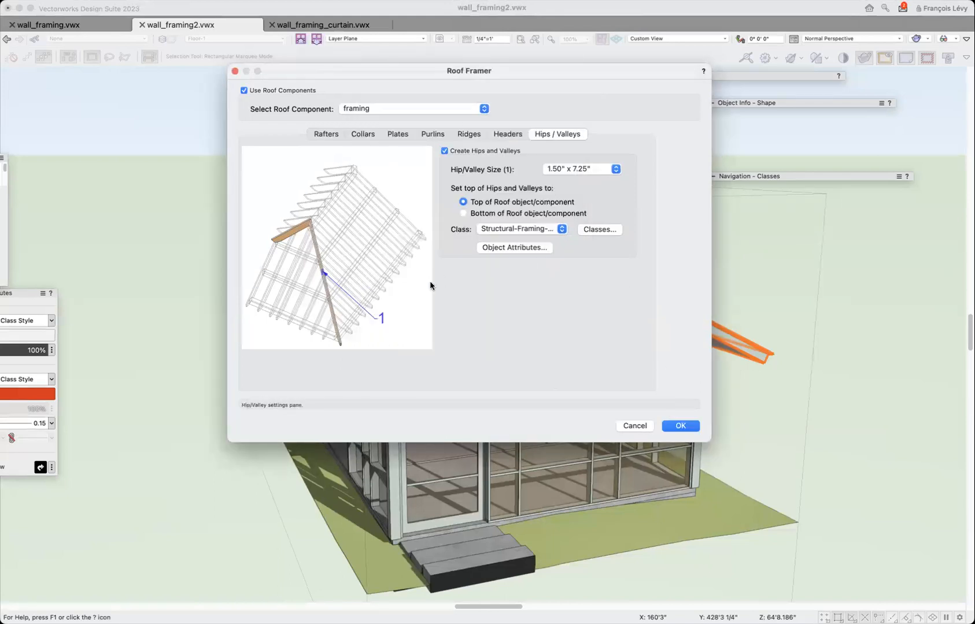
left_click(681, 427)
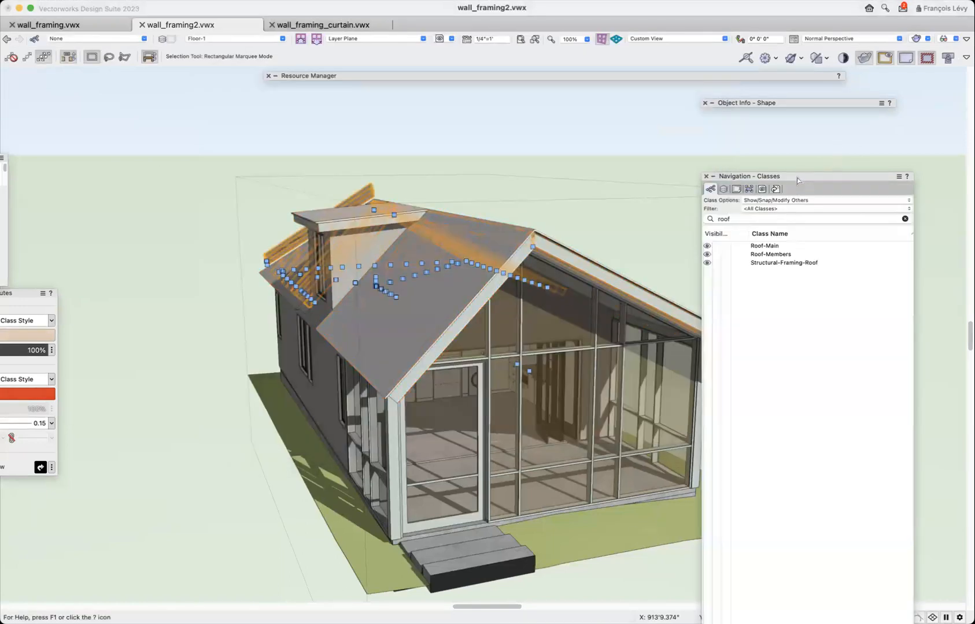
Group the generated roof framing members and open the group for editing.
mouse_move(786, 107)
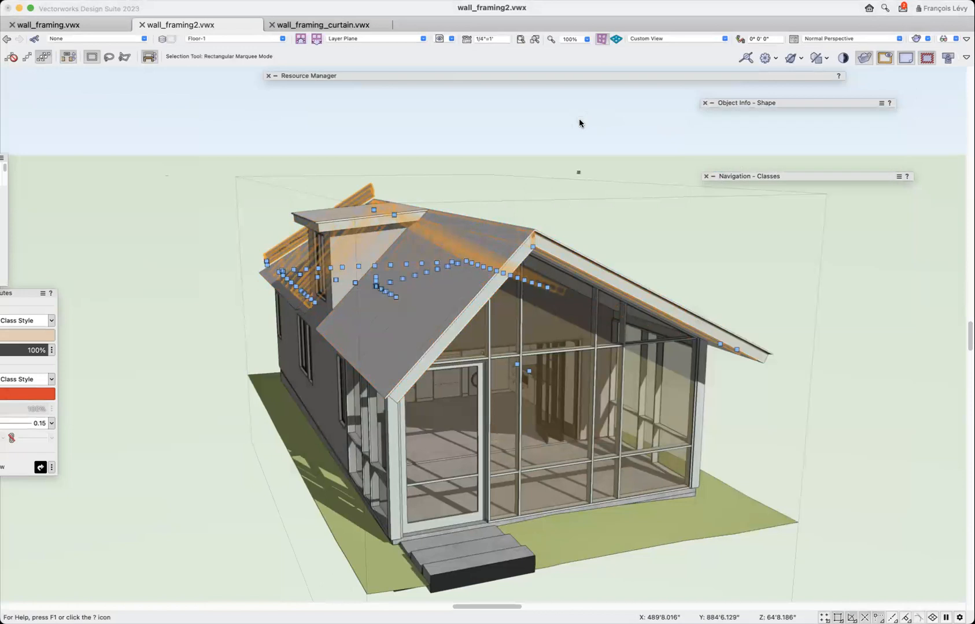
key("super+g")
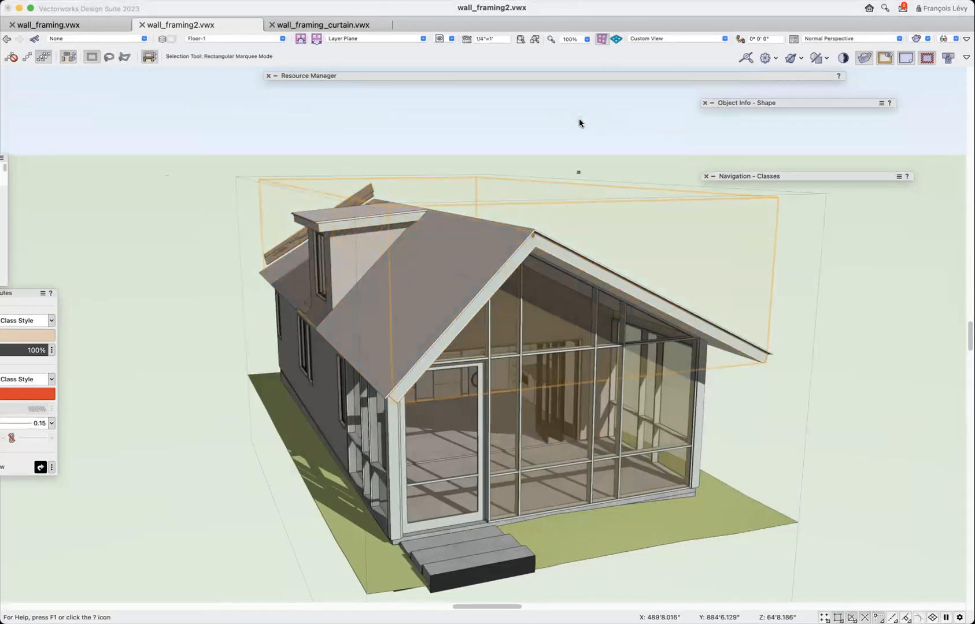
key("super+bracketleft")
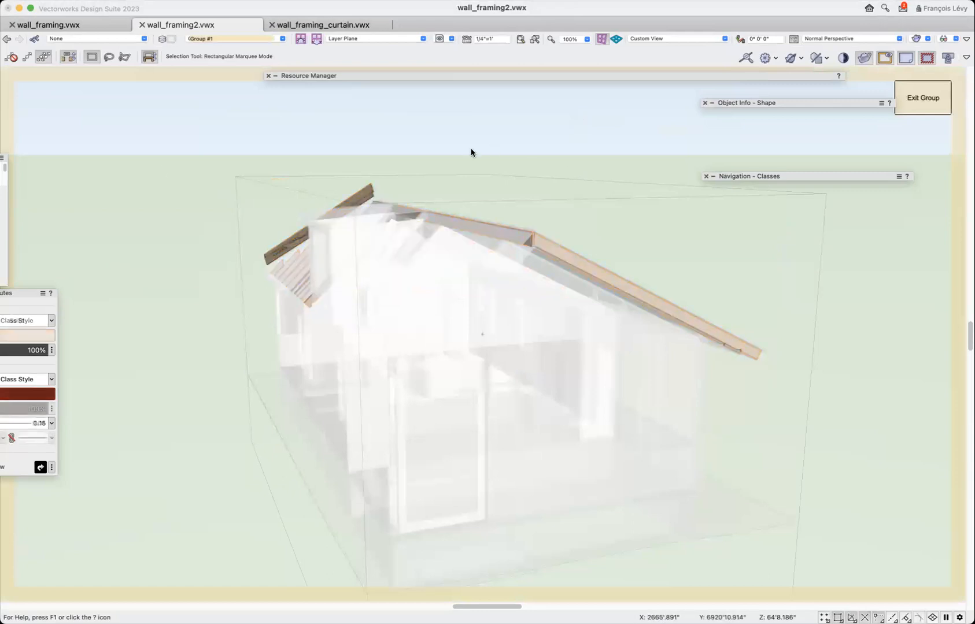
Examine the generated framing from several sides, including the properties and bearing notch of the last full-length rafter beside the gap.
left_click(9, 20)
left_click_drag(399, 220, 344, 239)
left_click(884, 59)
left_click_drag(446, 274, 617, 327)
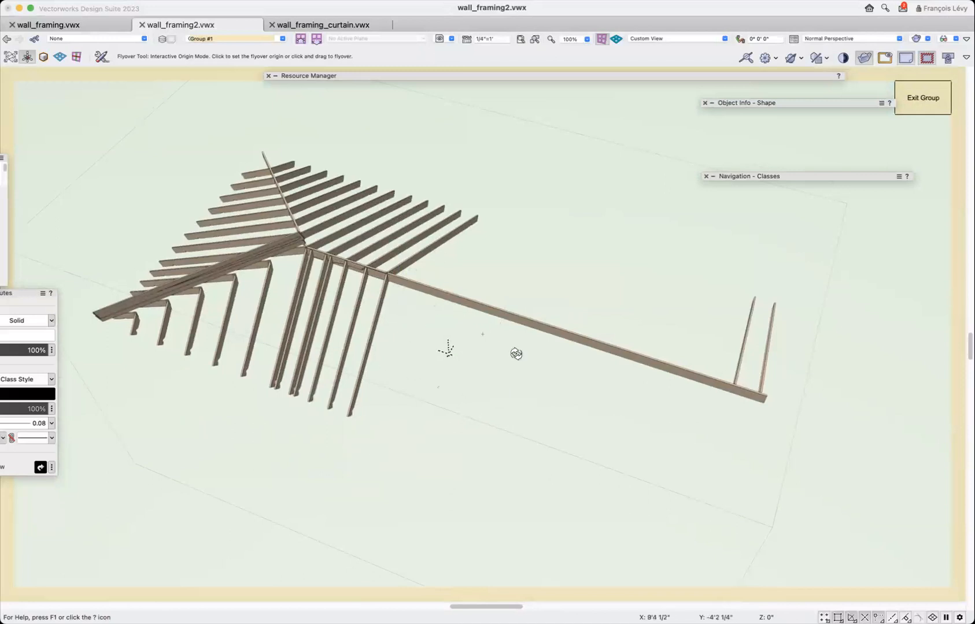
left_click_drag(483, 390, 260, 327)
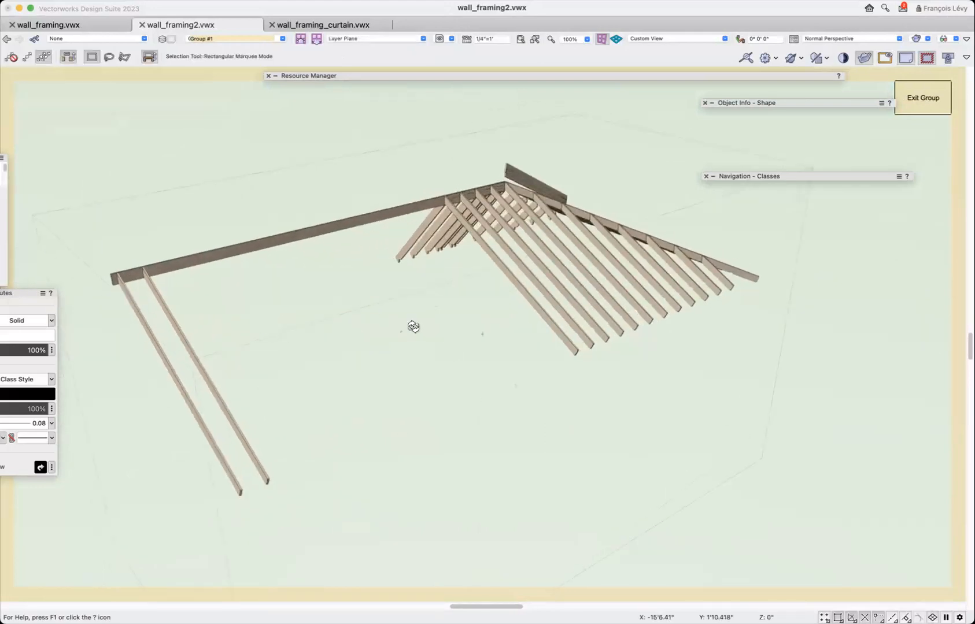
left_click(511, 283)
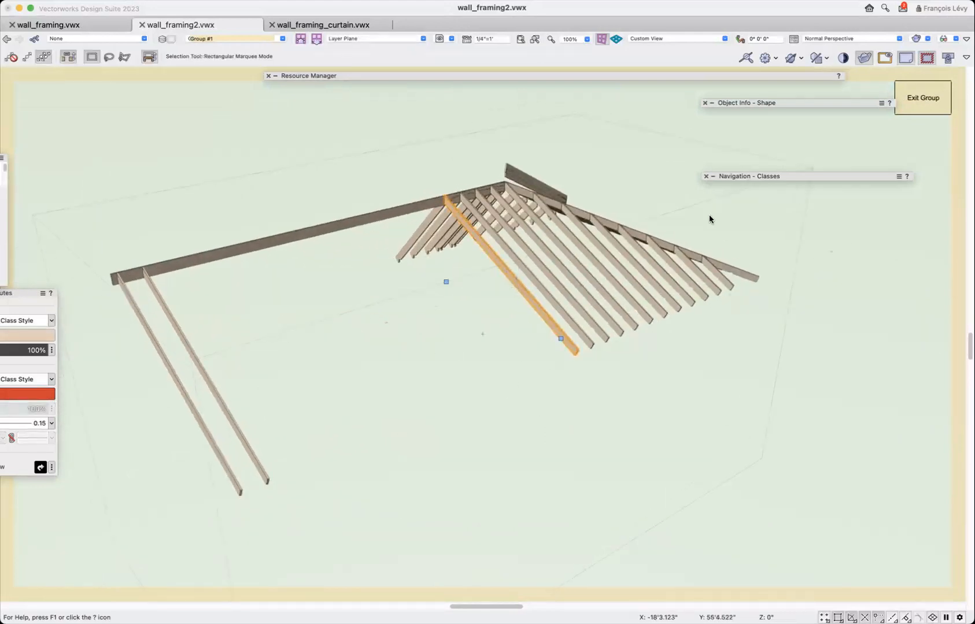
mouse_move(756, 103)
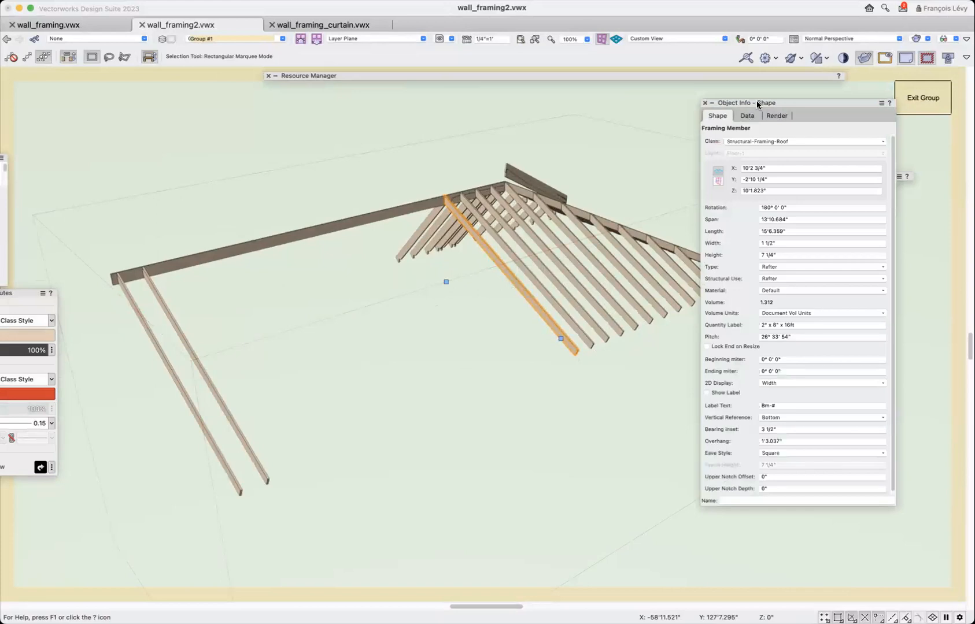
left_click_drag(416, 185, 625, 385)
key("x")
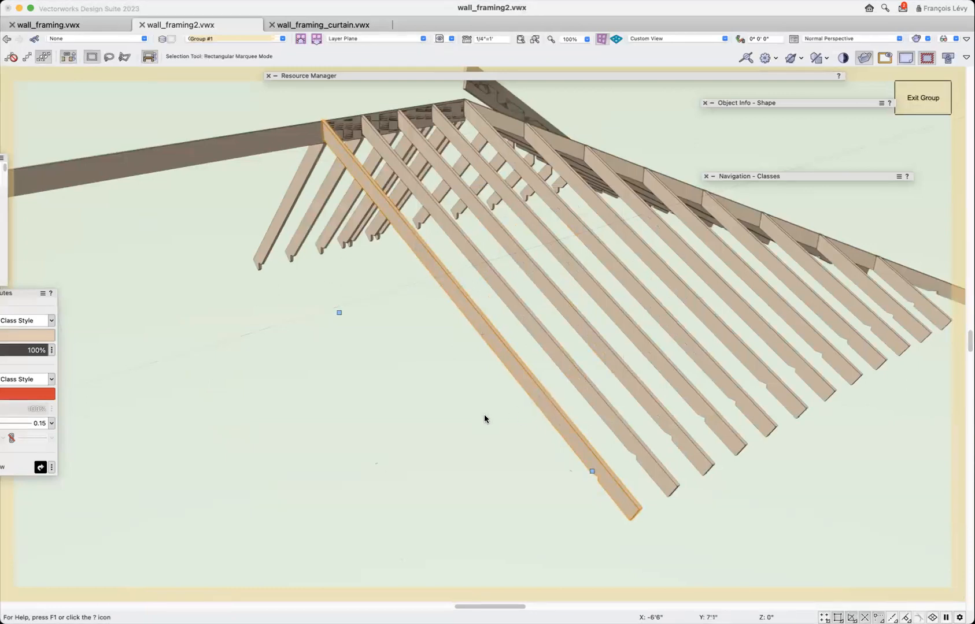
mouse_move(753, 107)
scroll(591, 473, "up", 5)
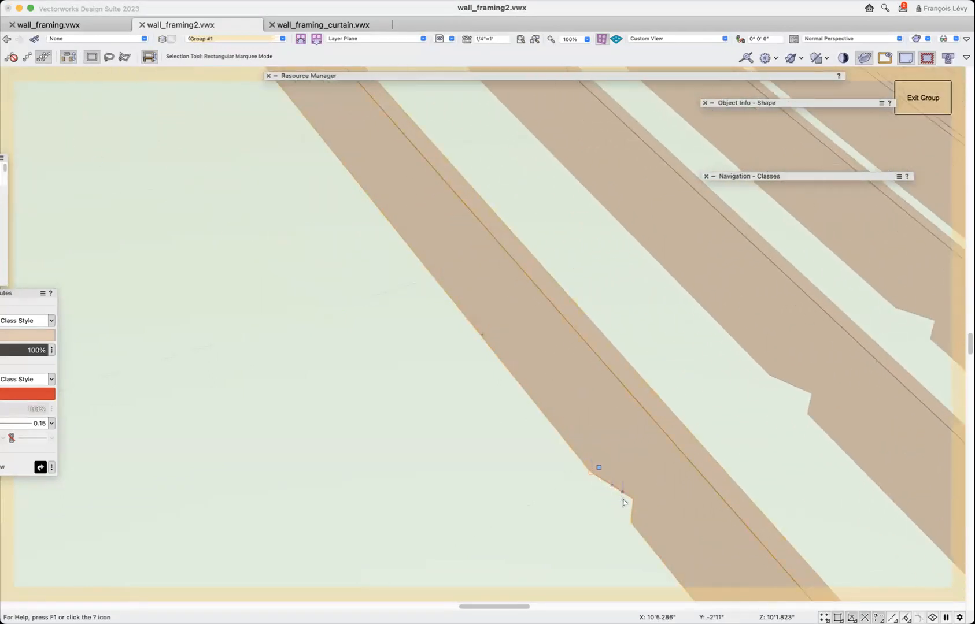
scroll(624, 525, "down", 4)
scroll(624, 524, "down", 2)
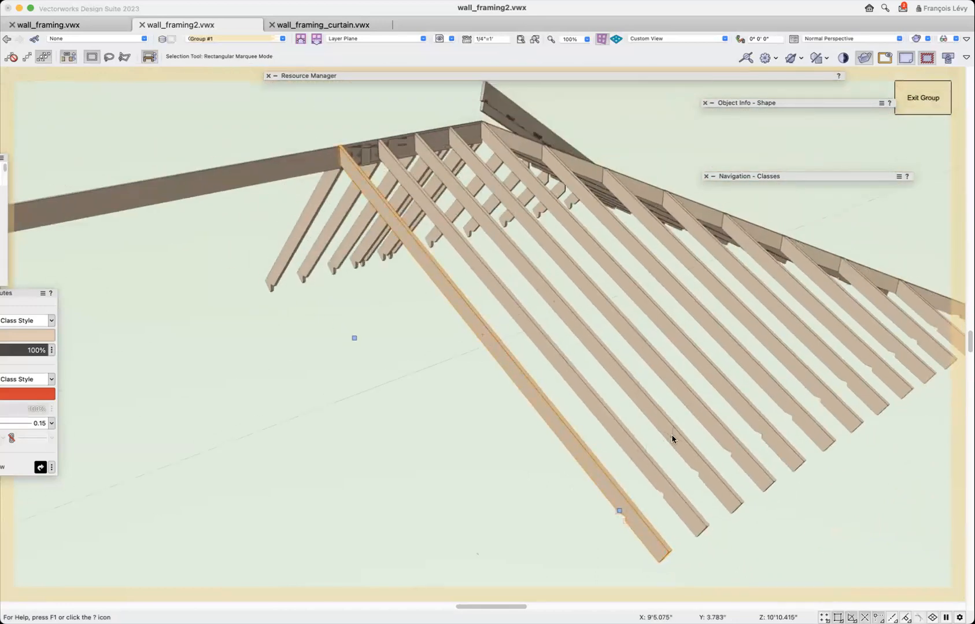
scroll(617, 373, "down", 3)
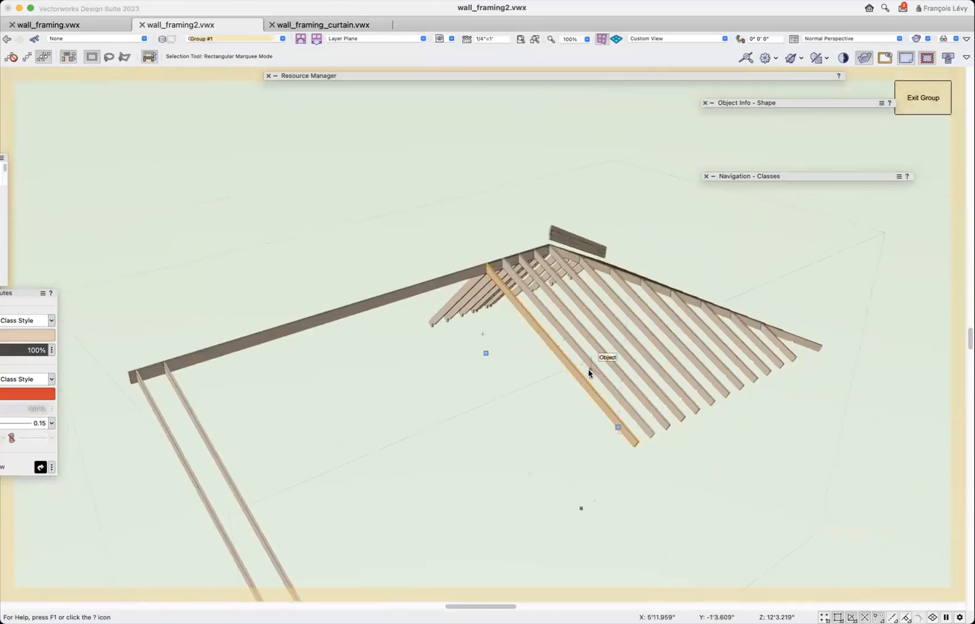
Select the rafter pair bordering the gap in Top/Plan view, and exit the group to check its class and layer.
key("super+5")
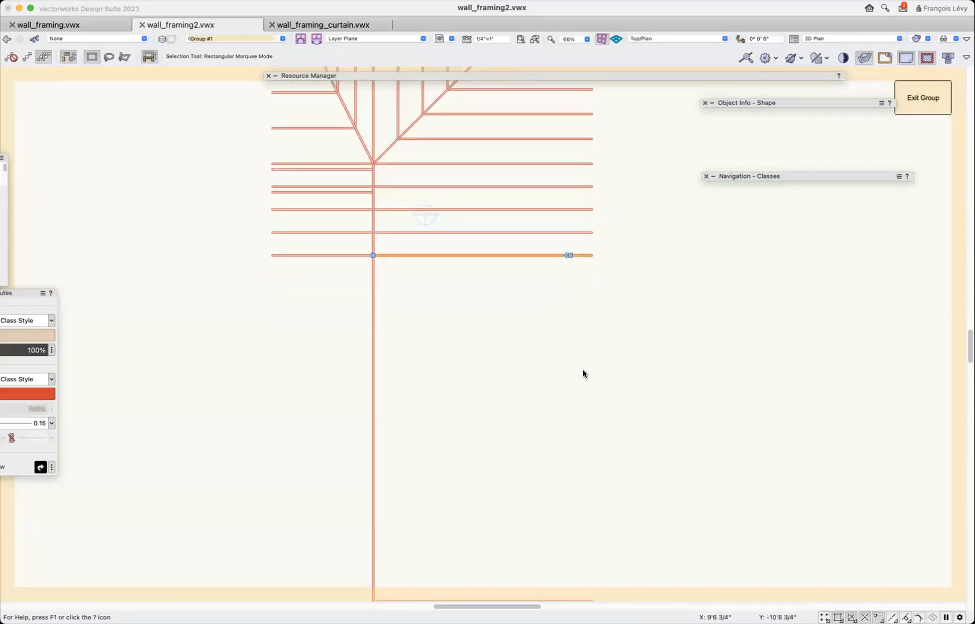
key("super+minus")
left_click(560, 368)
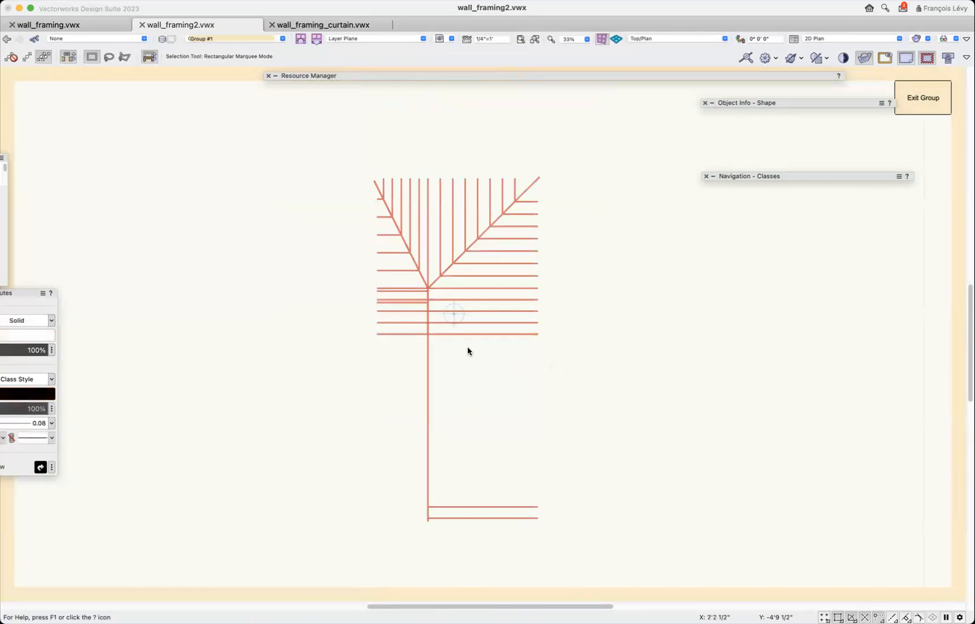
left_click(419, 334)
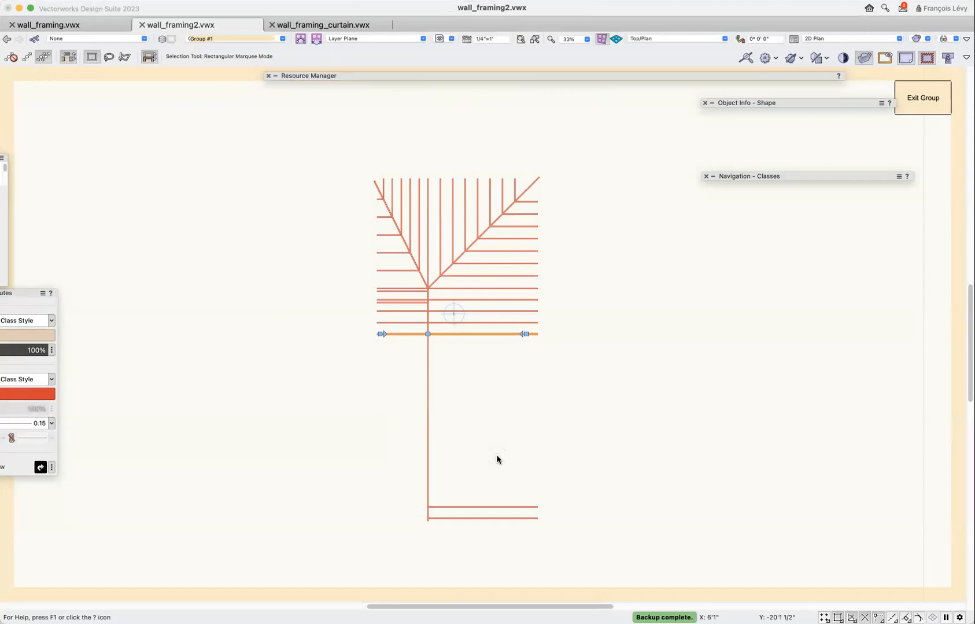
left_click(917, 100)
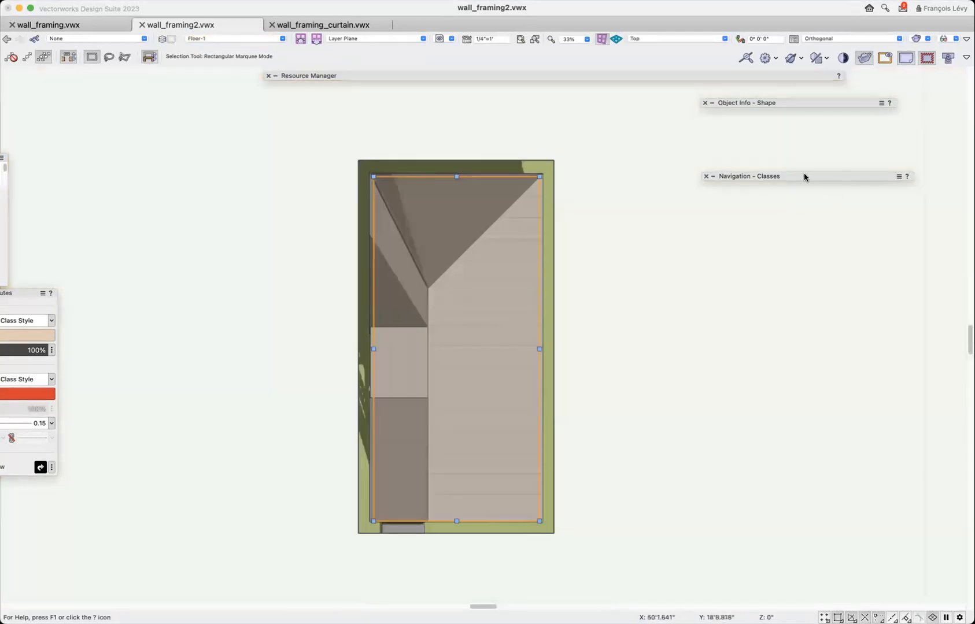
mouse_move(803, 173)
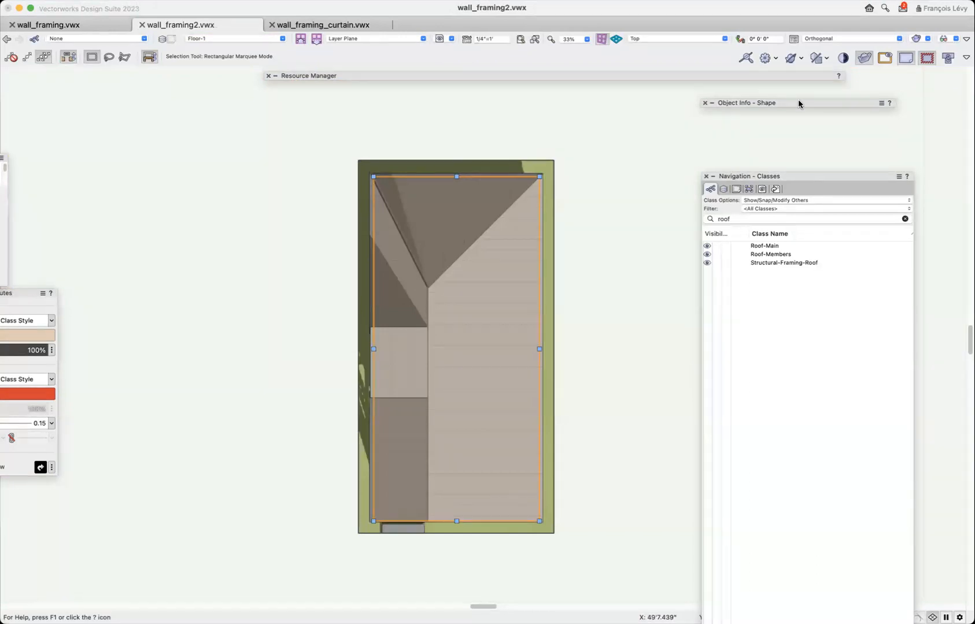
mouse_move(796, 102)
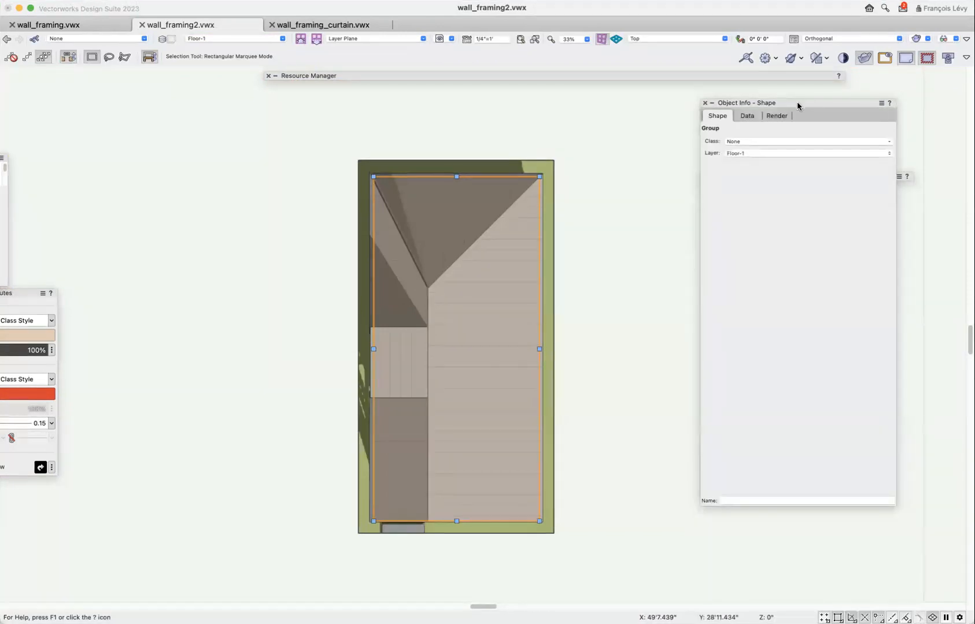
Inside the framing group, duplicate the full-width rafter pair bordering the gap as a linear array of 12 copies, X 0", Y -19.2".
key("super+bracketleft")
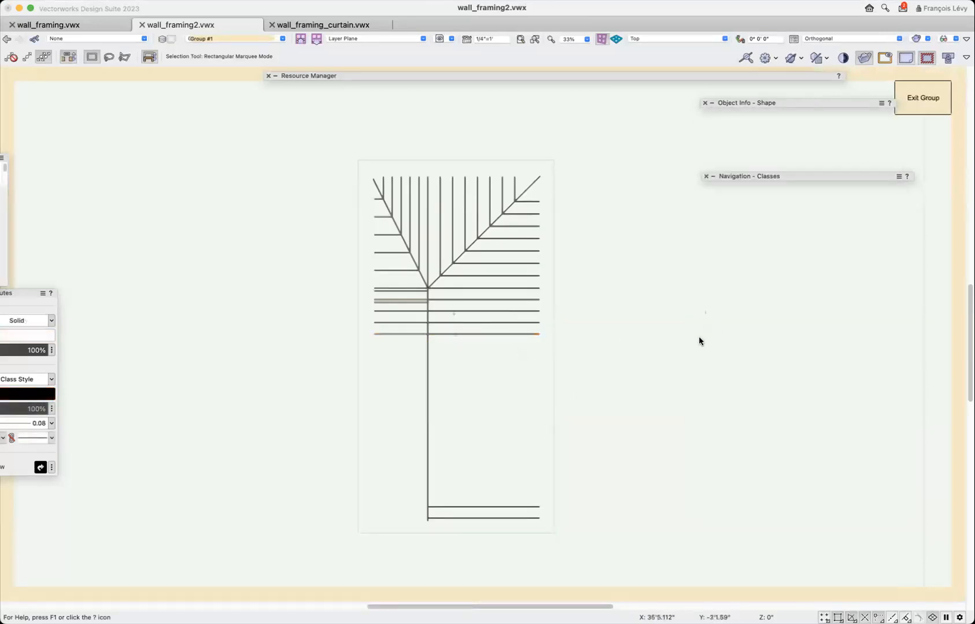
left_click(505, 335)
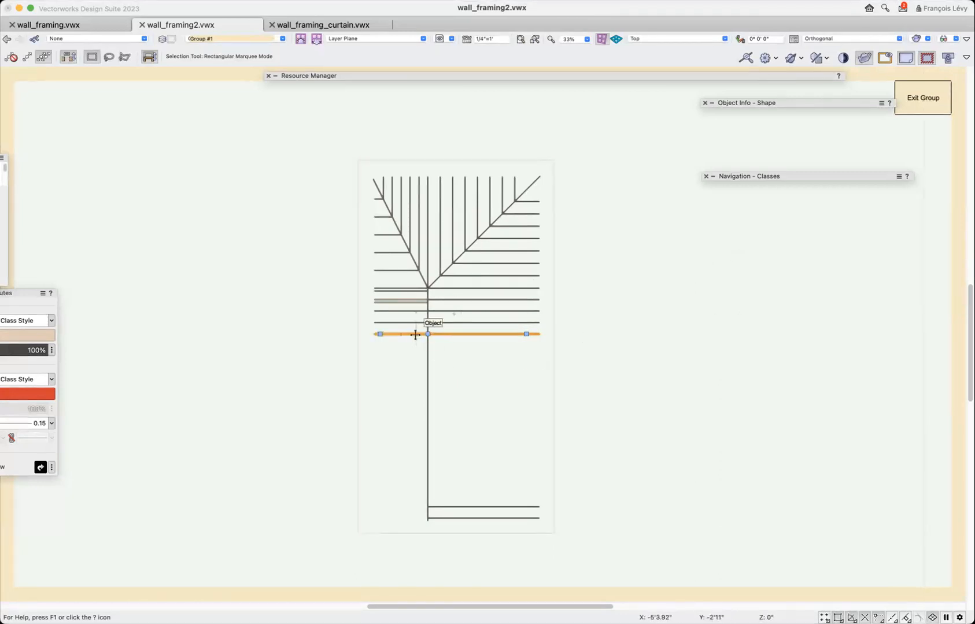
key("super+alt+d")
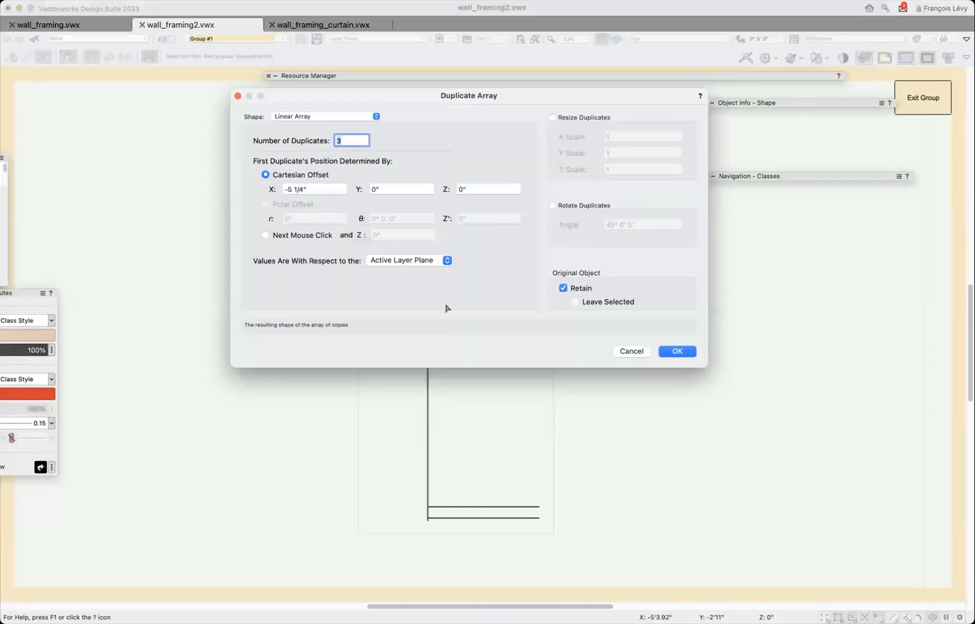
type("12")
key("Tab")
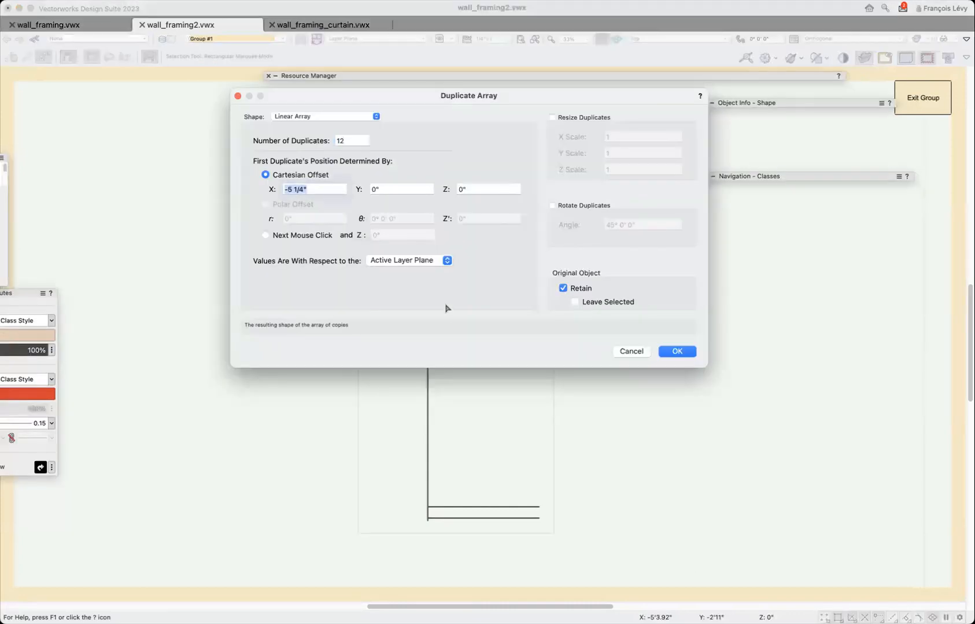
type("0")
key("Tab")
type("-19.2")
key("Return")
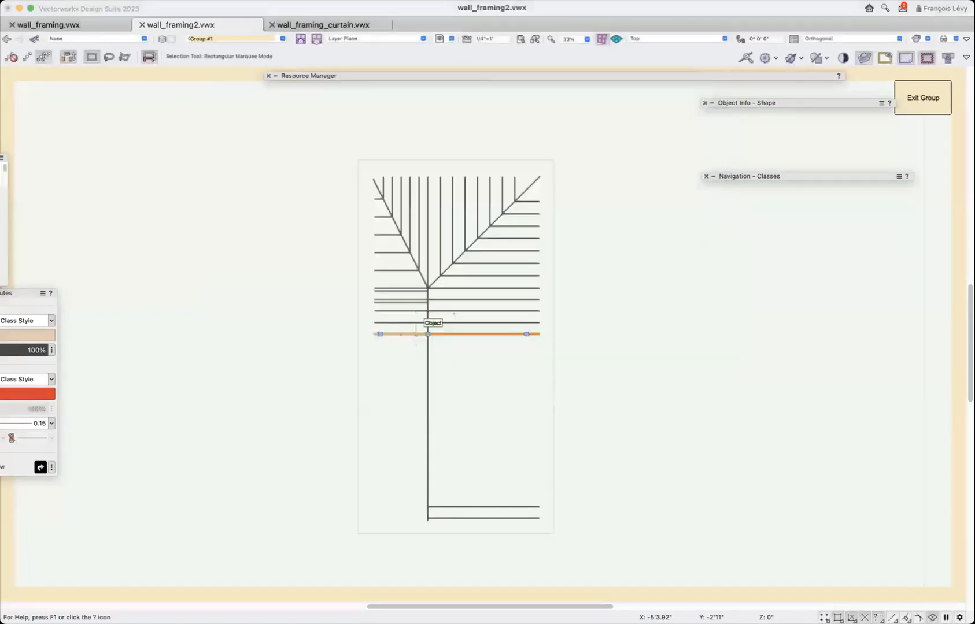
left_click(583, 495)
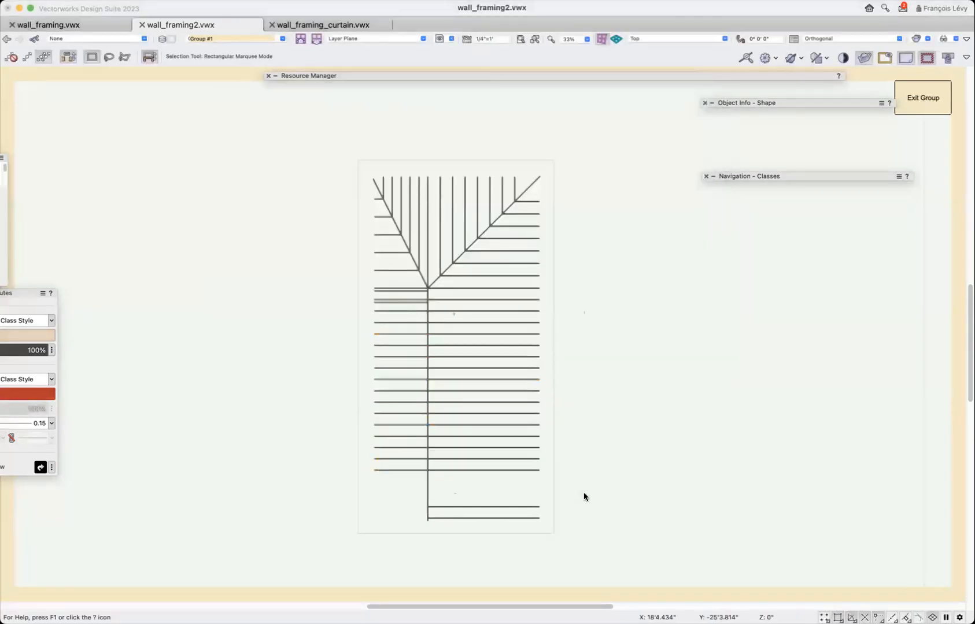
Try duplicating the last copied rafter pair 5 times at the same Y offset, and undo the duplication.
left_click(460, 470)
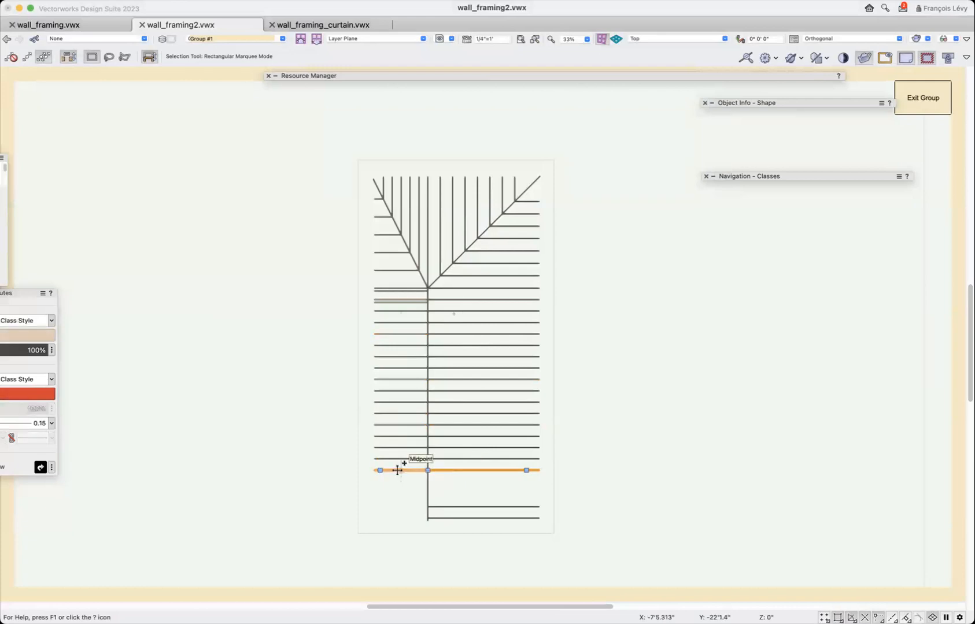
key("alt+super+d")
type("5")
key("Return")
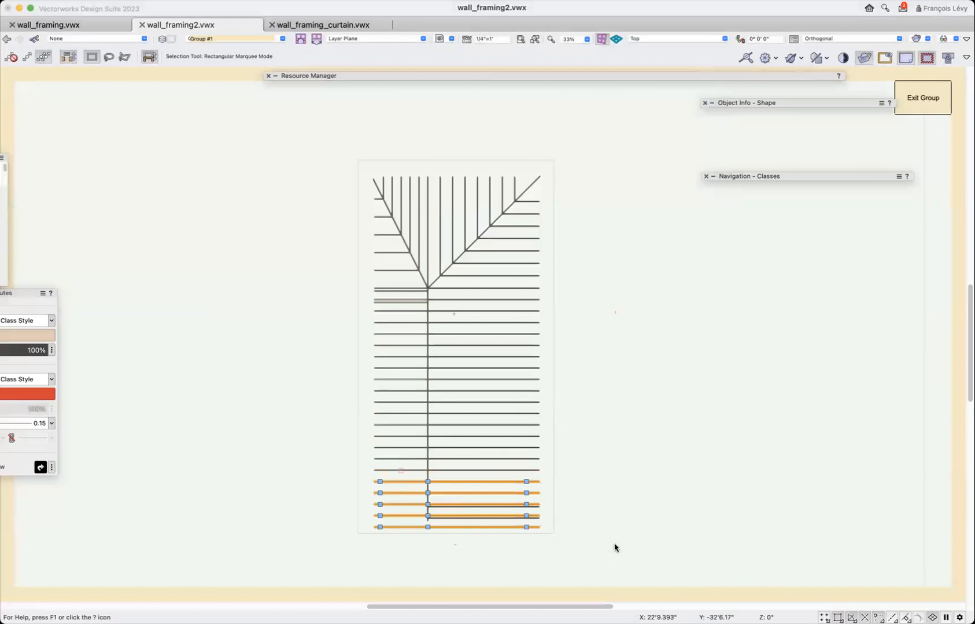
key("super+z")
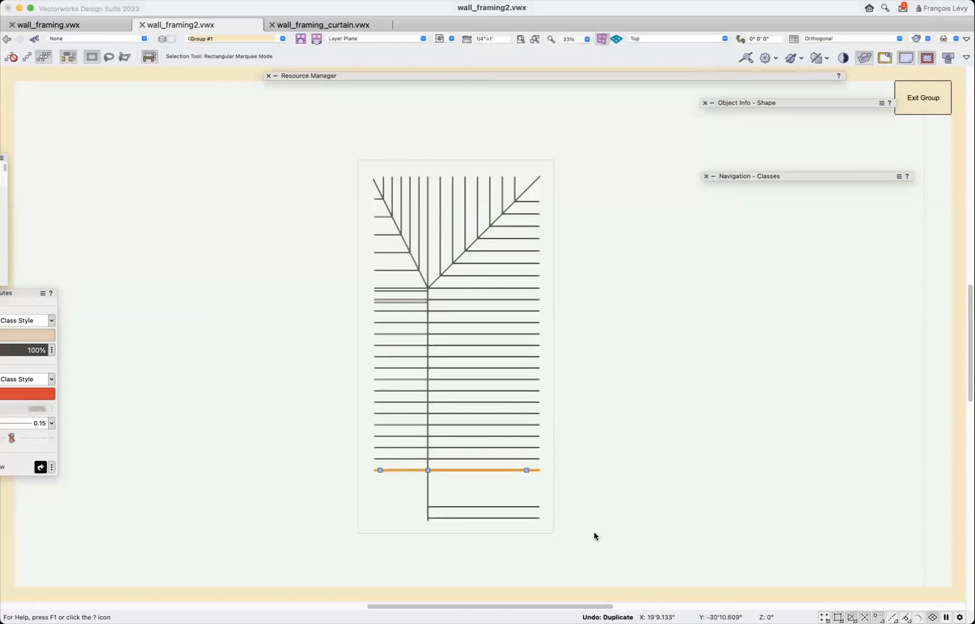
Duplicate the last copied rafter pair 2 times as a linear array with a Y offset of -1'7.2".
key("alt+super+d")
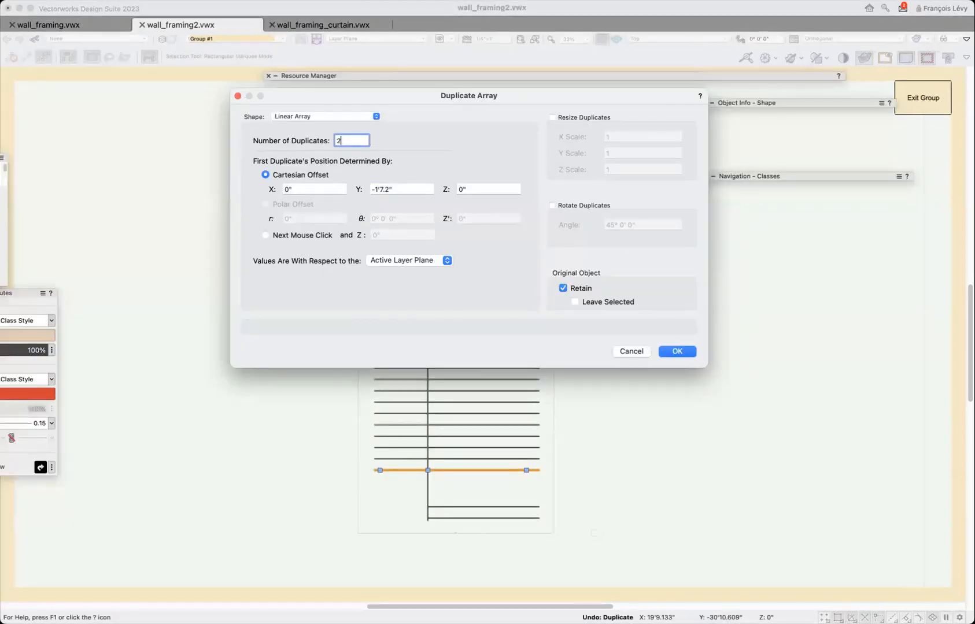
key("Return")
left_click(600, 537)
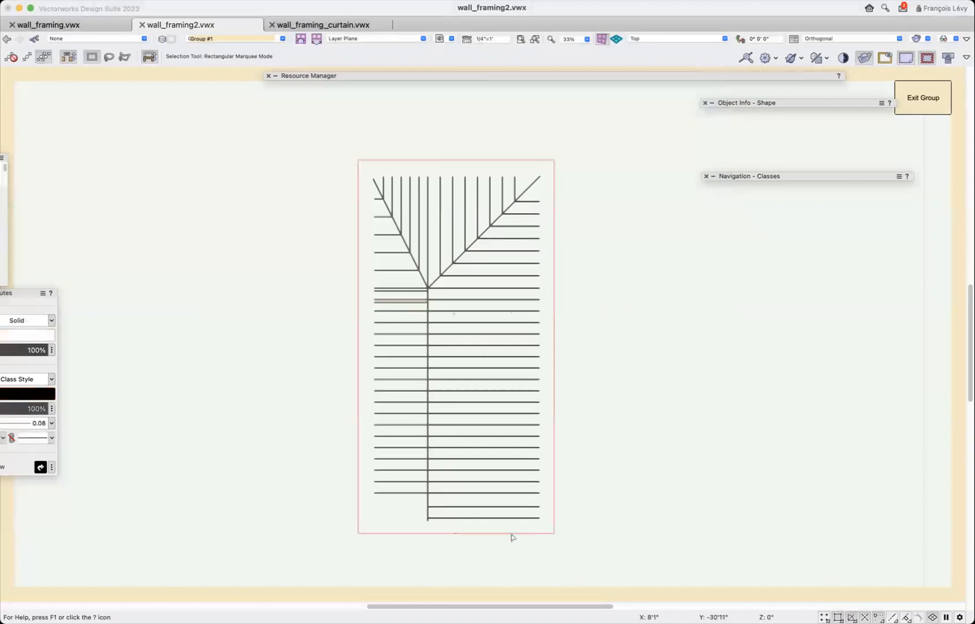
Select all rafters on the wide slope from the hip's peak to the gable end, and distribute them vertically by equal spacing.
left_click_drag(483, 527, 490, 288)
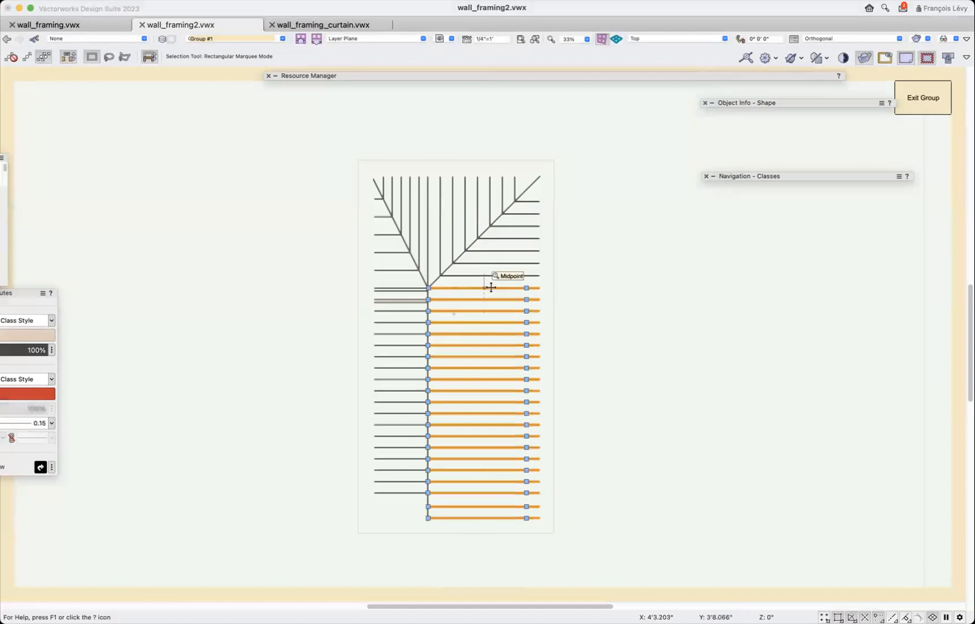
key("super+equal")
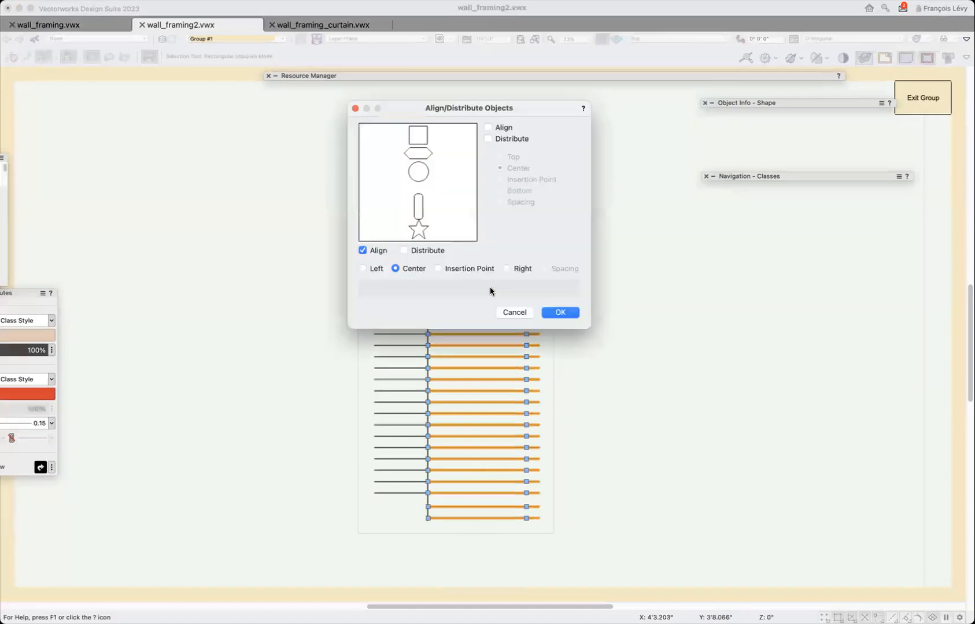
left_click(506, 139)
left_click(521, 202)
left_click(560, 313)
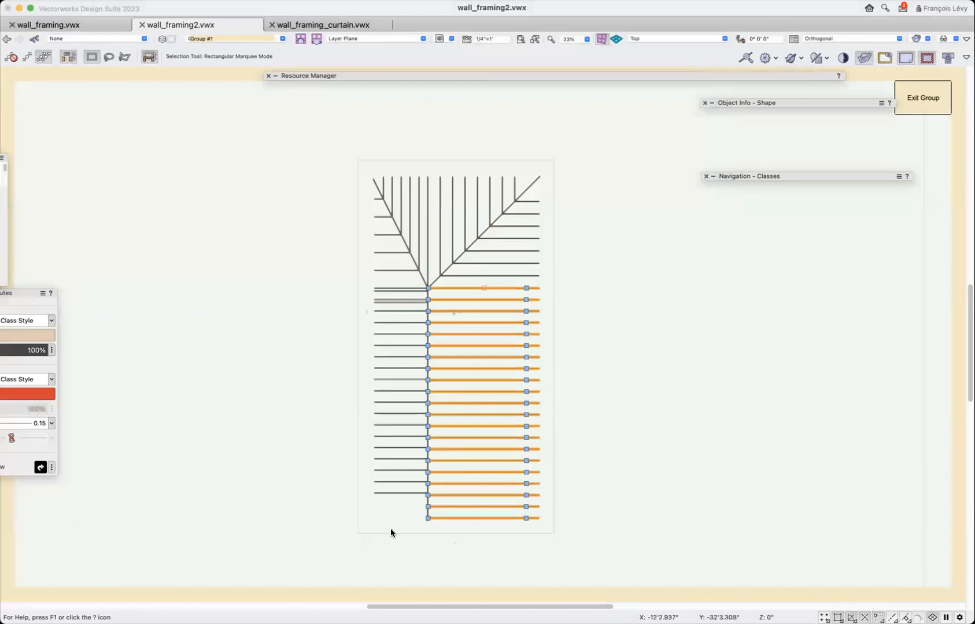
Restore the saved view "1 adu", and inspect the completed rafters in perspective inside the framing group before exiting it.
left_click(859, 177)
left_click(439, 38)
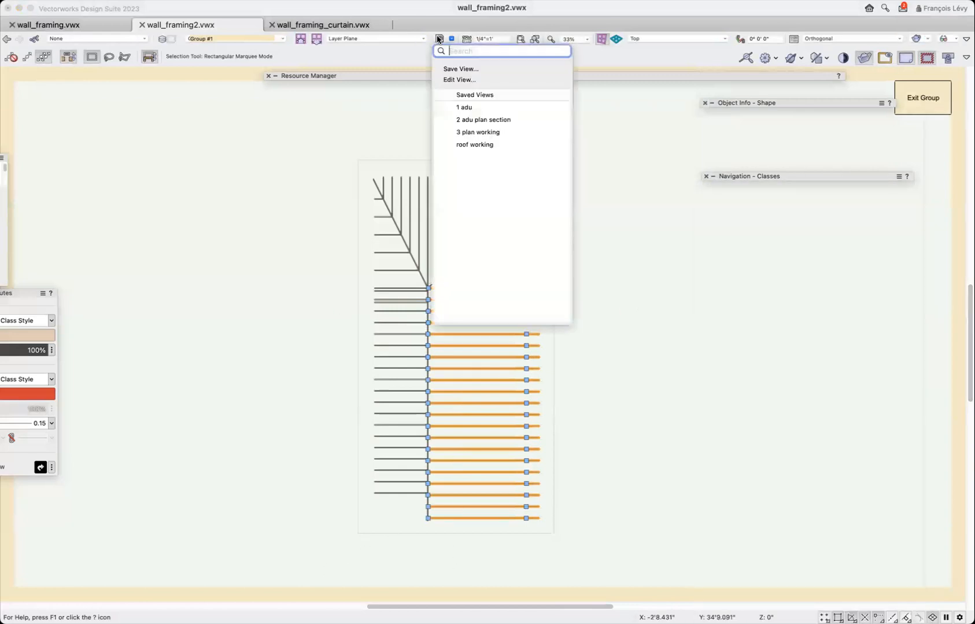
left_click(470, 108)
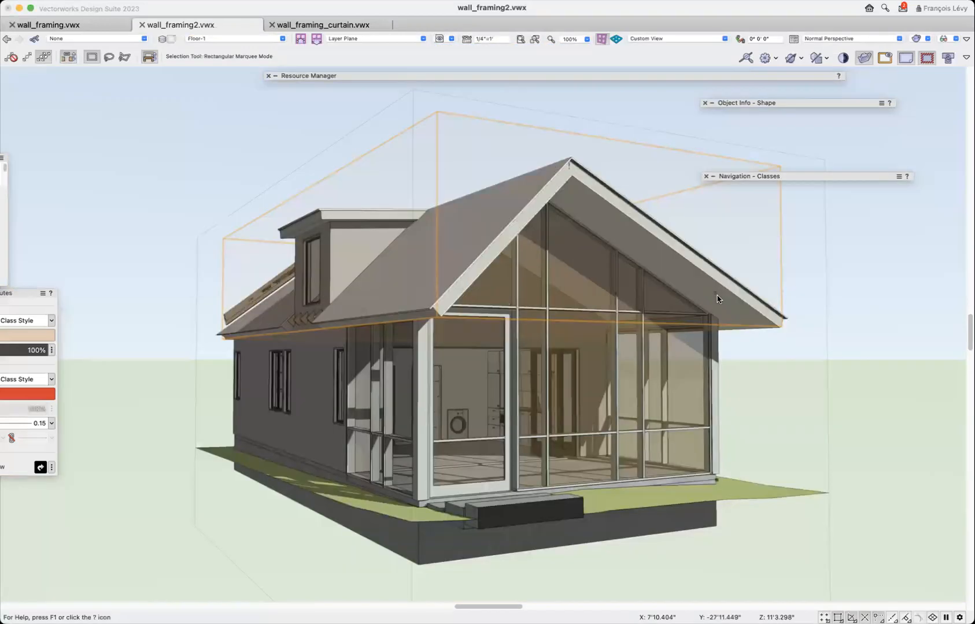
key("super+bracketleft")
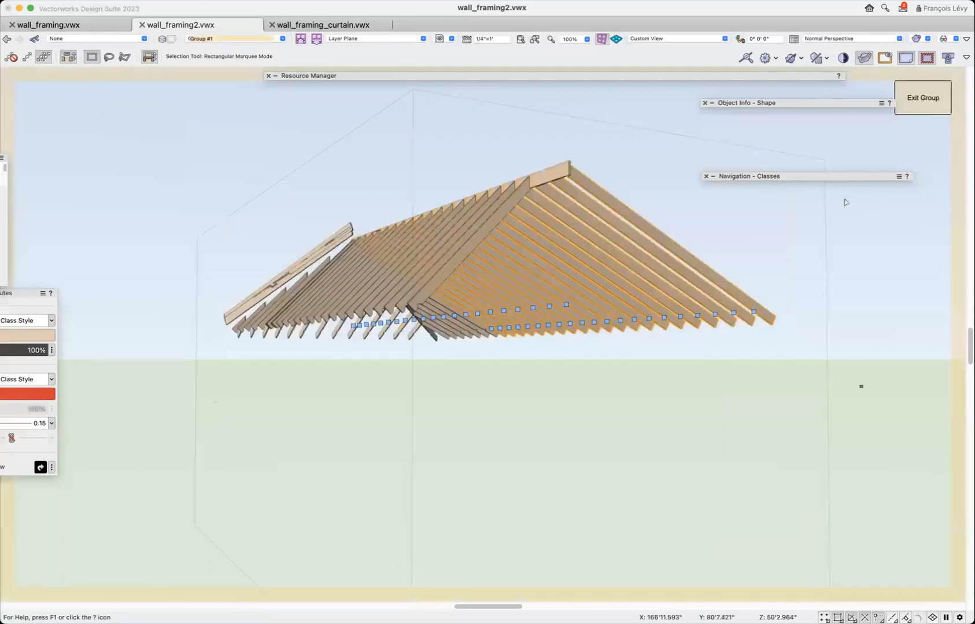
left_click(924, 110)
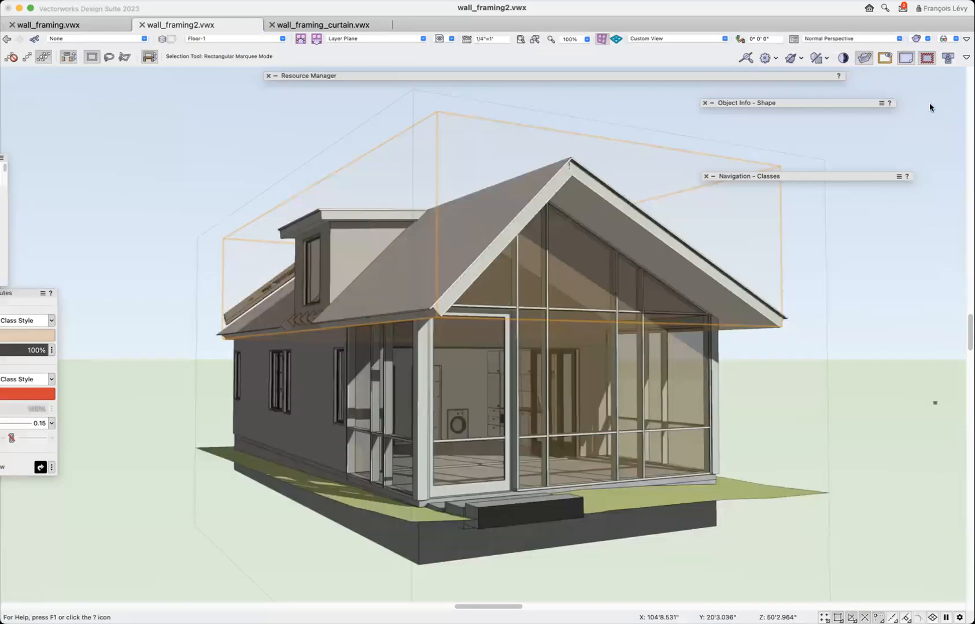
Edit the roof object, delete the footprint shape that cuts the dormer opening, and exit the roof.
scroll(929, 104, "left", 10)
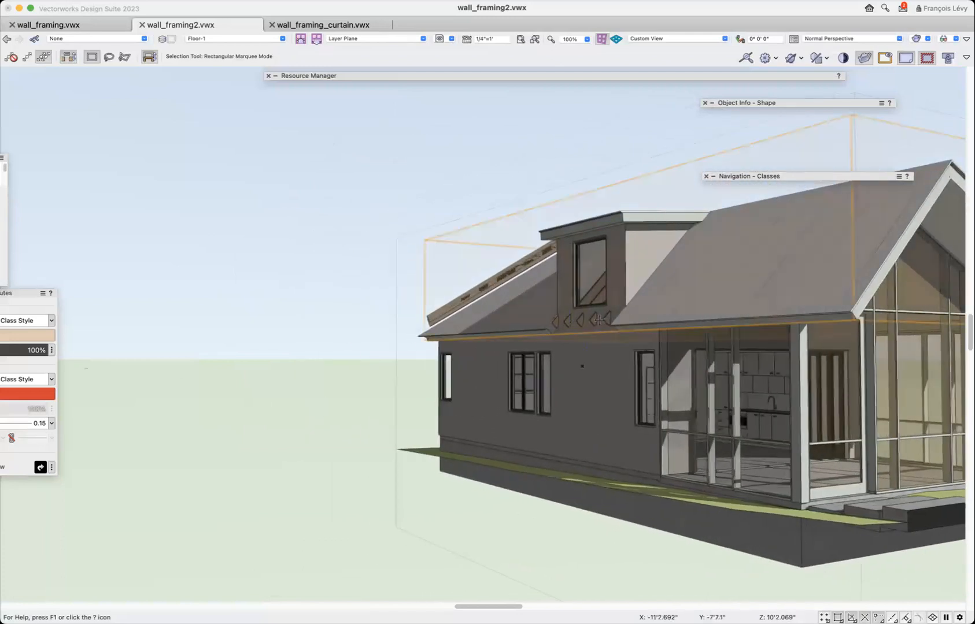
scroll(491, 322, "right", 8)
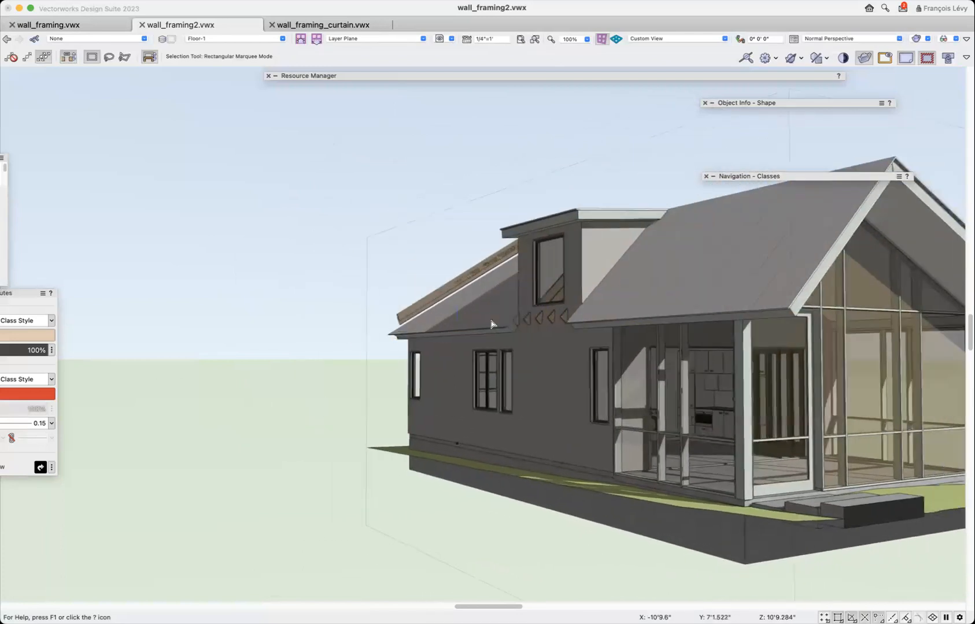
scroll(494, 312, "up", 5)
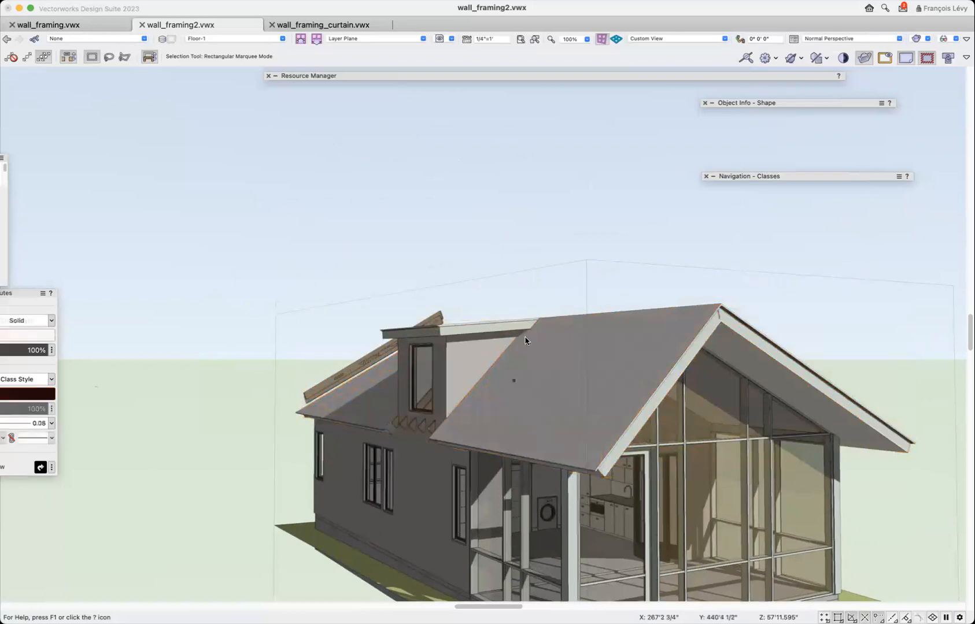
left_click(569, 400)
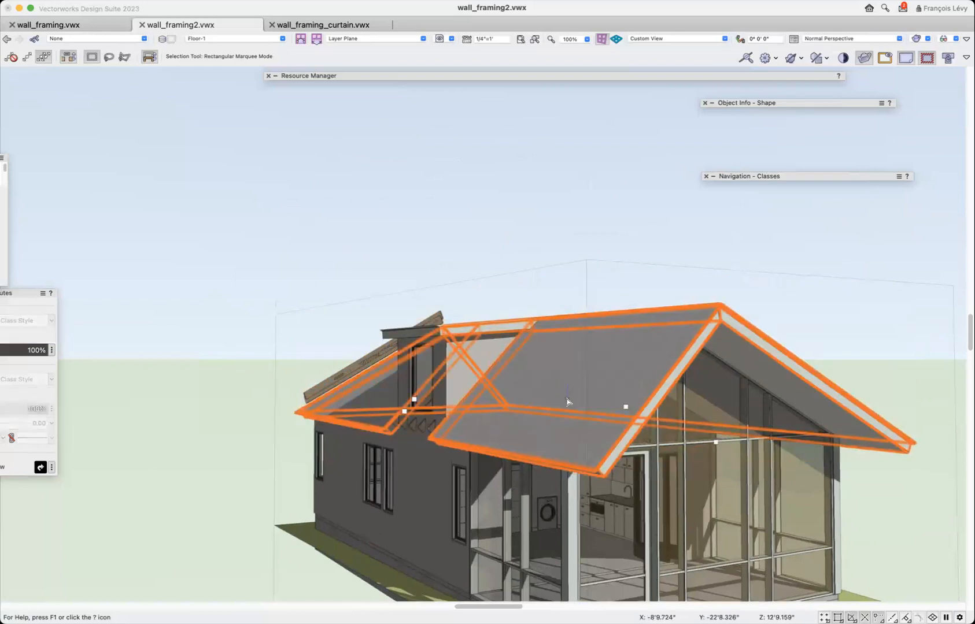
double_click(568, 363)
left_click(506, 526)
left_click_drag(568, 589, 568, 590)
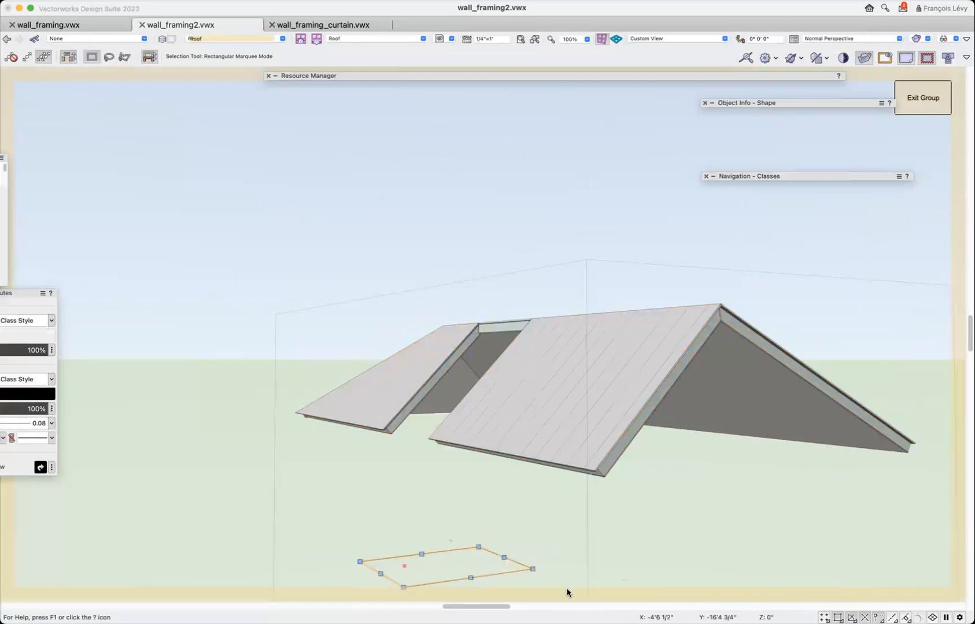
key("Delete")
left_click(905, 97)
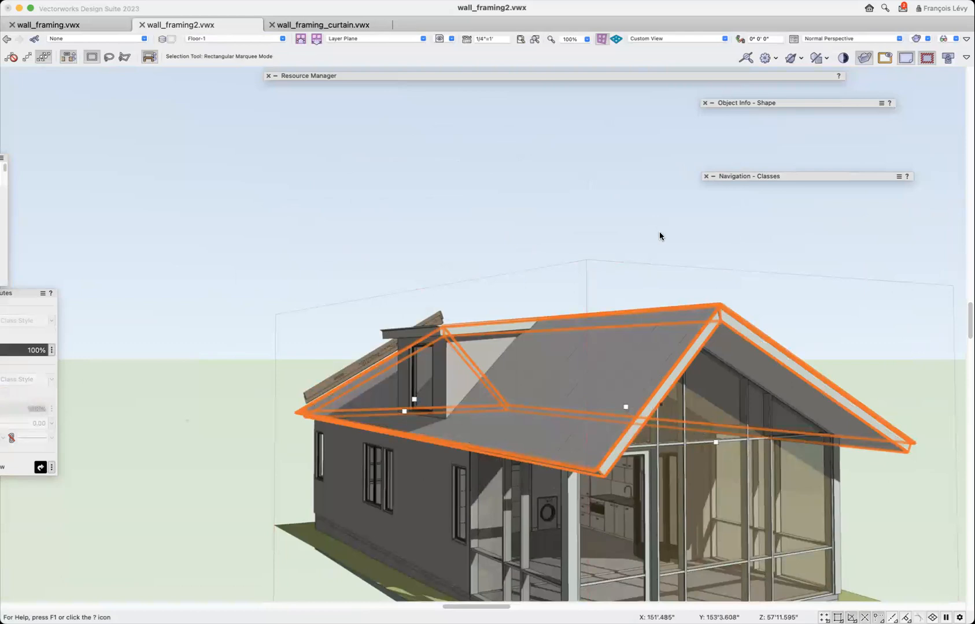
Delete the old roof framing group.
left_click(658, 230)
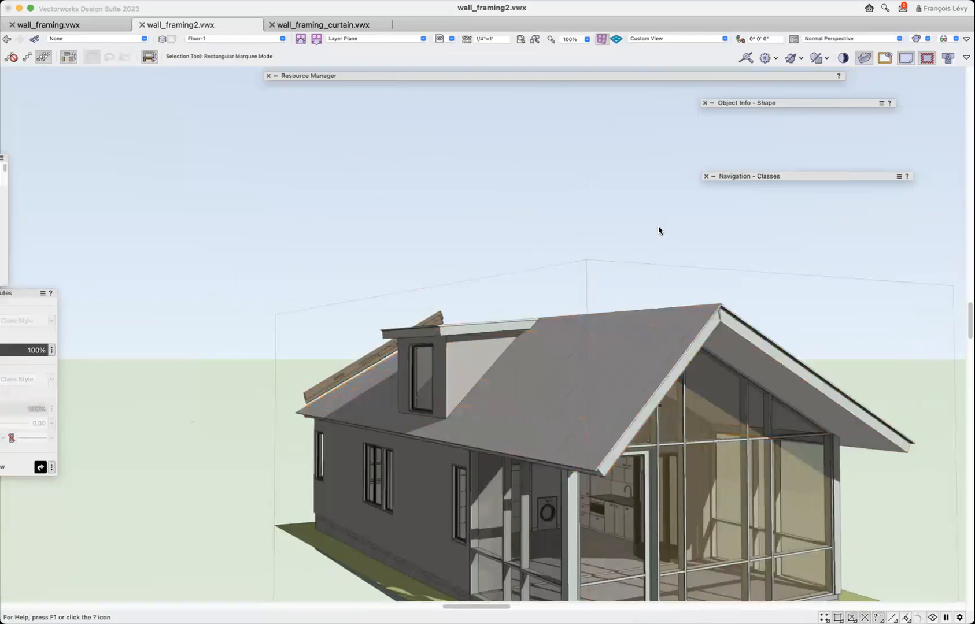
left_click(456, 360)
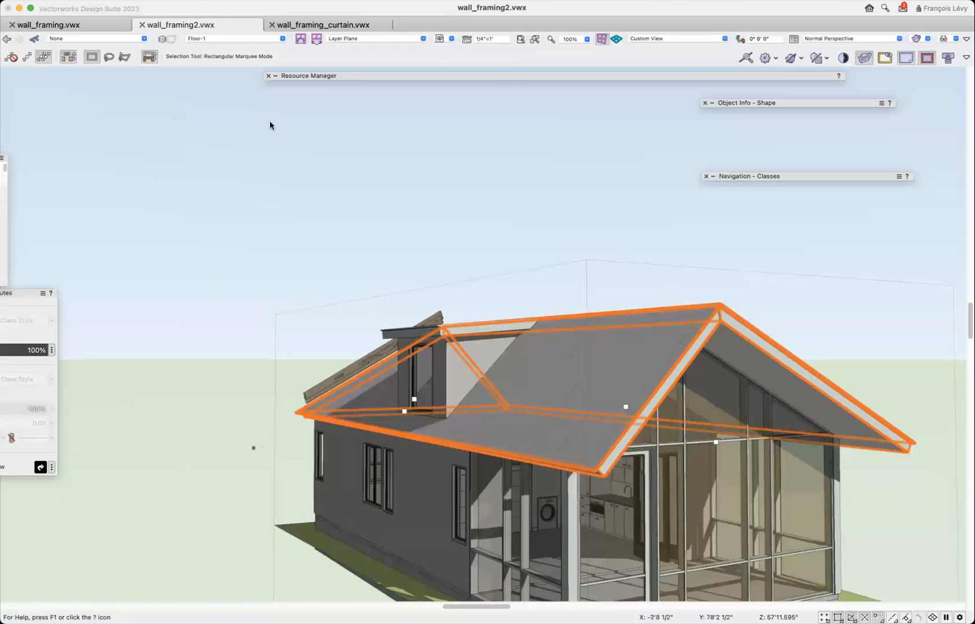
left_click(326, 382)
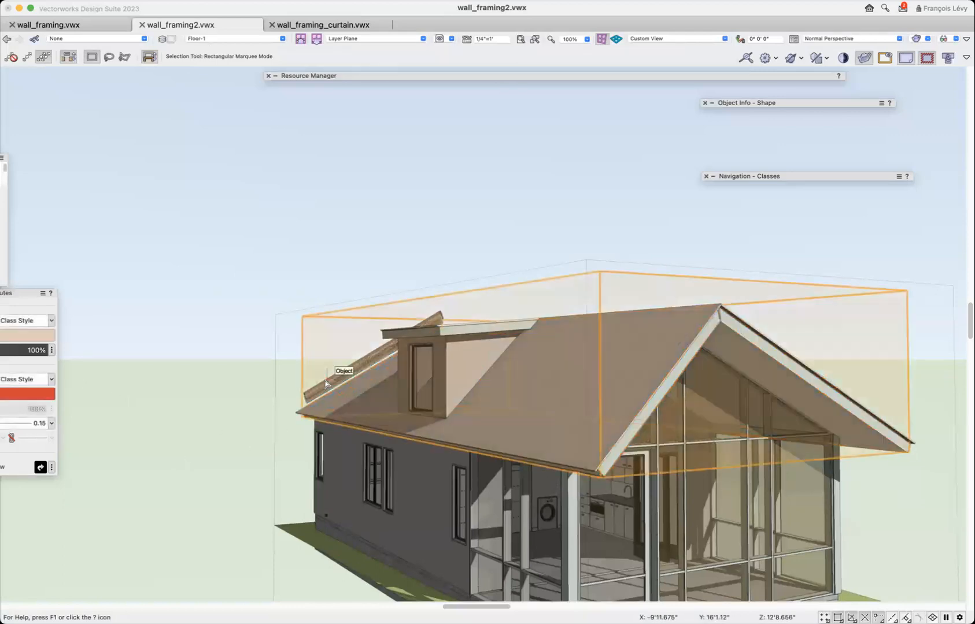
Generate new framing for the roof without the opening using Roof Framer with its existing rafter and hip/valley settings.
left_click(540, 422)
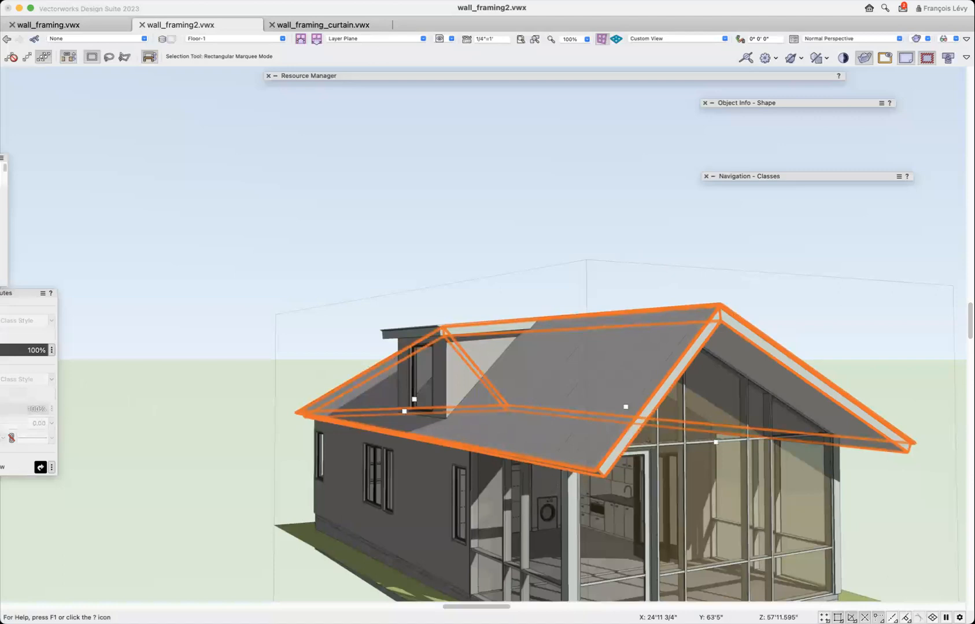
left_click(199, 1)
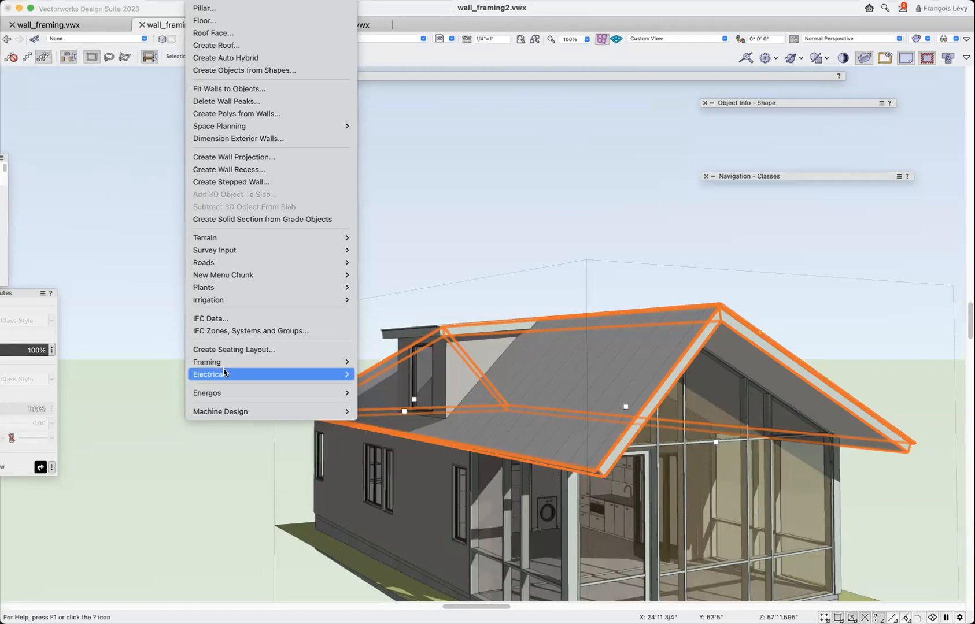
mouse_move(224, 363)
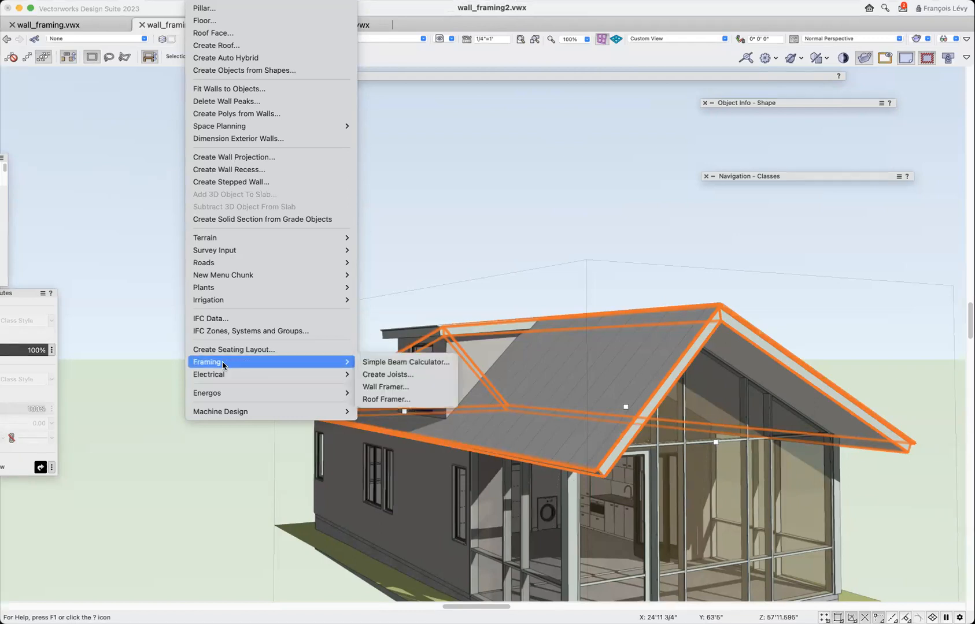
left_click(401, 399)
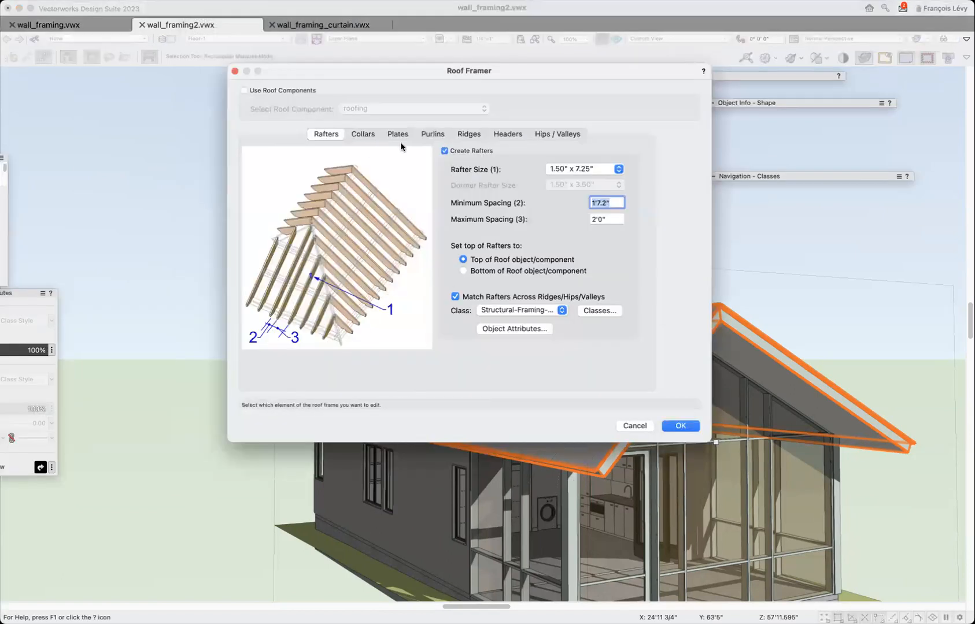
left_click(566, 134)
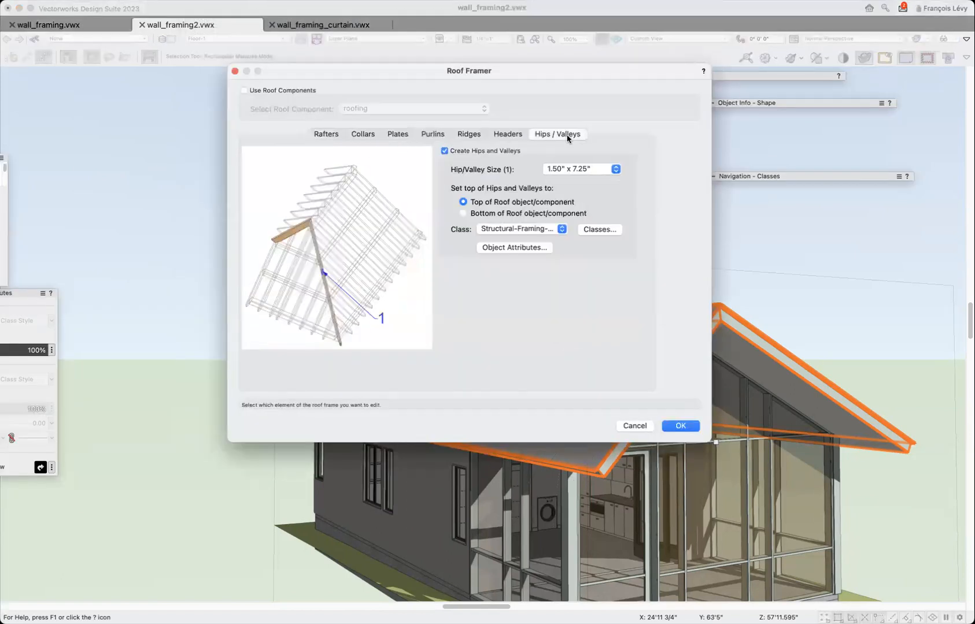
left_click(681, 426)
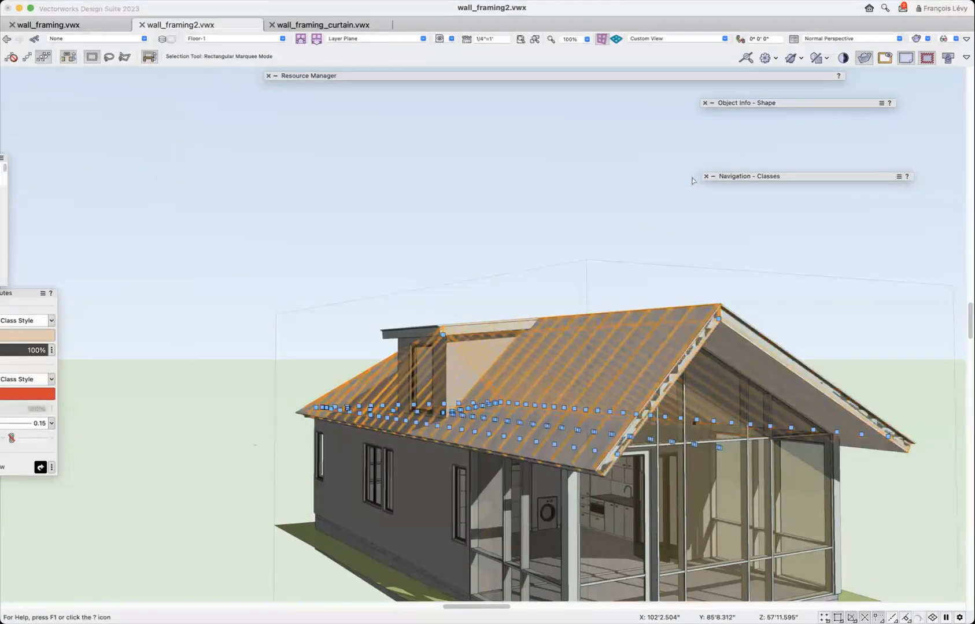
Group the new roof framing members and open the group for inspection with the Flyover tool.
key("super+g")
key("super+[")
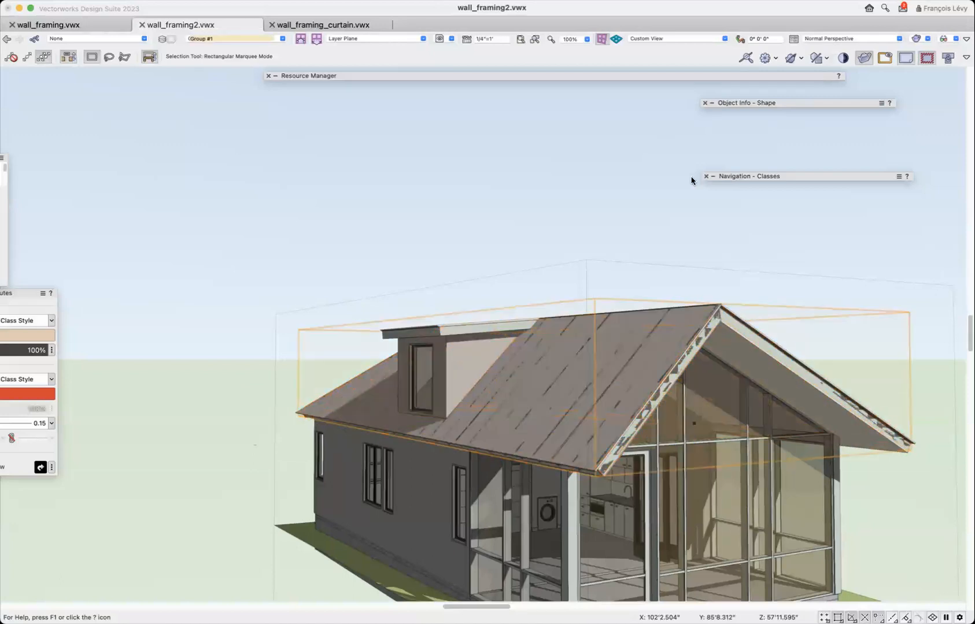
left_click(552, 225)
key("shift+c")
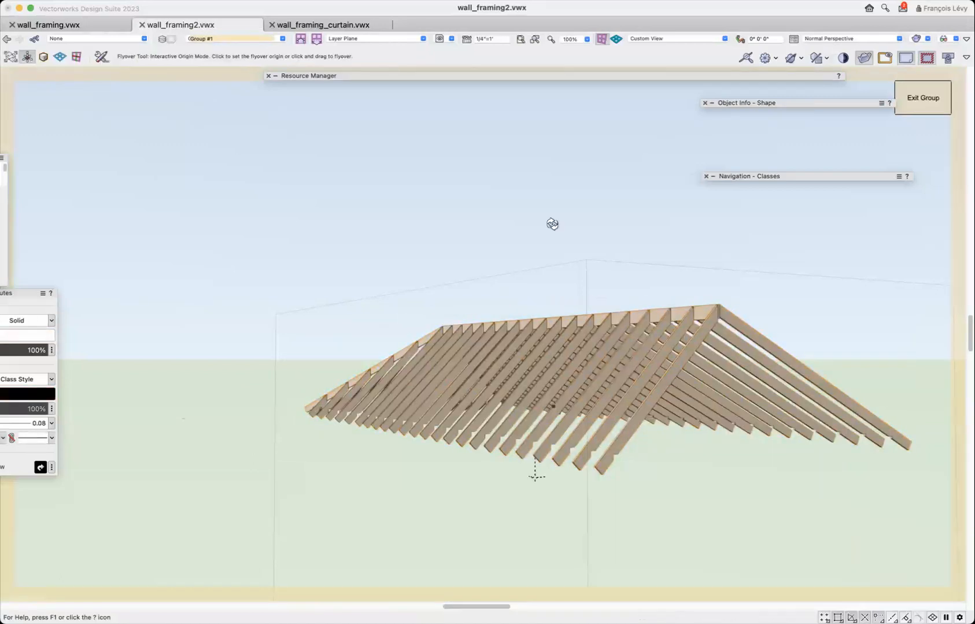
Examine the complete rafter, ridge and hip framing of the roof from low, overhead and oblique angles.
left_click_drag(516, 276, 520, 334)
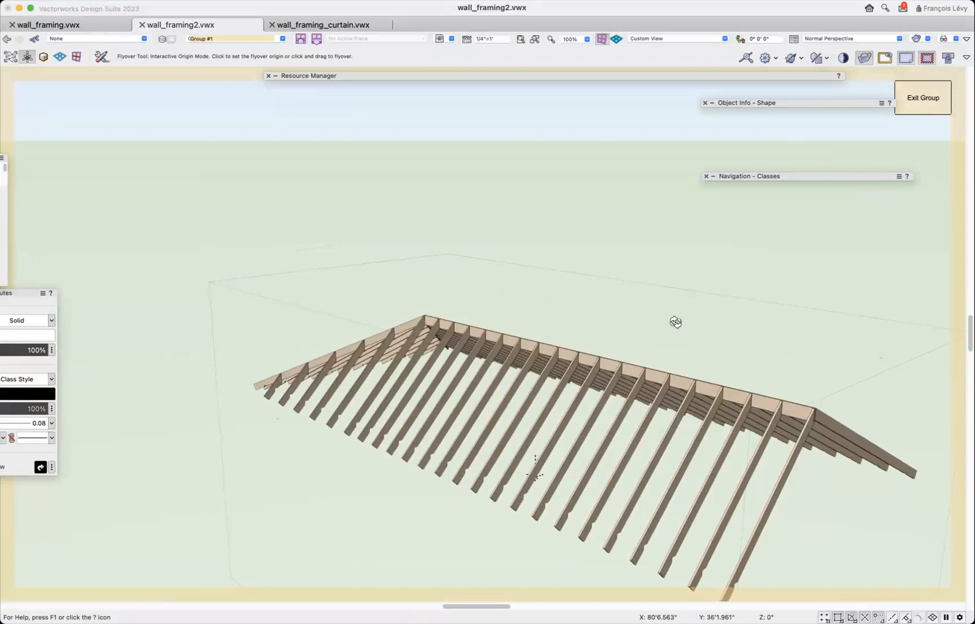
scroll(676, 322, "down", 2)
left_click_drag(703, 359, 753, 432)
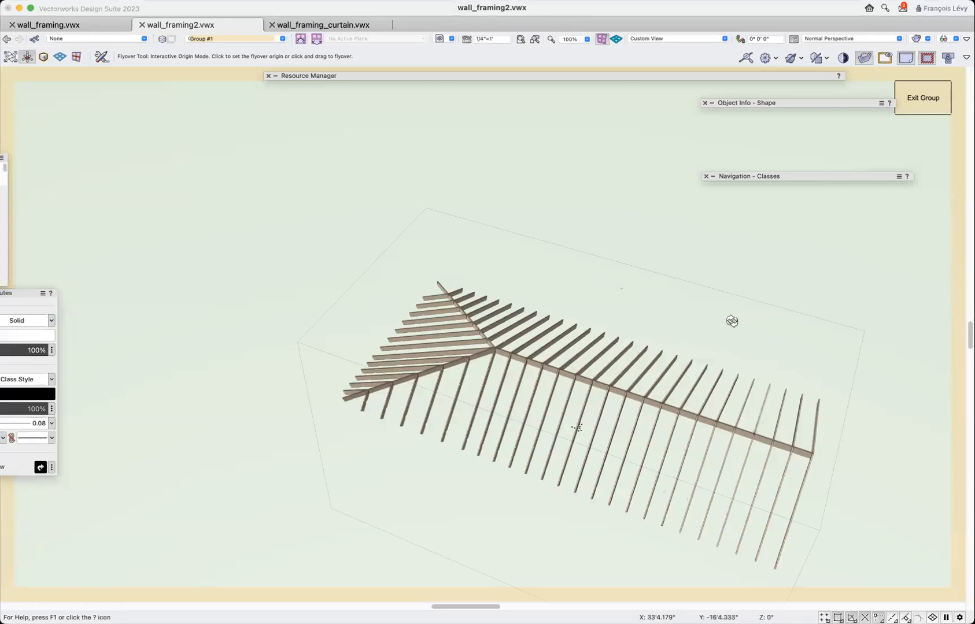
left_click_drag(706, 330, 616, 288)
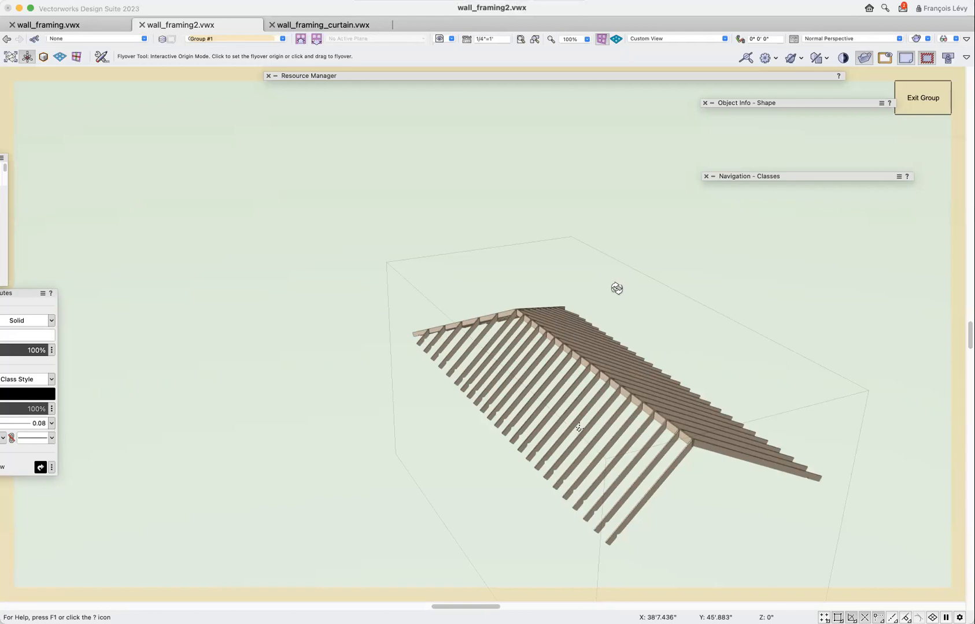
left_click(249, 5)
mouse_move(272, 362)
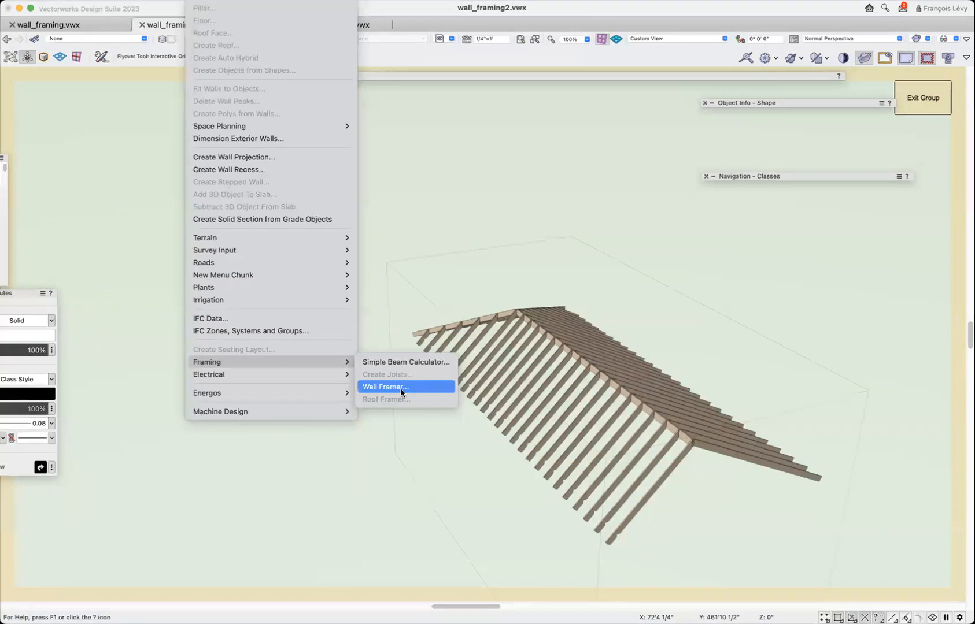
left_click(356, 423)
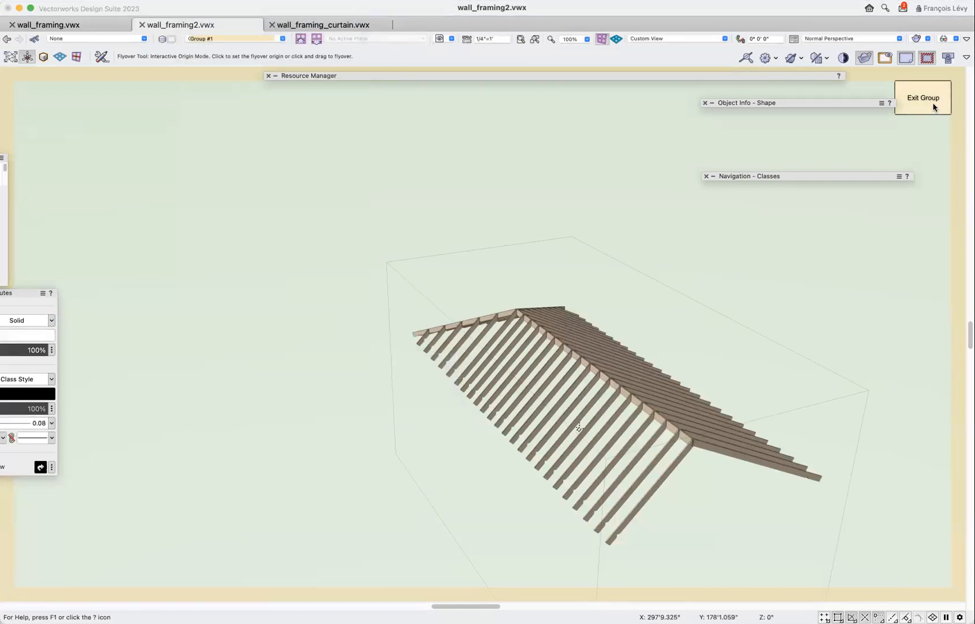
Exit the roof framing group to return to the full house model.
left_click(933, 107)
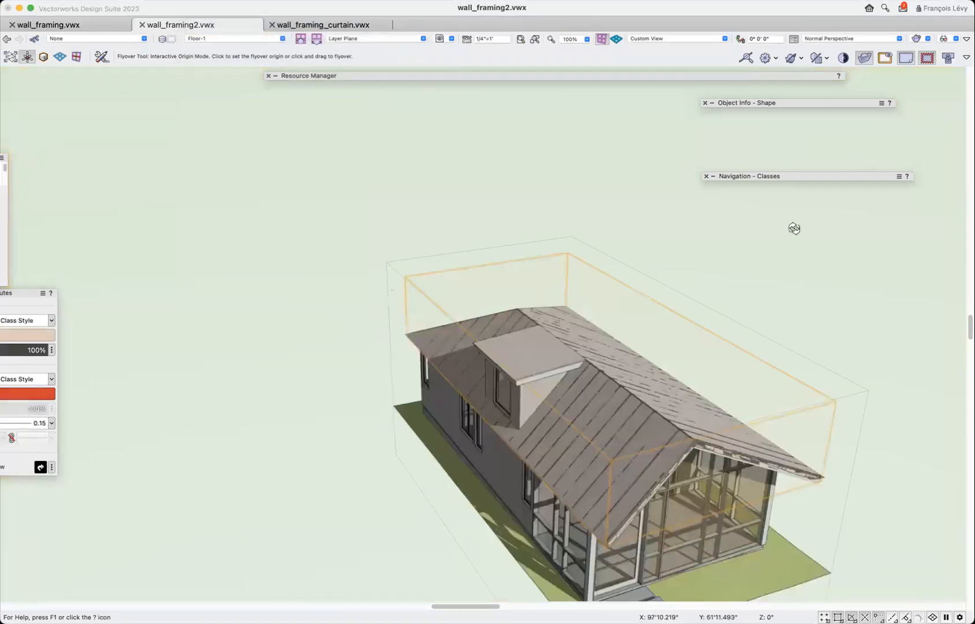
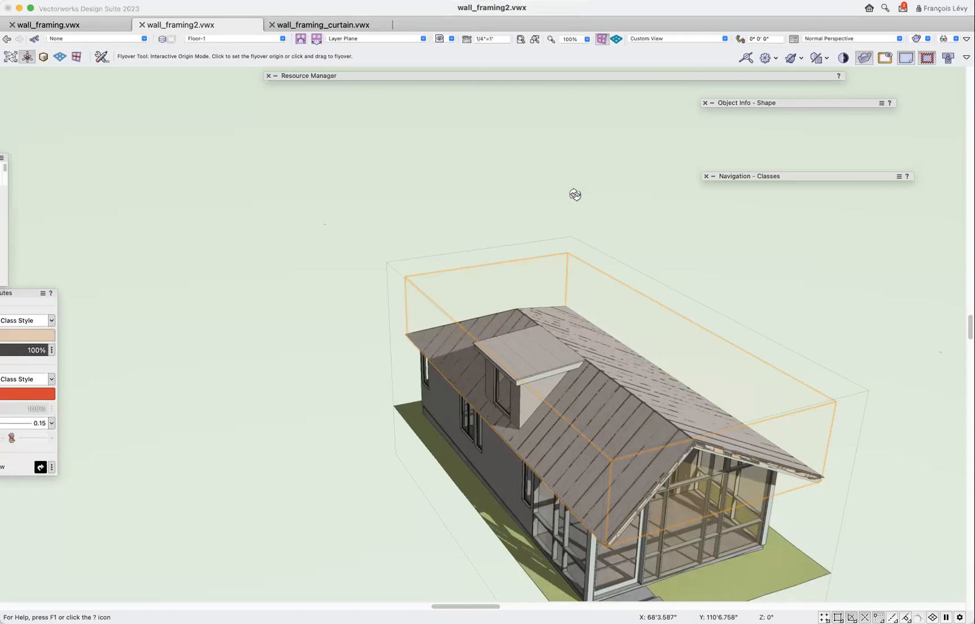
Start creating a report and search the preformatted reports for "fram".
left_click(227, 0)
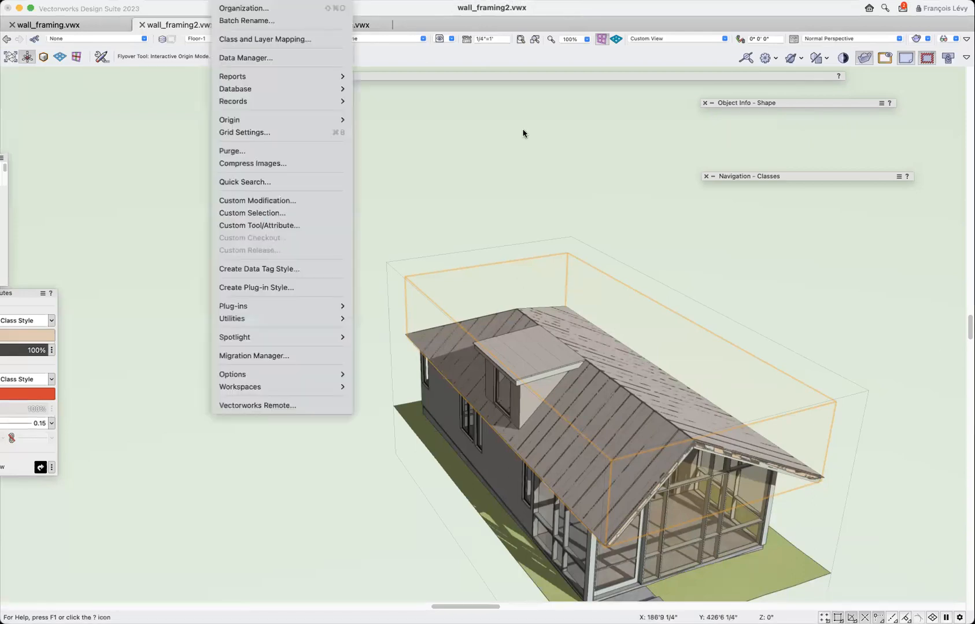
mouse_move(226, 78)
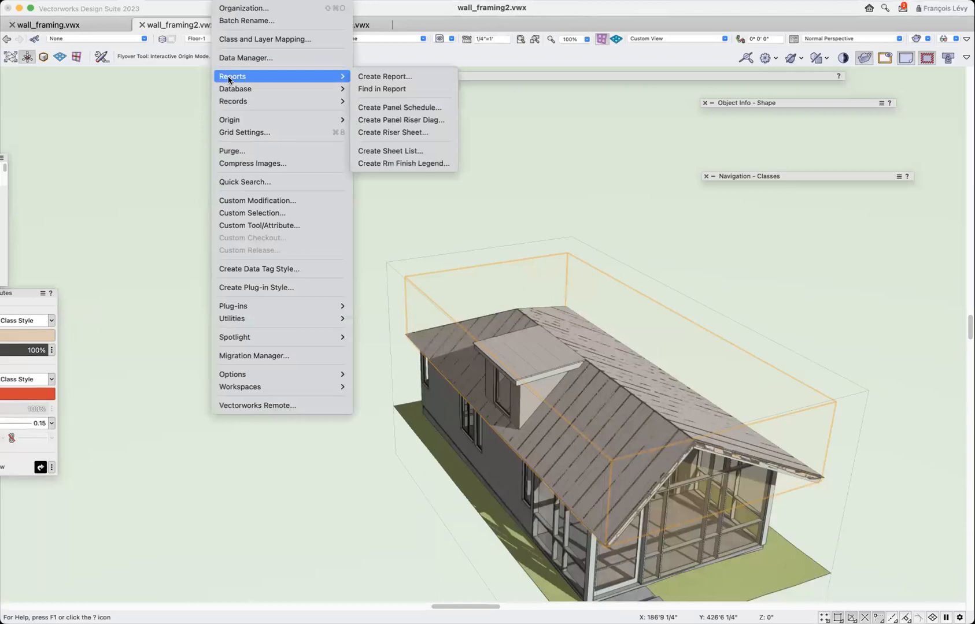
left_click(399, 77)
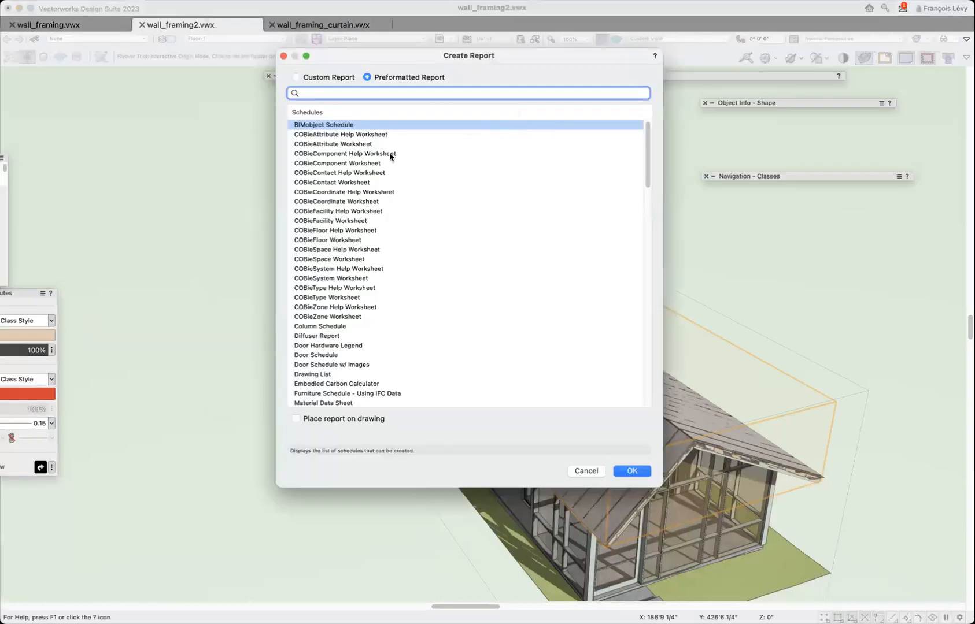
scroll(389, 152, "down", 5)
scroll(389, 153, "down", 15)
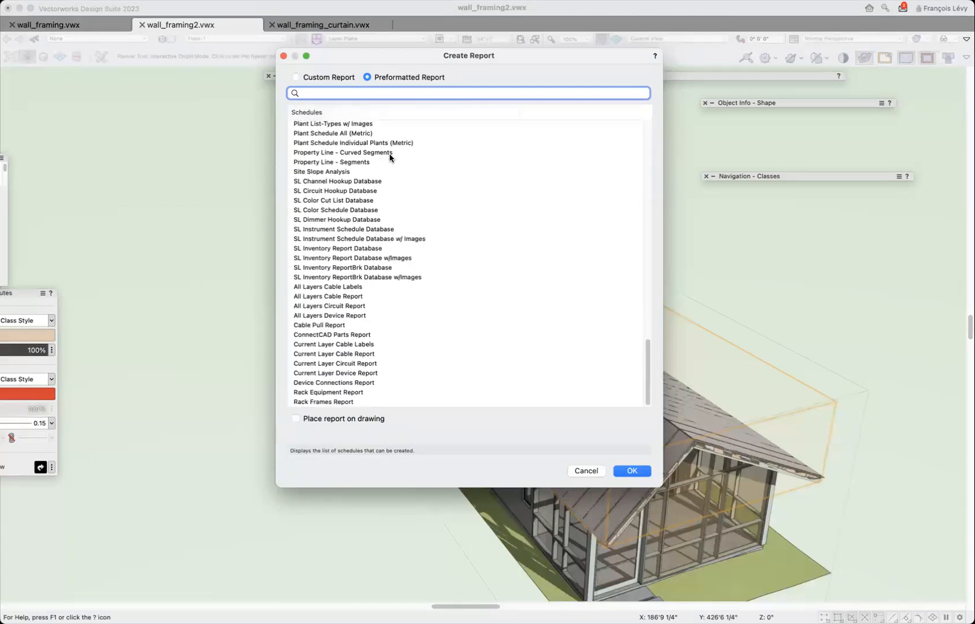
type("fram")
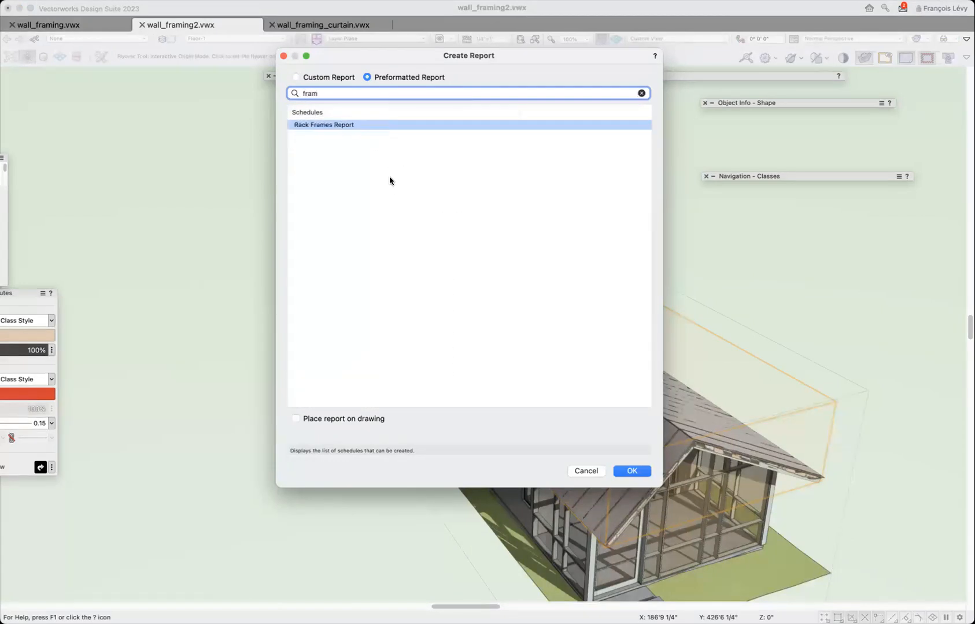
left_click(641, 93)
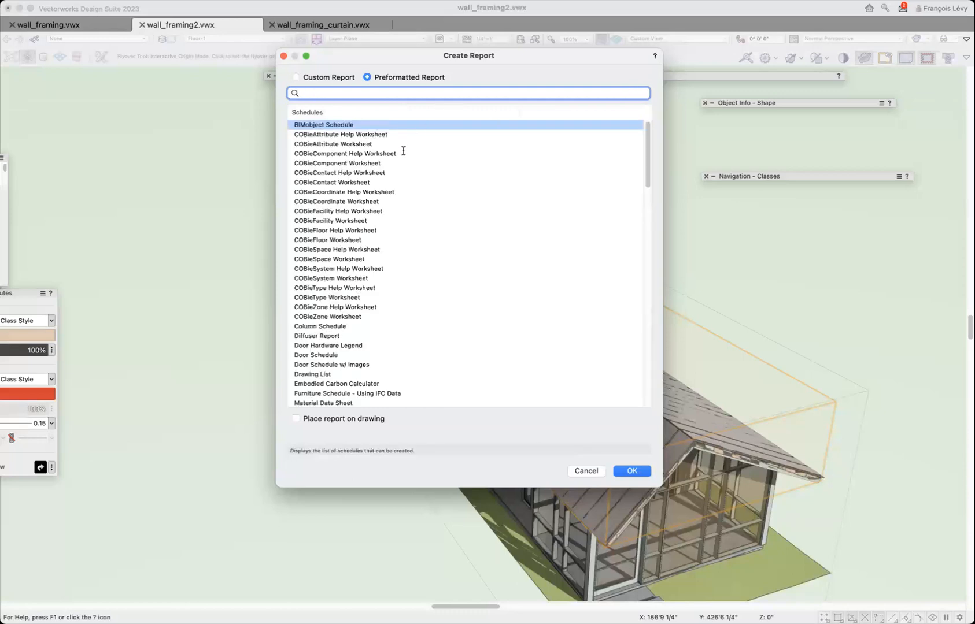
Search the preformatted reports for "roof" and clear the search.
scroll(401, 208, "down", 3)
scroll(402, 208, "up", 1)
type("roof")
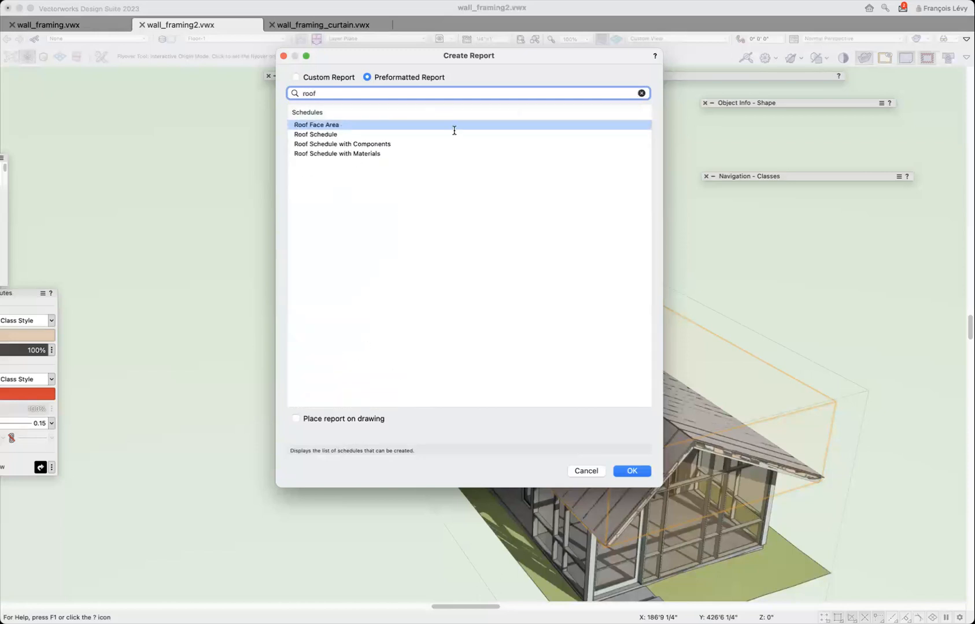
key("BackSpace")
key("BackSpace")
key("BackSpace")
key("BackSpace")
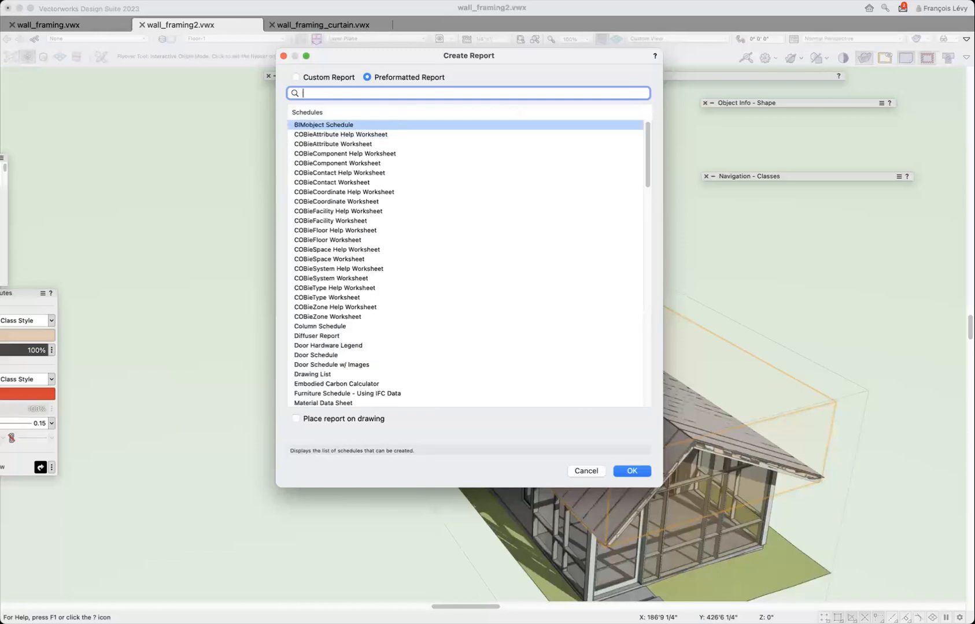
Create the preformatted Materials by Architectural Object - Database report and check its Structural Member row before closing the worksheet.
type("mater")
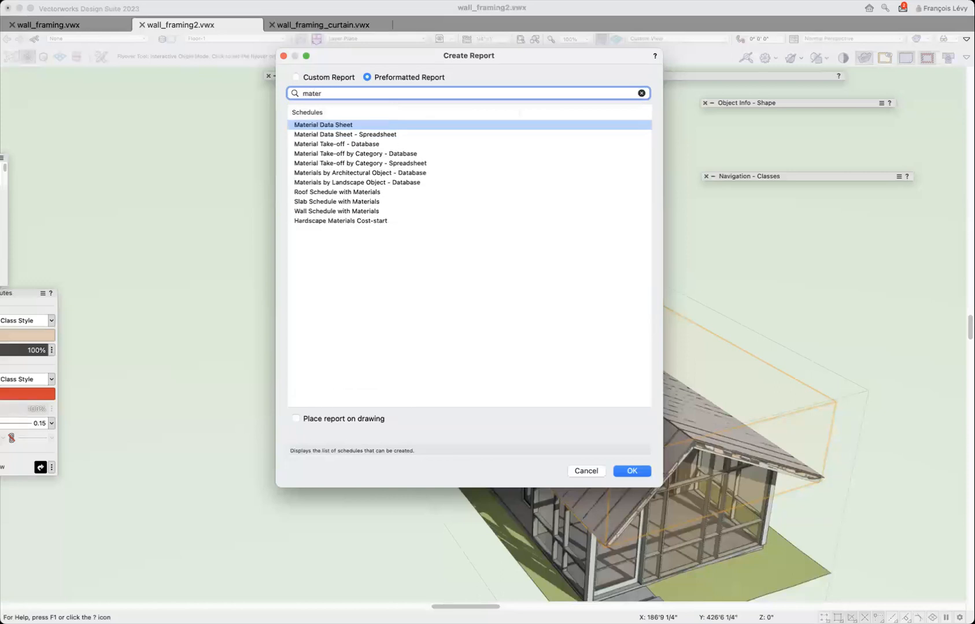
left_click(417, 172)
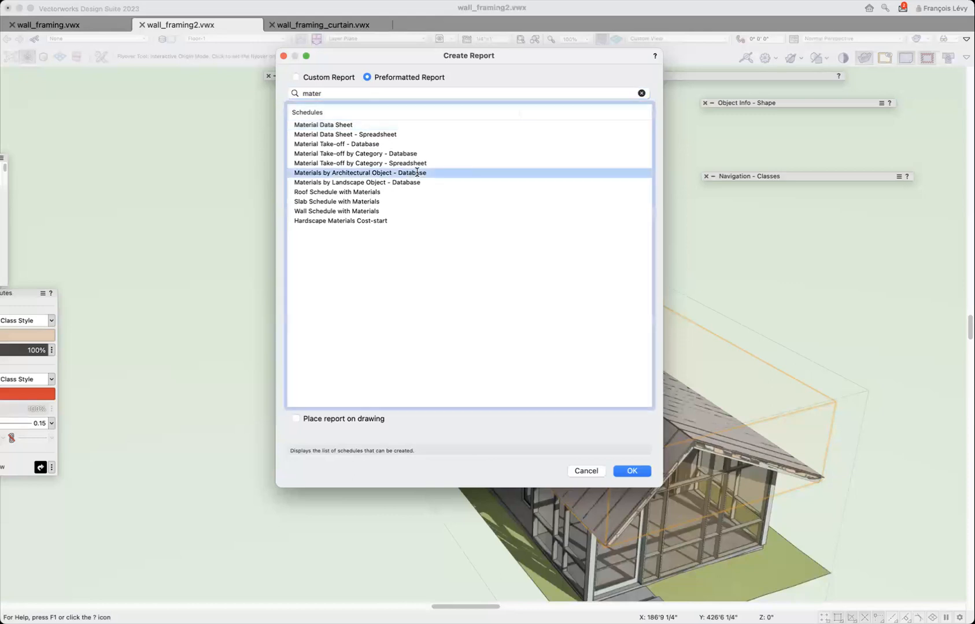
left_click(628, 469)
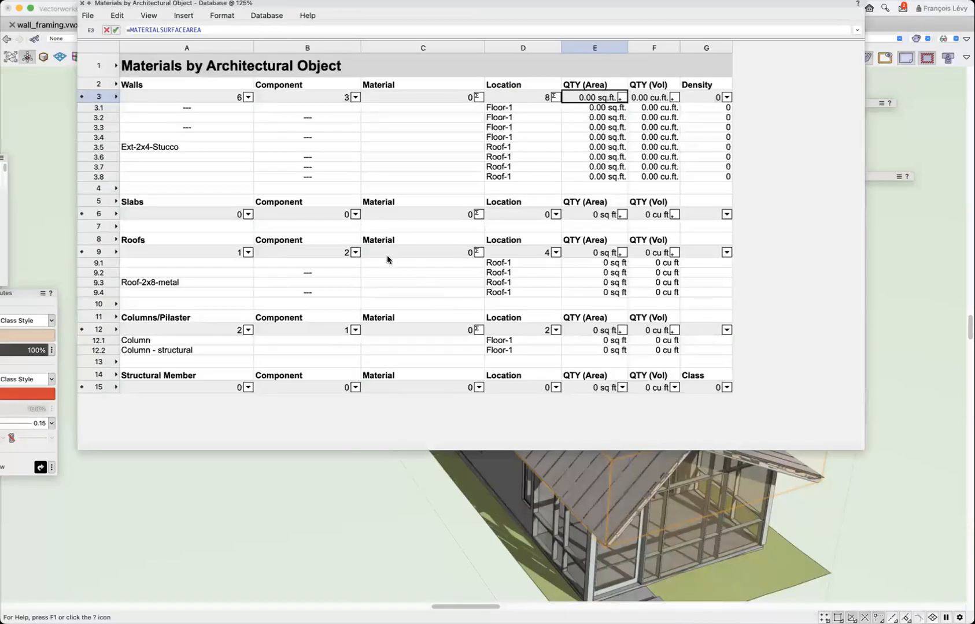
left_click(221, 387)
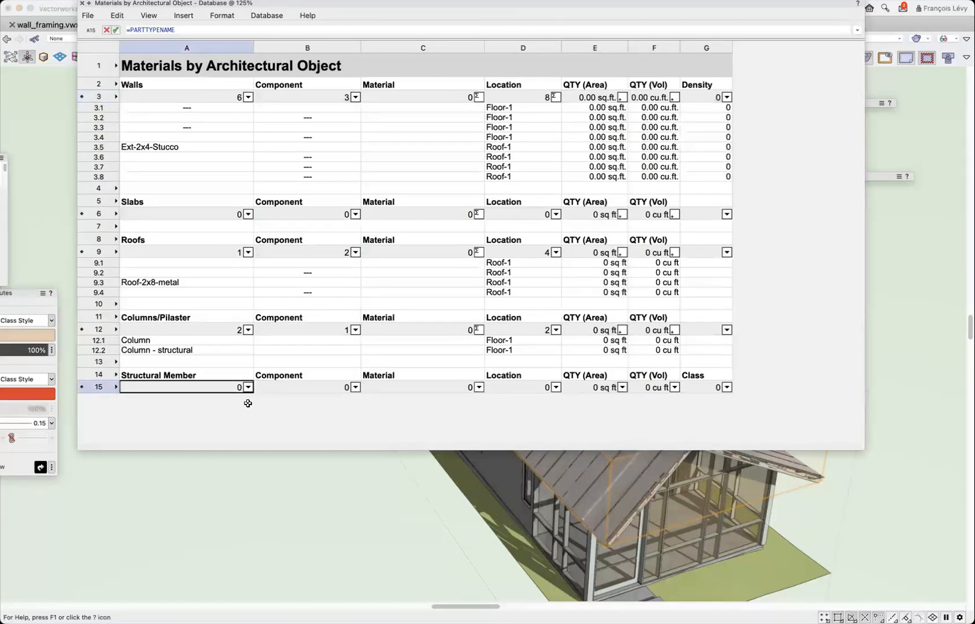
left_click(81, 4)
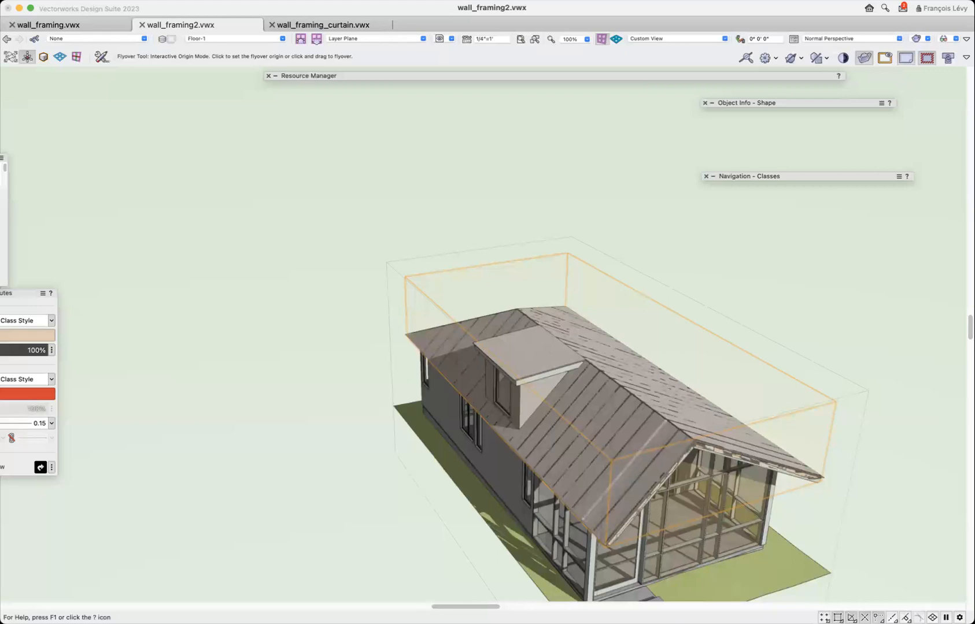
Create the preformatted Material Take-off by Category - Spreadsheet report, found by searching for "mater".
left_click(230, 1)
mouse_move(252, 72)
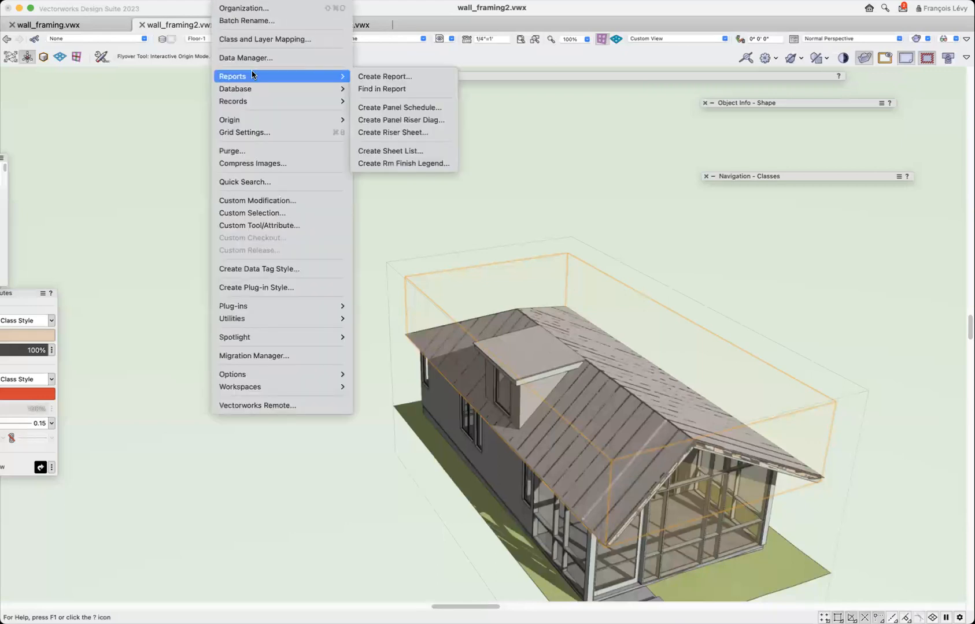
left_click(423, 78)
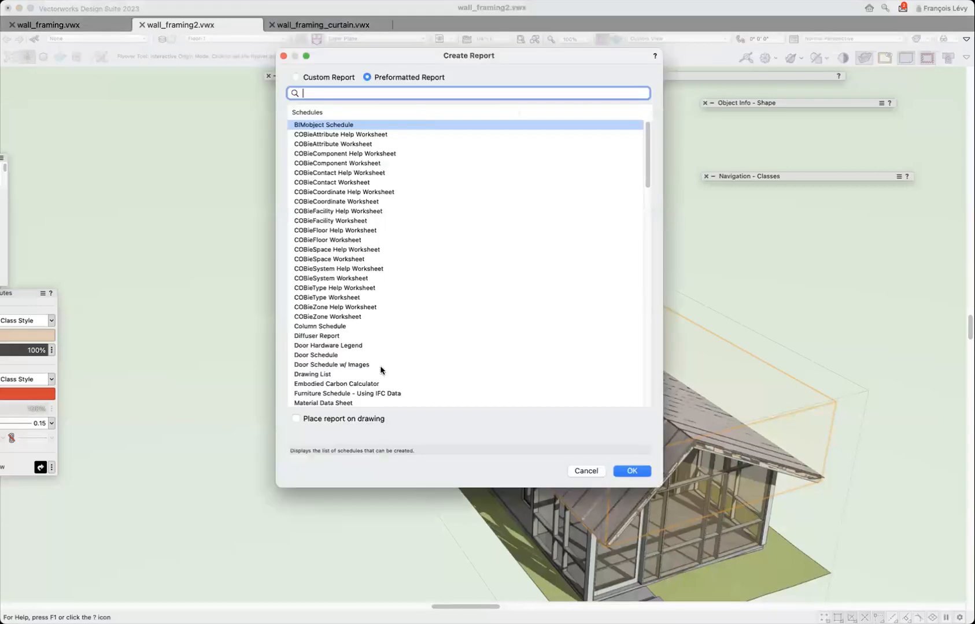
type("mater")
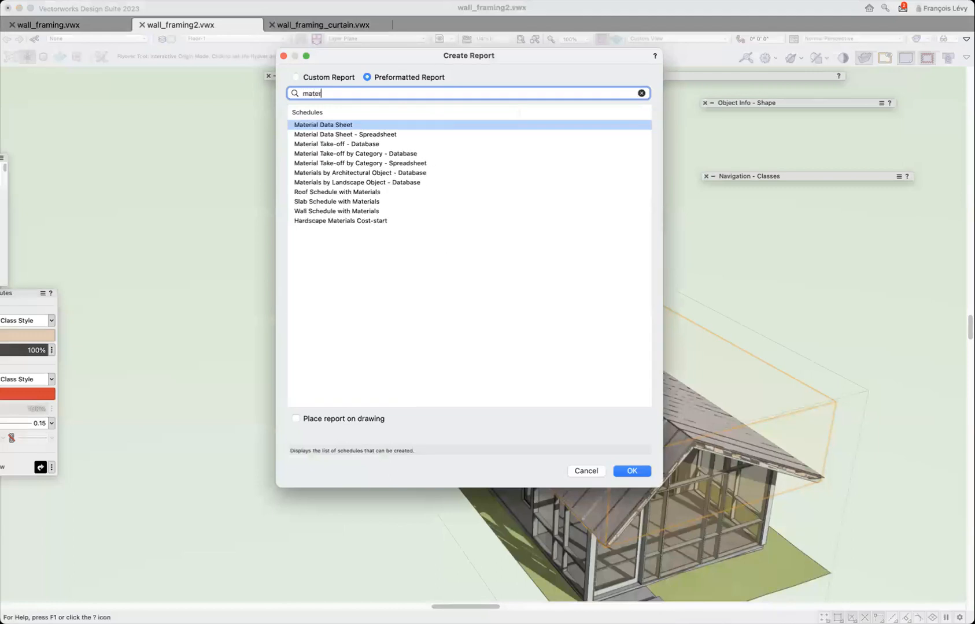
left_click(395, 165)
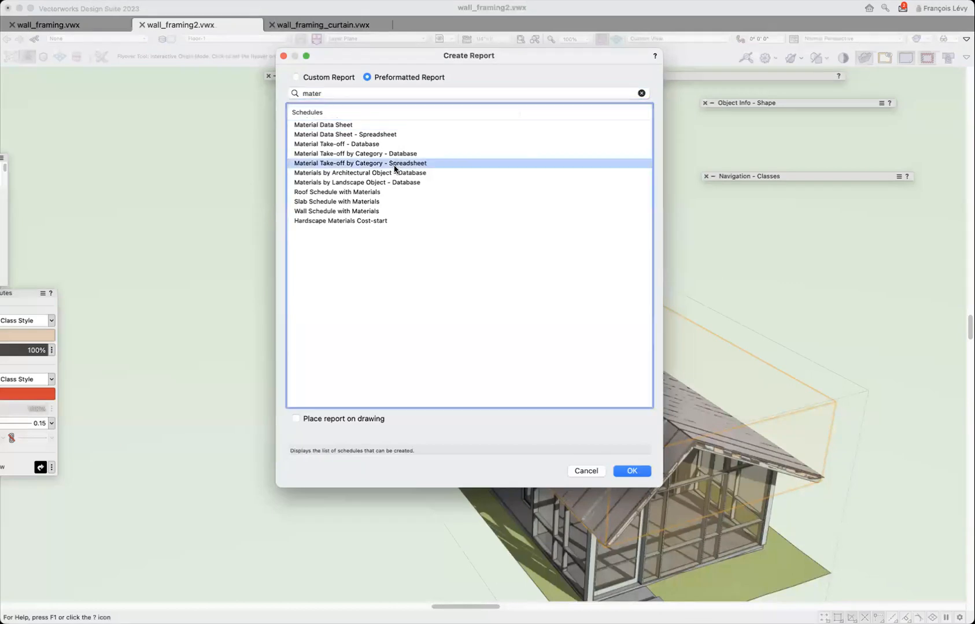
left_click(632, 471)
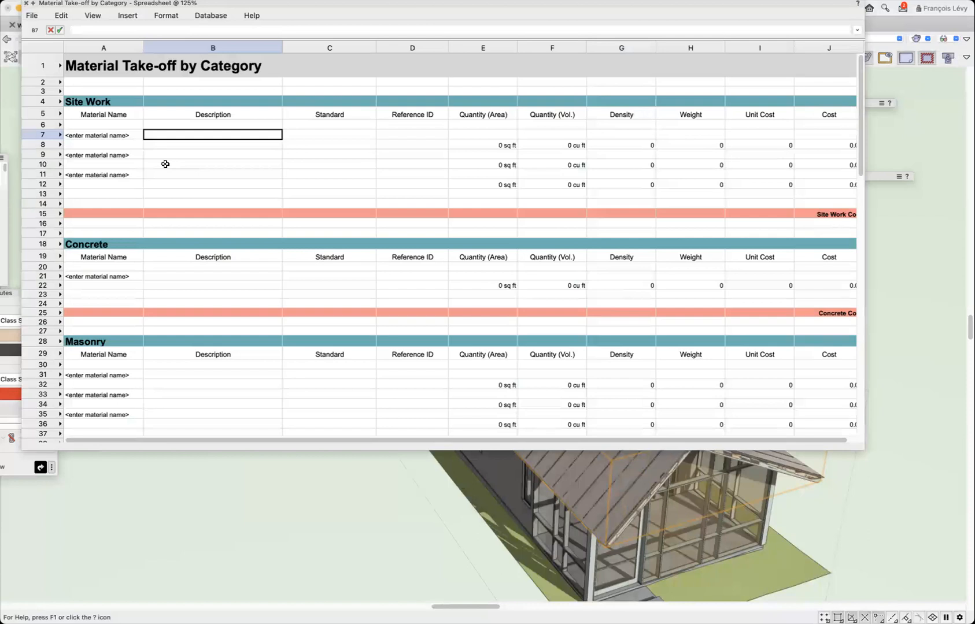
Examine the take-off worksheet's material categories, cost rows and material name placeholder in A103, then close the worksheet.
scroll(165, 164, "down", 10)
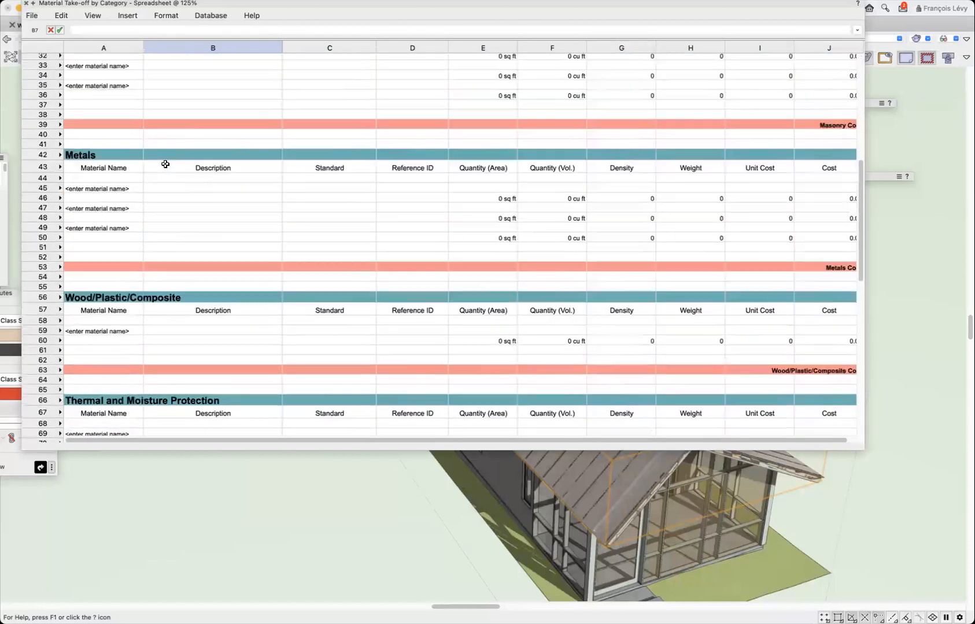
scroll(165, 165, "down", 6)
scroll(165, 164, "down", 1)
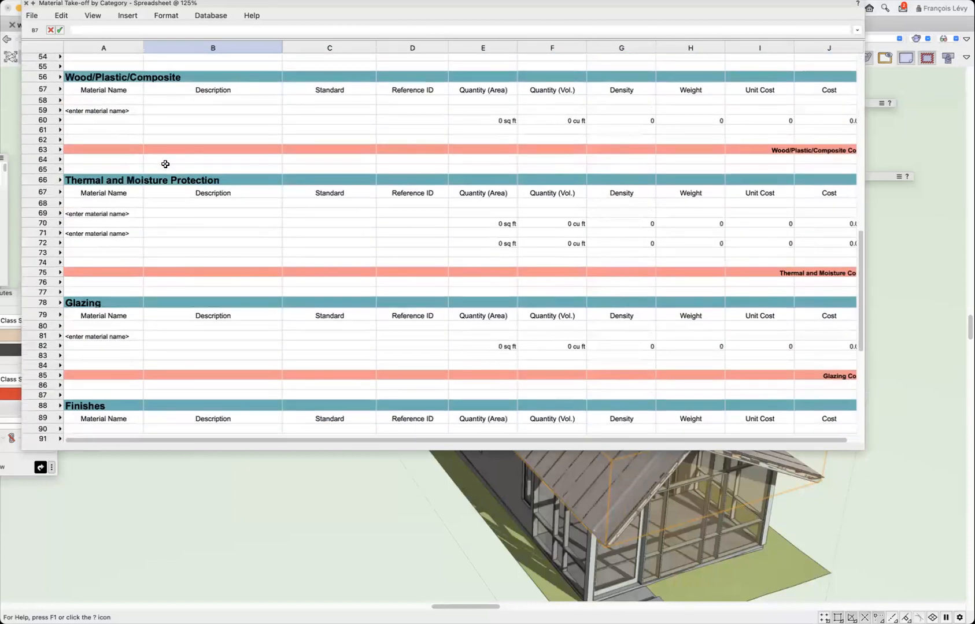
scroll(166, 164, "down", 2)
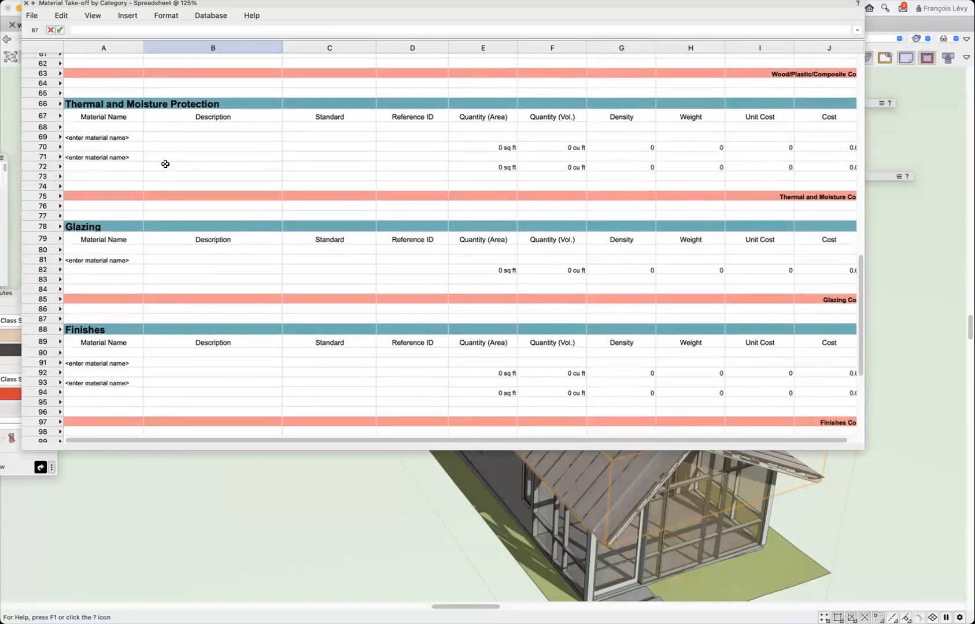
scroll(165, 164, "down", 1)
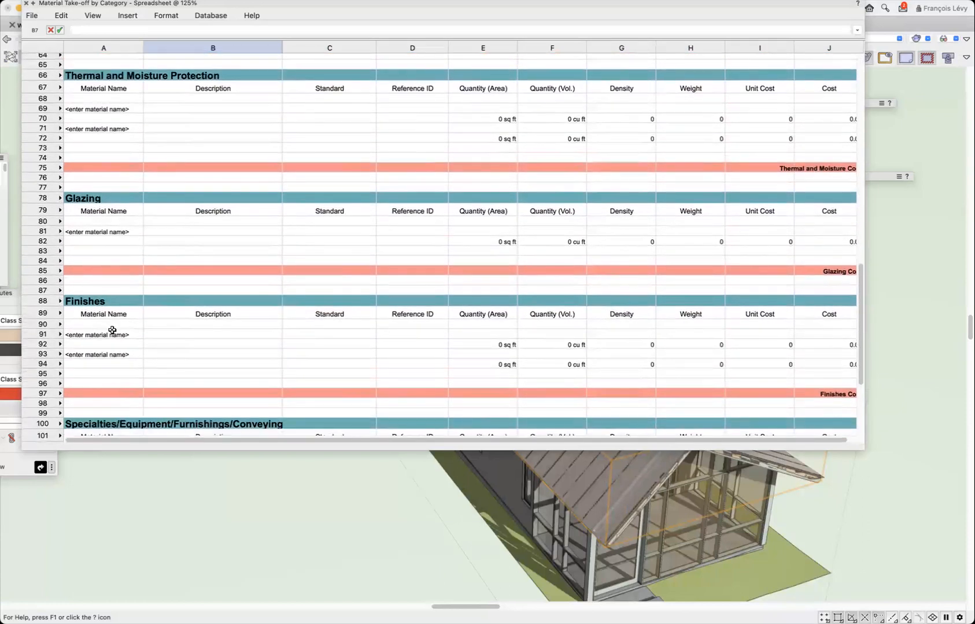
scroll(113, 331, "down", 2)
scroll(112, 330, "up", 10)
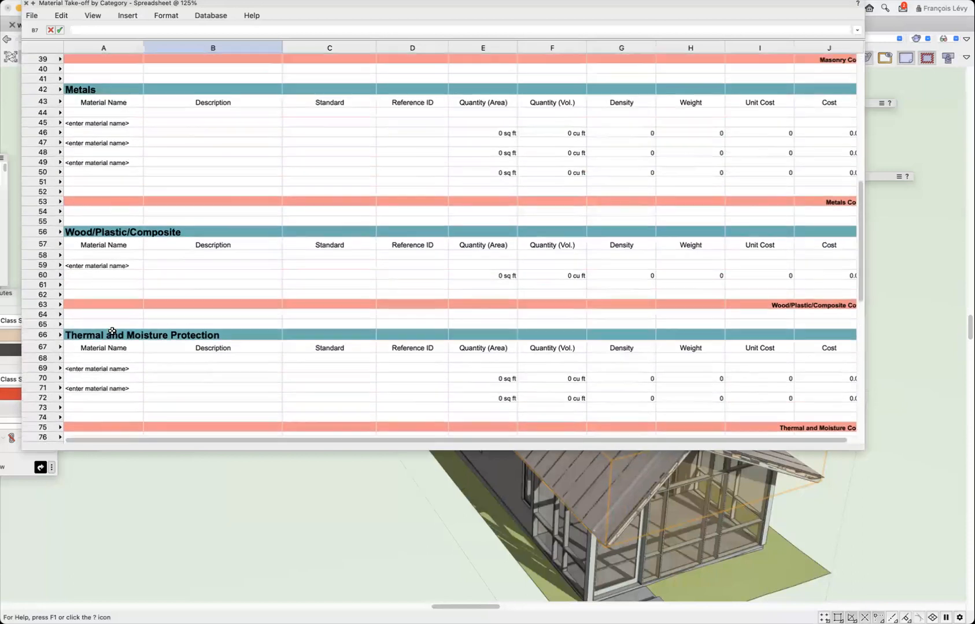
scroll(112, 330, "down", 15)
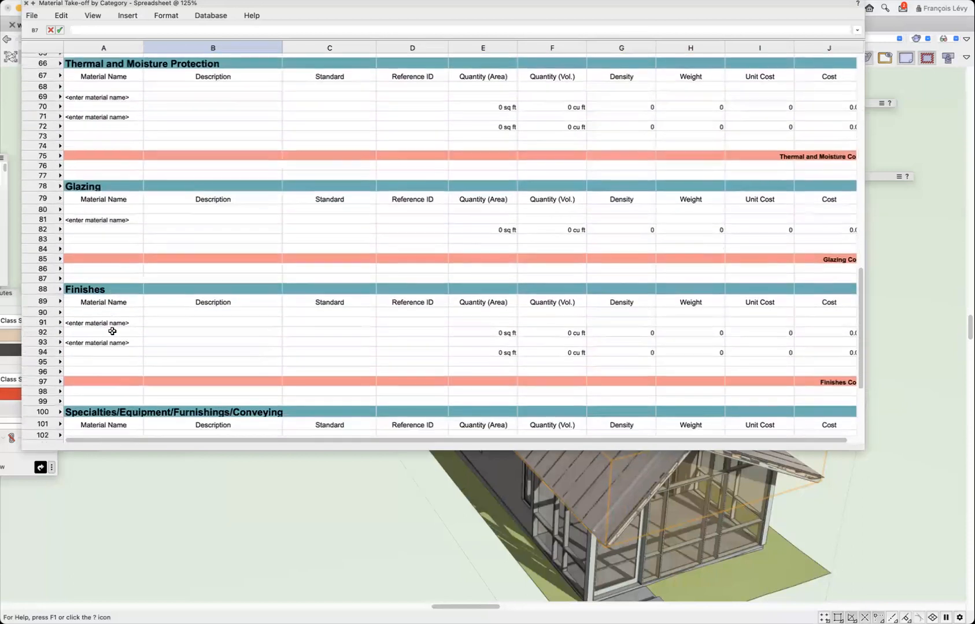
scroll(113, 331, "down", 4)
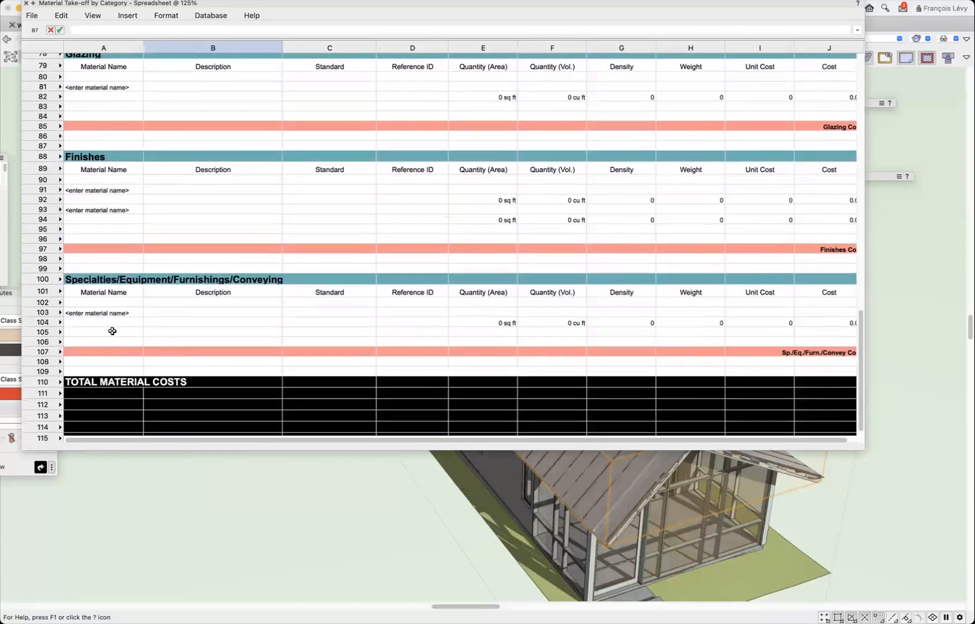
scroll(112, 330, "up", 2)
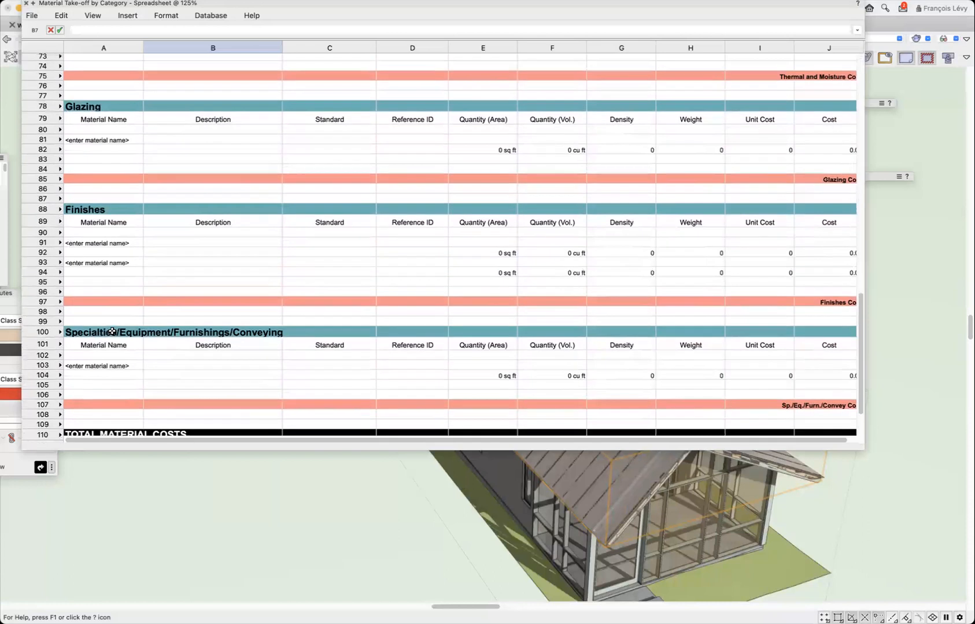
left_click(119, 368)
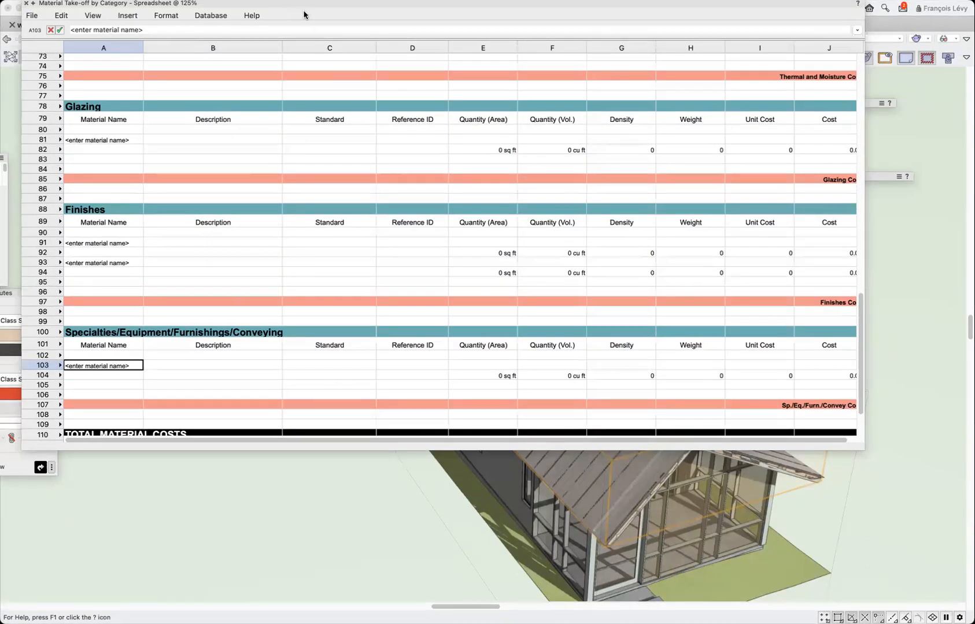
left_click(26, 3)
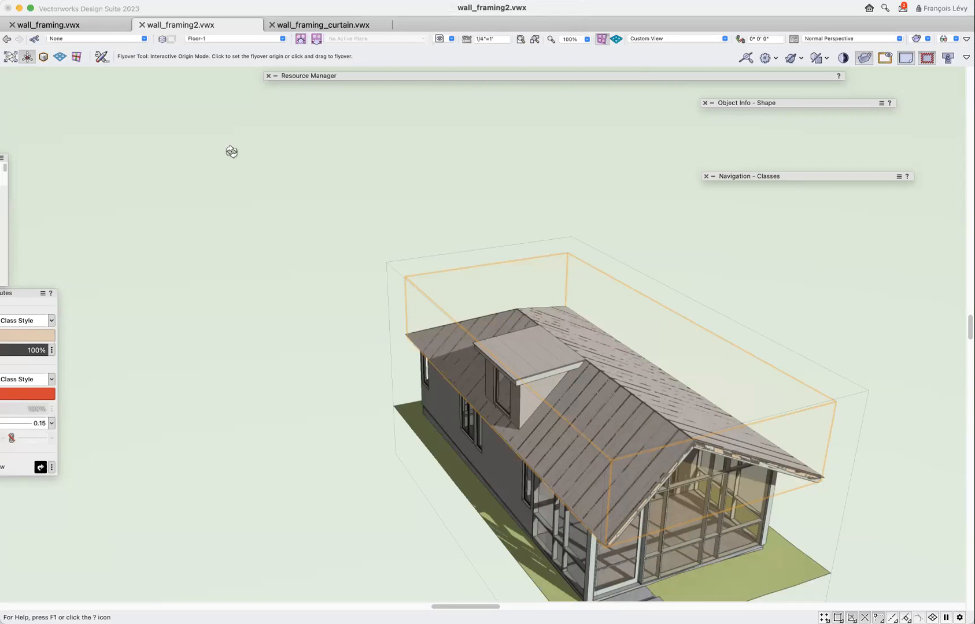
Open the roof framing group, inspect the notched tail of the third rafter from the gable end up close, and exit the group.
key("super+bracketleft")
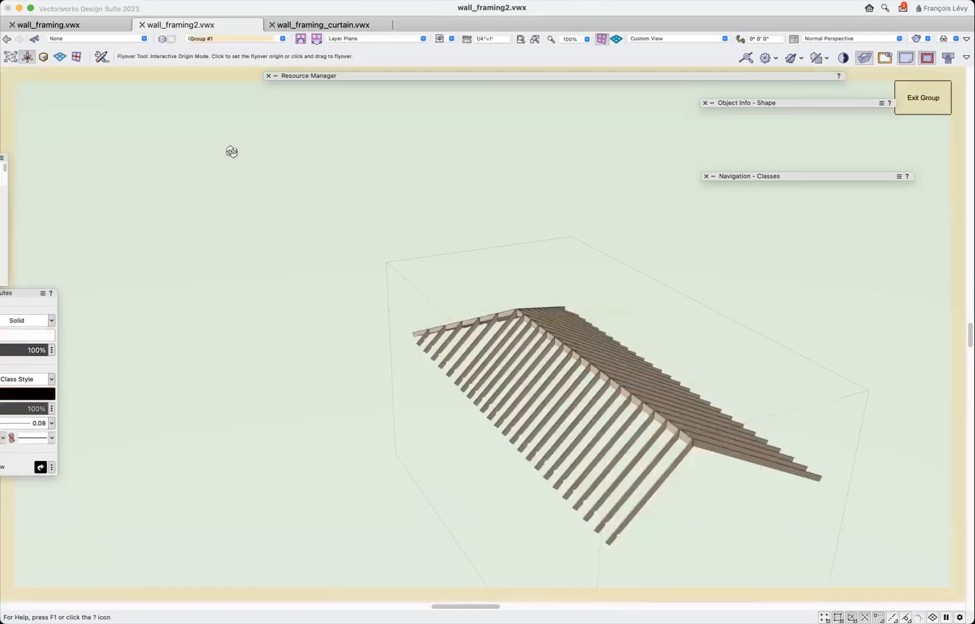
key("x")
left_click(444, 345)
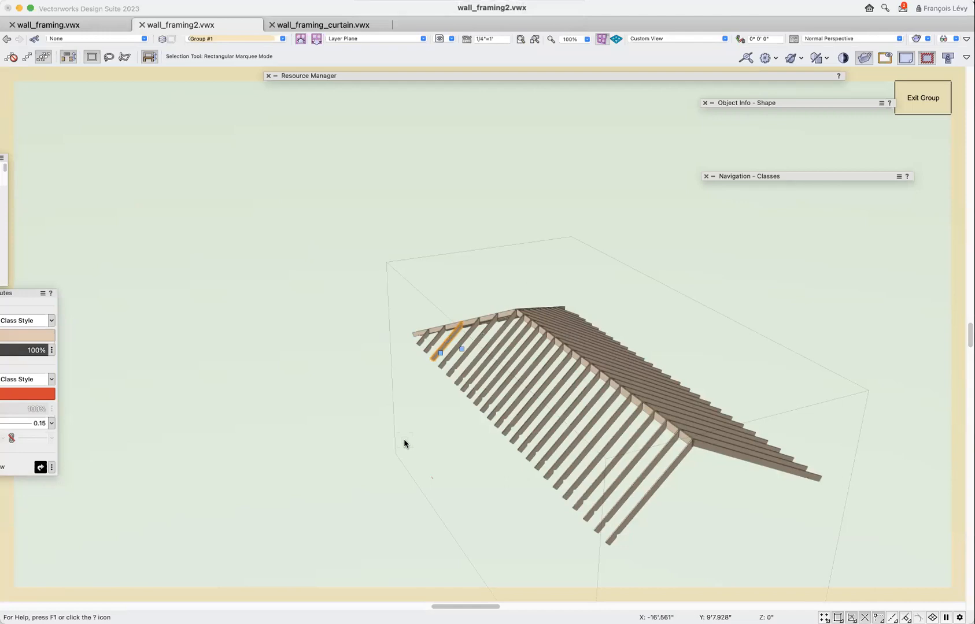
key("c")
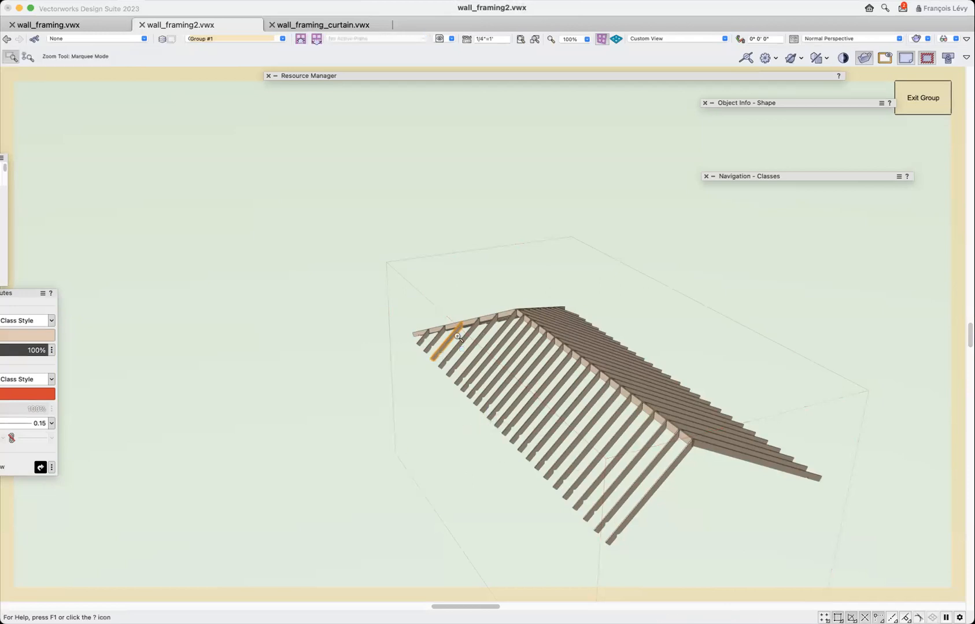
left_click_drag(403, 327, 469, 389)
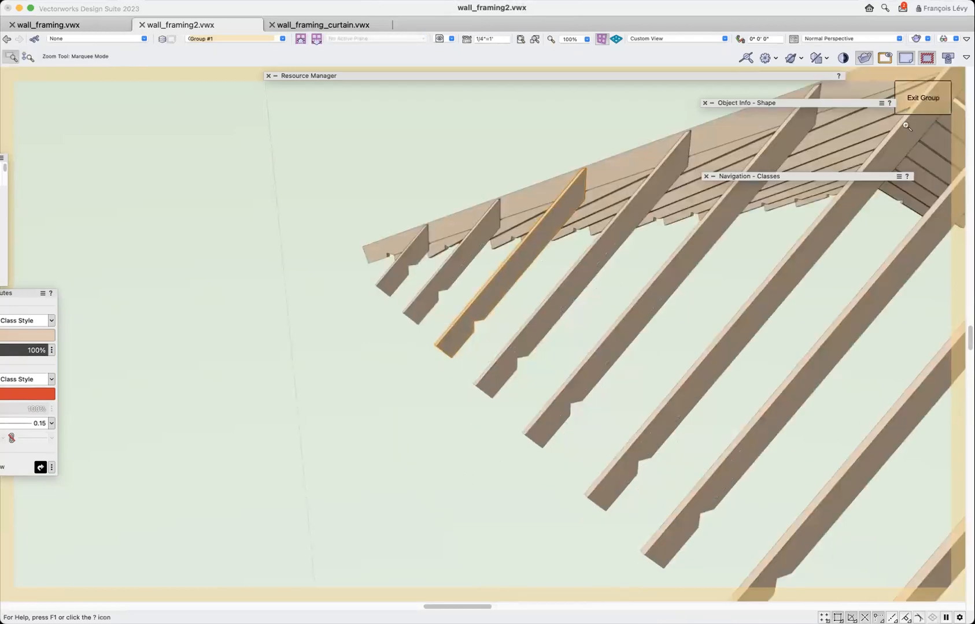
left_click(915, 102)
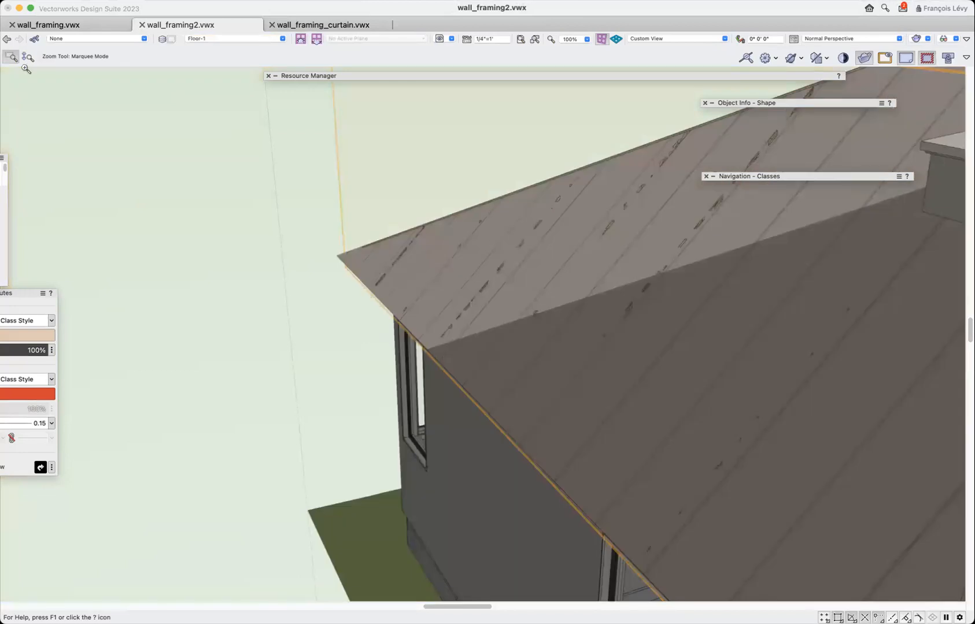
Examine from below how the rafters meet the roof eave beneath the dormer.
key("c")
mouse_move(457, 365)
left_mouse_down()
mouse_move(470, 398)
mouse_move(466, 342)
mouse_move(452, 333)
mouse_move(402, 350)
mouse_move(573, 317)
mouse_move(690, 313)
mouse_move(501, 307)
mouse_move(474, 317)
left_mouse_up()
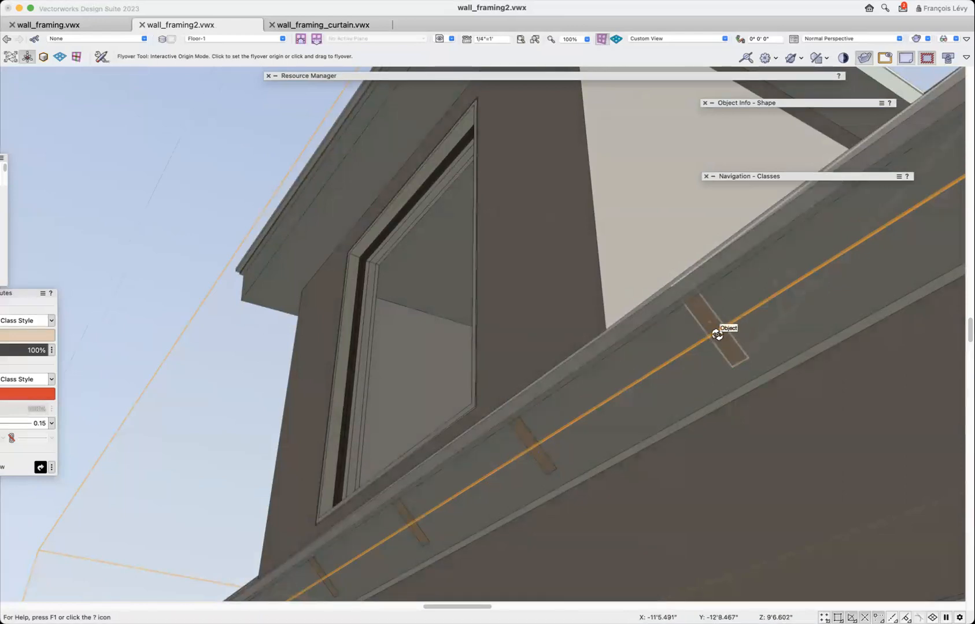
scroll(717, 334, "down", 5)
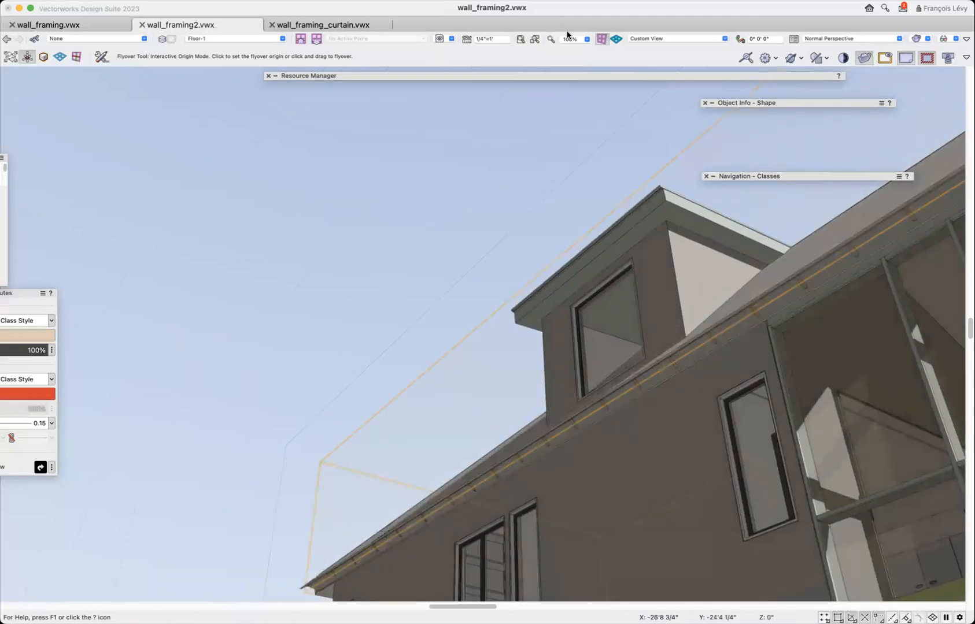
Switch to wall_framing_curtain.vwx and isolate the long framed wall with the three openings using the Clip Cube.
key("x")
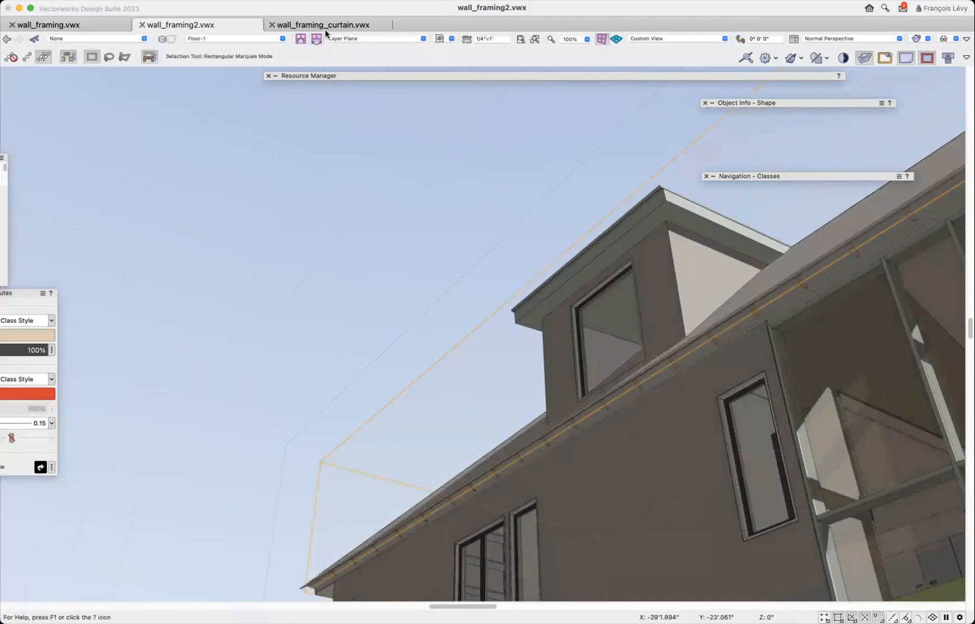
left_click(328, 28)
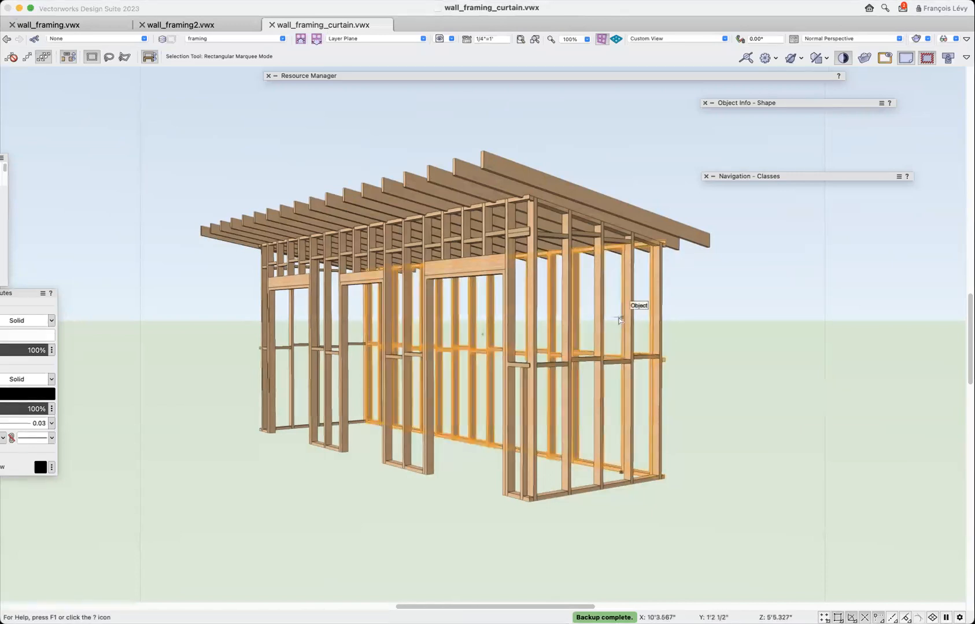
left_click(641, 446)
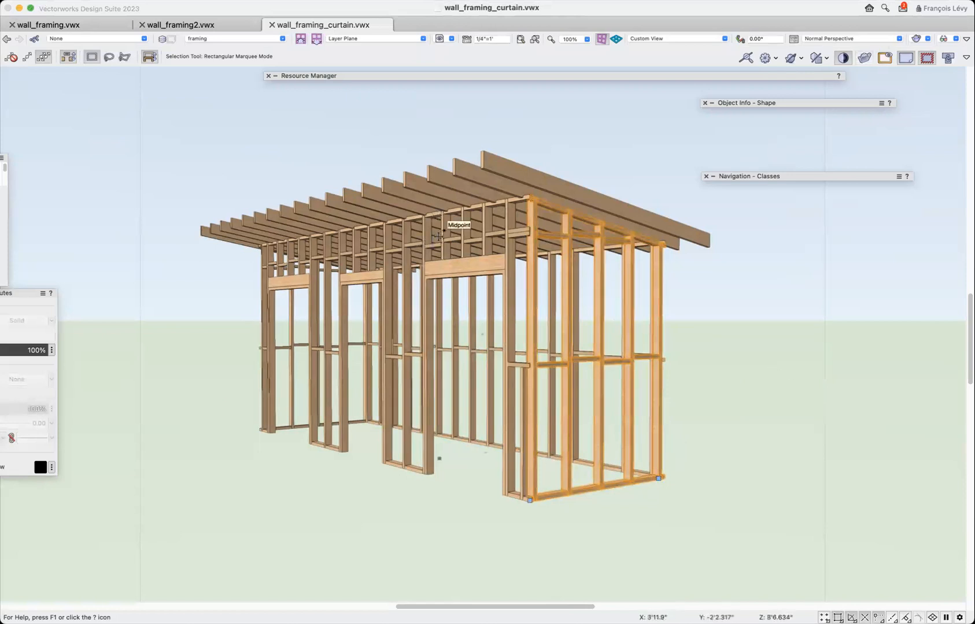
left_click(437, 457)
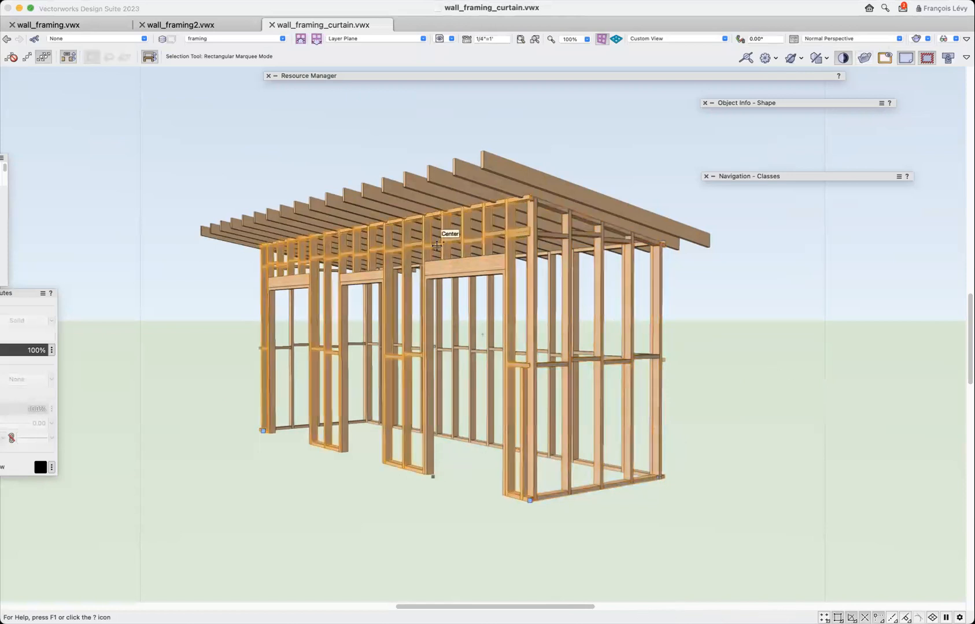
left_click(864, 58)
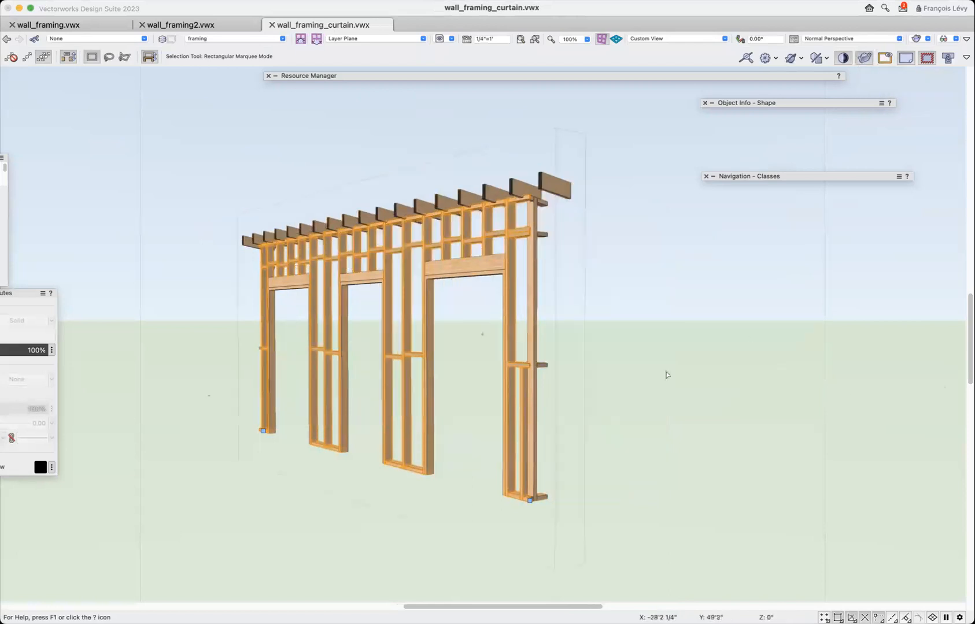
mouse_move(808, 104)
key(";")
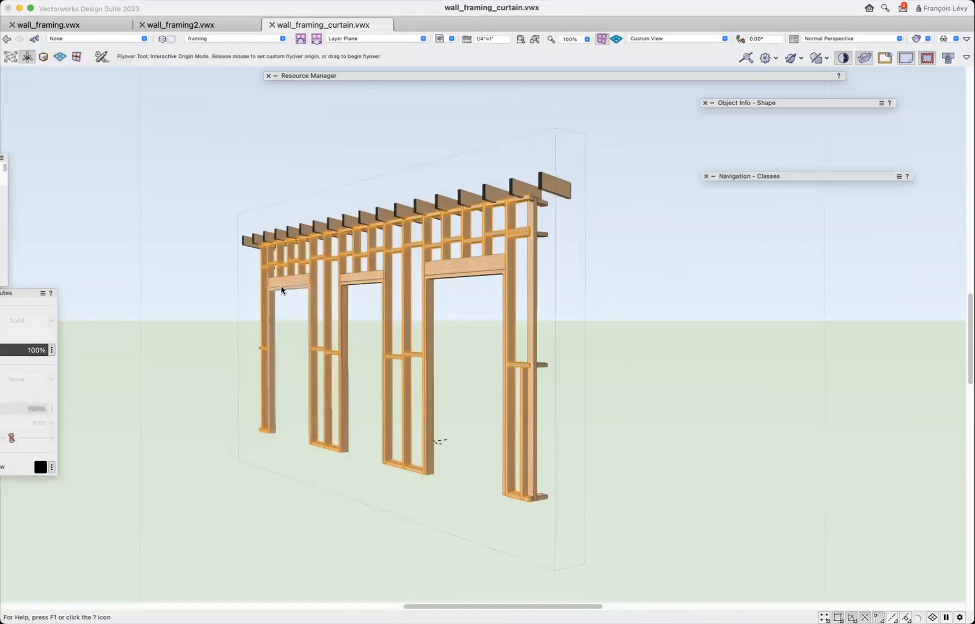
left_click_drag(284, 322, 368, 357)
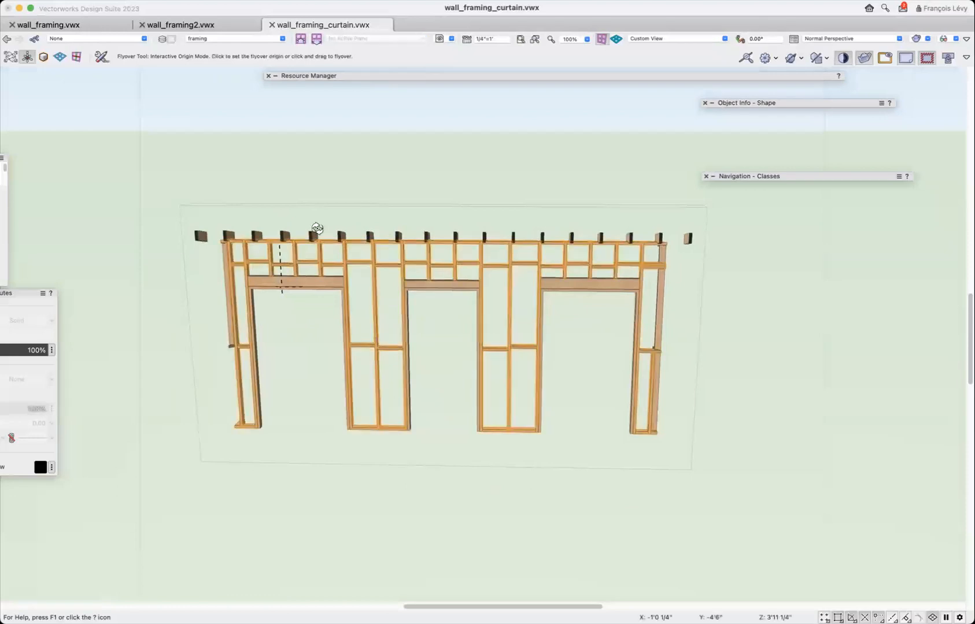
Review the wall's 2x4 framing at 16" OC style, including its gridline definition and vertical frame settings, and close it without changes.
mouse_move(794, 103)
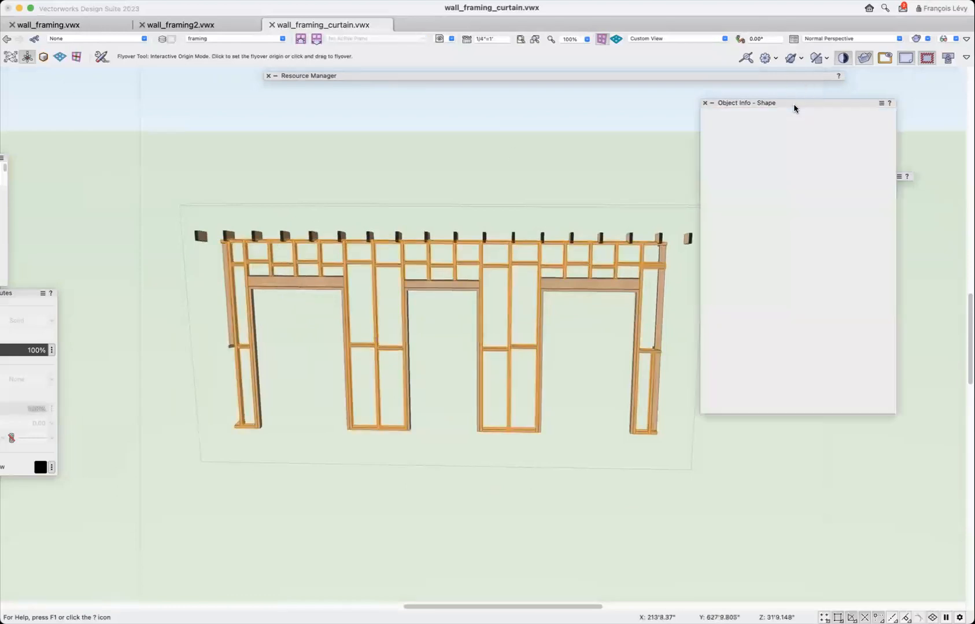
left_click(795, 163)
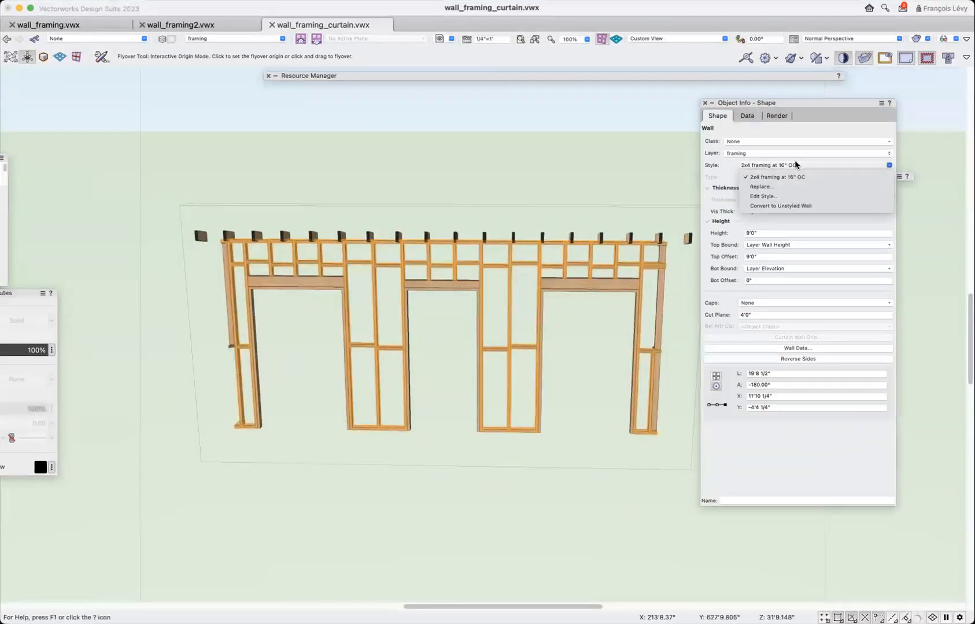
left_click(786, 195)
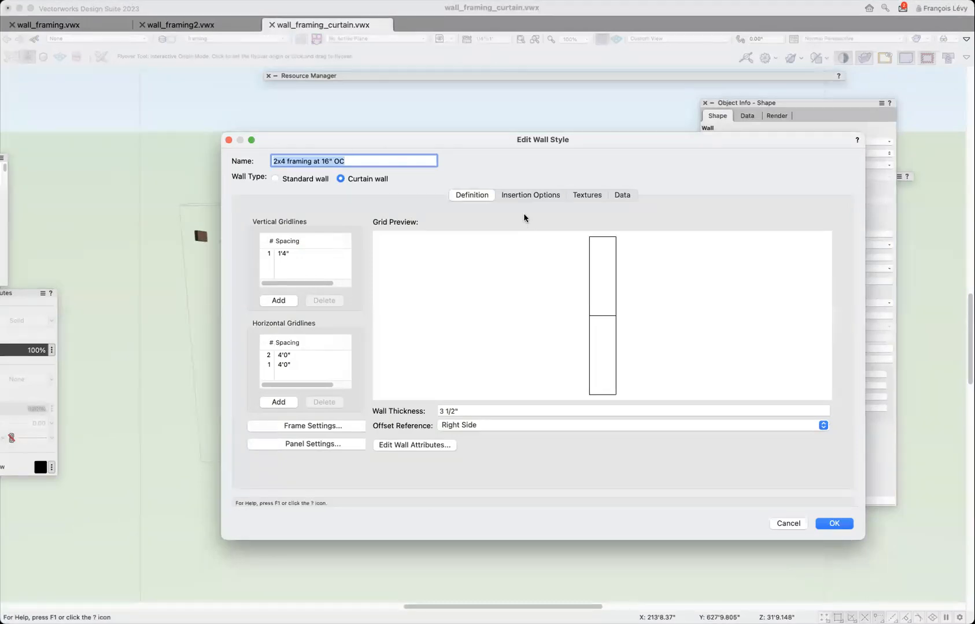
left_click(282, 426)
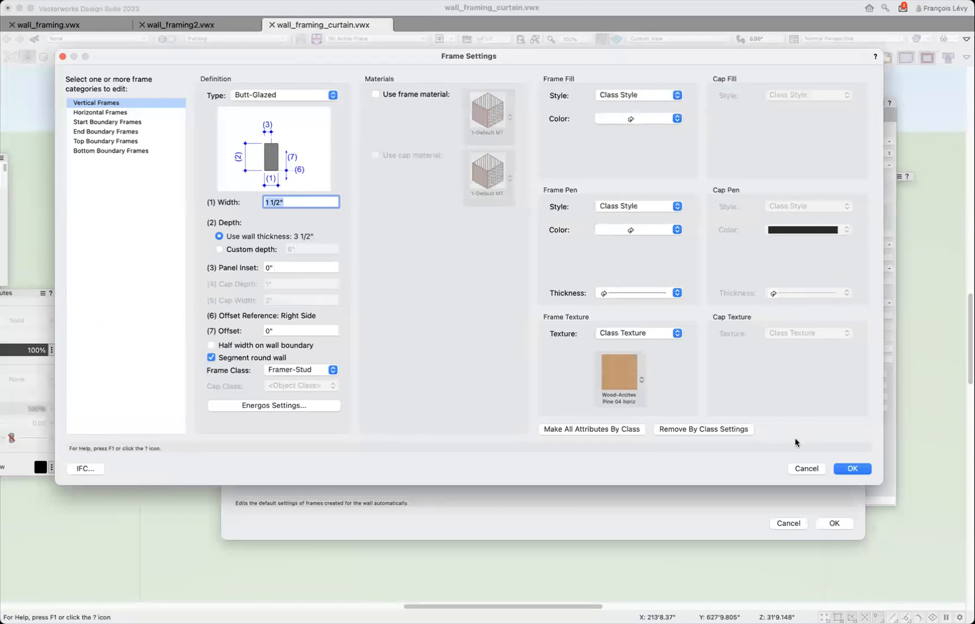
left_click(792, 469)
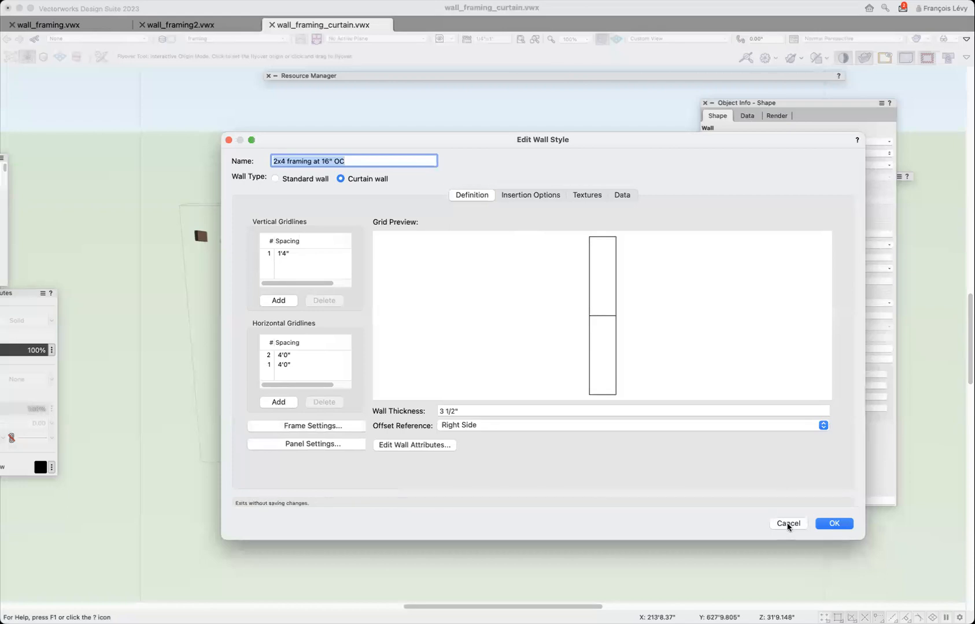
left_click(787, 524)
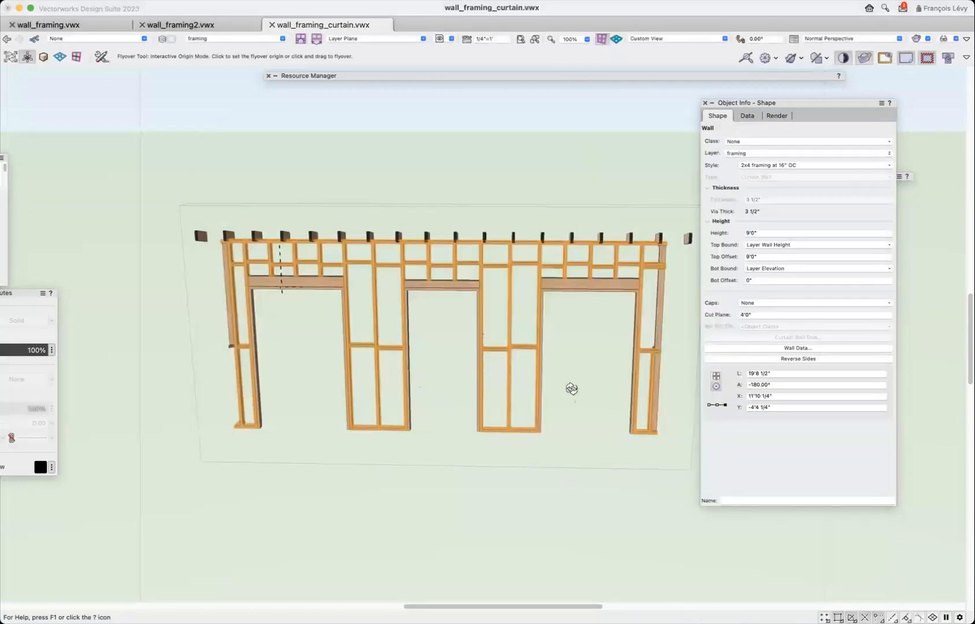
Distribute the three full-height studs beside the middle opening evenly using the Edit Wall tool, and deselect the wall.
key("c")
left_click_drag(464, 222, 584, 451)
key("x")
key("x")
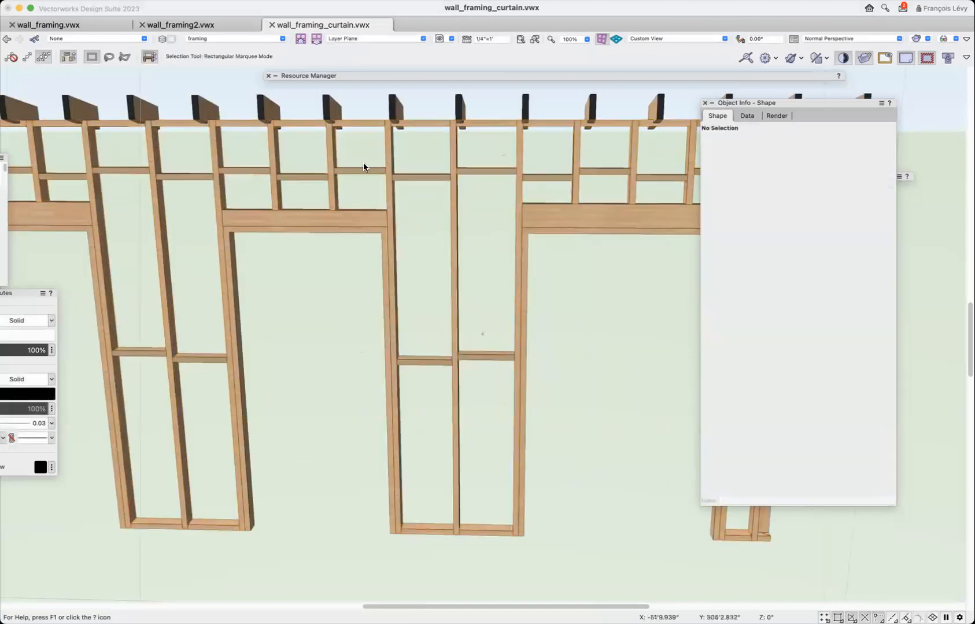
double_click(387, 191)
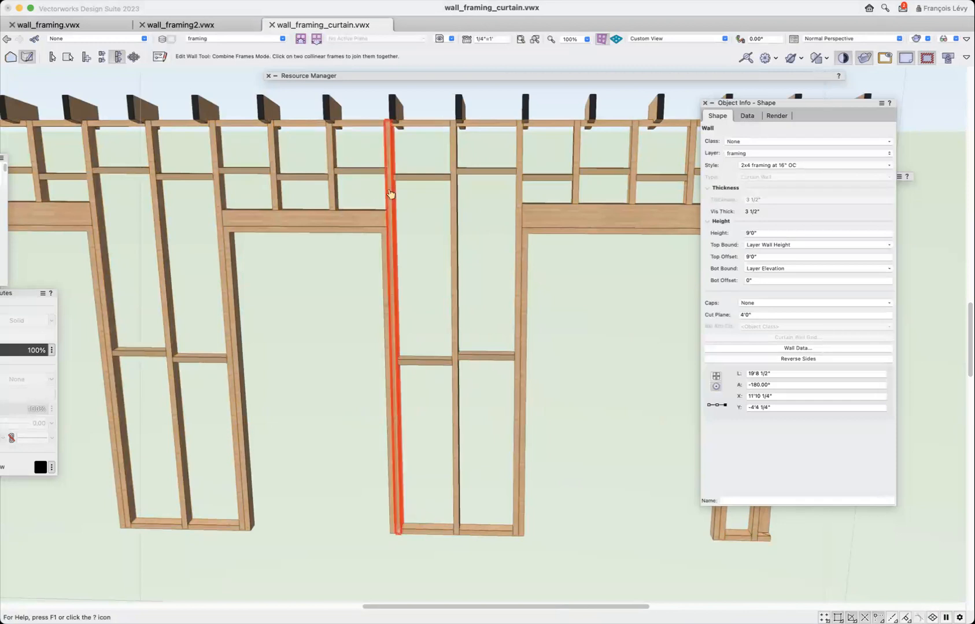
left_click(53, 57)
left_click(396, 197)
left_click(457, 219, "shift")
left_click(523, 197, "shift")
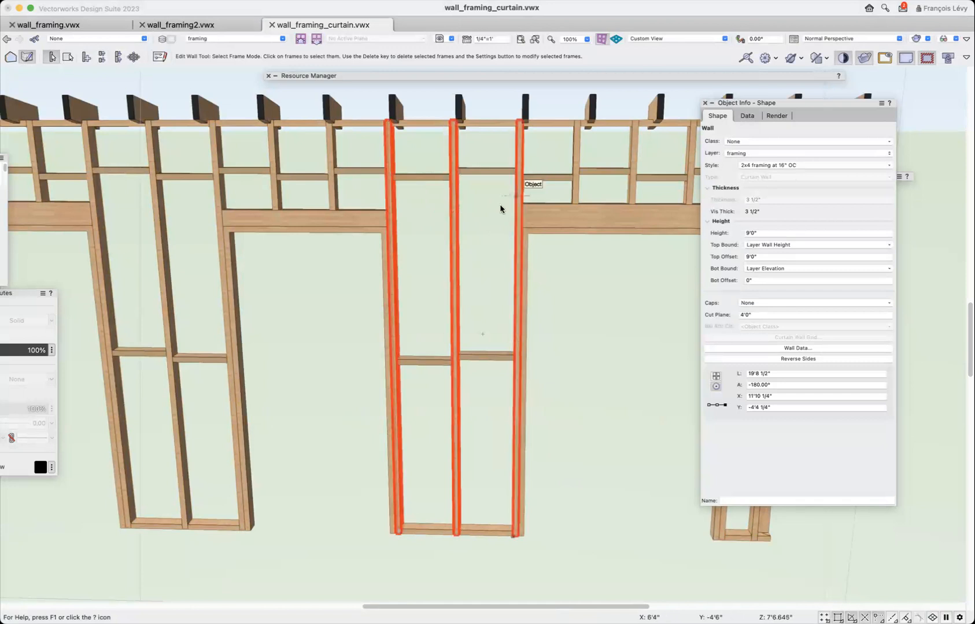
right_click(451, 250)
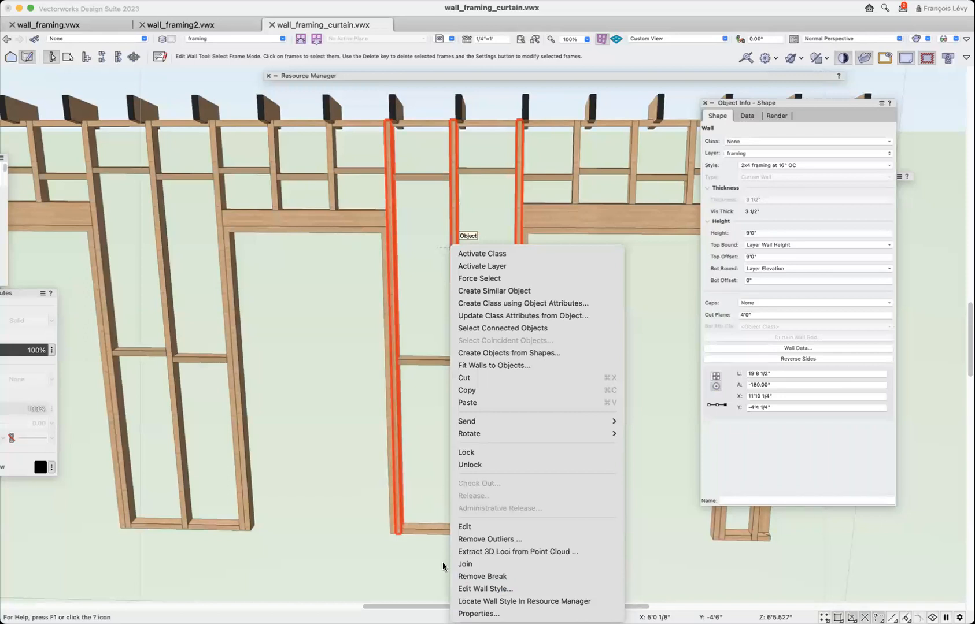
left_click(436, 440)
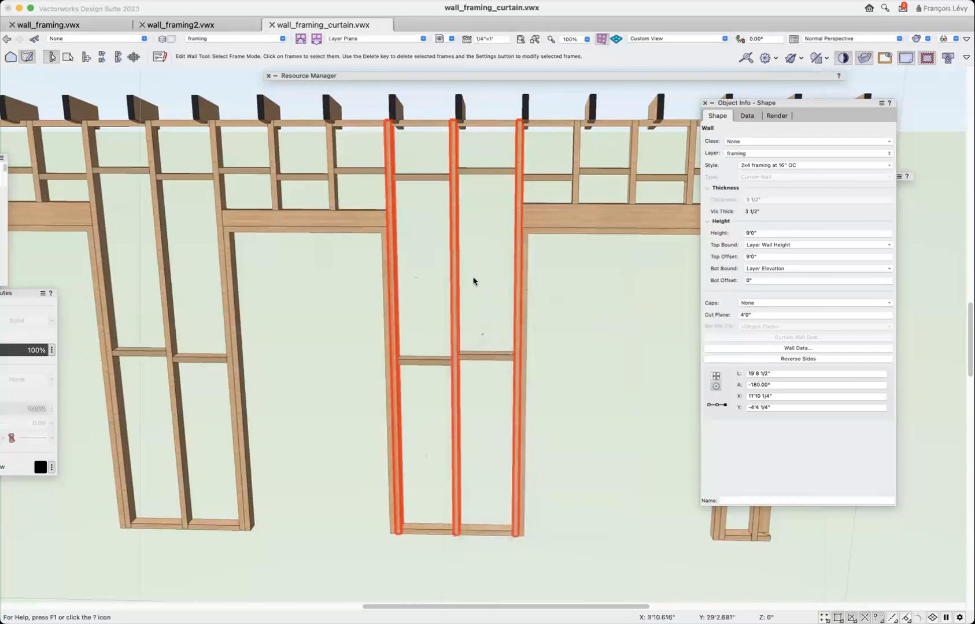
right_click(451, 287)
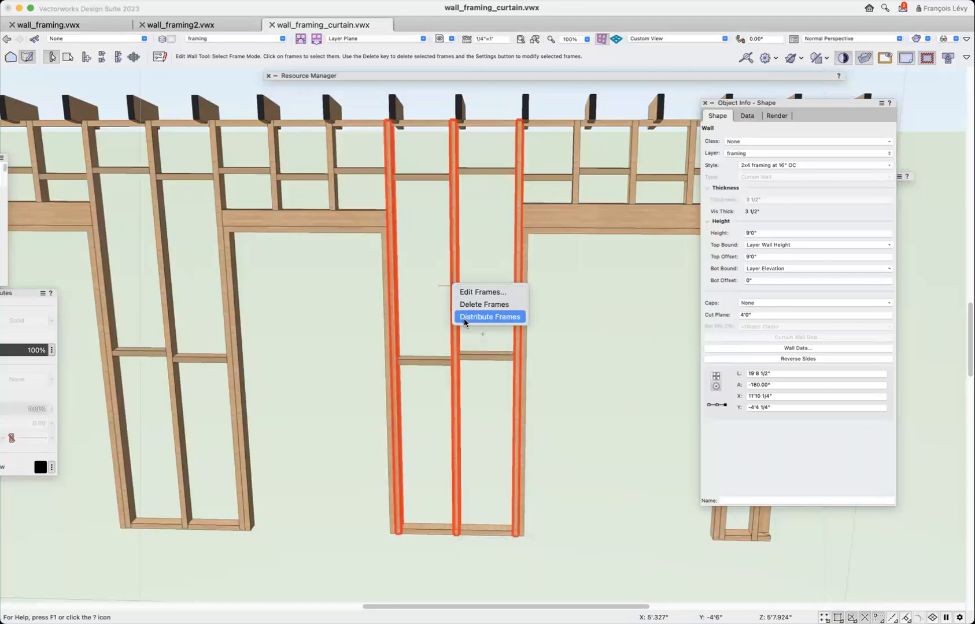
left_click(489, 316)
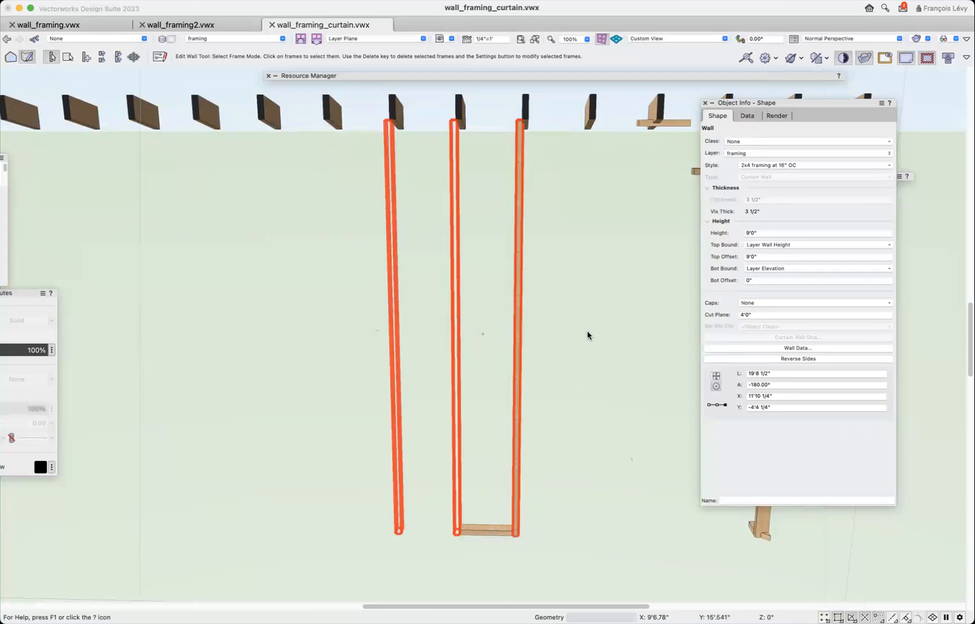
scroll(587, 330, "down", 3)
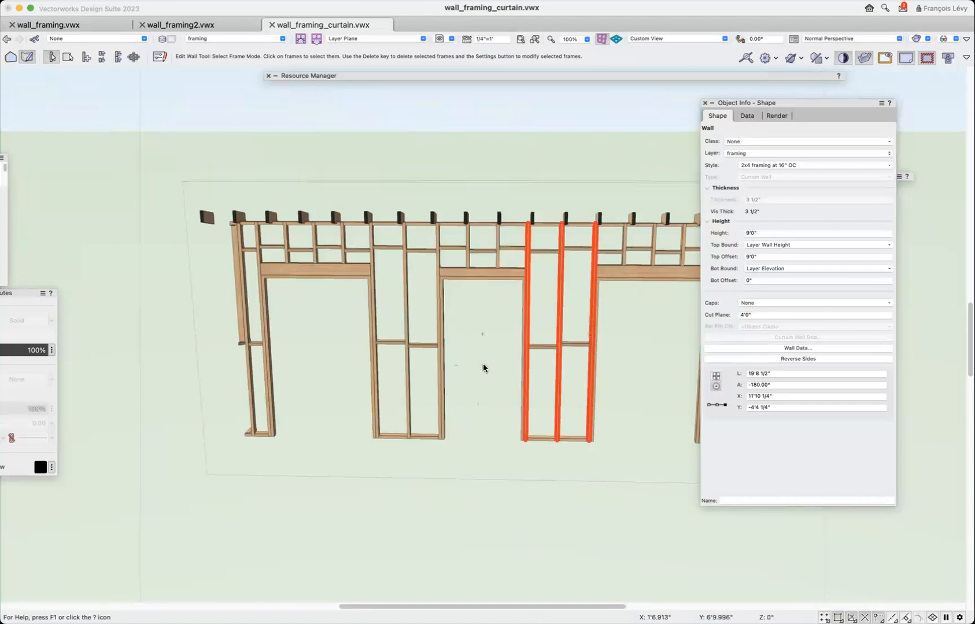
key("x")
key("x")
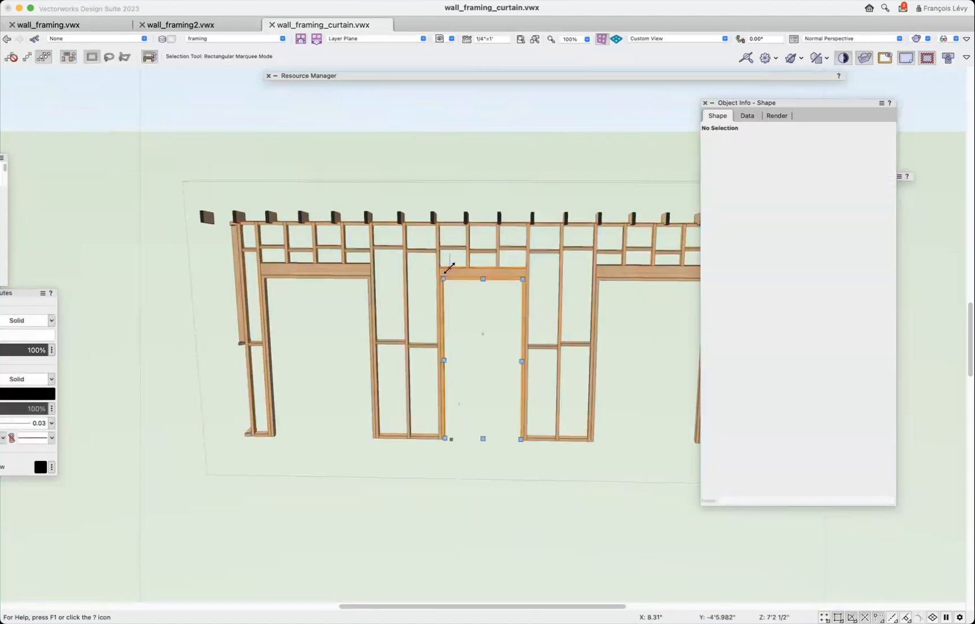
Review the lintel settings of the middle cased opening and close the door settings without changes.
left_click(449, 268)
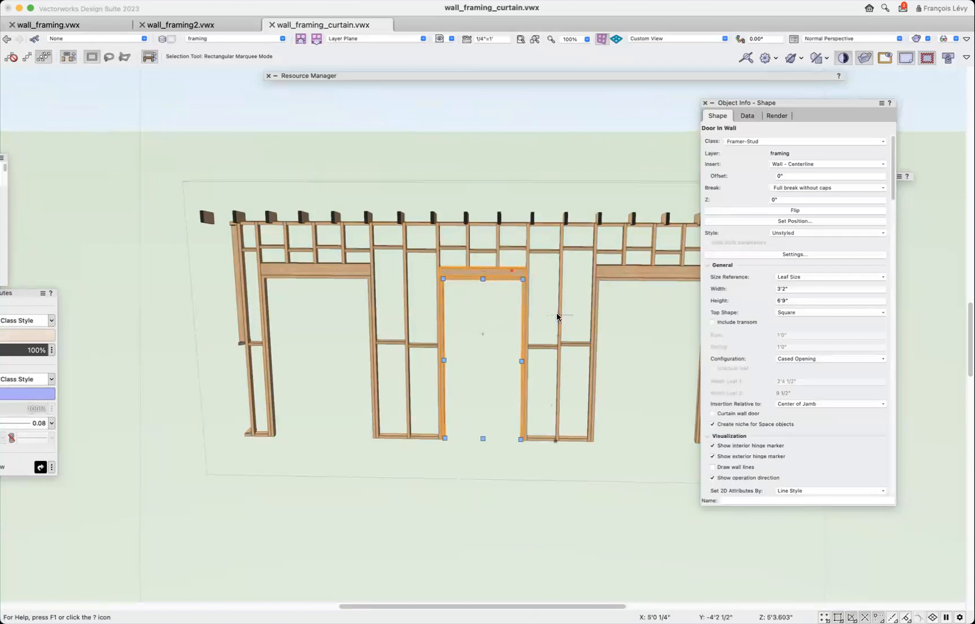
key("x")
key("x")
left_click(491, 277)
mouse_move(797, 101)
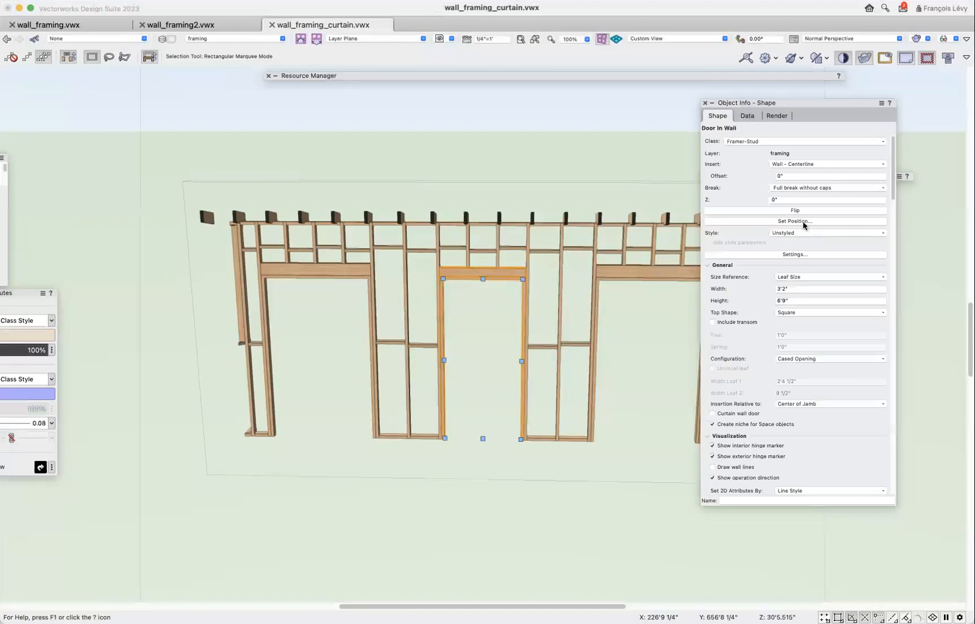
left_click(802, 254)
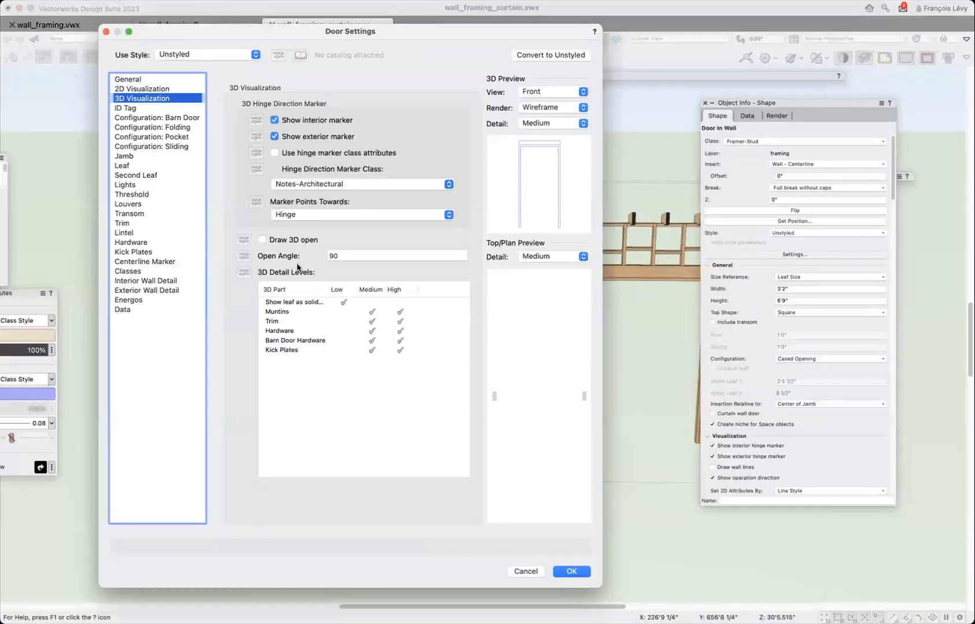
left_click(143, 231)
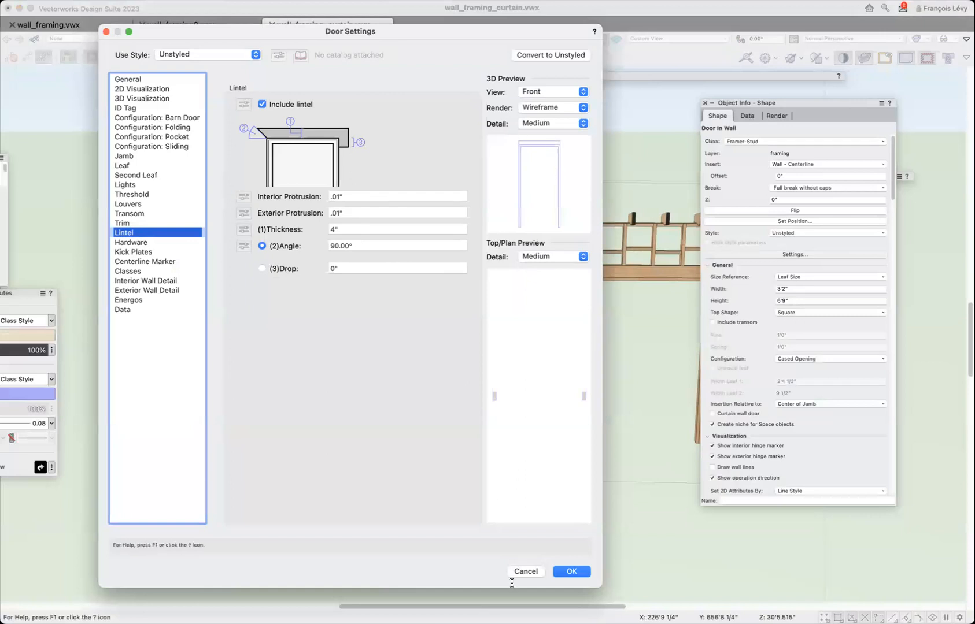
left_click(525, 571)
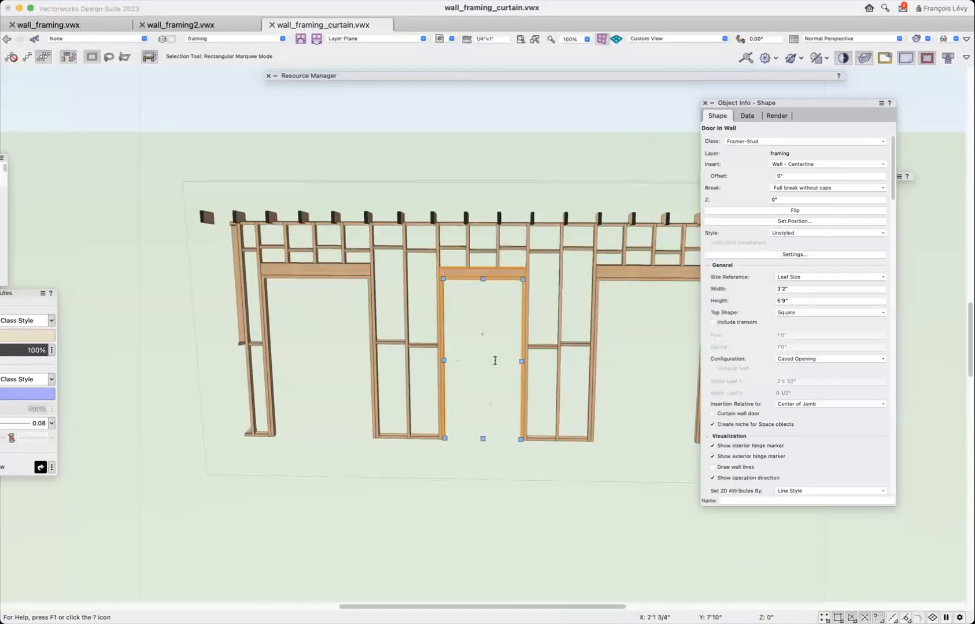
Inspect the header and jambs of the middle opening up close, and return to the previous view of the wall.
key("c")
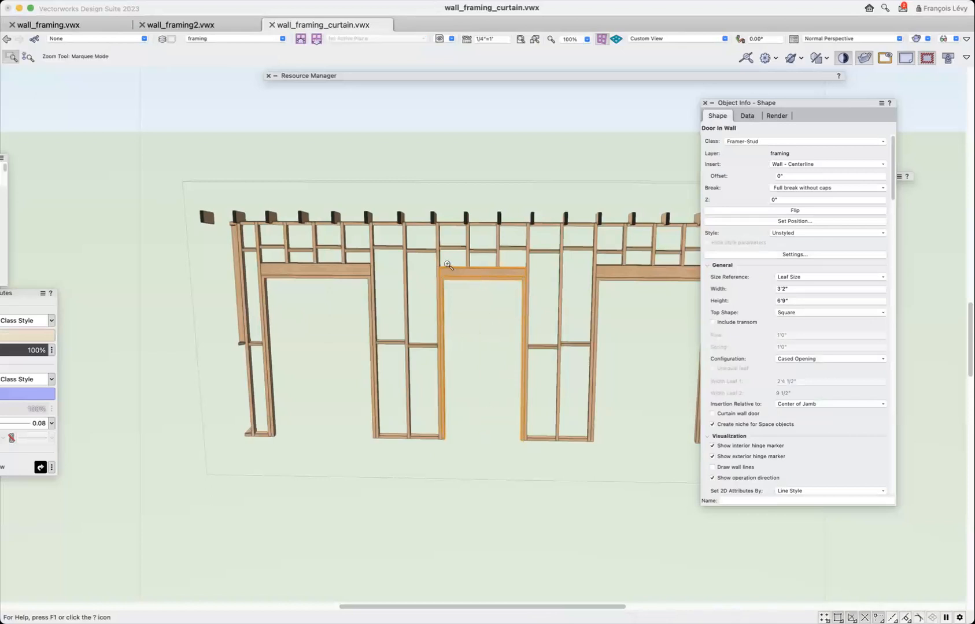
left_click_drag(431, 257, 553, 293)
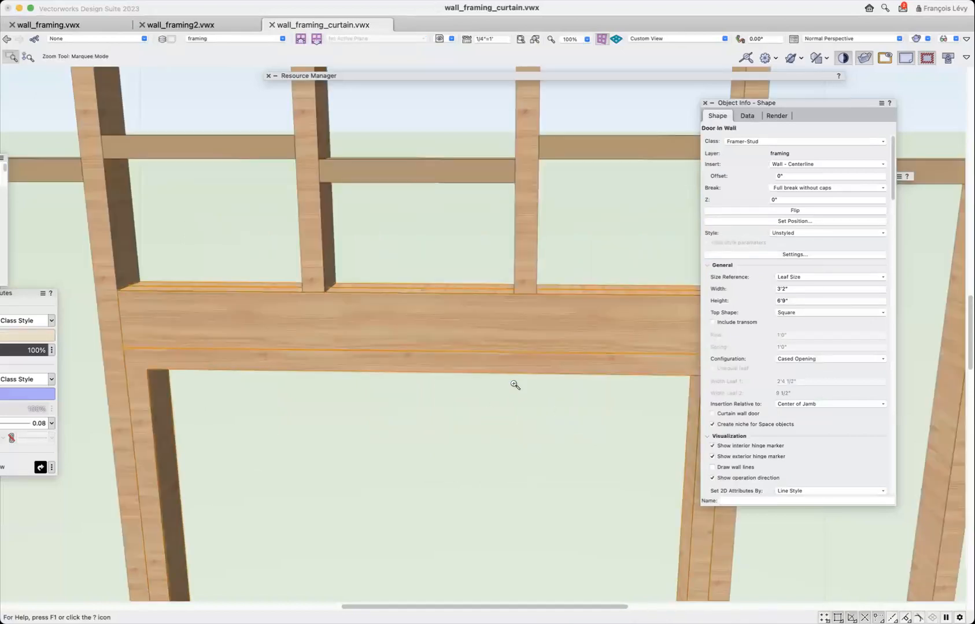
scroll(511, 389, "down", 3)
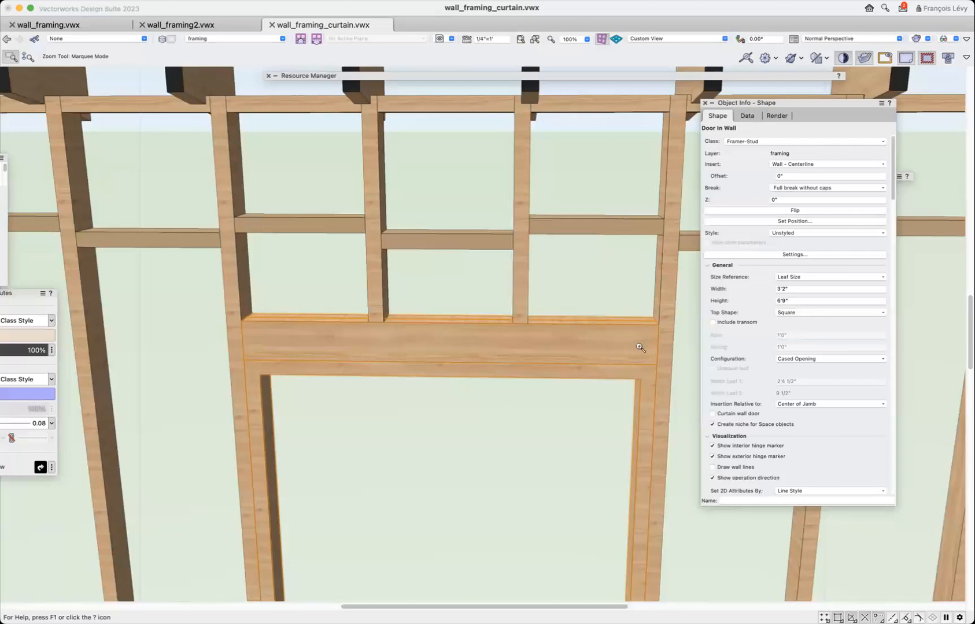
scroll(434, 480, "down", 5)
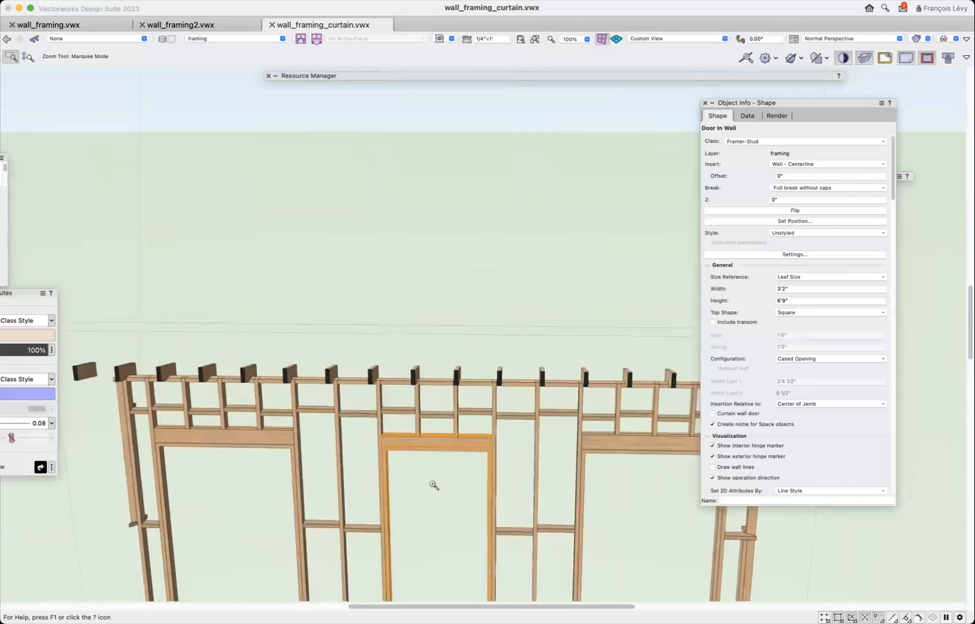
scroll(433, 481, "down", 3)
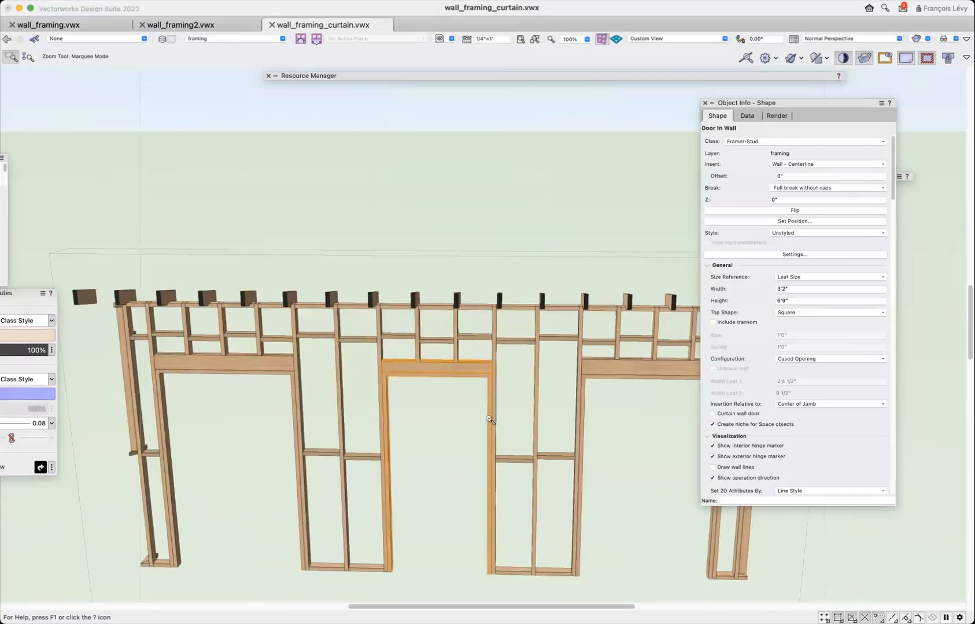
key("super+6")
key("x")
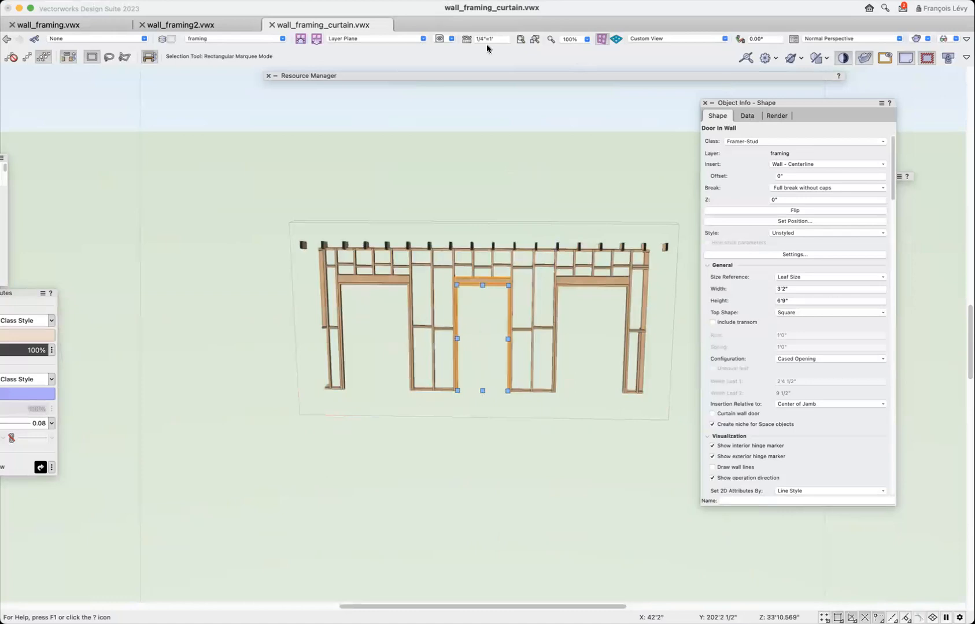
key("super+i")
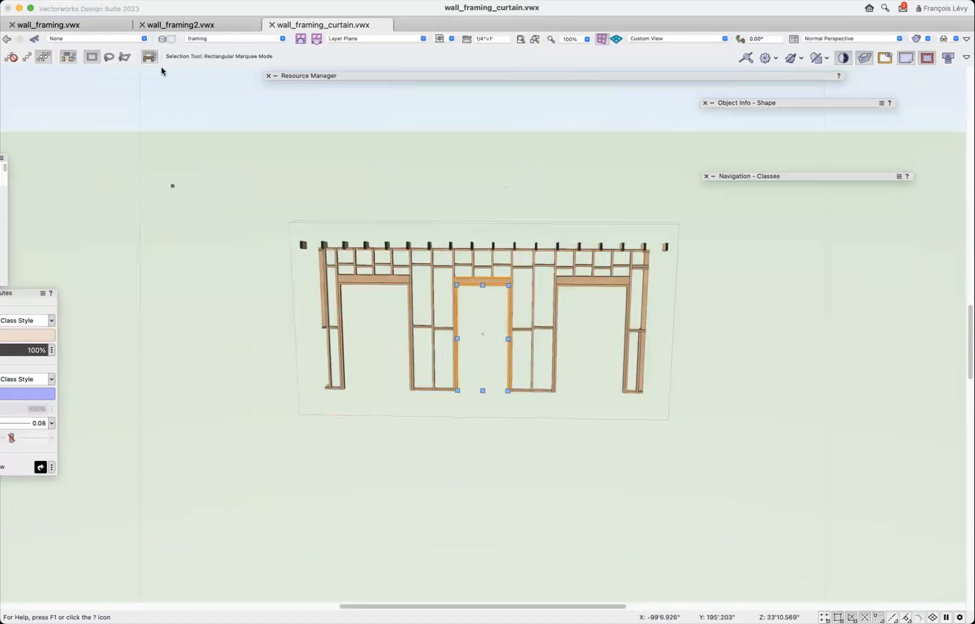
left_click(11, 39)
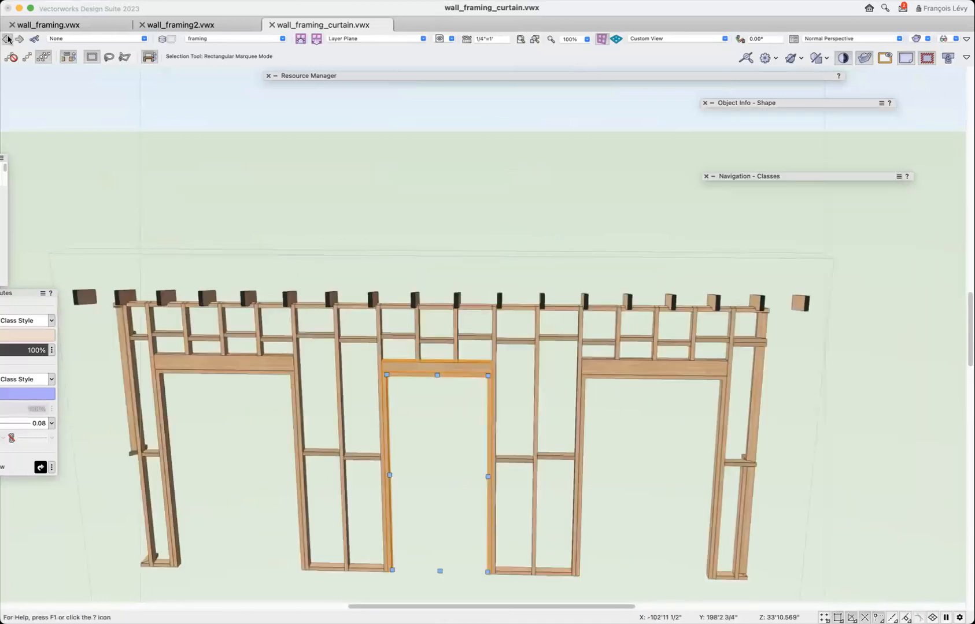
Inspect the blocking members above the openings by selecting frames with the Edit Wall tool.
left_click(7, 39)
left_click(8, 40)
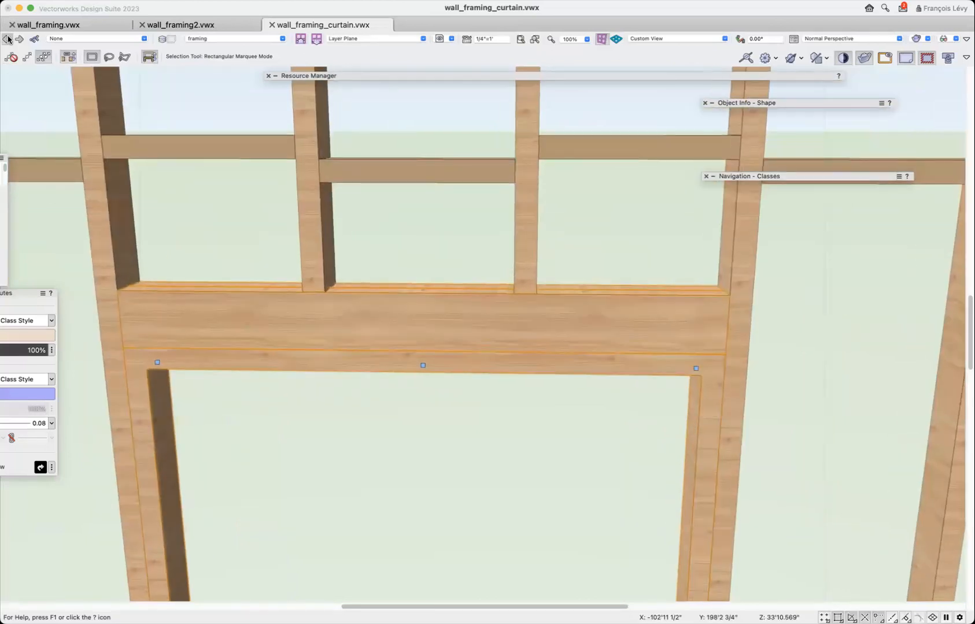
left_click(9, 39)
left_click(8, 39)
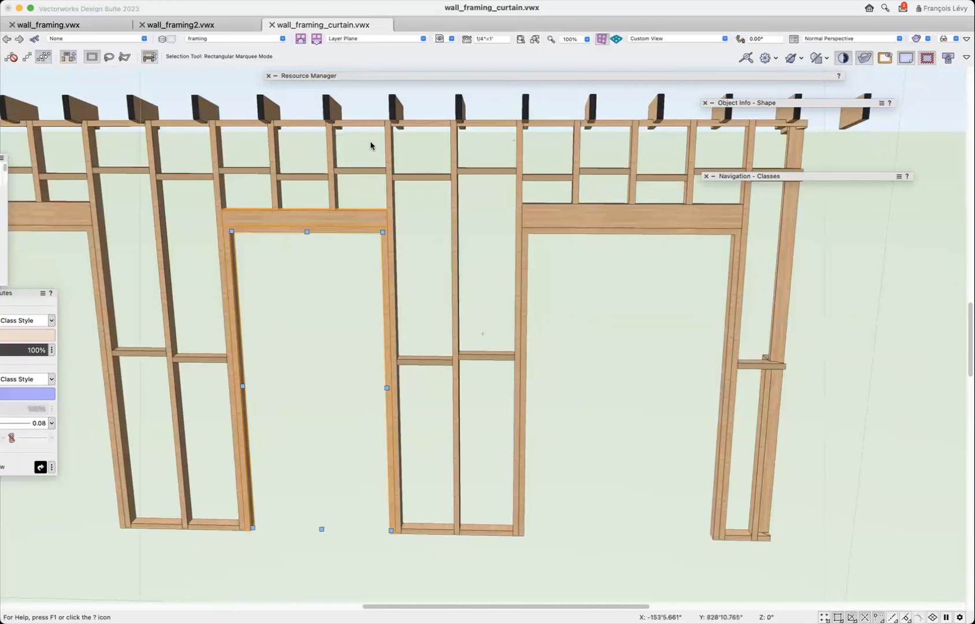
left_click(451, 174)
double_click(442, 179)
left_click(435, 179)
left_click(500, 170)
left_click(538, 177)
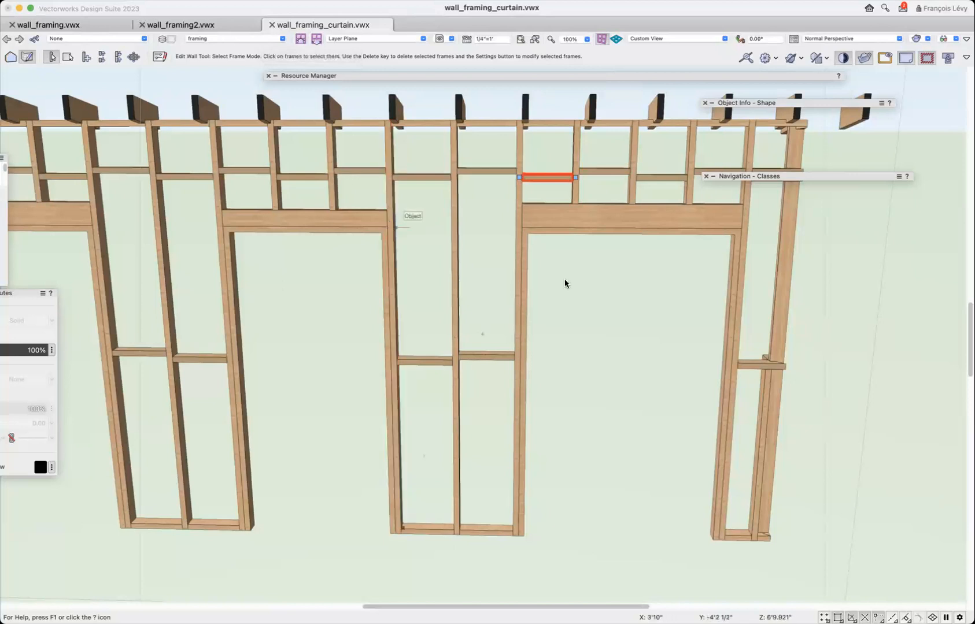
Turn off the Clip Cube and view the whole framed structure in perspective from its front corner.
scroll(604, 300, "down", 3)
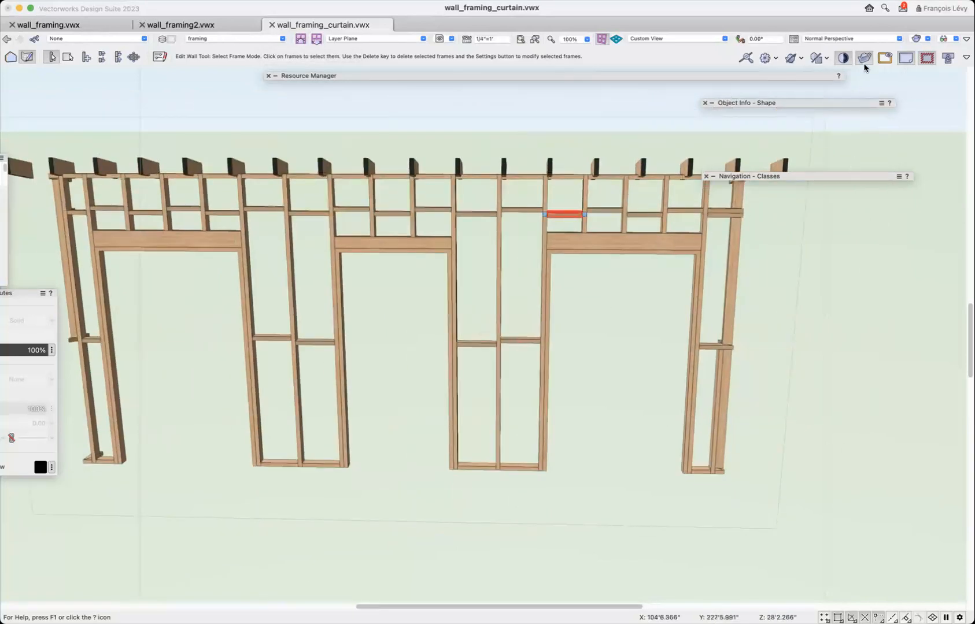
left_click(864, 62)
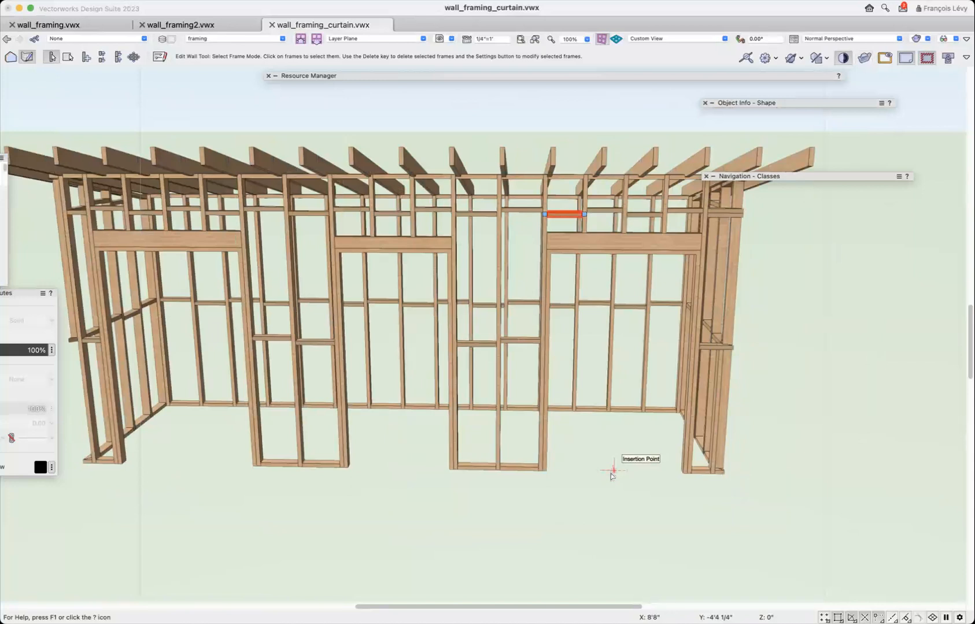
key("x")
key("x")
key("shift+c")
mouse_move(585, 446)
left_mouse_down()
mouse_move(565, 448)
mouse_move(600, 459)
mouse_move(602, 438)
mouse_move(572, 425)
mouse_move(583, 431)
mouse_move(579, 446)
mouse_move(590, 446)
mouse_move(454, 400)
mouse_move(566, 466)
mouse_move(476, 475)
mouse_move(628, 504)
mouse_move(620, 474)
mouse_move(589, 467)
left_mouse_up()
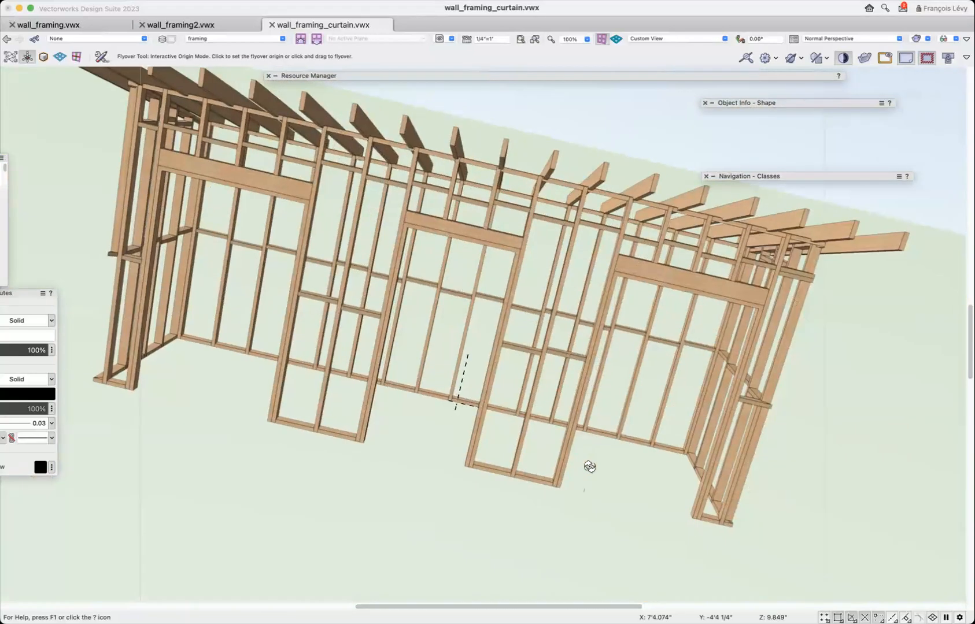
key("F5")
key("3")
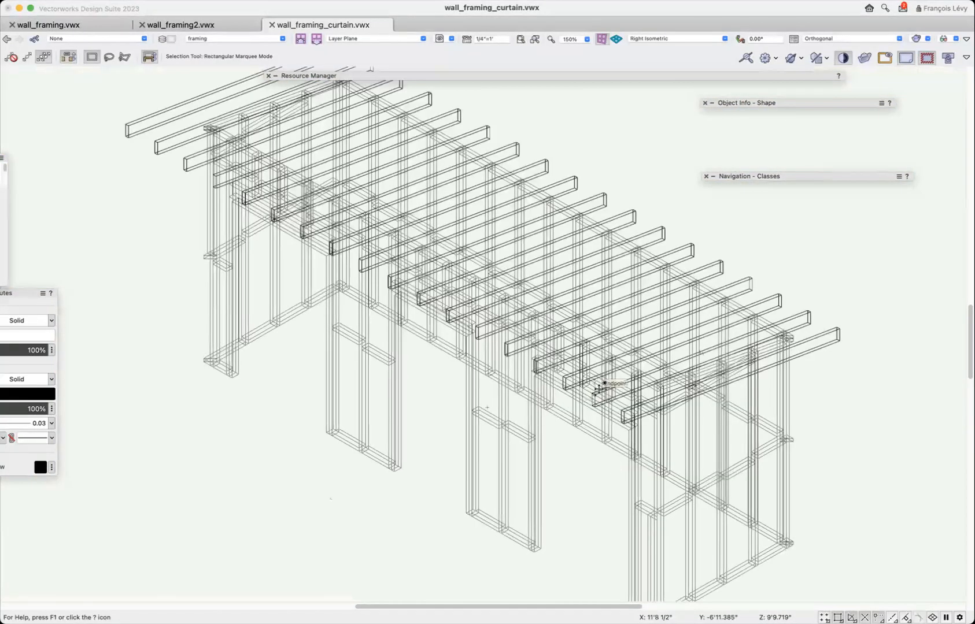
key("shift+u")
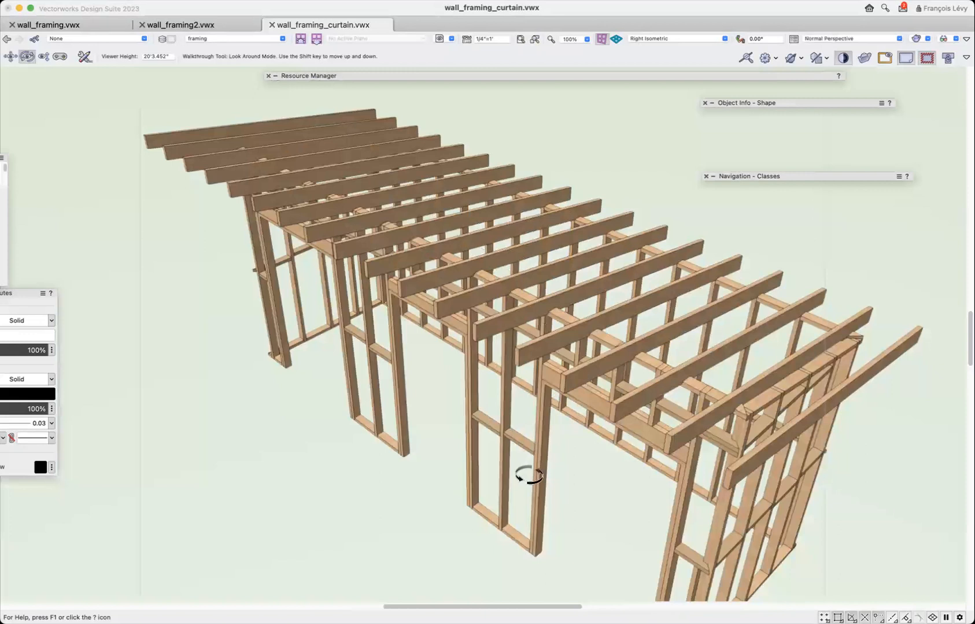
key("shift+c")
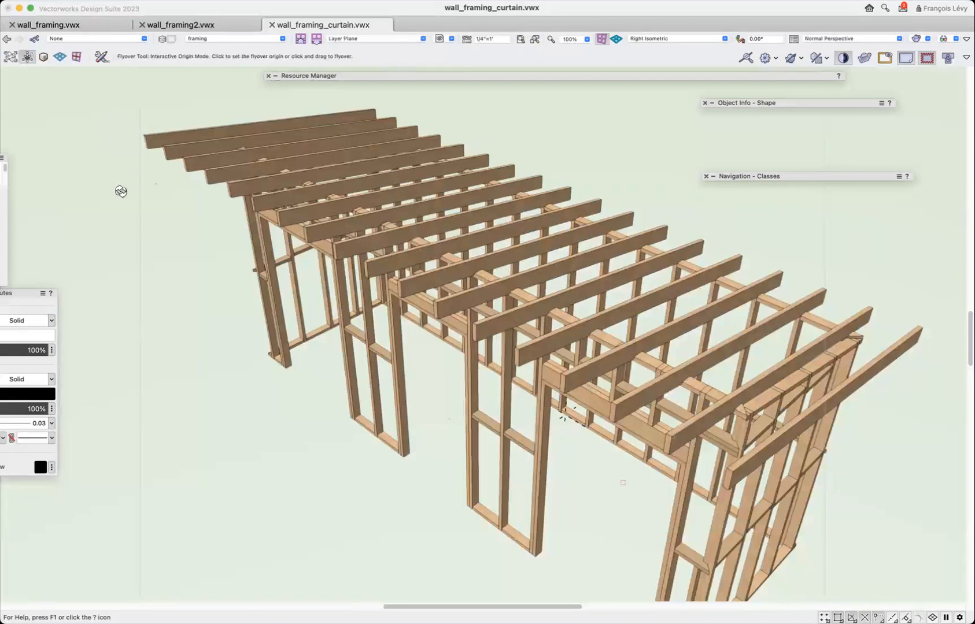
left_click(417, 453)
mouse_move(412, 460)
left_mouse_down()
mouse_move(405, 416)
mouse_move(331, 410)
mouse_move(381, 421)
mouse_move(374, 435)
left_mouse_up()
key("x")
Select several roof rafters near the front corner one by one and check them as separate objects.
left_click(596, 245)
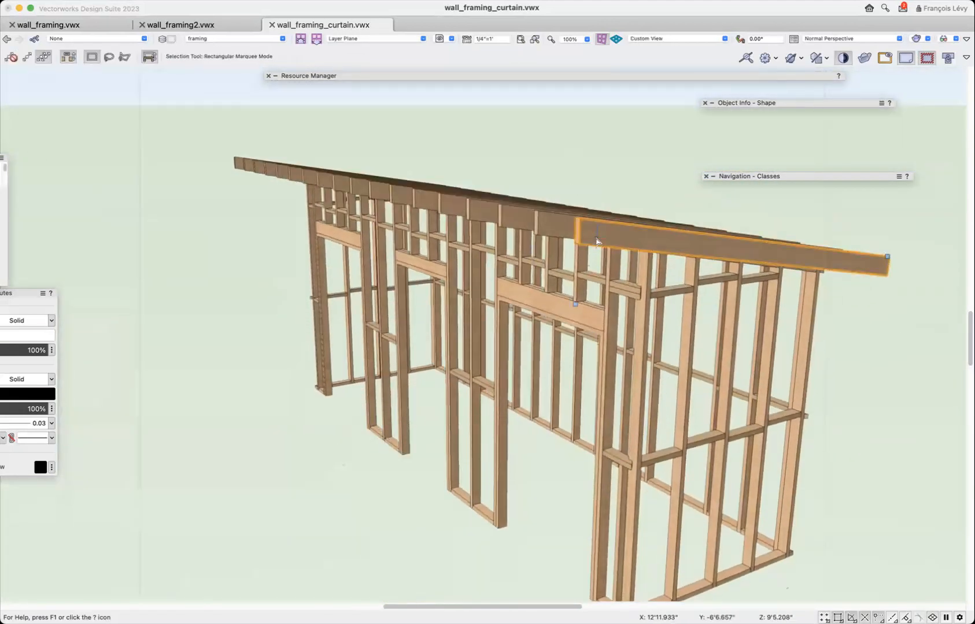
mouse_move(766, 177)
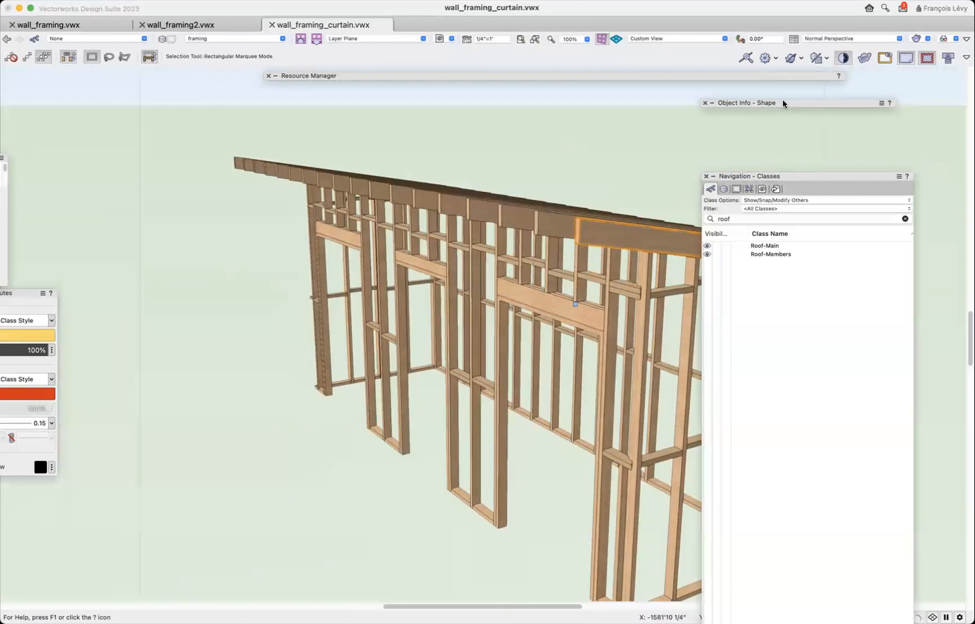
mouse_move(783, 100)
left_click(543, 218)
left_click(506, 212)
left_click(476, 209)
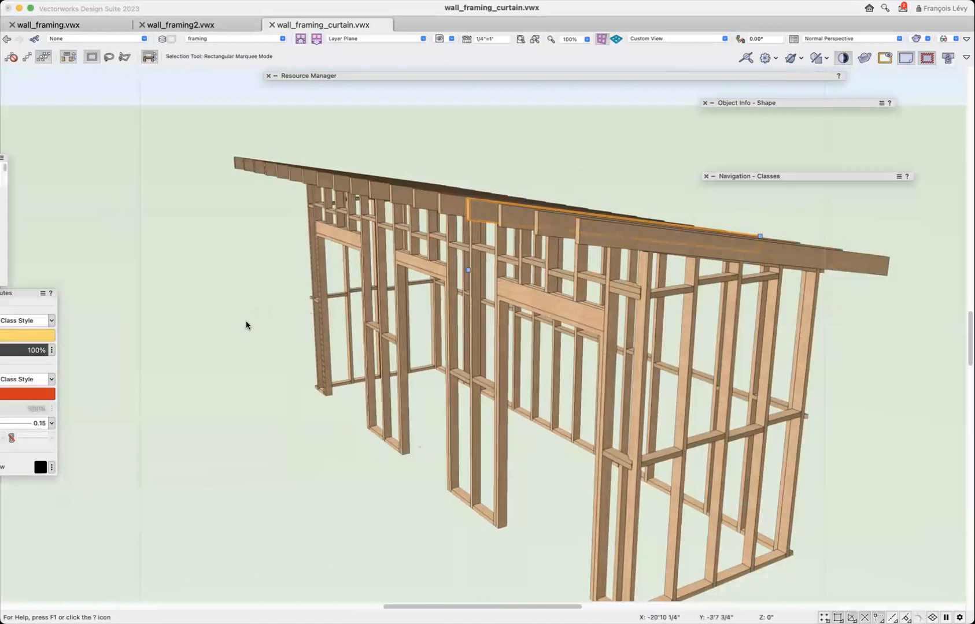
scroll(246, 327, "down", 3)
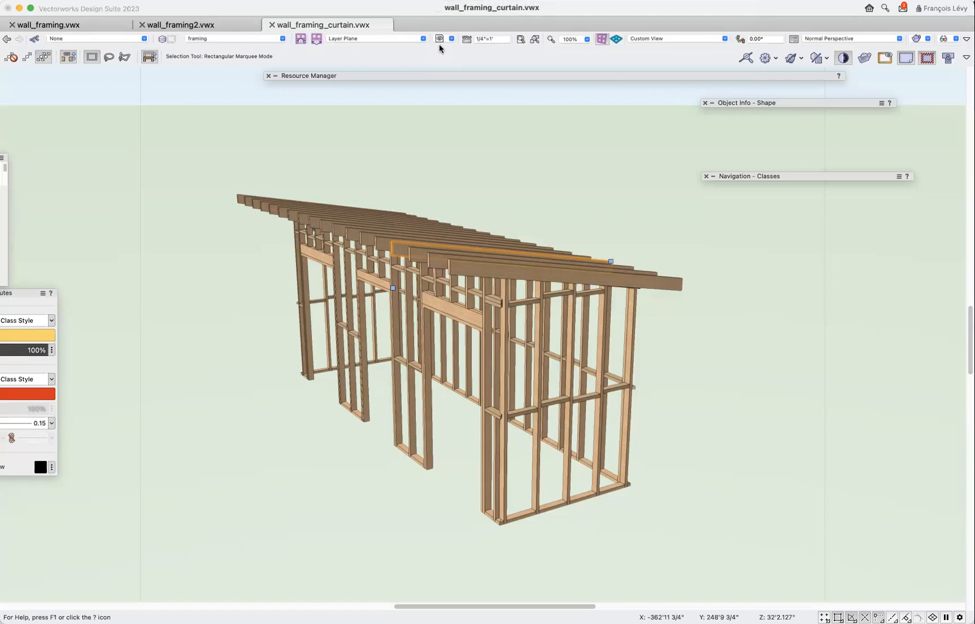
Display the framing in Top/Plan view in color and select all the roof rafters.
key("F5")
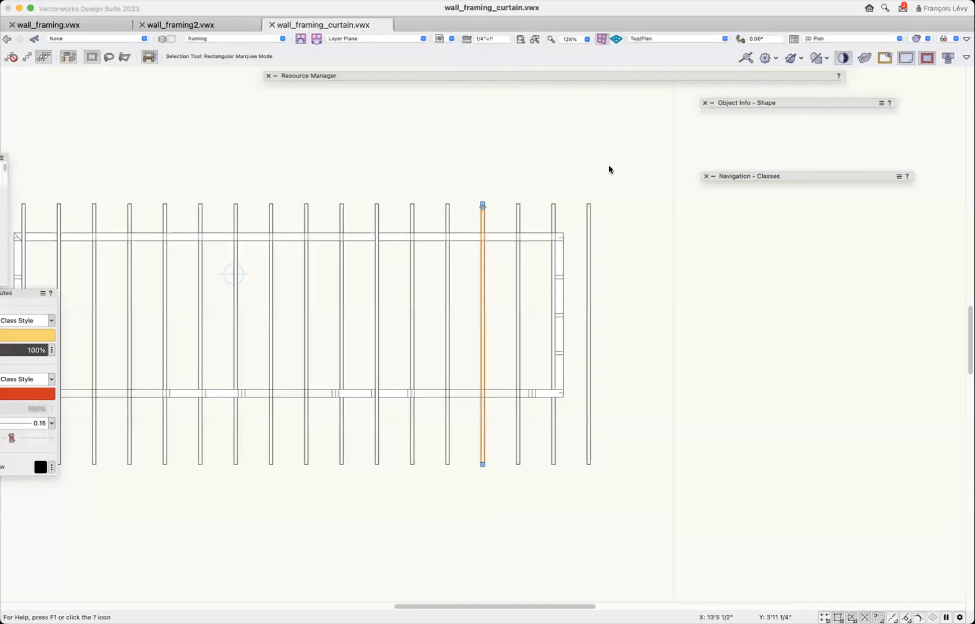
left_click(842, 58)
left_click(590, 234)
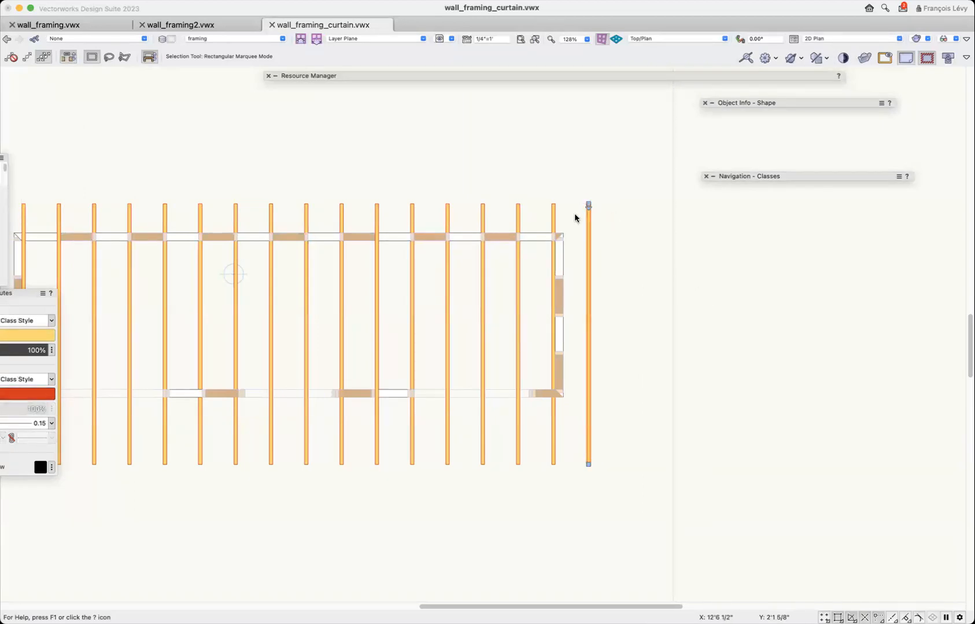
left_click(553, 223)
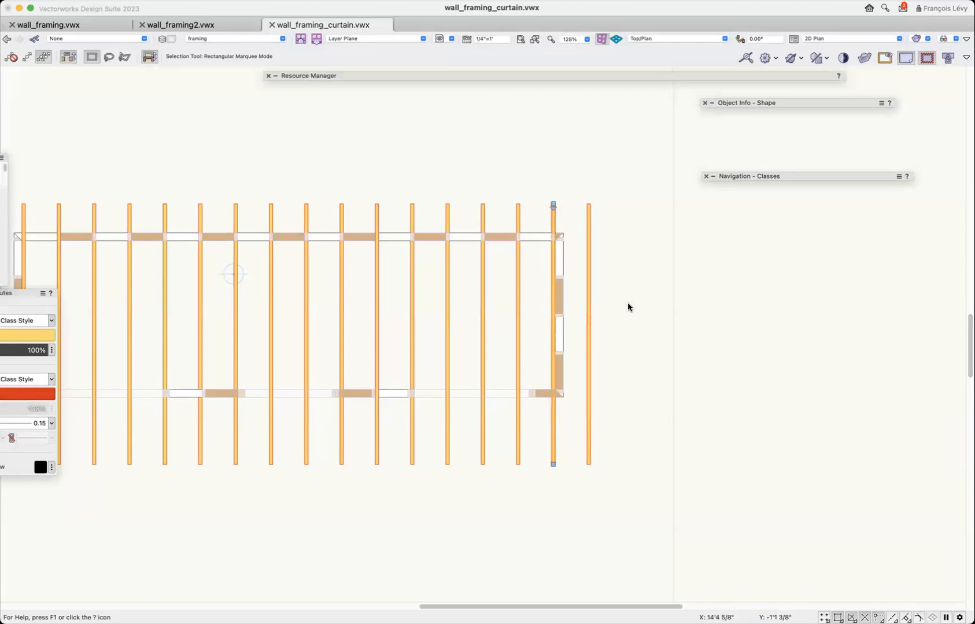
key("super+2")
left_click_drag(544, 248, 188, 275)
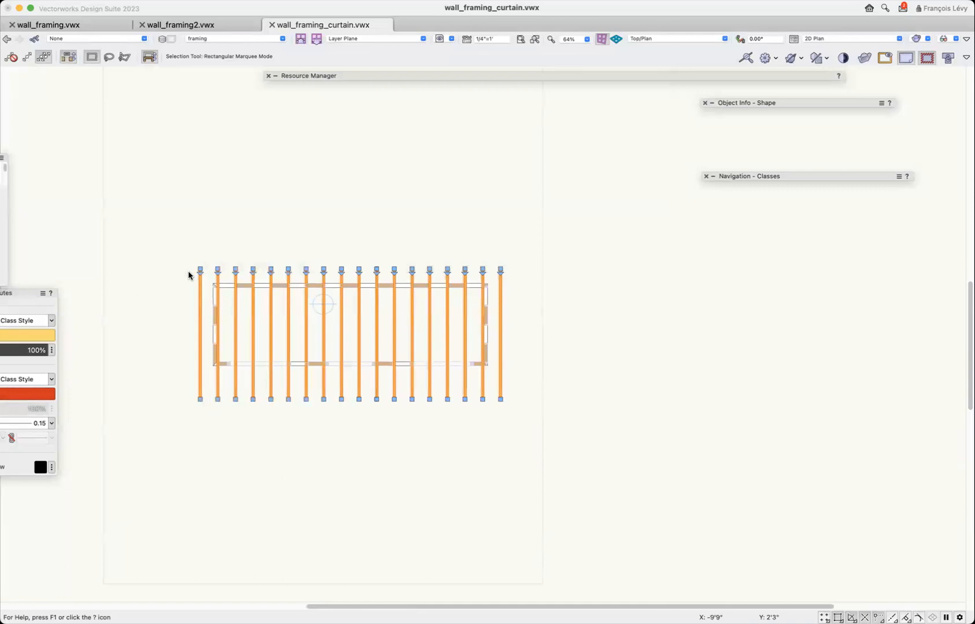
key("super+1")
key("super+1")
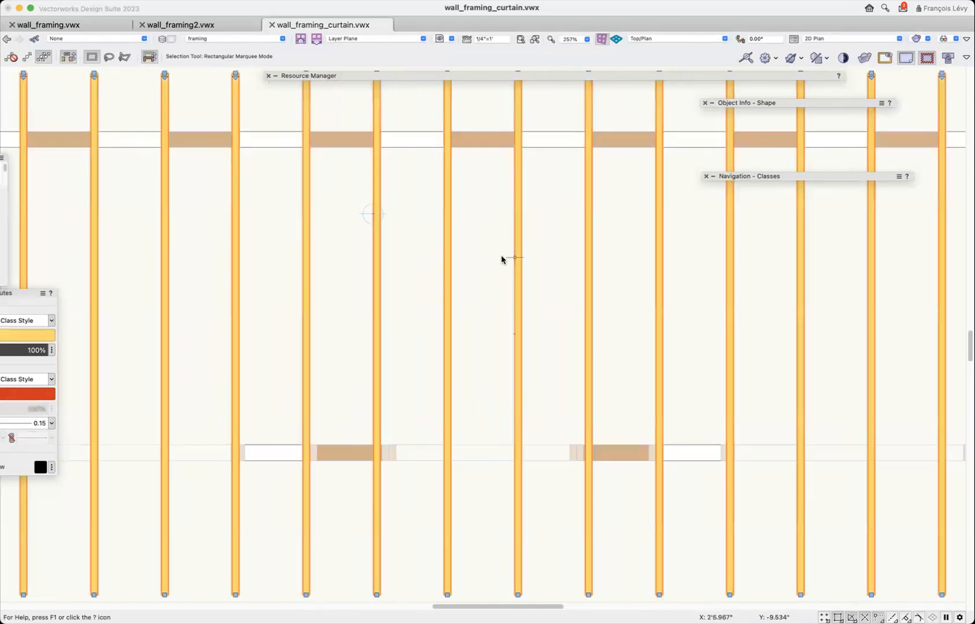
key("super+2")
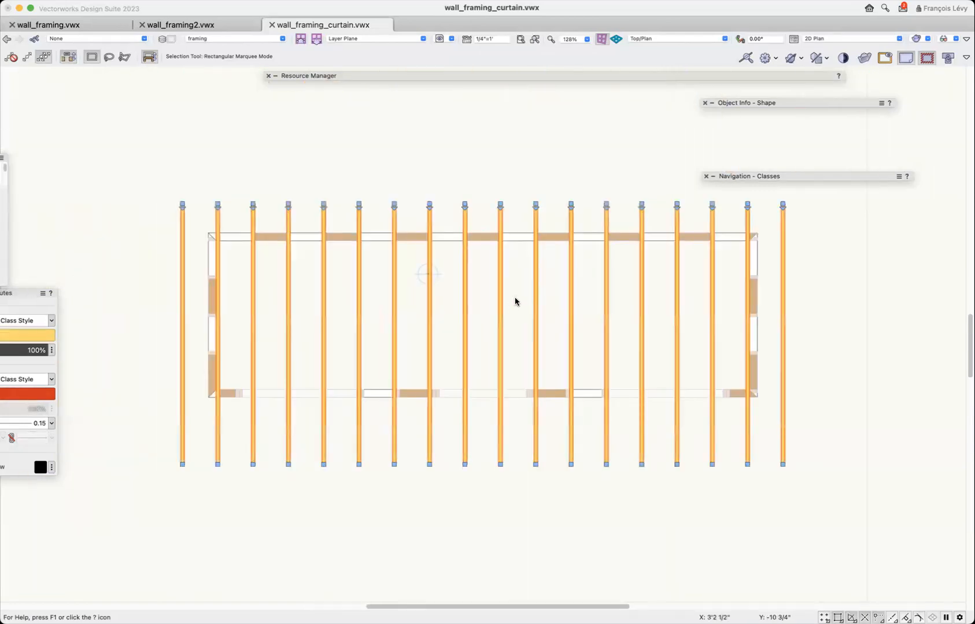
Switch to wall_framing.vwx and open the saved view that shows the porch roof framing.
left_click(67, 25)
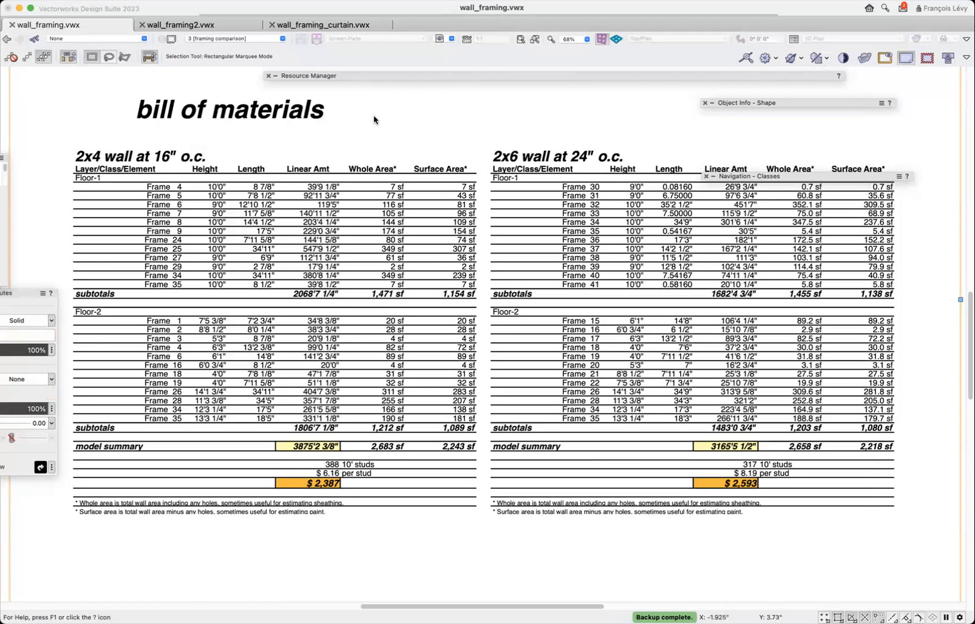
left_click(259, 37)
scroll(259, 120, "down", 1)
left_click(481, 132)
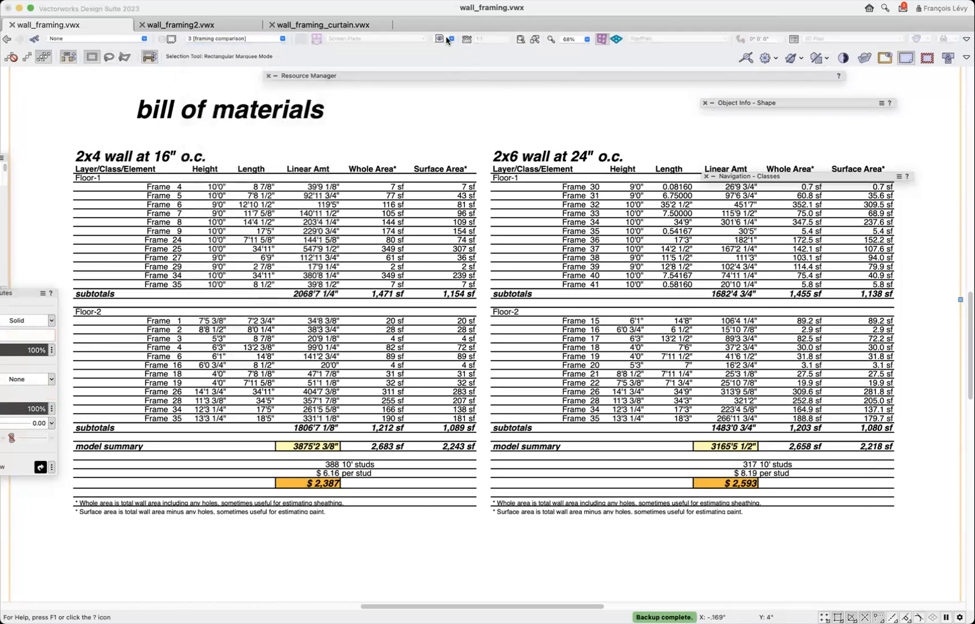
left_click(446, 38)
left_click(495, 121)
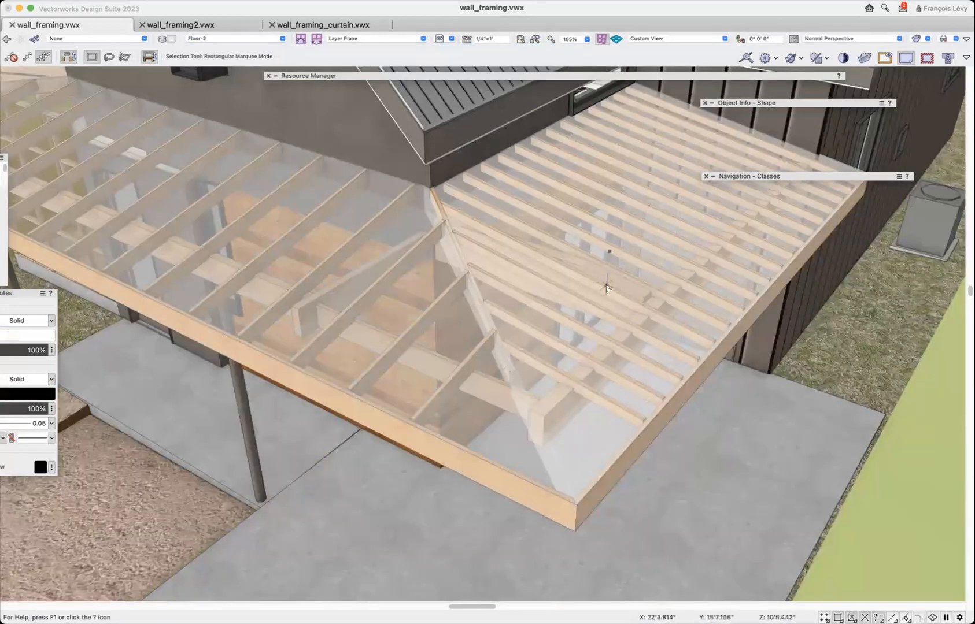
Enter the group of the tapered porch rafter and show it fitted in Top/Plan view.
left_click(632, 288)
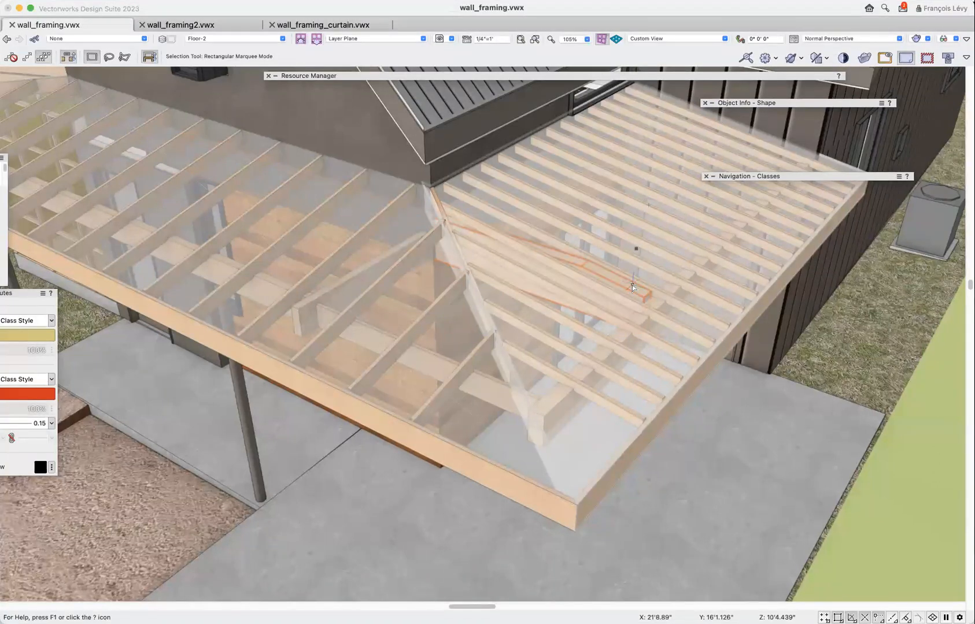
left_click(632, 287)
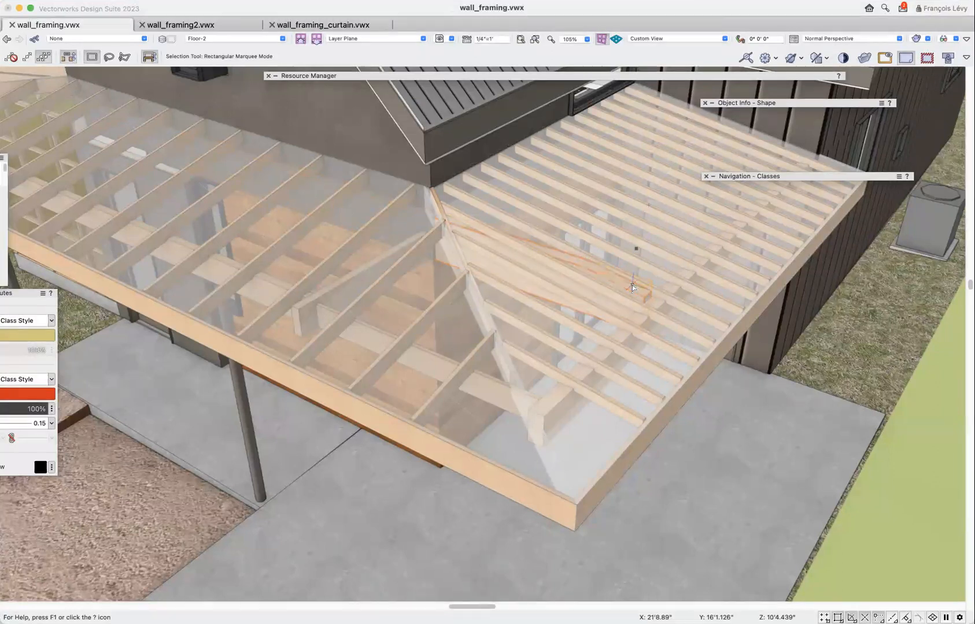
double_click(632, 288)
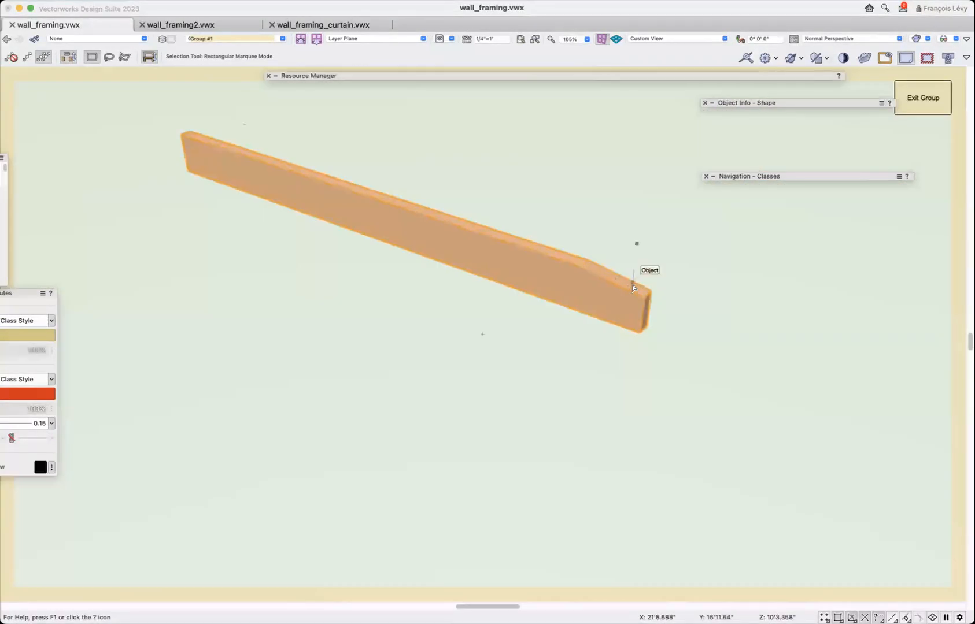
key("super+5")
key("super+minus")
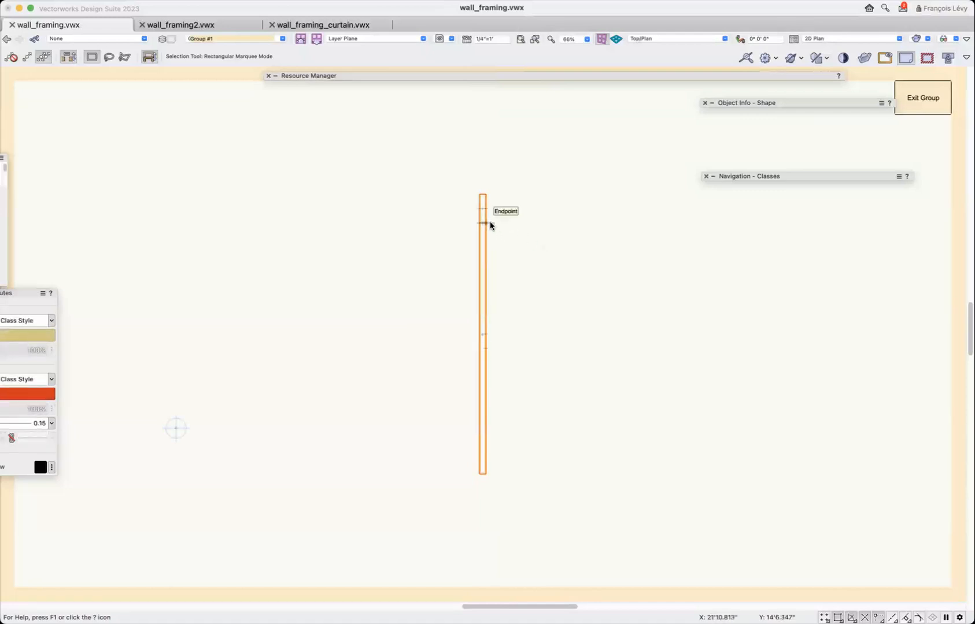
Draw a filled test rectangle behind the upper end of the rafter to check its plan fill, and delete the rectangle.
key("4")
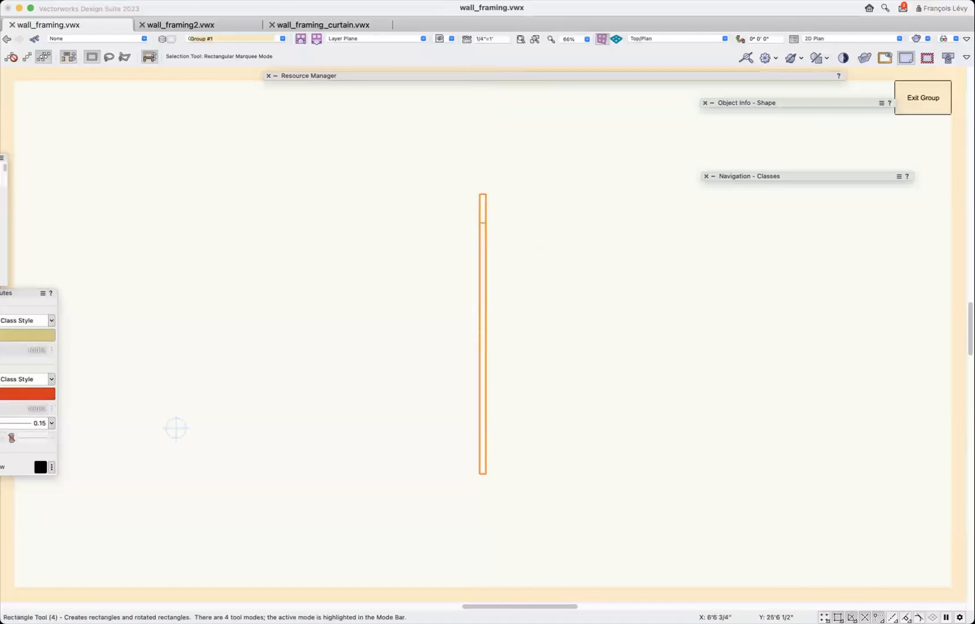
left_click(342, 169)
left_click(550, 269)
key("super+shift+b")
key("x")
left_click(583, 254)
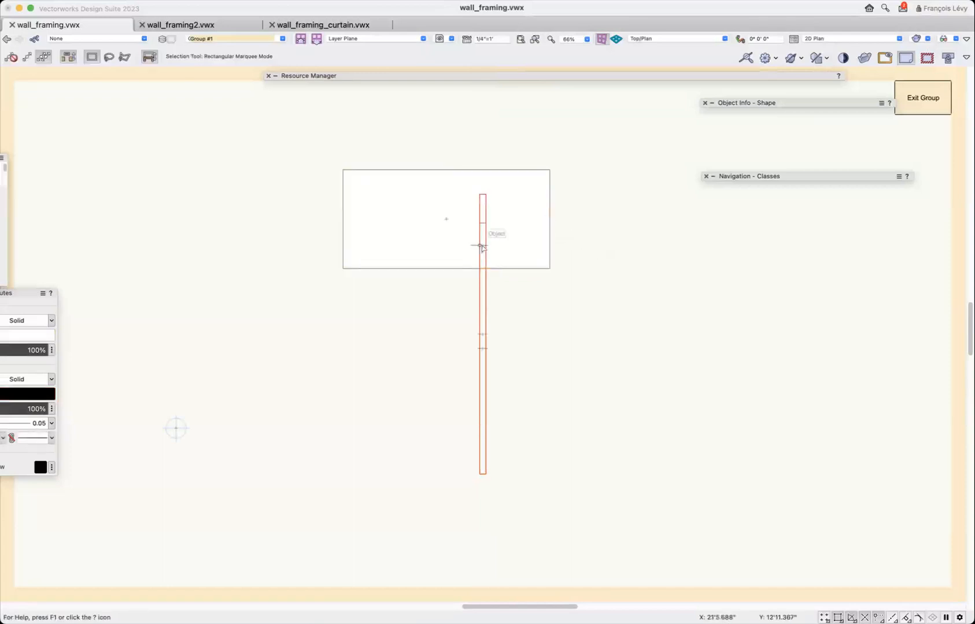
left_click(535, 252)
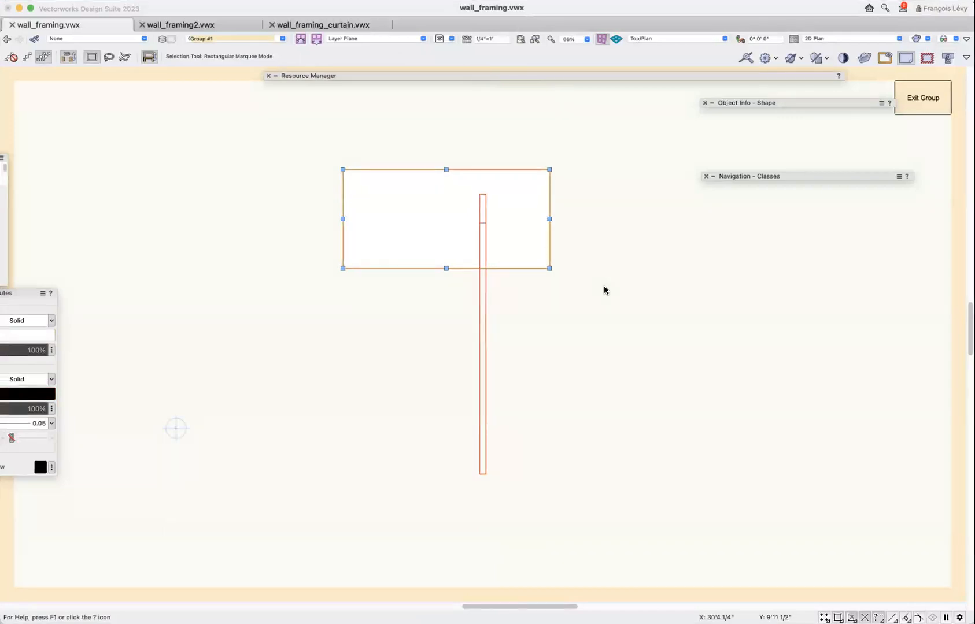
key("Delete")
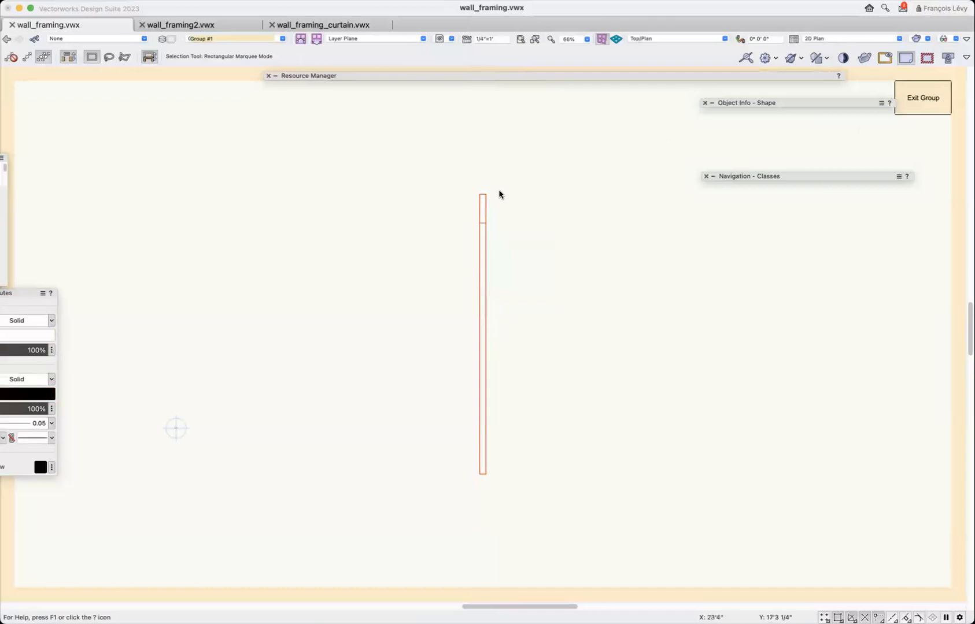
Convert the tapered rafter to an Auto Hybrid object and select it to check its object properties.
left_click(485, 204)
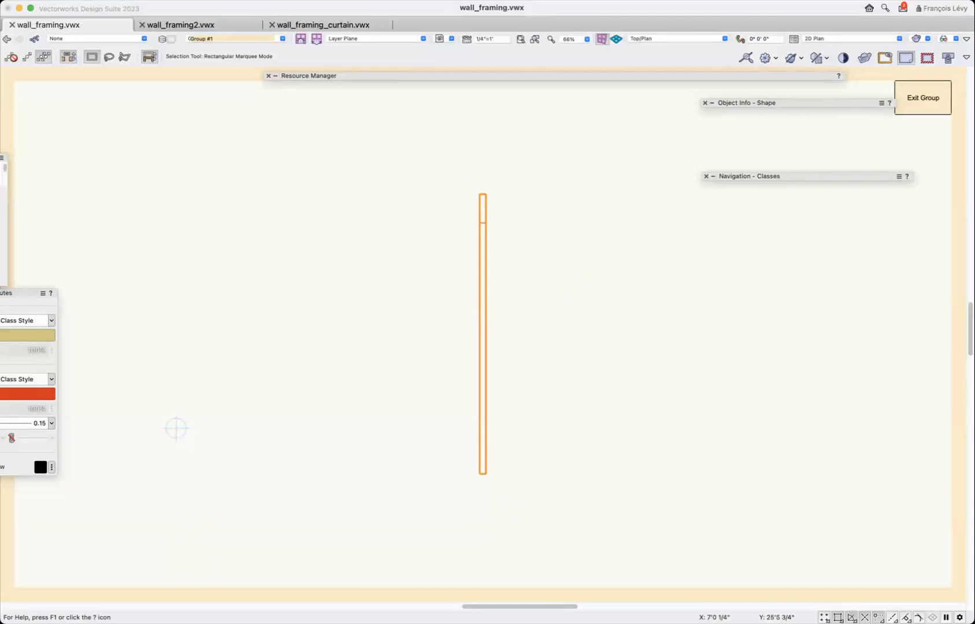
left_click(201, 0)
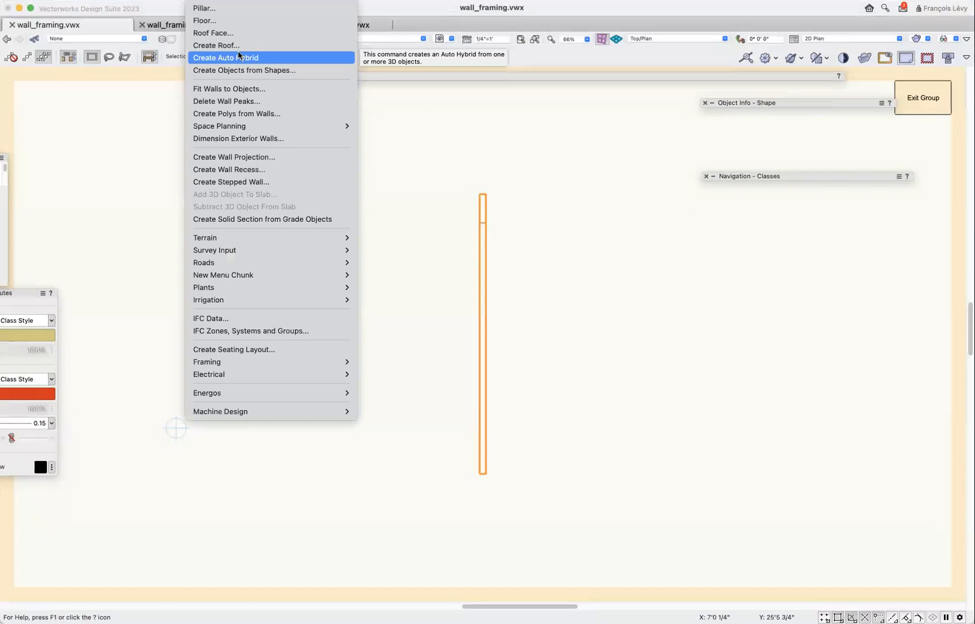
left_click(268, 58)
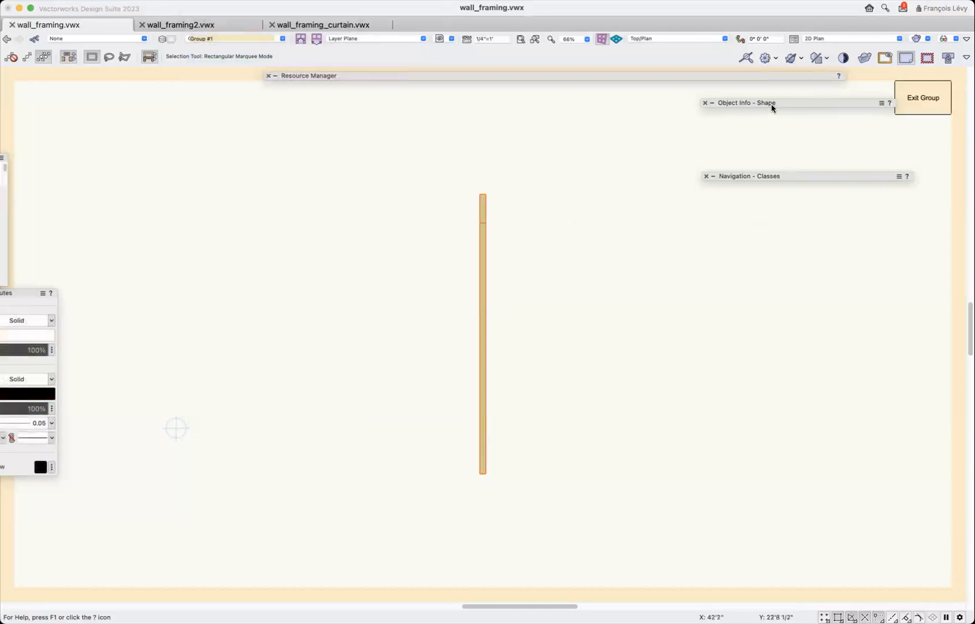
mouse_move(770, 104)
left_click(489, 237)
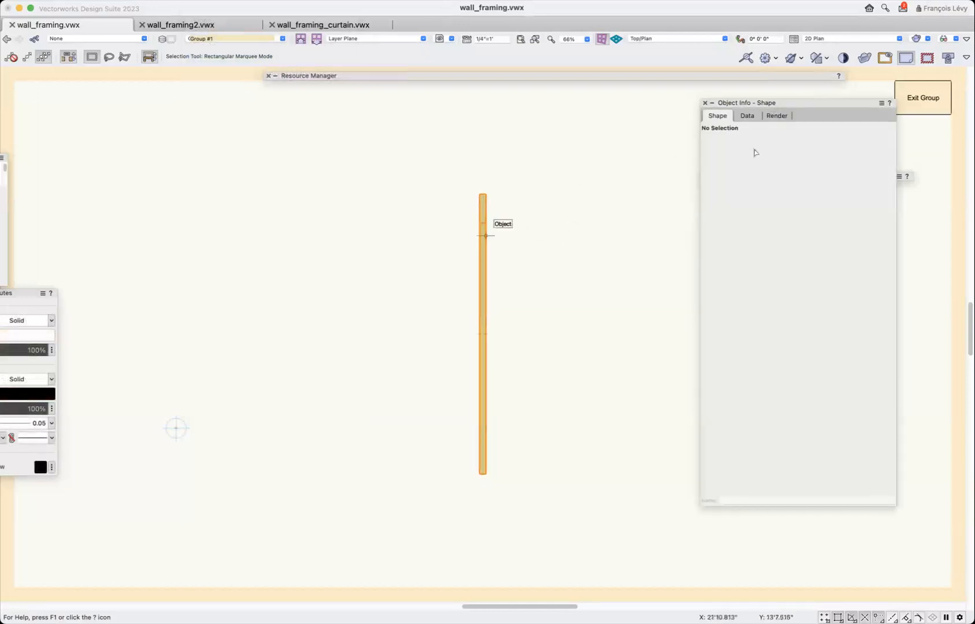
mouse_move(802, 104)
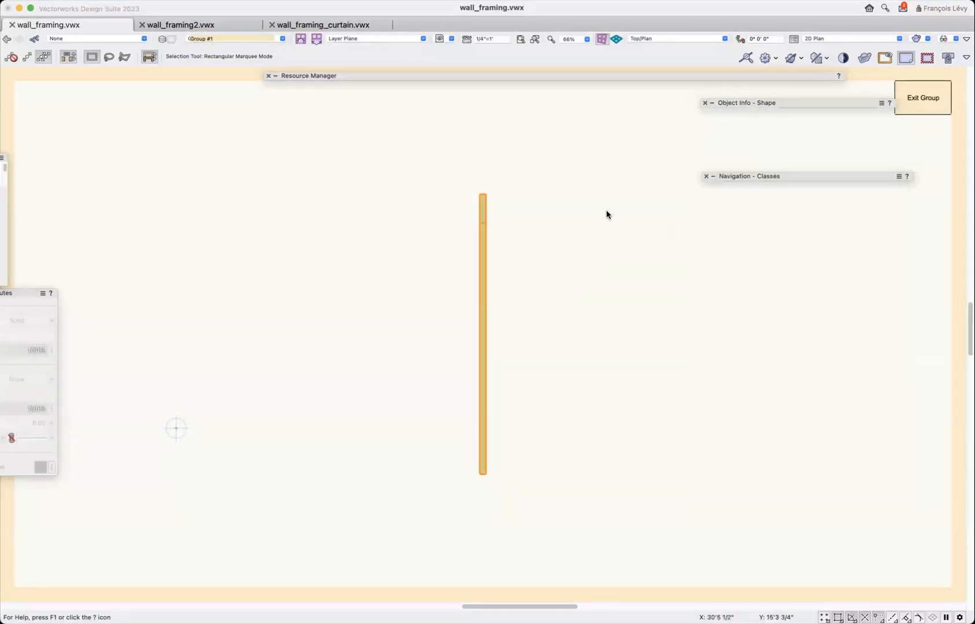
Show the tapered rafter in Right Isometric view, and show the roof rafters of wall_framing_curtain.vwx in the same view.
key("3")
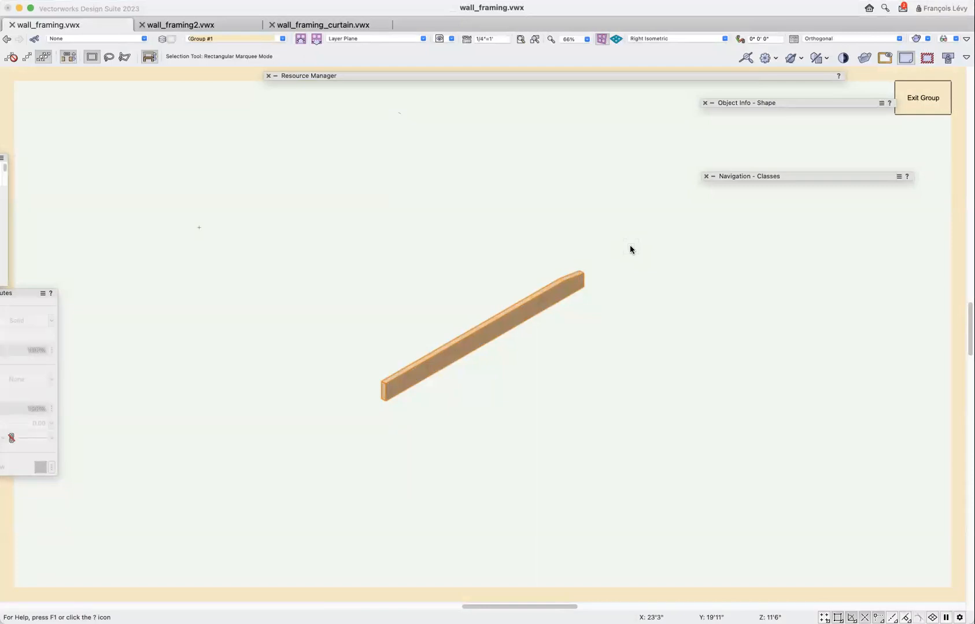
left_click(303, 25)
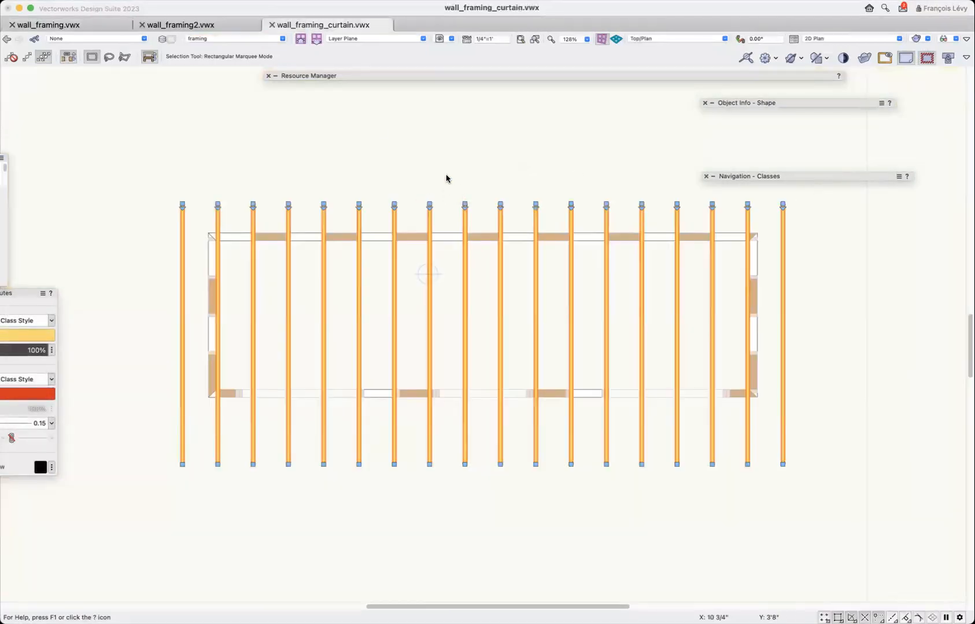
key("3")
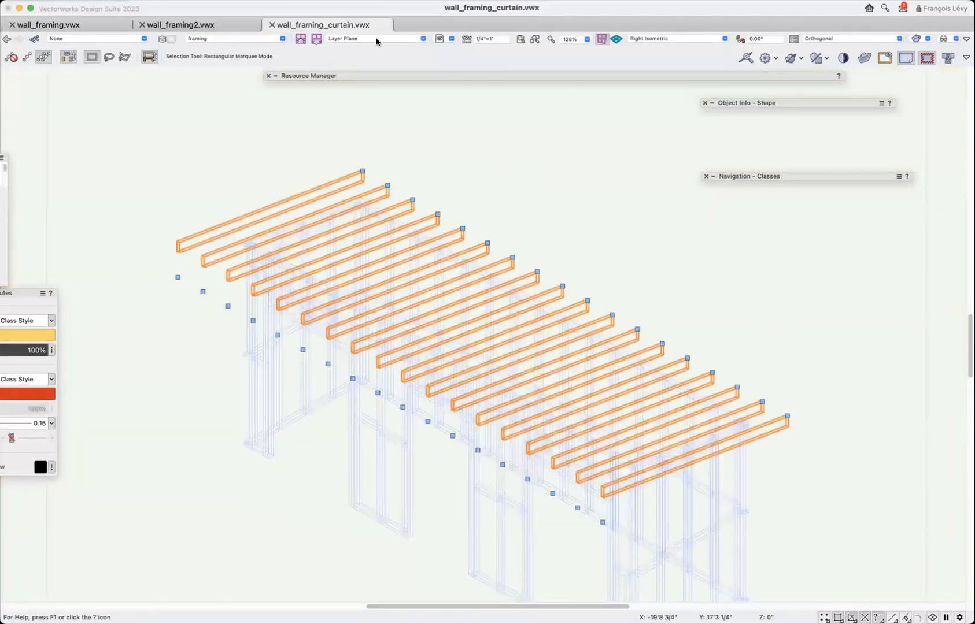
Try to convert the selected roof rafters to Auto Hybrid objects, deselect them and return to Top/Plan view.
left_click(195, 1)
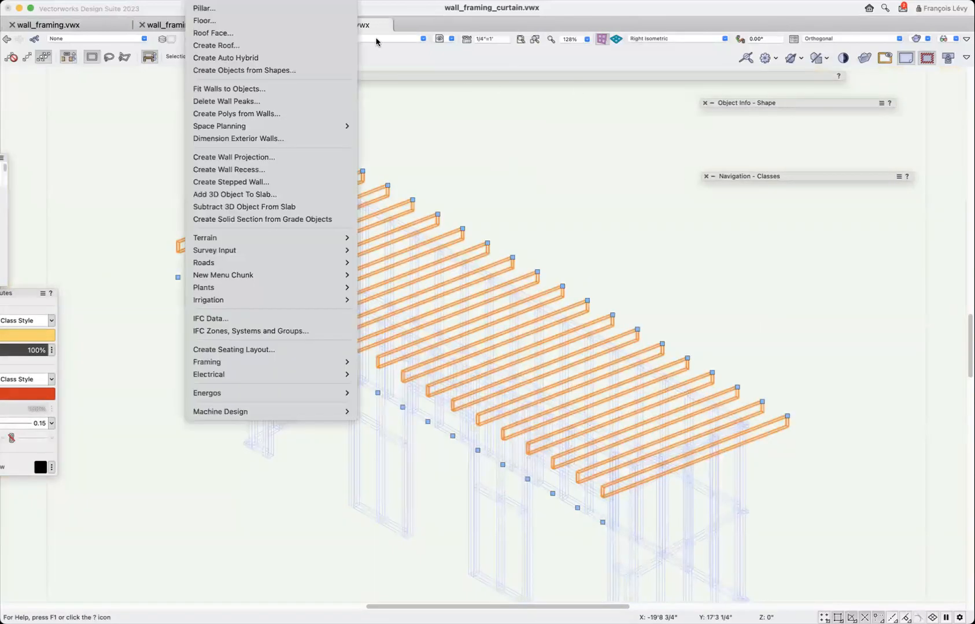
left_click(232, 58)
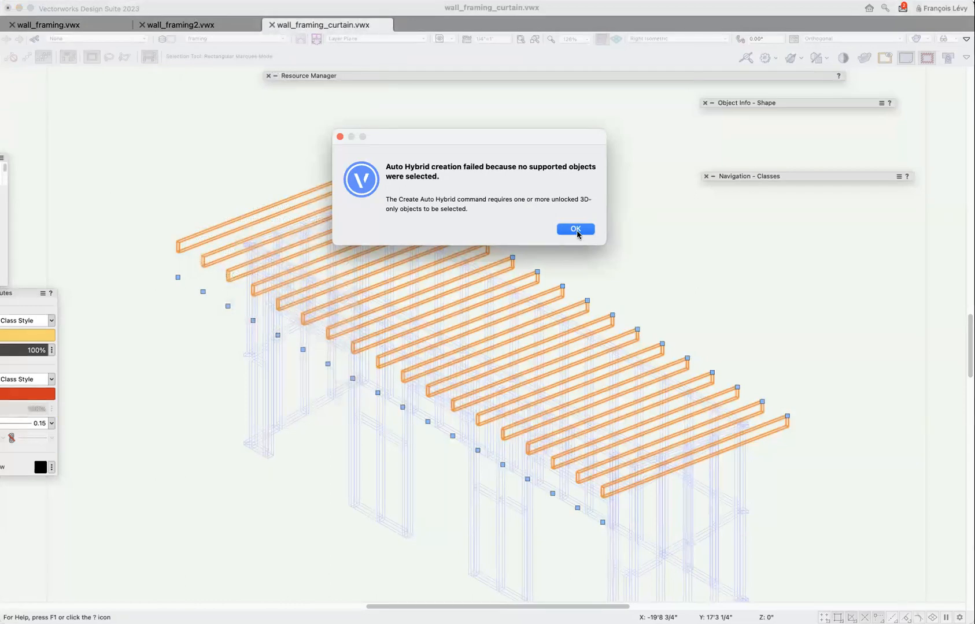
left_click(575, 229)
left_click(641, 202)
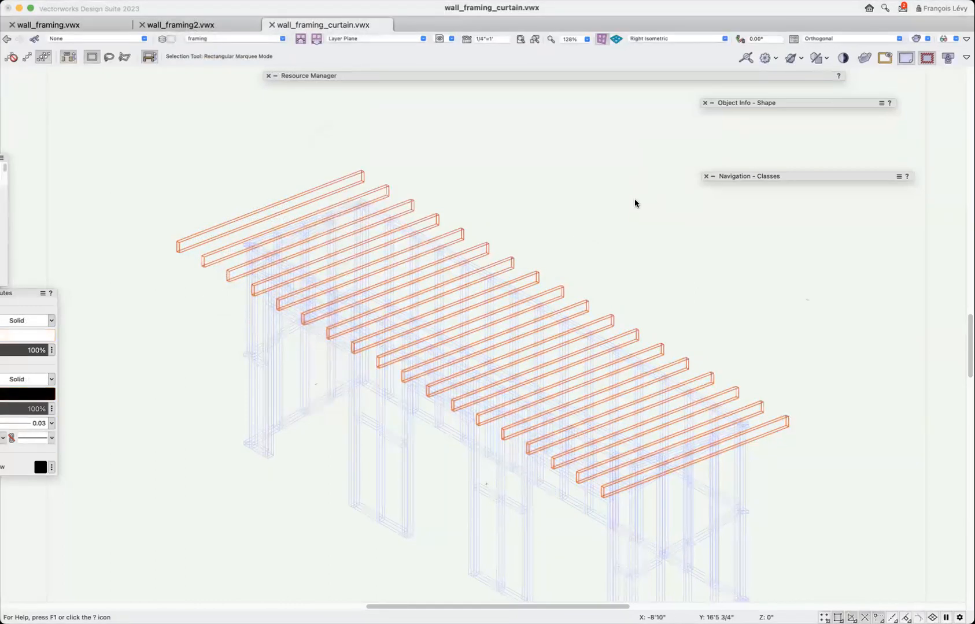
key("F5")
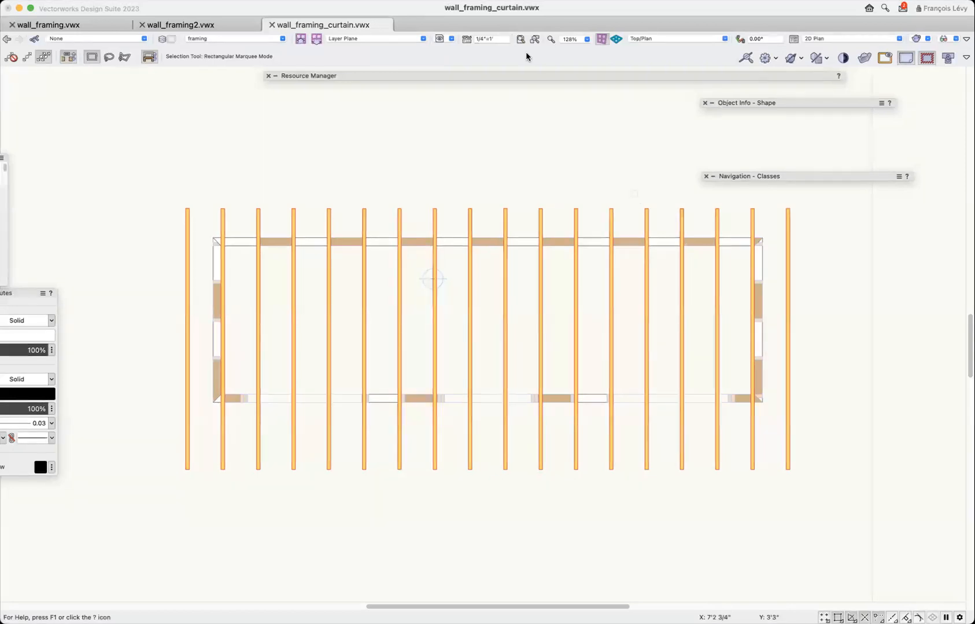
Switch back to wall_framing.vwx, browse the 3D Modeling and Building Shell tool sets for the Chain Extrude tool, and exit the rafter's group.
left_click(107, 24)
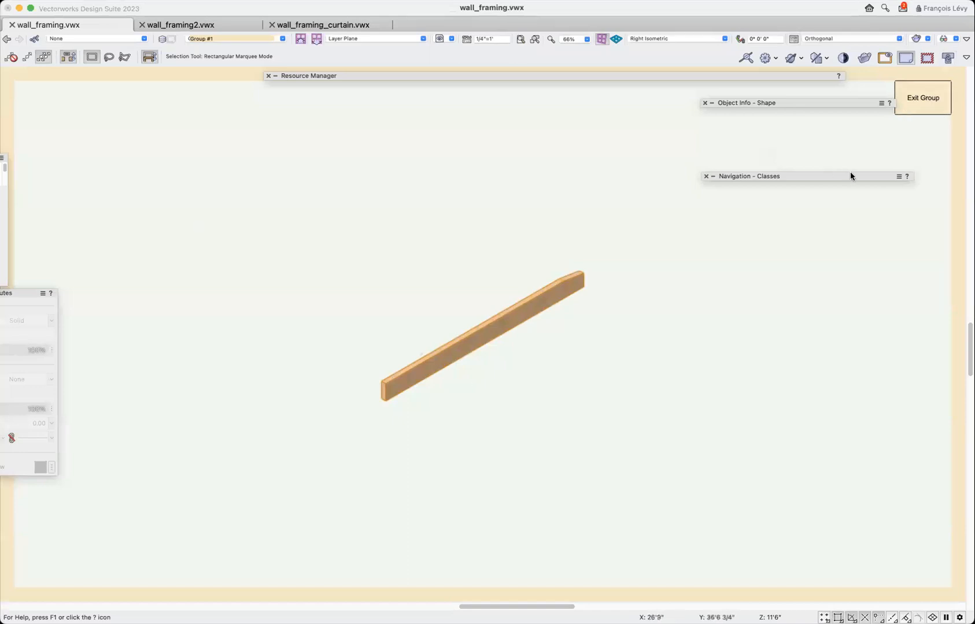
mouse_move(843, 172)
left_click_drag(1, 231, 167, 246)
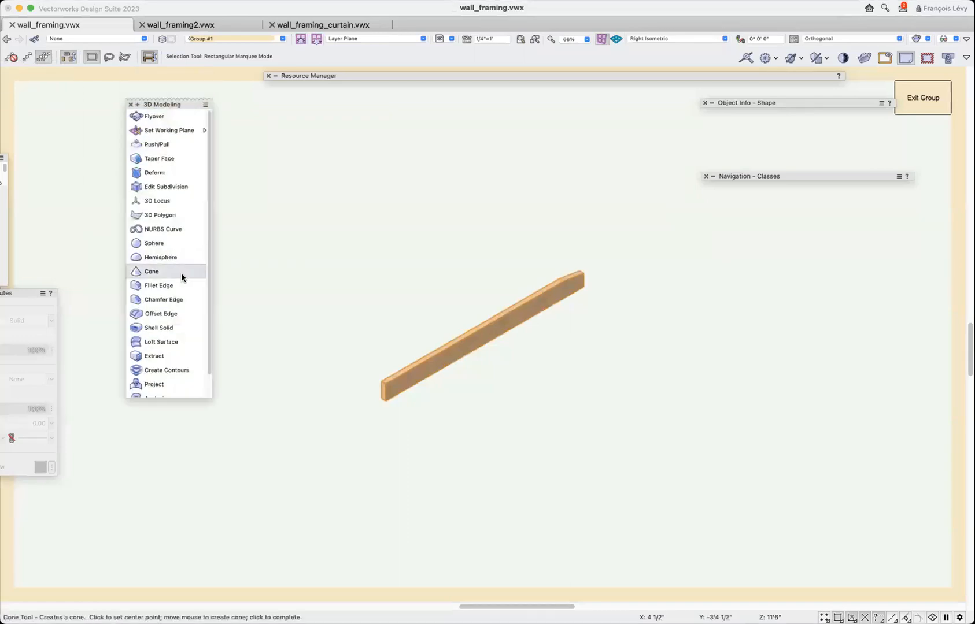
scroll(181, 278, "down", 3)
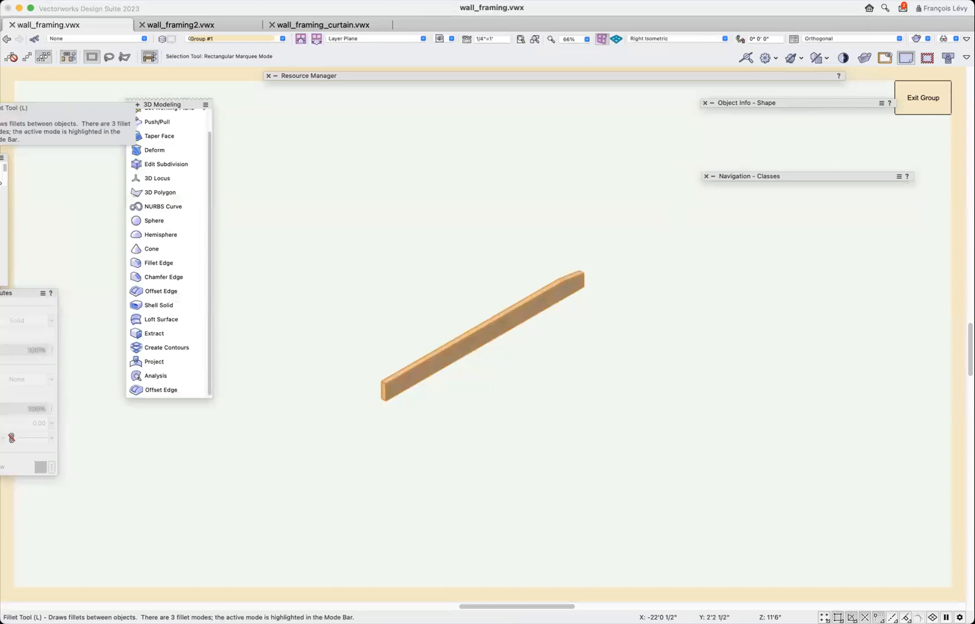
left_click_drag(117, 238, 128, 245)
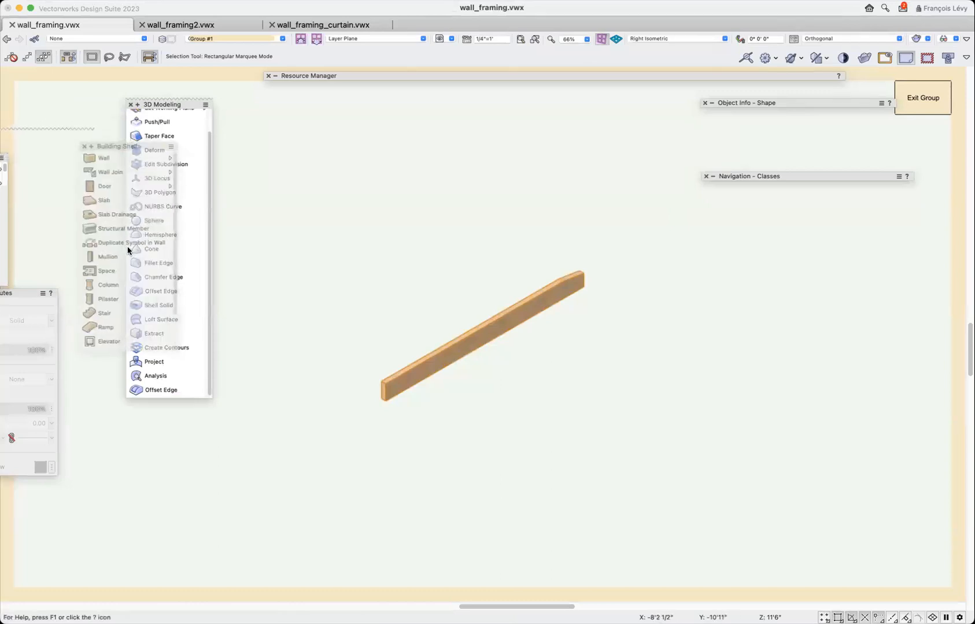
scroll(129, 248, "down", 3)
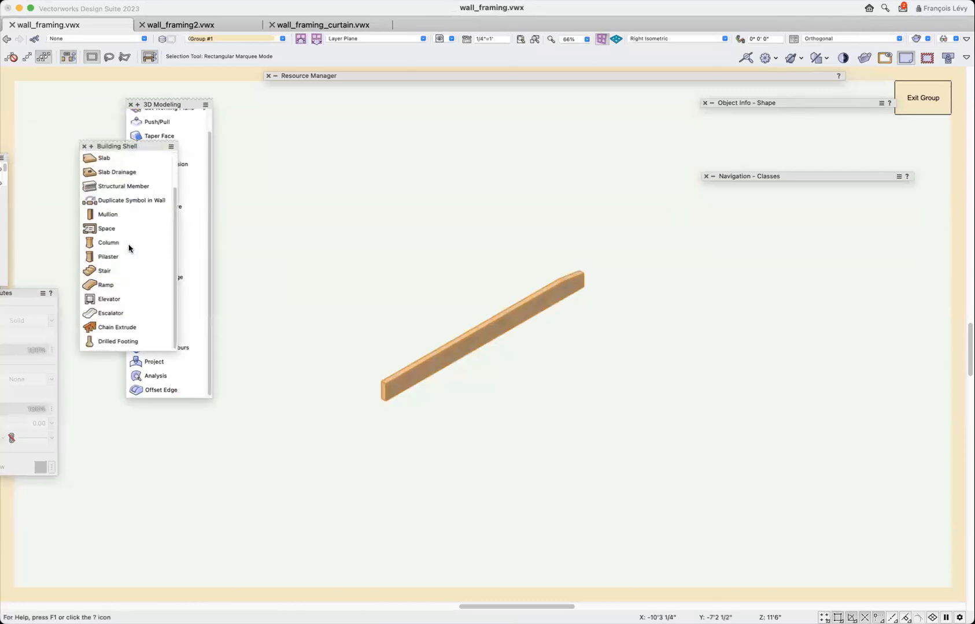
left_click(108, 328)
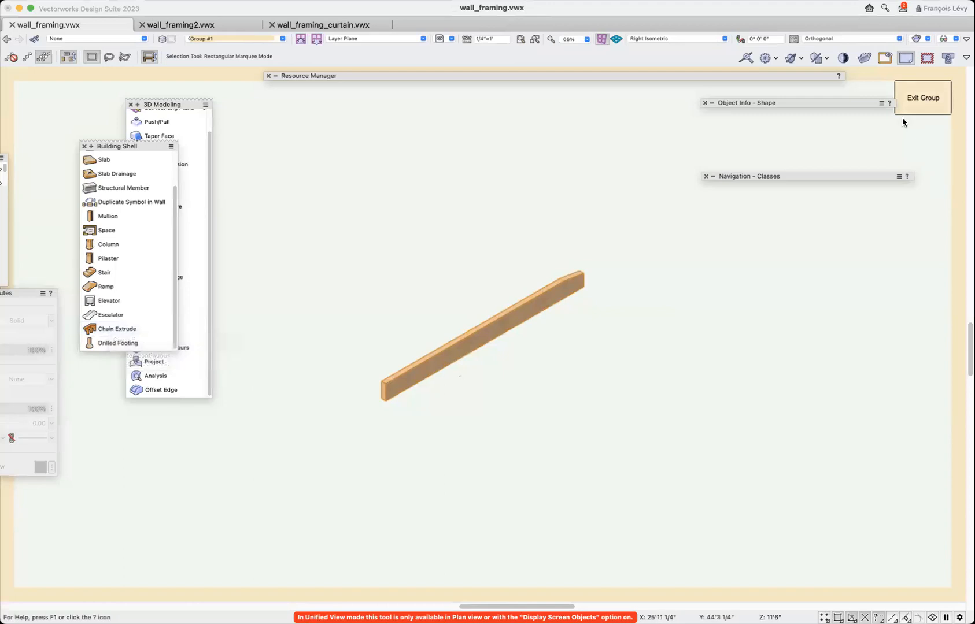
left_click(920, 102)
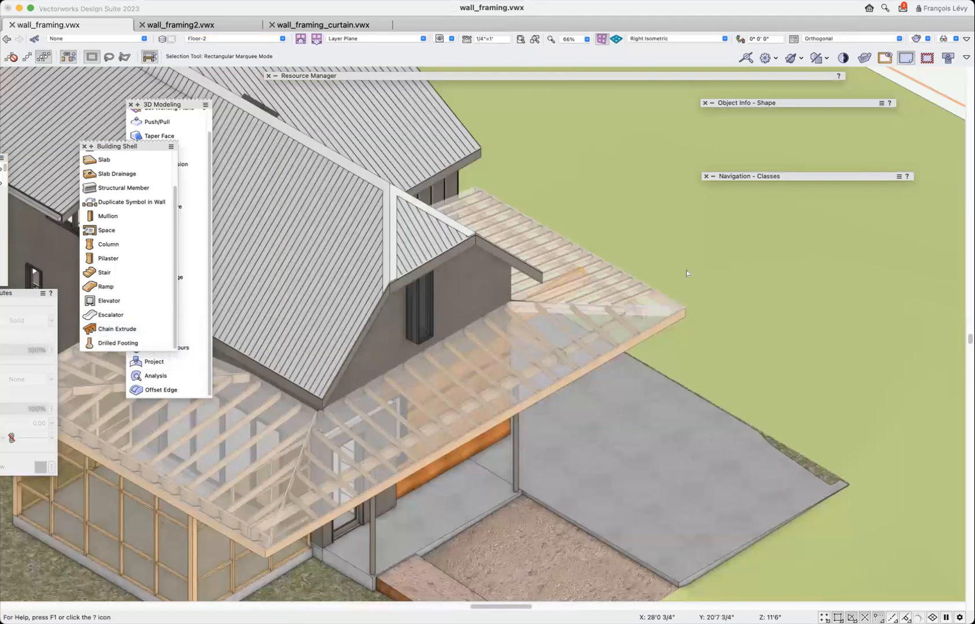